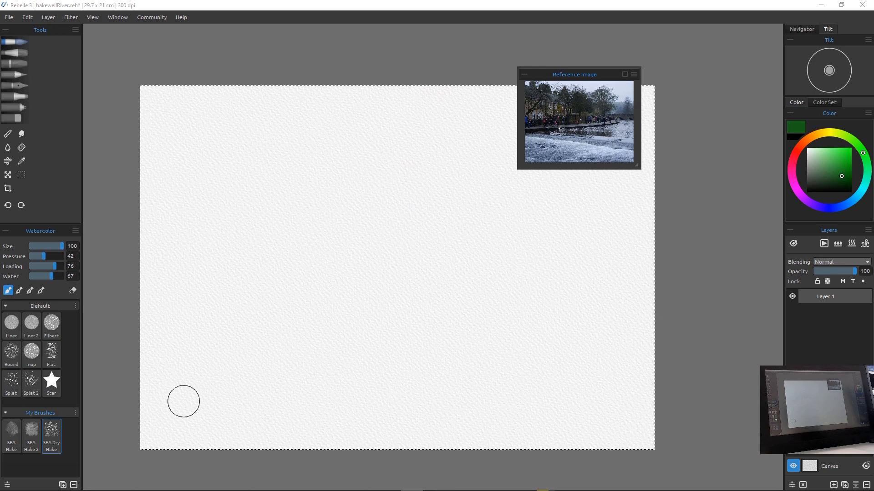
# Move the reference image clear of the canvas, beside its upper-right corner, and switch to the Pencil
pyautogui.moveTo(574, 74)
pyautogui.mouseDown()
pyautogui.moveTo(694, 52)
pyautogui.moveTo(714, 34)
pyautogui.mouseUp()
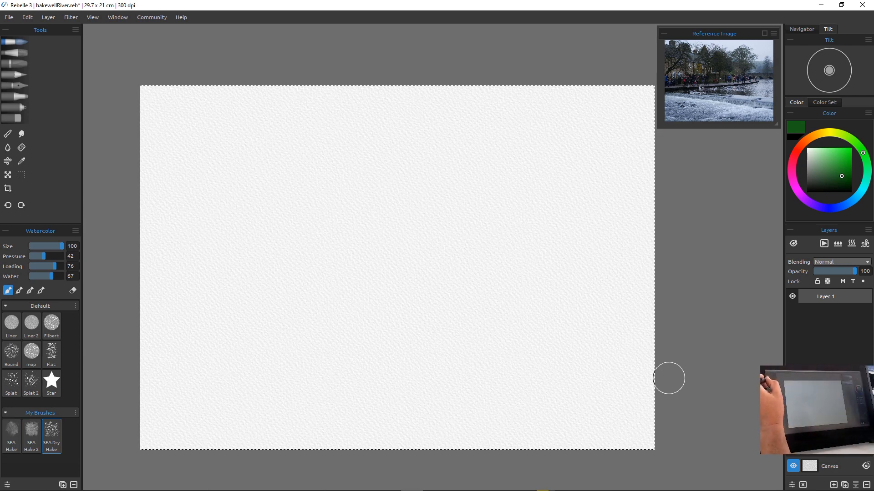
pyautogui.press('p')
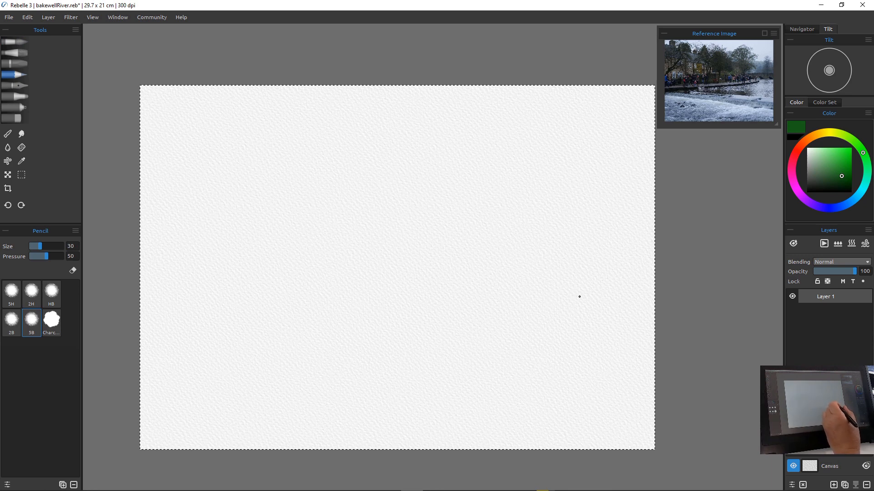
pyautogui.moveTo(574, 299); pyautogui.dragTo(444, 298)
pyautogui.moveTo(530, 298); pyautogui.dragTo(471, 299)
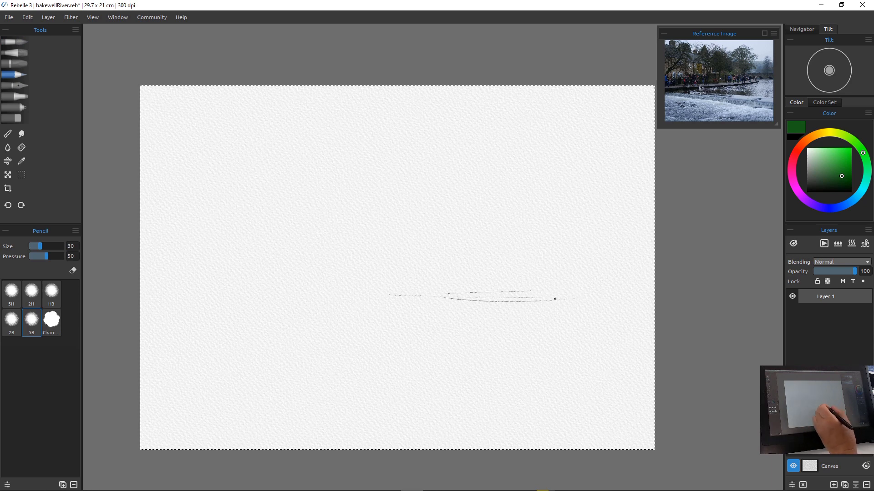
pyautogui.moveTo(585, 299); pyautogui.dragTo(421, 298)
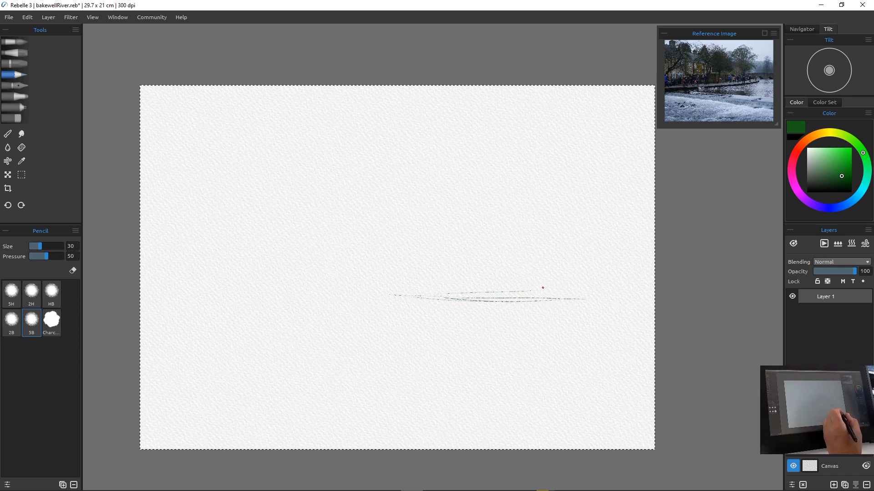
pyautogui.press('Delete')
pyautogui.press('Delete')
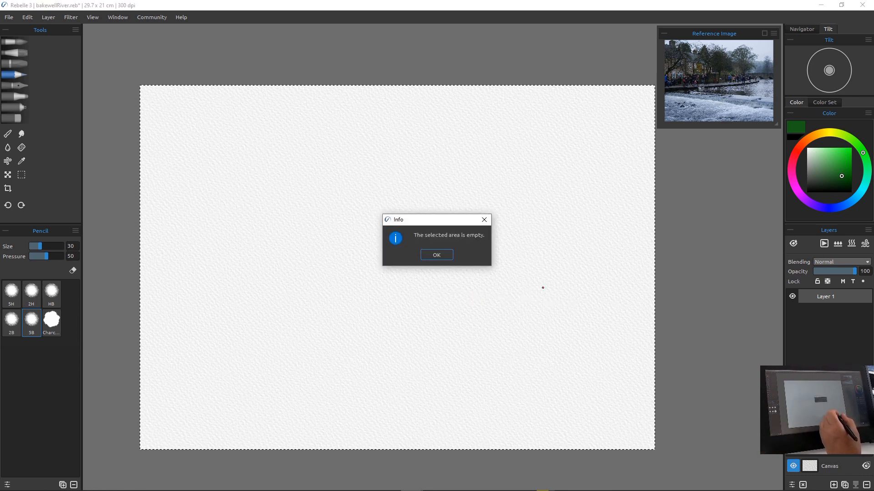
pyautogui.click(436, 256)
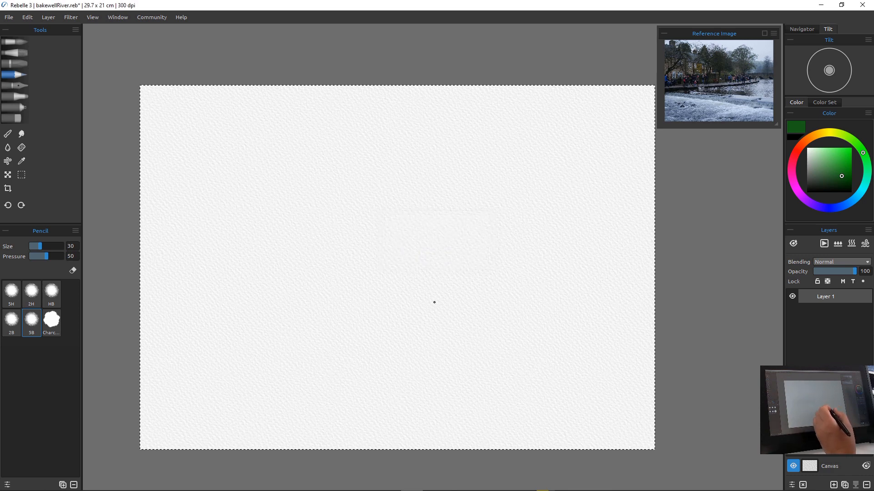
# Change the pencil colour to a dark grey
pyautogui.moveTo(842, 176); pyautogui.dragTo(810, 177)
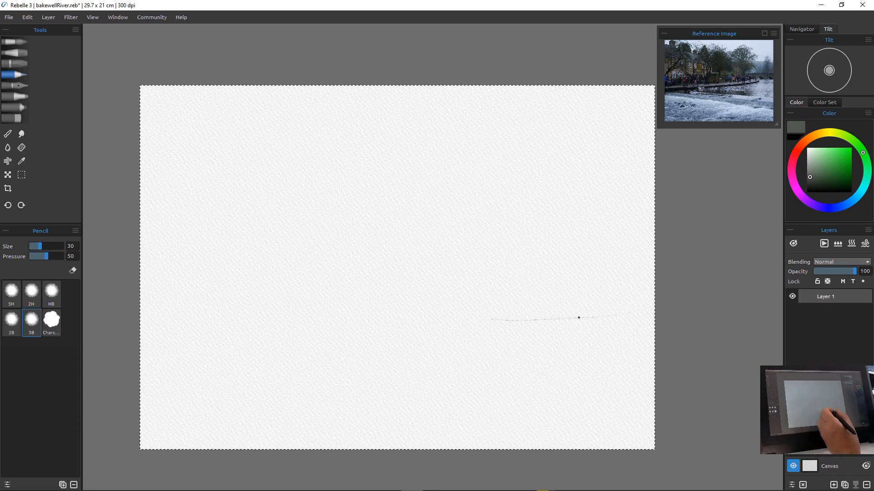
pyautogui.moveTo(448, 316); pyautogui.dragTo(609, 314)
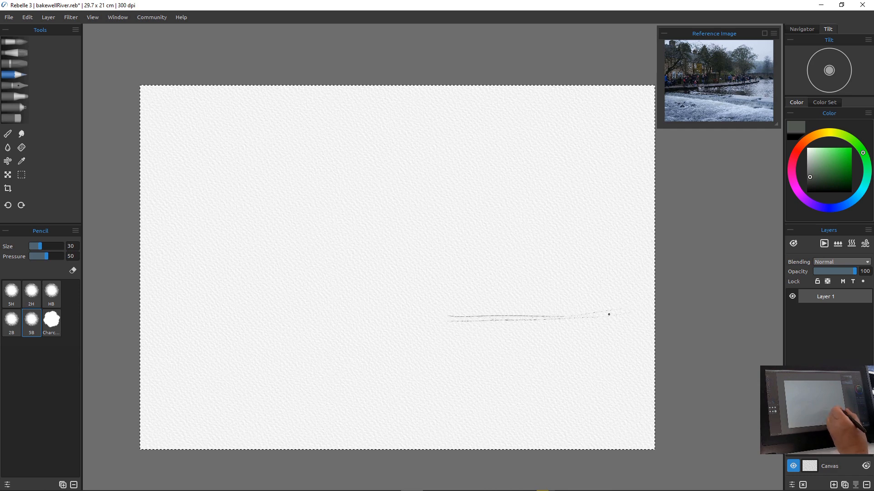
pyautogui.moveTo(431, 316); pyautogui.dragTo(478, 316)
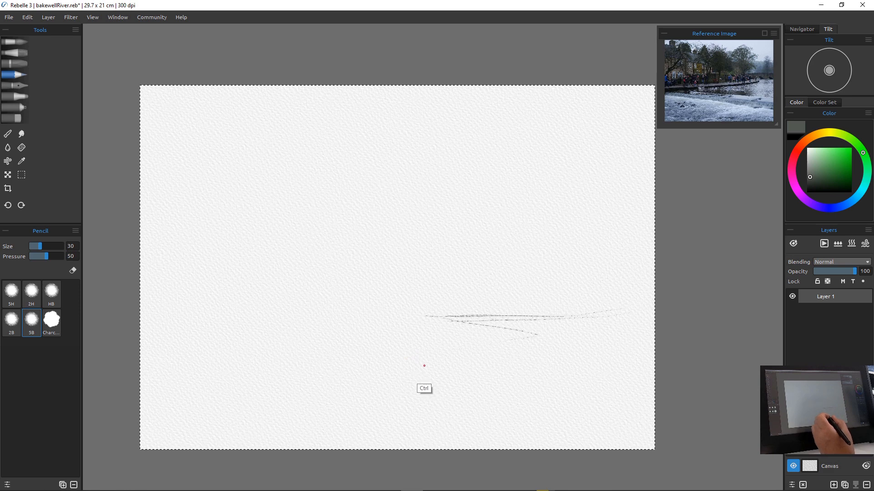
pyautogui.hotkey('ctrl', 'z')
pyautogui.hotkey('ctrl', 'z')
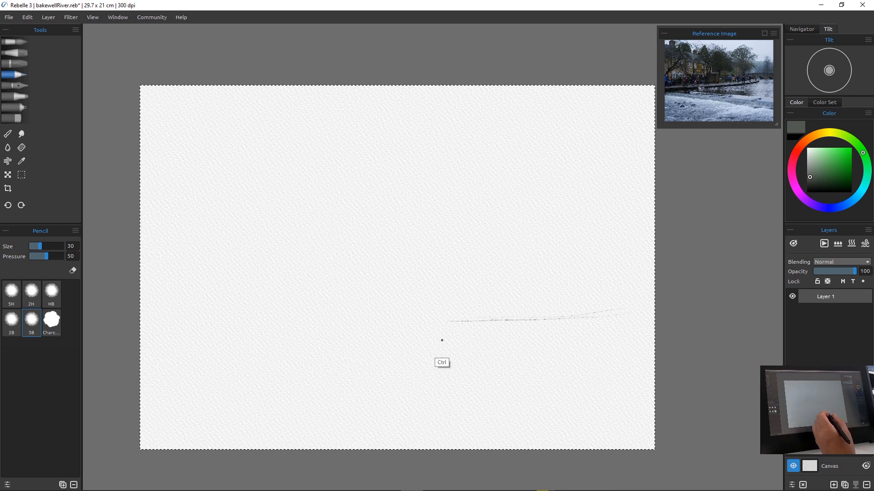
pyautogui.hotkey('ctrl', 'z')
pyautogui.hotkey('ctrl', 'z')
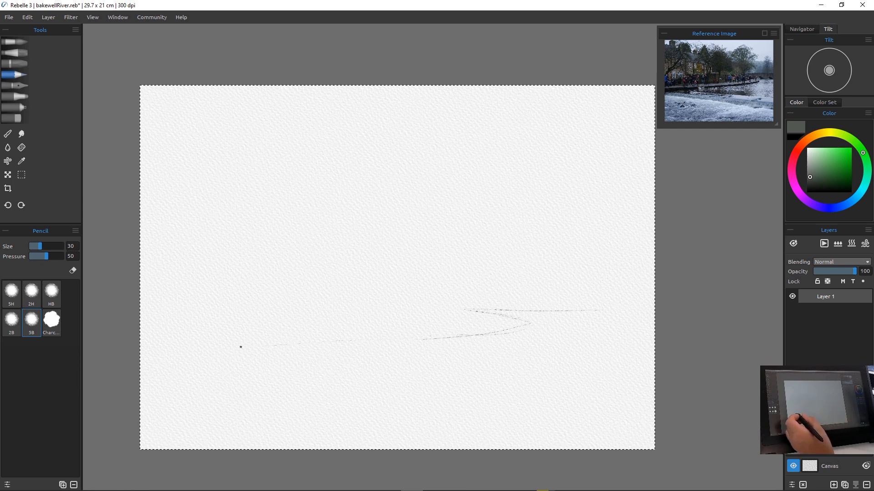
# Sketch the long curving riverbank edge across the lower half of the canvas and the bridge with two arches at its right
pyautogui.moveTo(232, 348); pyautogui.dragTo(435, 332)
pyautogui.moveTo(224, 347); pyautogui.dragTo(439, 334)
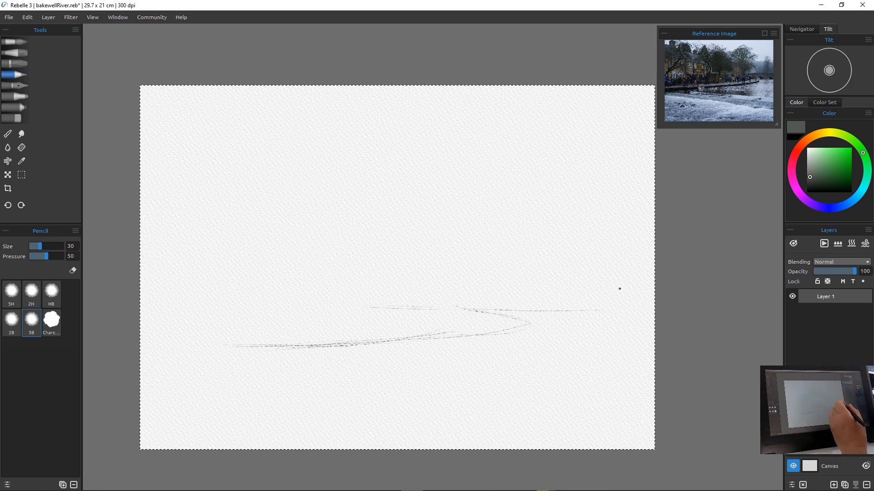
pyautogui.moveTo(618, 282); pyautogui.dragTo(542, 276)
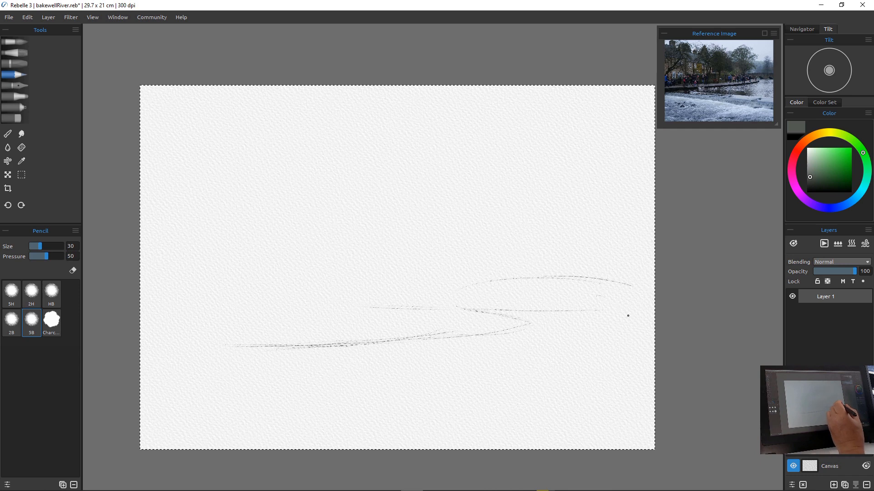
pyautogui.moveTo(601, 296)
pyautogui.mouseDown()
pyautogui.moveTo(572, 312)
pyautogui.moveTo(625, 315)
pyautogui.mouseUp()
pyautogui.moveTo(525, 297)
pyautogui.mouseDown()
pyautogui.moveTo(547, 312)
pyautogui.moveTo(516, 303)
pyautogui.mouseUp()
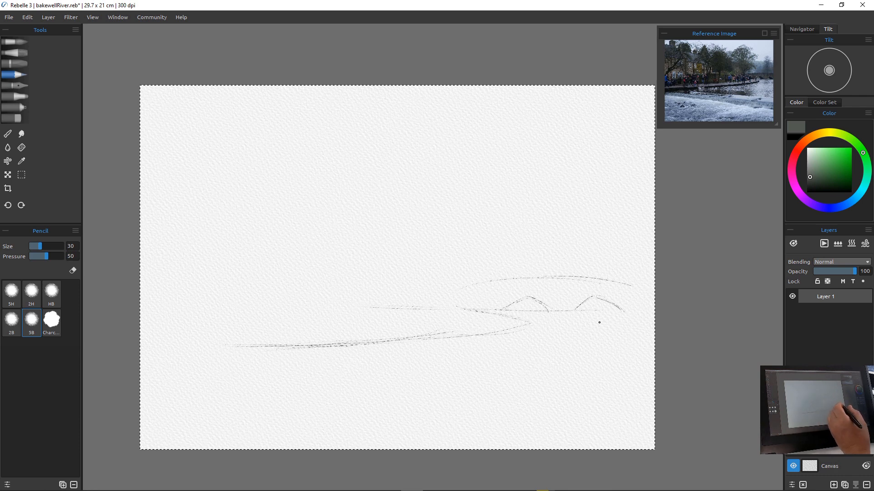
# Sketch the waterline beneath the bridge arches and the sloping weir line below the riverbank
pyautogui.moveTo(640, 317); pyautogui.dragTo(560, 322)
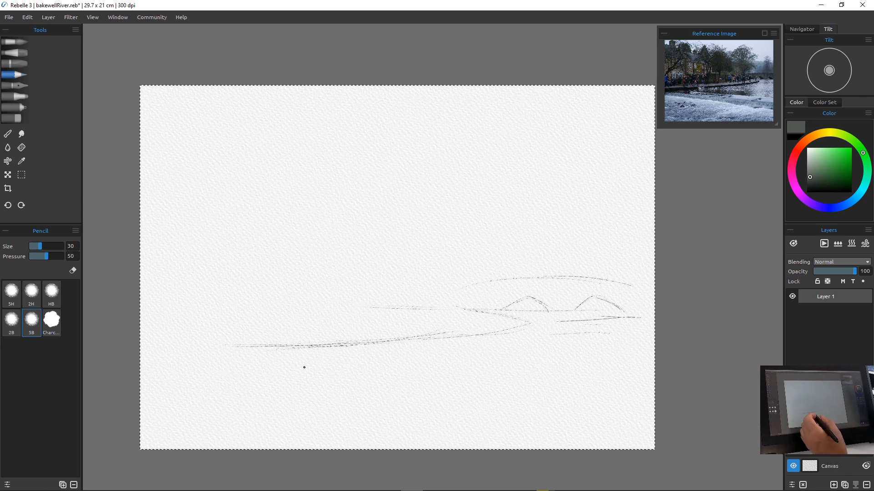
pyautogui.moveTo(268, 355); pyautogui.dragTo(460, 369)
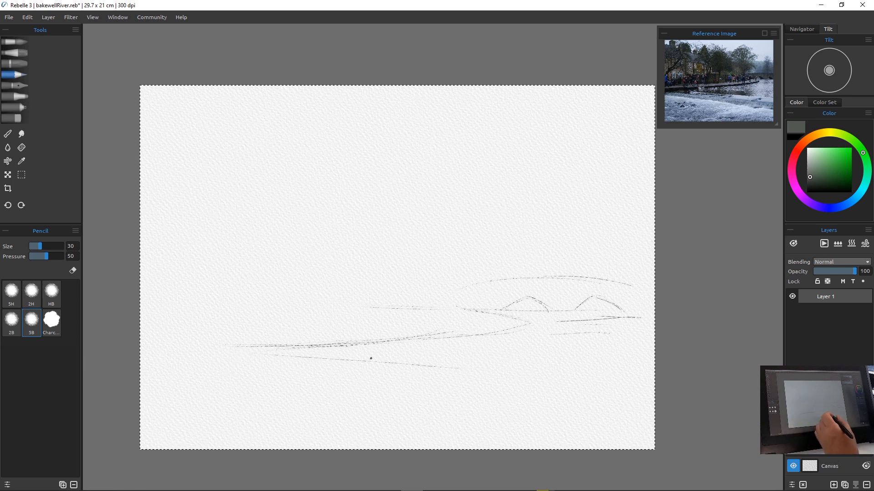
pyautogui.moveTo(372, 358); pyautogui.dragTo(498, 362)
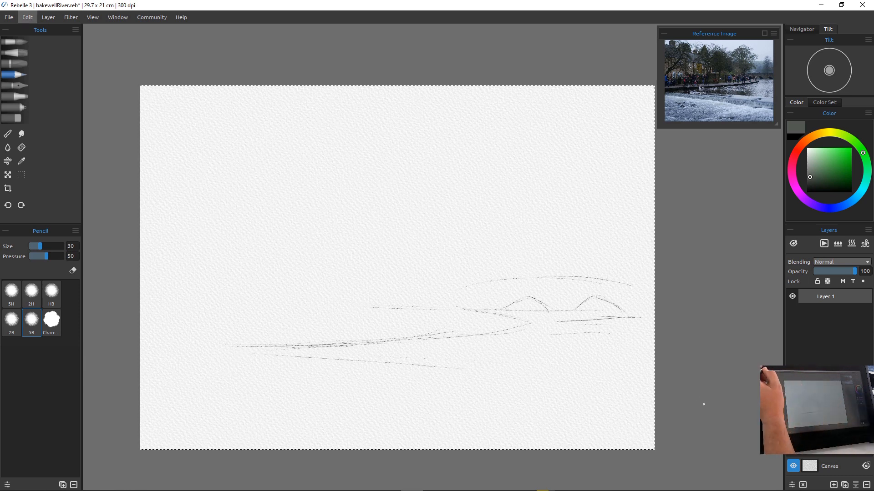
# Transform the whole sketch upward to Y -232 px, keeping X at 0, and return to the Pencil
pyautogui.click(27, 17)
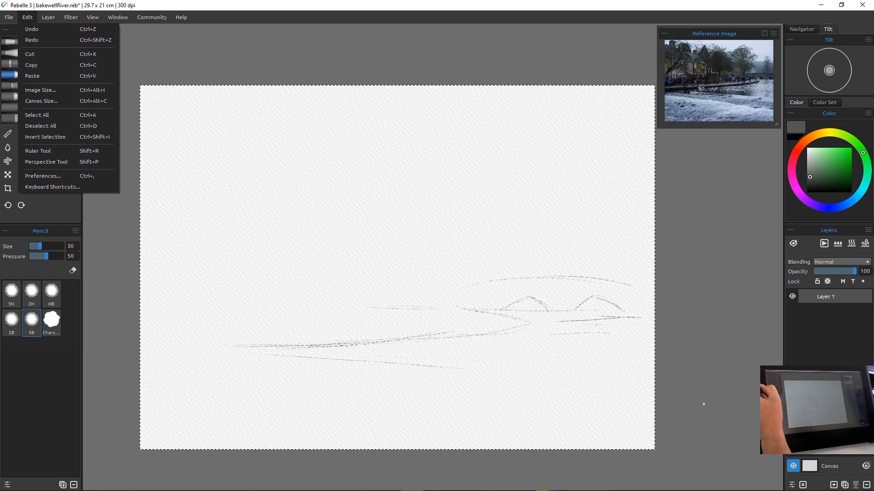
pyautogui.click(8, 175)
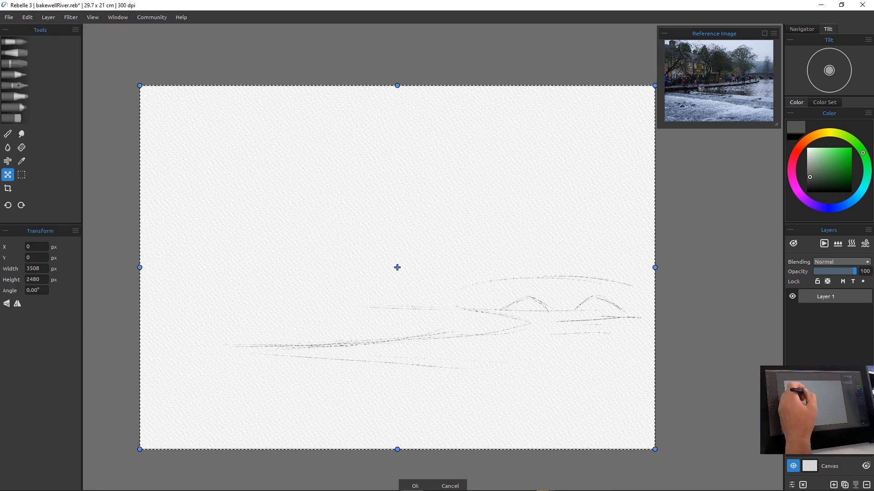
pyautogui.moveTo(397, 266); pyautogui.dragTo(397, 234)
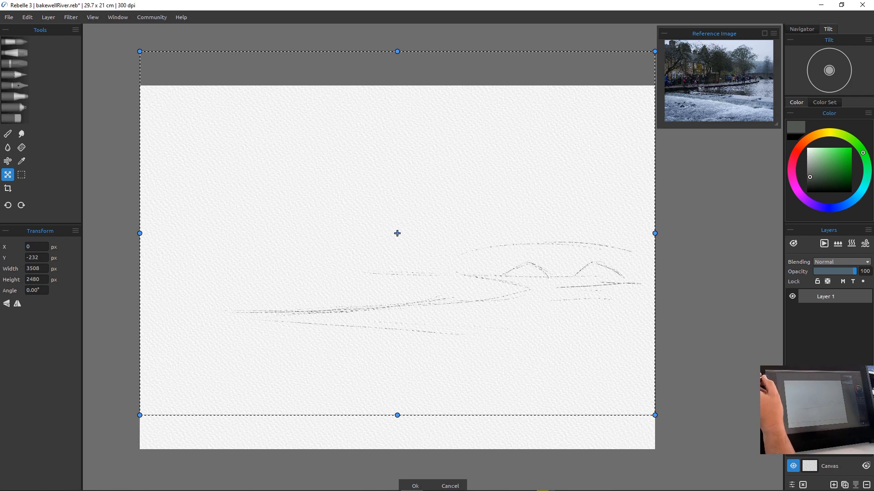
pyautogui.click(14, 74)
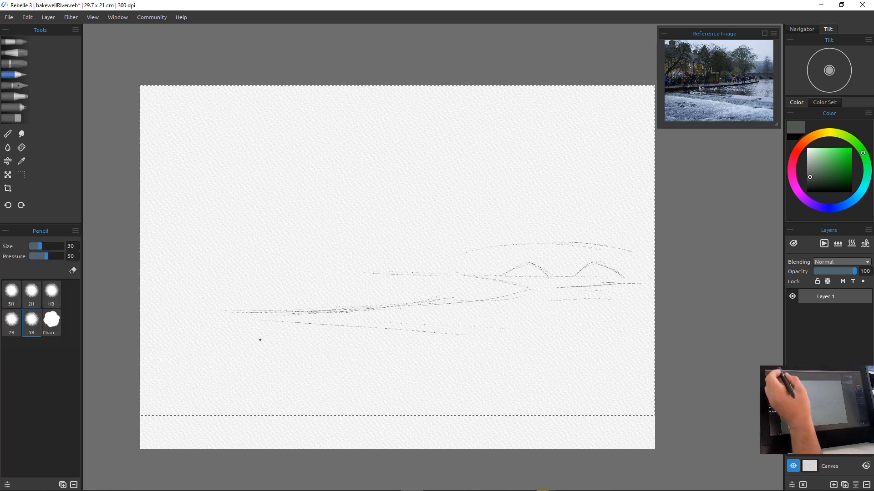
# Deselect everything so the whole canvas can be drawn on
pyautogui.click(27, 17)
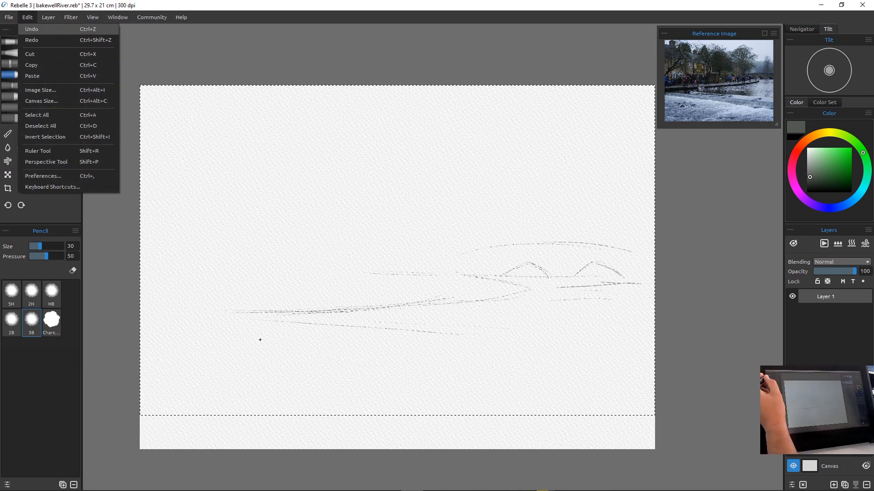
pyautogui.moveTo(49, 17)
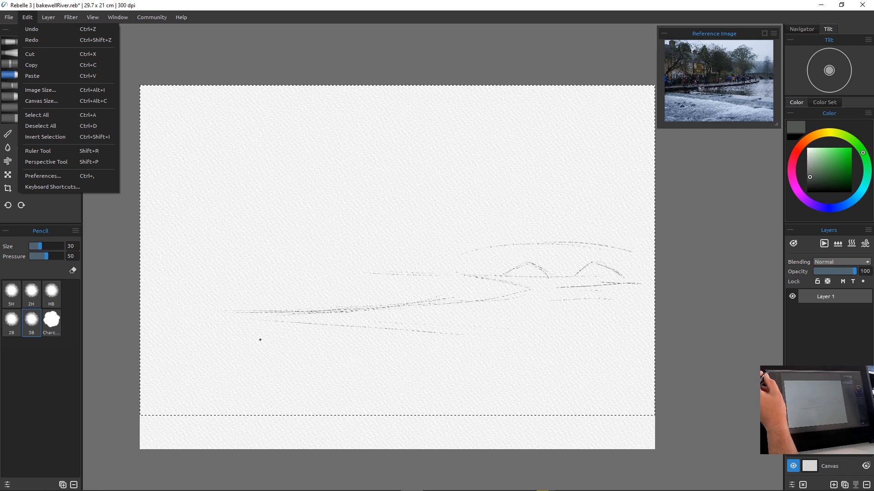
pyautogui.click(40, 126)
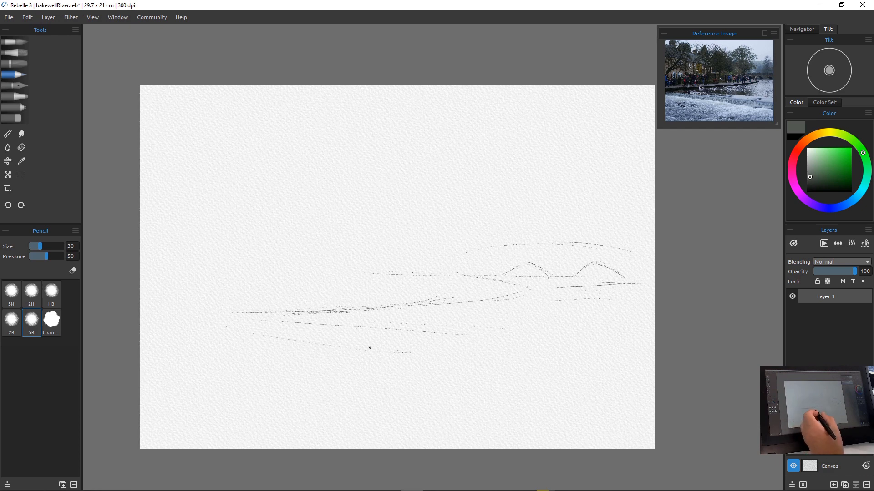
# Sketch long sloping water lines of the weir across the foreground, descending to the right below the riverbank
pyautogui.moveTo(571, 363); pyautogui.dragTo(387, 347)
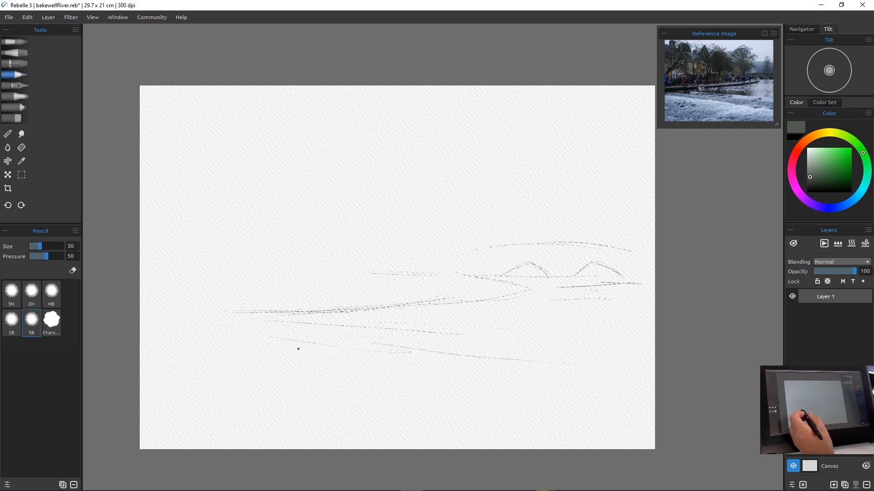
pyautogui.moveTo(437, 405); pyautogui.dragTo(373, 394)
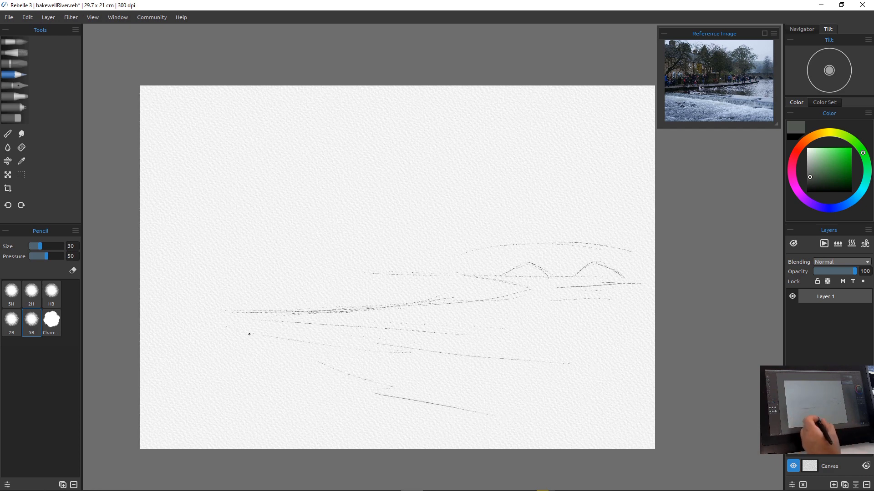
pyautogui.moveTo(247, 342); pyautogui.dragTo(393, 388)
pyautogui.moveTo(580, 346); pyautogui.dragTo(421, 342)
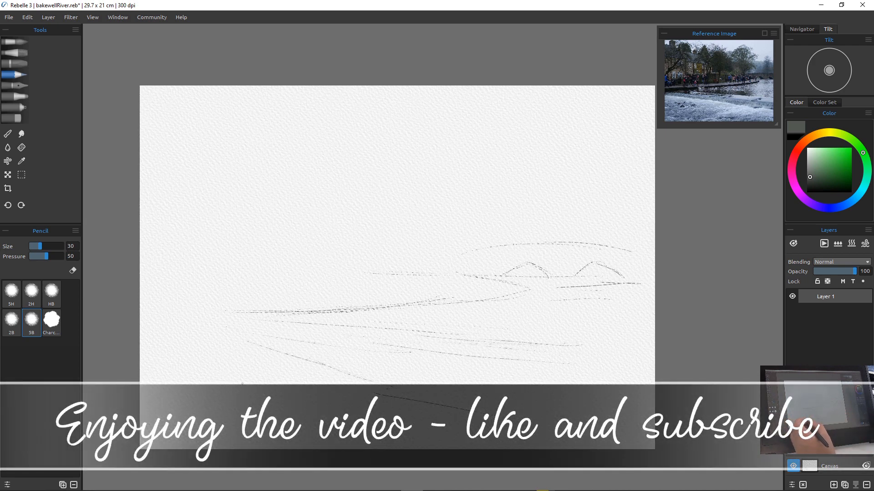
# Sketch several pointed rocks in the lower-left foreground, and add the far bank line with a small mound left of the bridge
pyautogui.moveTo(237, 379); pyautogui.dragTo(200, 400)
pyautogui.moveTo(327, 406)
pyautogui.mouseDown()
pyautogui.moveTo(305, 396)
pyautogui.moveTo(275, 414)
pyautogui.moveTo(323, 415)
pyautogui.mouseUp()
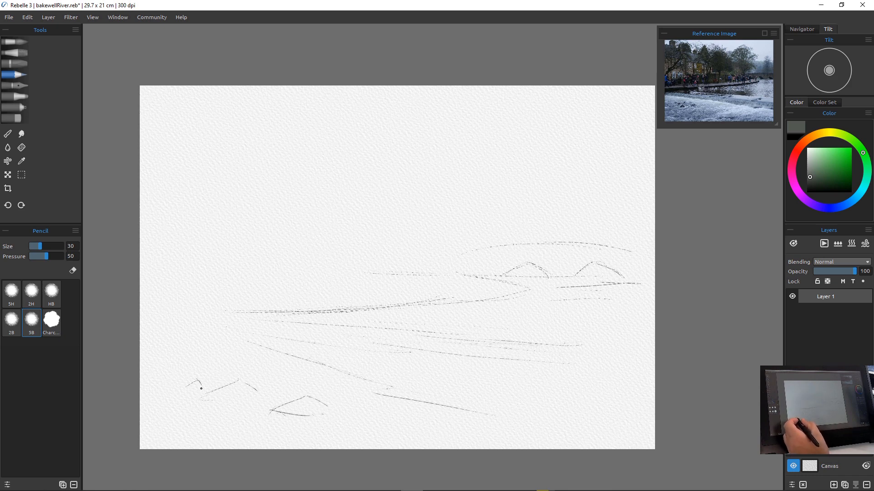
pyautogui.moveTo(270, 379); pyautogui.dragTo(285, 384)
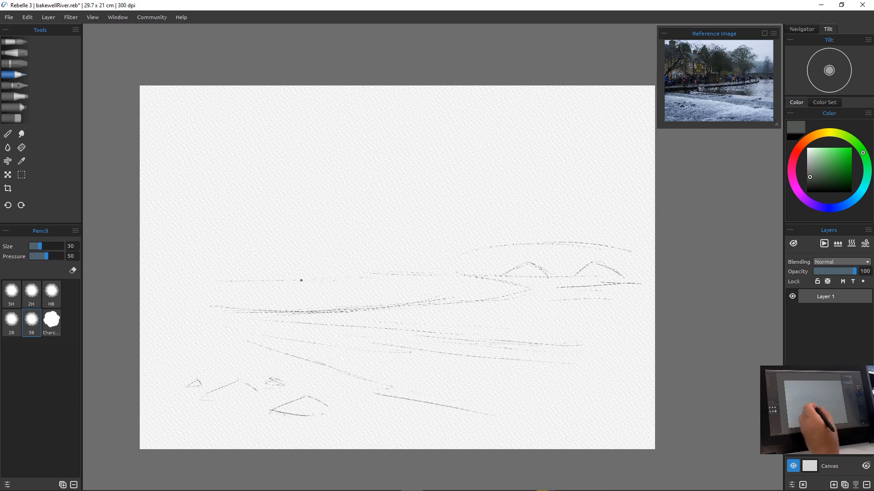
pyautogui.moveTo(400, 274); pyautogui.dragTo(425, 271)
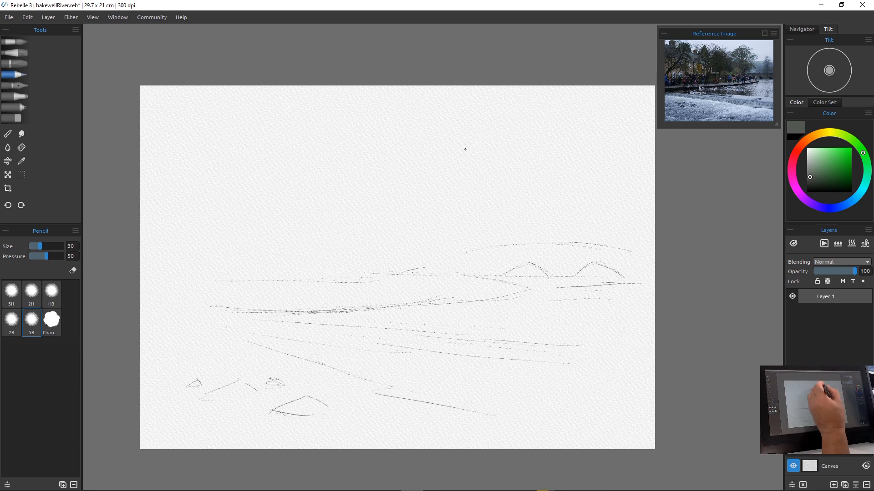
# Sketch the rounded outline and fanning branches of the central tree, plus the domed outlines of the taller trees to its left
pyautogui.moveTo(469, 132); pyautogui.dragTo(497, 156)
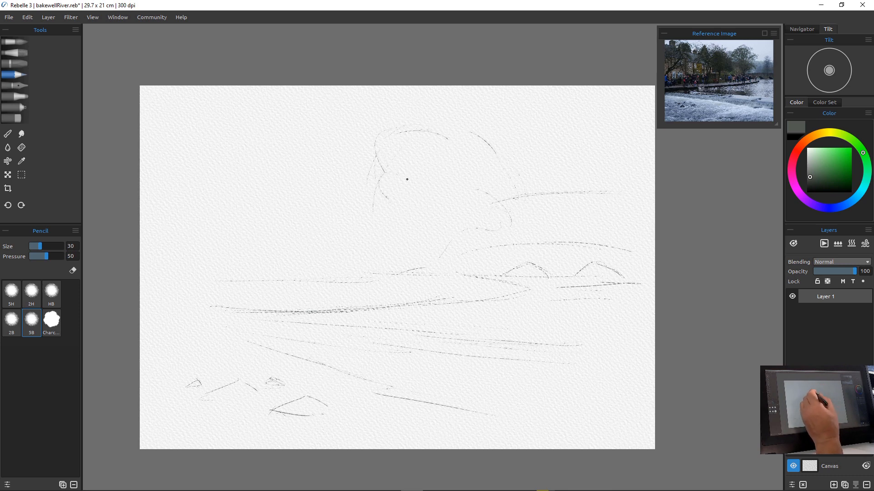
pyautogui.moveTo(405, 145)
pyautogui.mouseDown()
pyautogui.moveTo(402, 182)
pyautogui.moveTo(408, 157)
pyautogui.mouseUp()
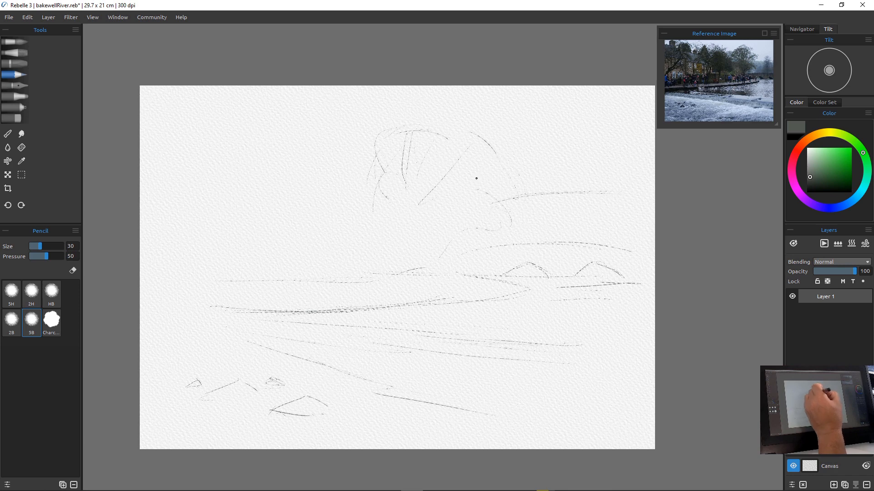
pyautogui.moveTo(476, 178); pyautogui.dragTo(421, 210)
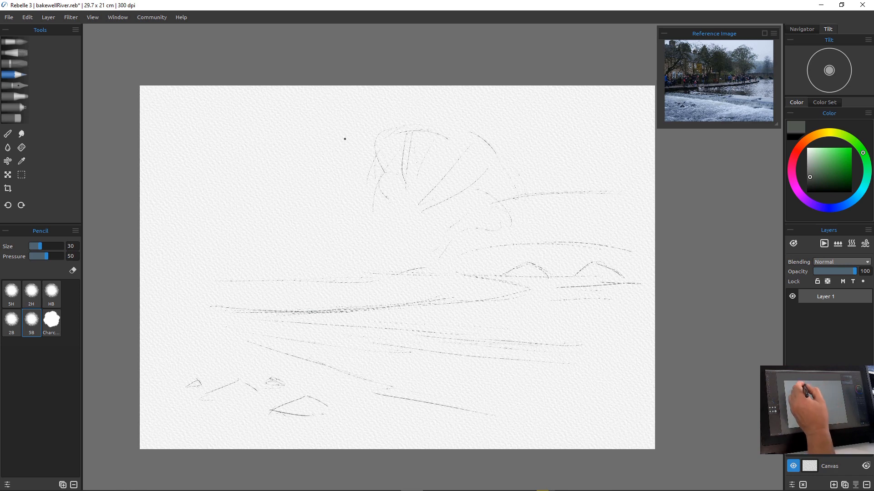
pyautogui.moveTo(258, 136); pyautogui.dragTo(273, 146)
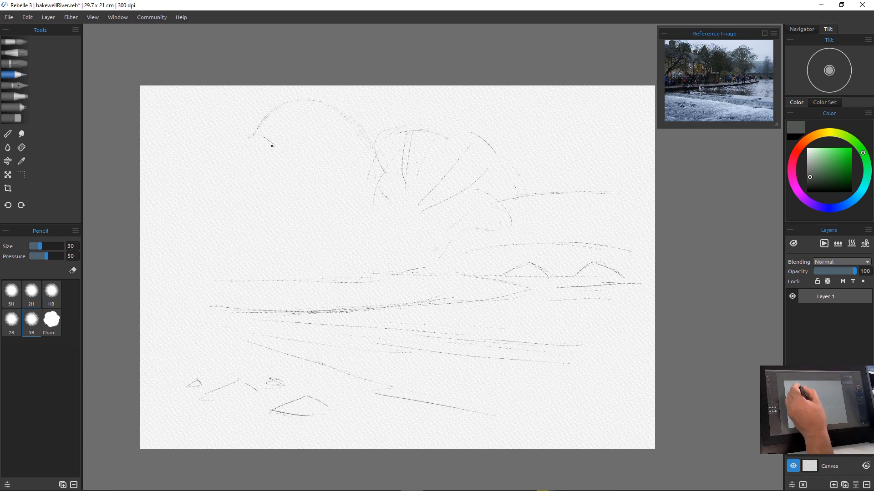
pyautogui.moveTo(218, 149); pyautogui.dragTo(255, 125)
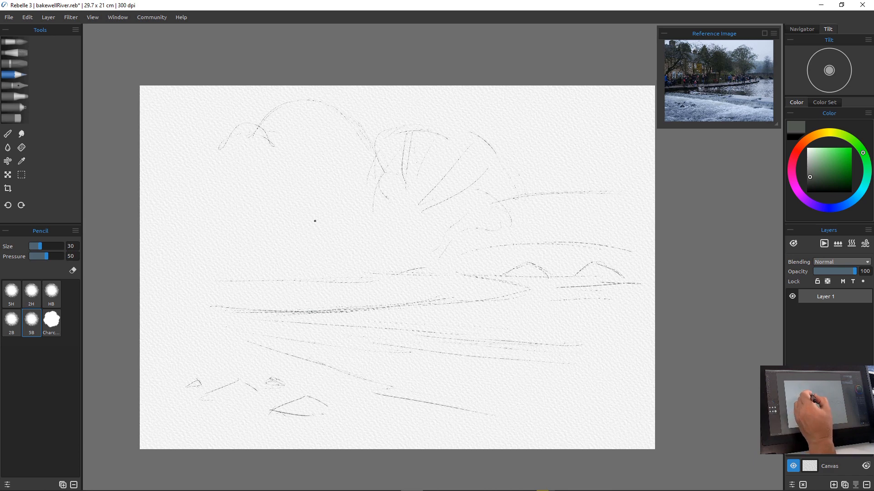
# Sketch the curved trunk and forking branches of the tall tree left of centre, plus curved strokes for the far-left tree
pyautogui.moveTo(331, 204); pyautogui.dragTo(300, 273)
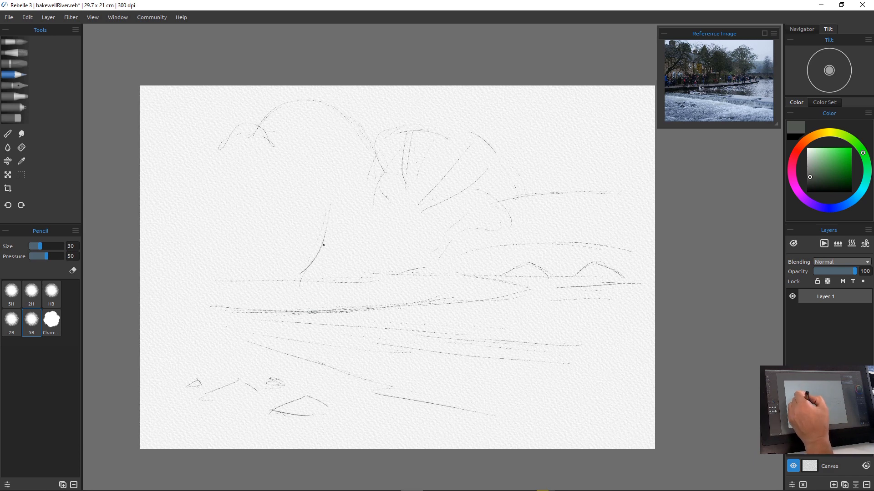
pyautogui.moveTo(306, 227); pyautogui.dragTo(290, 191)
pyautogui.moveTo(354, 209); pyautogui.dragTo(321, 248)
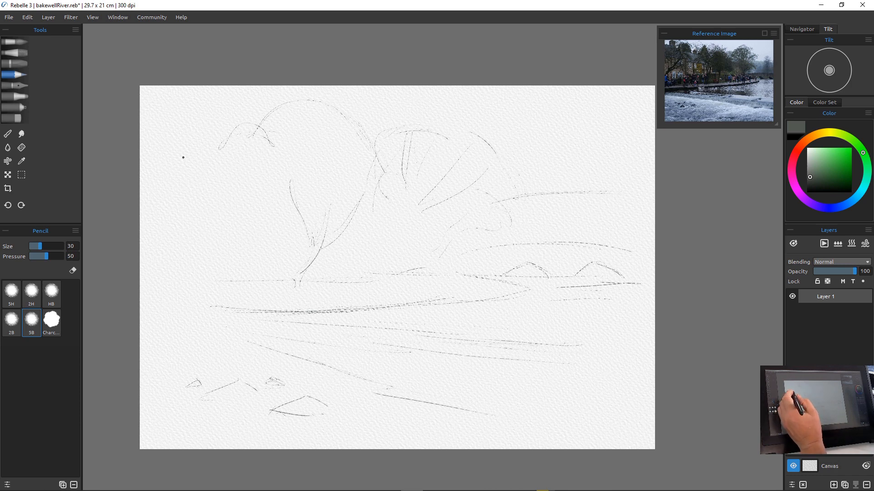
pyautogui.moveTo(234, 120)
pyautogui.mouseDown()
pyautogui.moveTo(252, 160)
pyautogui.moveTo(249, 187)
pyautogui.mouseUp()
pyautogui.moveTo(203, 122); pyautogui.dragTo(180, 185)
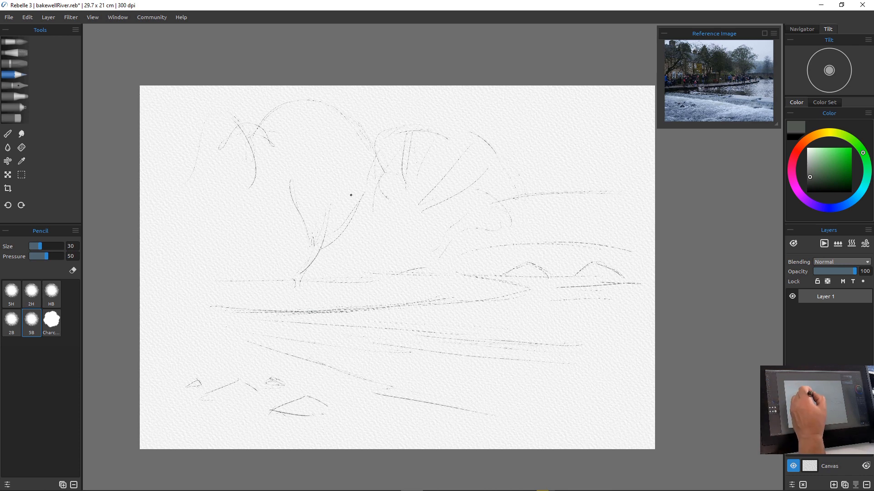
# Outline the house behind the left trees with vertical wall corners, long eaves lines, a sloping gable and the roof ridge
pyautogui.moveTo(350, 195); pyautogui.dragTo(349, 248)
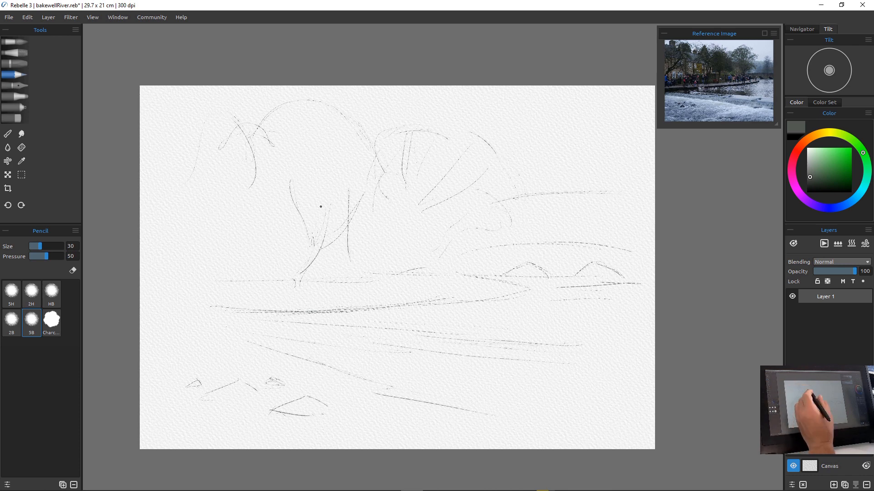
pyautogui.moveTo(354, 201); pyautogui.dragTo(226, 192)
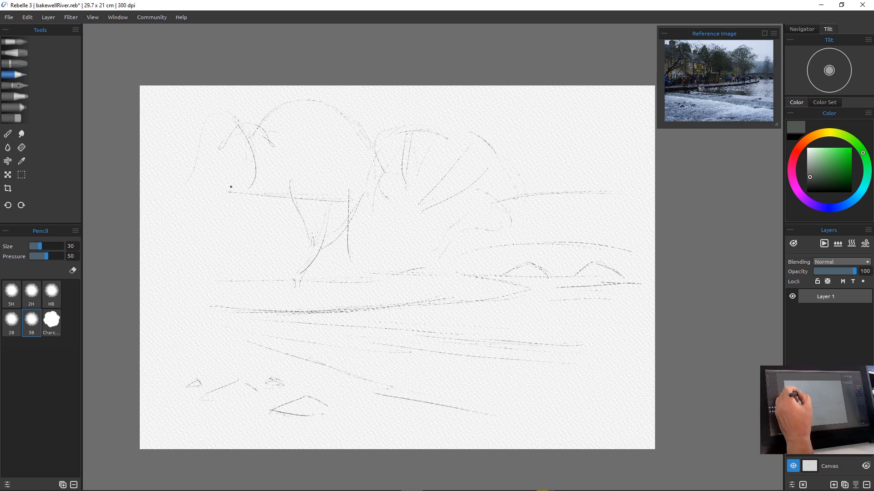
pyautogui.moveTo(227, 175); pyautogui.dragTo(228, 239)
pyautogui.rightClick(228, 241)
pyautogui.click(307, 149)
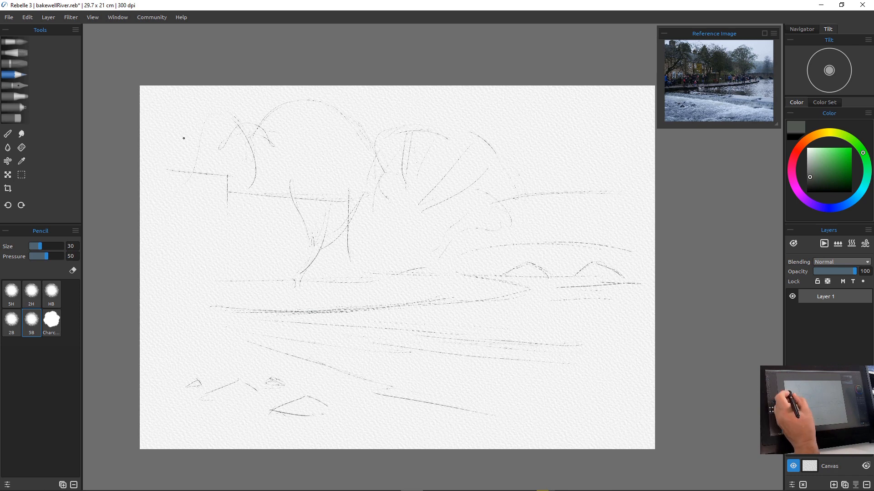
pyautogui.moveTo(207, 148); pyautogui.dragTo(236, 177)
pyautogui.moveTo(189, 128); pyautogui.dragTo(213, 155)
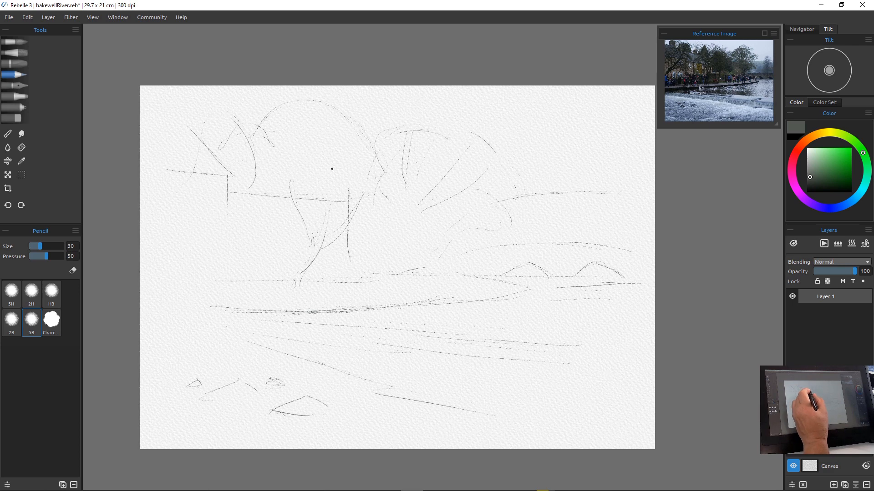
pyautogui.moveTo(218, 155); pyautogui.dragTo(267, 161)
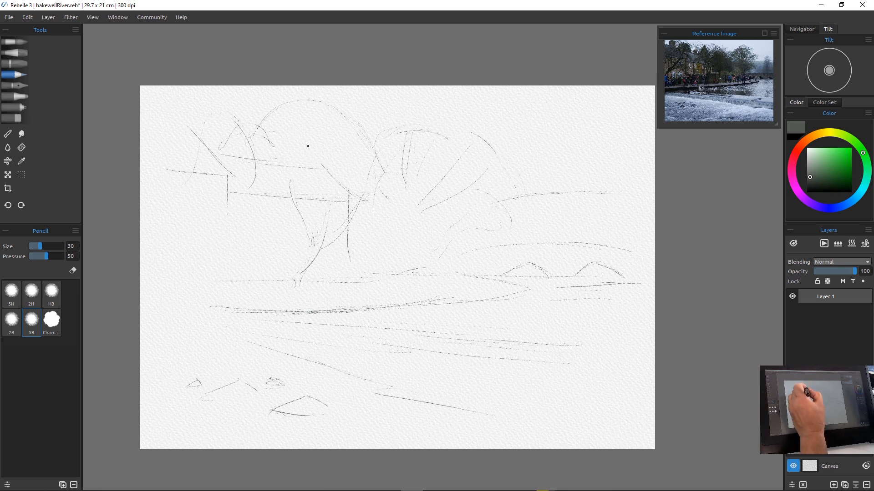
# Add a chimney on the house's roof ridge, two small wall windows, and a low wall line at the lower left
pyautogui.moveTo(309, 148); pyautogui.dragTo(301, 162)
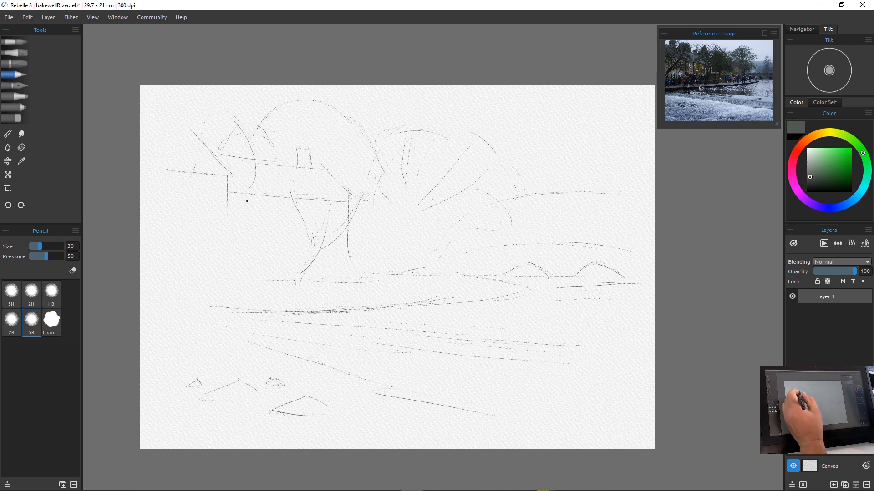
pyautogui.moveTo(253, 201); pyautogui.dragTo(258, 225)
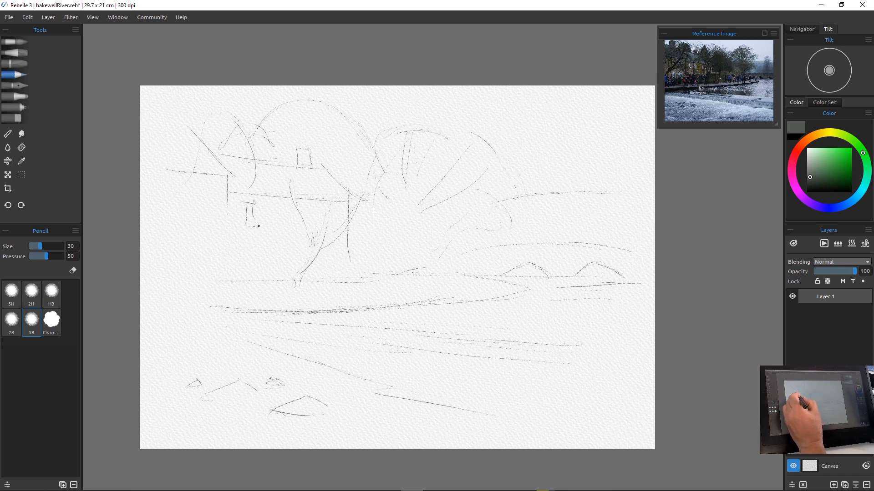
pyautogui.moveTo(316, 213); pyautogui.dragTo(309, 226)
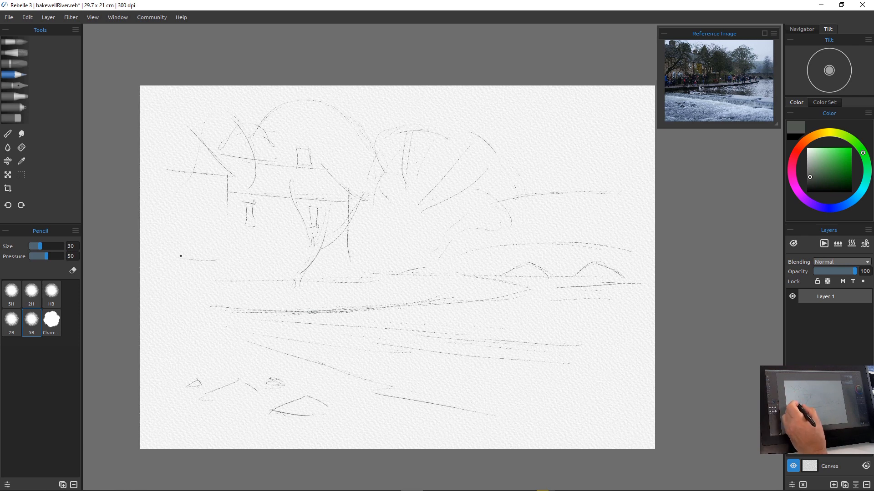
pyautogui.moveTo(181, 256)
pyautogui.mouseDown()
pyautogui.moveTo(230, 257)
pyautogui.moveTo(235, 273)
pyautogui.mouseUp()
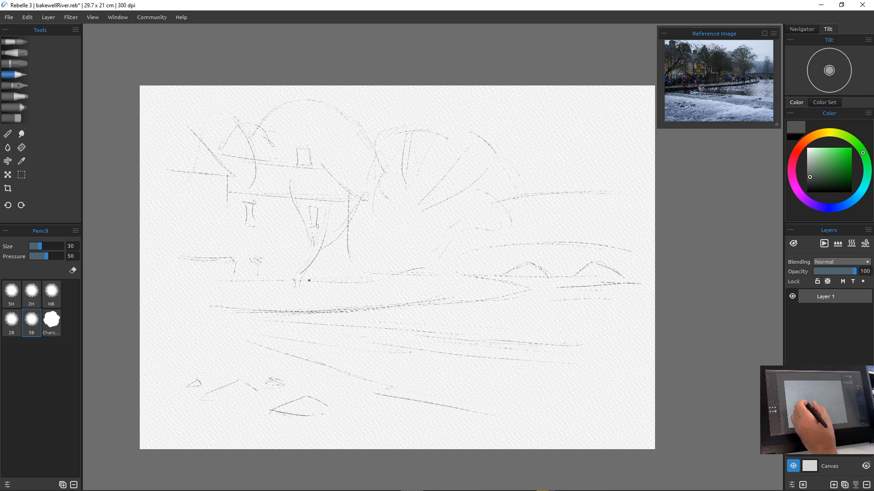
# Sketch a group of standing and seated figures along the left riverbank in front of the house
pyautogui.moveTo(277, 260)
pyautogui.mouseDown()
pyautogui.moveTo(264, 283)
pyautogui.moveTo(275, 283)
pyautogui.moveTo(274, 295)
pyautogui.mouseUp()
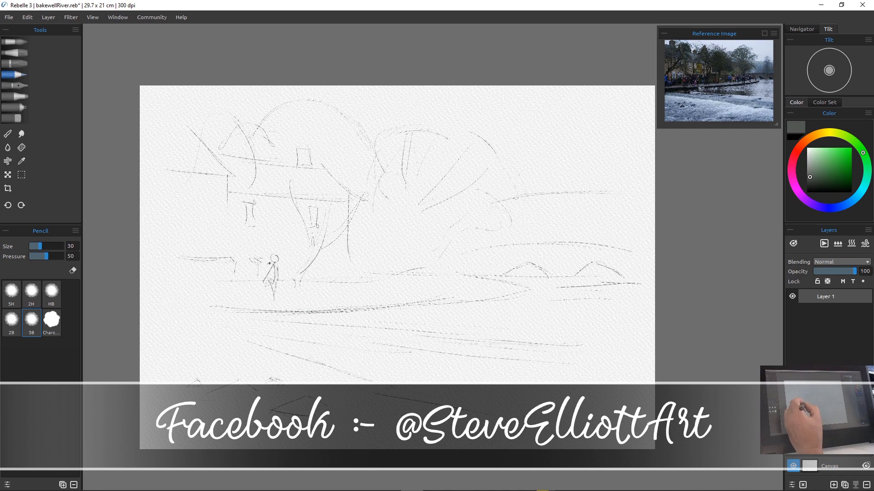
pyautogui.moveTo(290, 258)
pyautogui.mouseDown()
pyautogui.moveTo(283, 271)
pyautogui.moveTo(293, 285)
pyautogui.moveTo(279, 286)
pyautogui.moveTo(288, 297)
pyautogui.mouseUp()
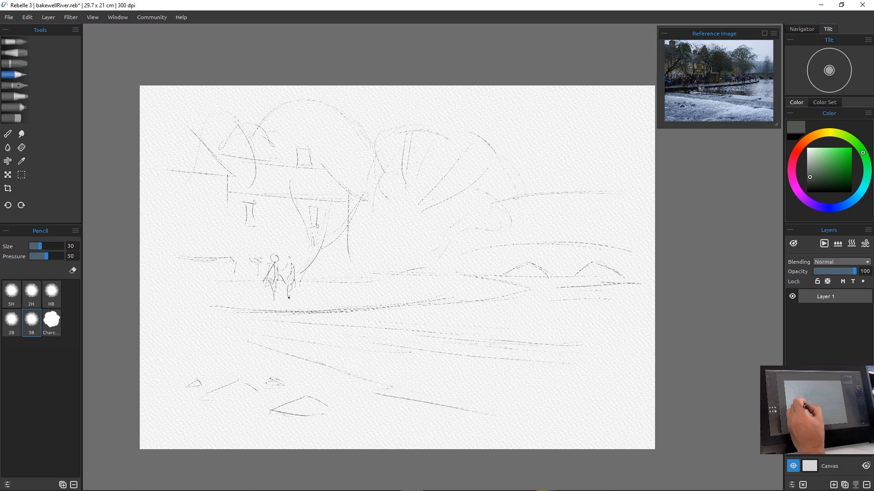
pyautogui.moveTo(333, 266)
pyautogui.mouseDown()
pyautogui.moveTo(330, 294)
pyautogui.moveTo(338, 265)
pyautogui.moveTo(345, 292)
pyautogui.moveTo(358, 259)
pyautogui.moveTo(363, 280)
pyautogui.moveTo(357, 266)
pyautogui.moveTo(356, 293)
pyautogui.mouseUp()
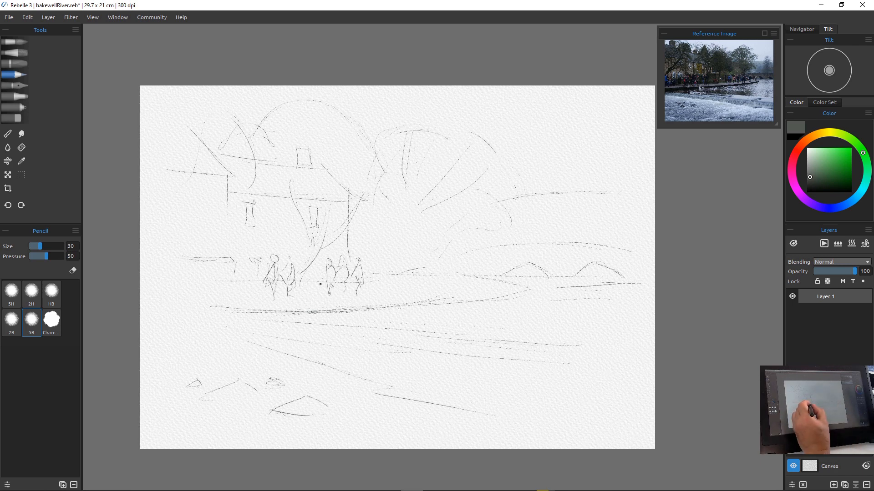
pyautogui.moveTo(317, 286)
pyautogui.mouseDown()
pyautogui.moveTo(310, 298)
pyautogui.moveTo(321, 297)
pyautogui.moveTo(313, 300)
pyautogui.mouseUp()
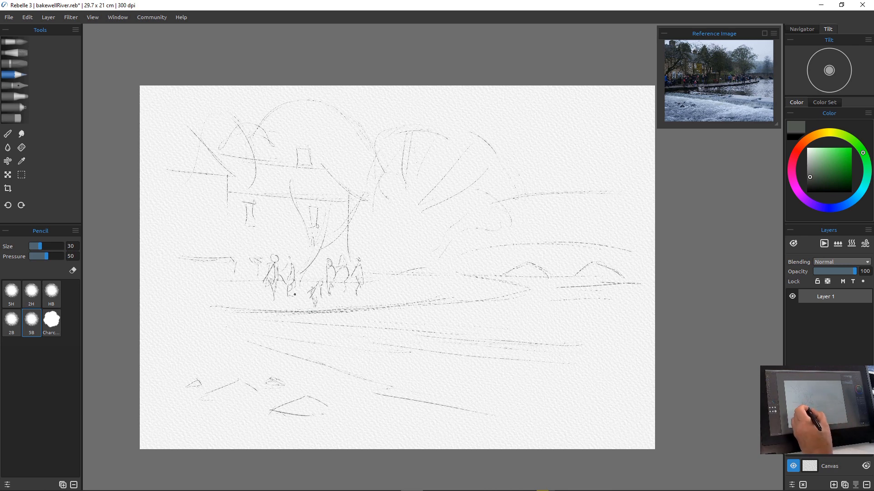
pyautogui.moveTo(293, 294); pyautogui.dragTo(308, 303)
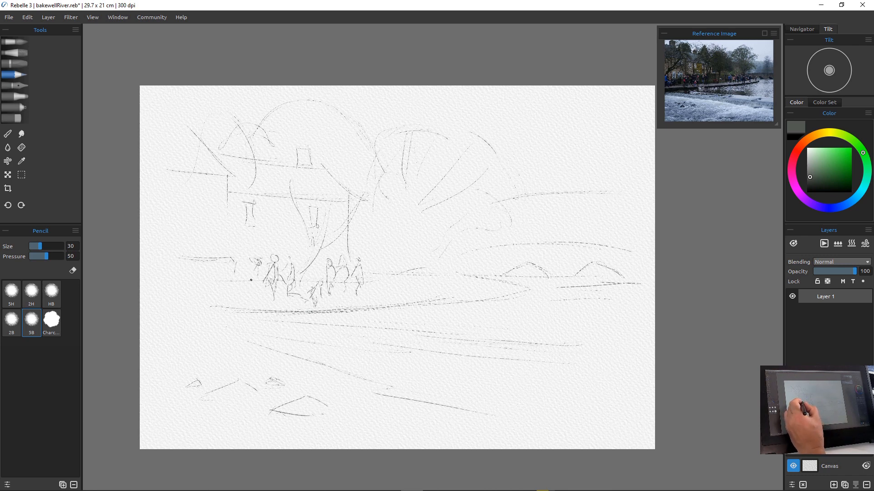
pyautogui.moveTo(251, 280)
pyautogui.mouseDown()
pyautogui.moveTo(253, 266)
pyautogui.moveTo(254, 296)
pyautogui.moveTo(243, 282)
pyautogui.mouseUp()
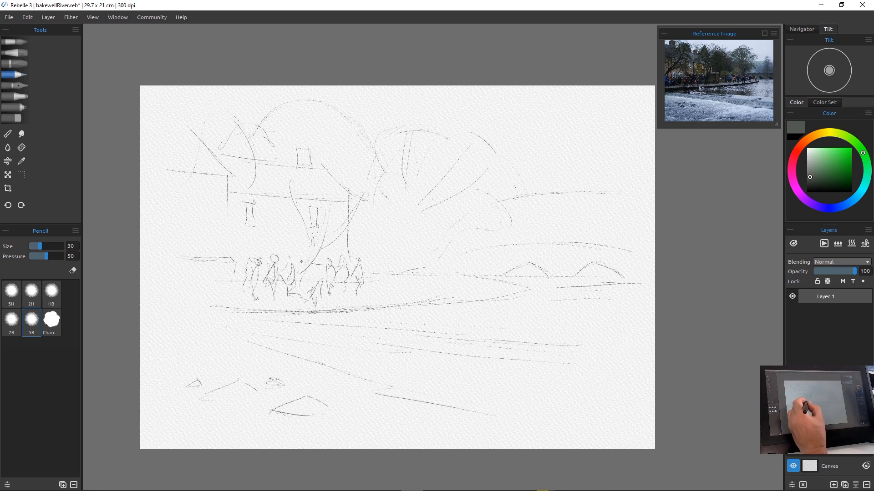
# Extend the low line behind the group and sketch four more small figures along the bank toward the bridge
pyautogui.moveTo(363, 266)
pyautogui.mouseDown()
pyautogui.moveTo(422, 269)
pyautogui.moveTo(417, 261)
pyautogui.moveTo(421, 276)
pyautogui.mouseUp()
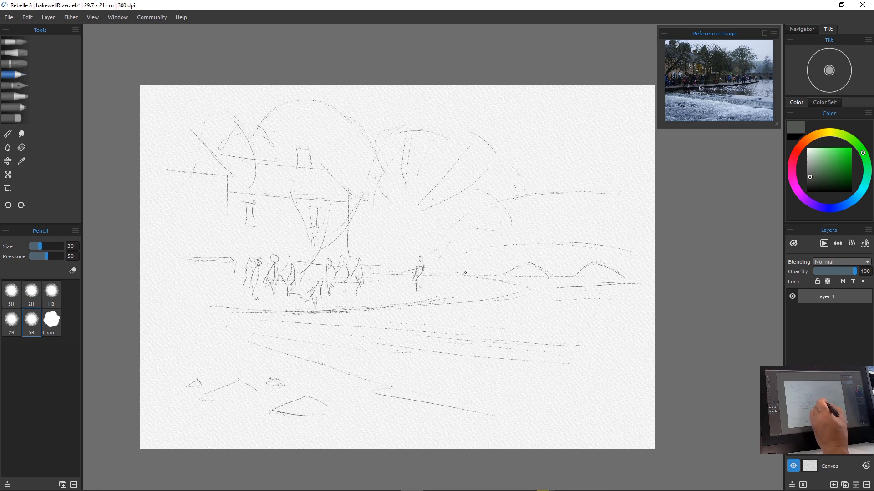
pyautogui.moveTo(465, 273)
pyautogui.mouseDown()
pyautogui.moveTo(455, 283)
pyautogui.moveTo(461, 298)
pyautogui.mouseUp()
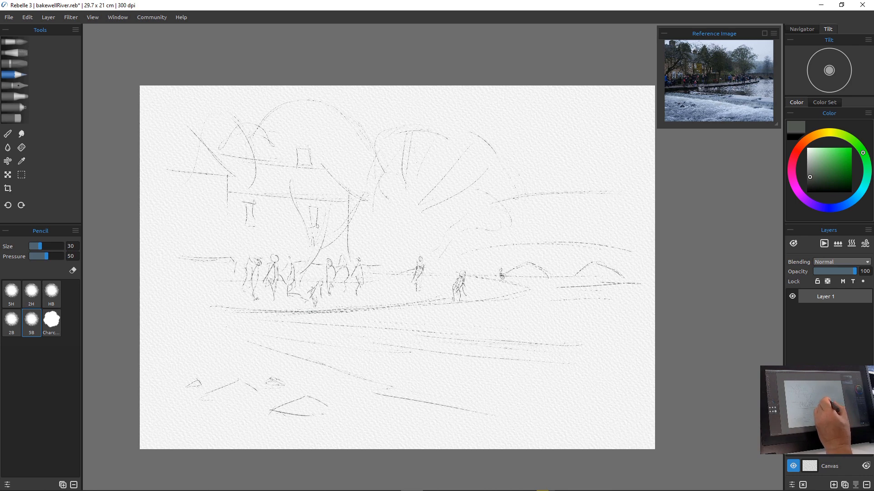
pyautogui.moveTo(501, 276); pyautogui.dragTo(498, 289)
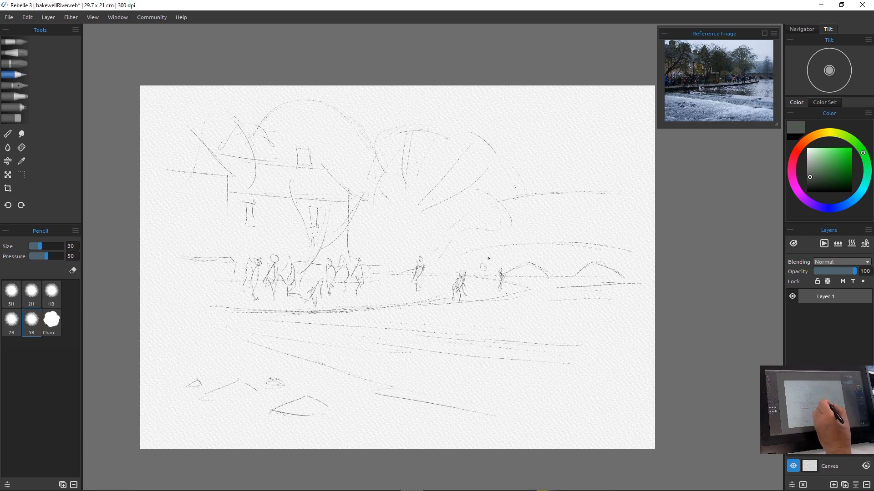
pyautogui.moveTo(484, 257)
pyautogui.mouseDown()
pyautogui.moveTo(484, 280)
pyautogui.moveTo(501, 261)
pyautogui.moveTo(505, 285)
pyautogui.moveTo(479, 286)
pyautogui.mouseUp()
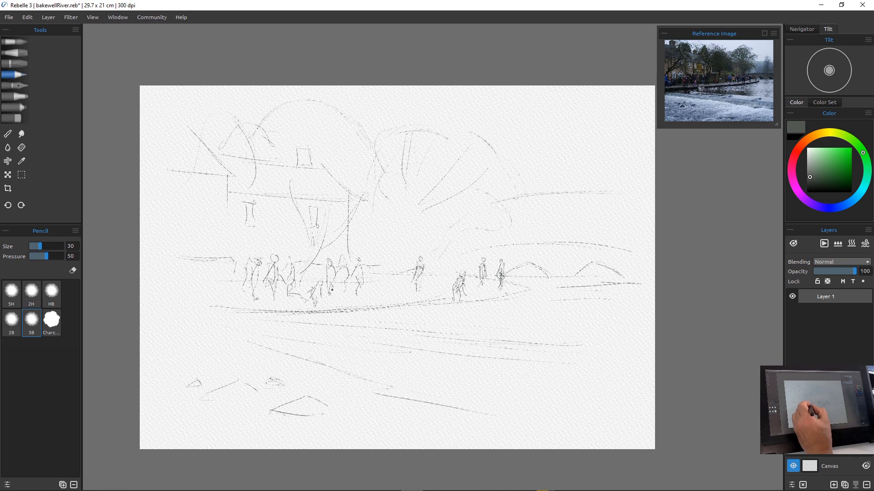
# Strengthen the legs of the figures at the right of the main group, and add a small rounded shape beside them on the bank
pyautogui.moveTo(331, 286); pyautogui.dragTo(328, 298)
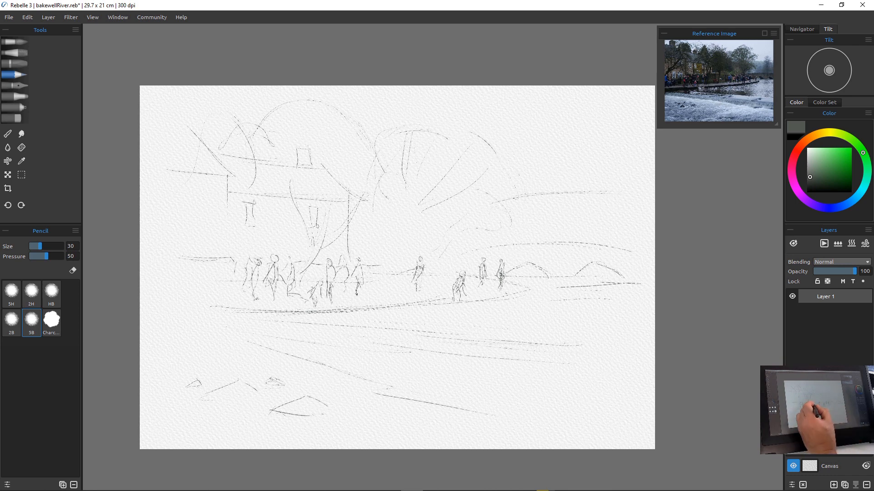
pyautogui.moveTo(341, 276); pyautogui.dragTo(342, 293)
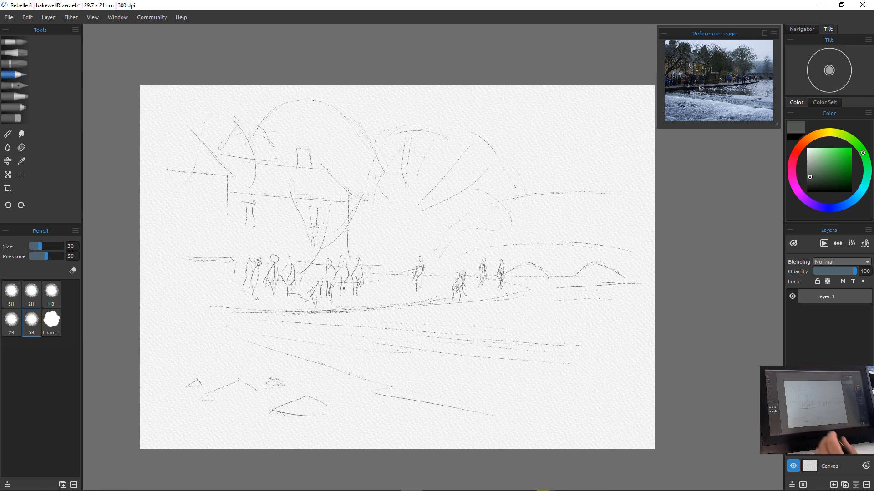
pyautogui.moveTo(383, 292); pyautogui.dragTo(387, 297)
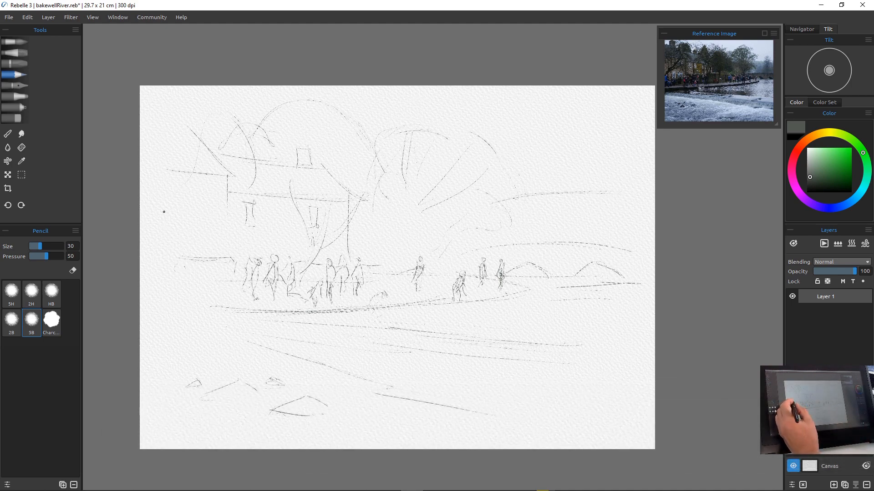
# Draw an upper and a lower window on the left part of the house, and reinforce the distant hill line with a short stroke below it
pyautogui.moveTo(212, 180)
pyautogui.mouseDown()
pyautogui.moveTo(212, 207)
pyautogui.moveTo(196, 204)
pyautogui.moveTo(211, 212)
pyautogui.moveTo(193, 209)
pyautogui.moveTo(217, 264)
pyautogui.mouseUp()
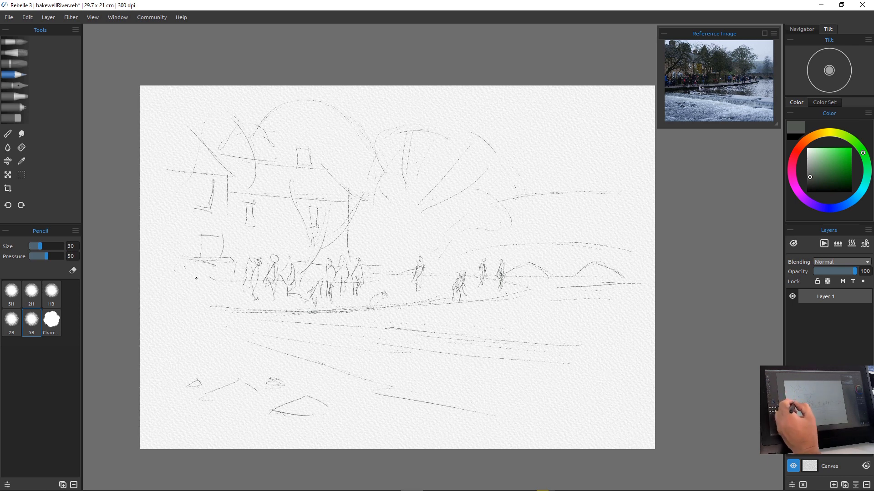
pyautogui.moveTo(605, 191); pyautogui.dragTo(561, 192)
pyautogui.moveTo(543, 225); pyautogui.dragTo(560, 225)
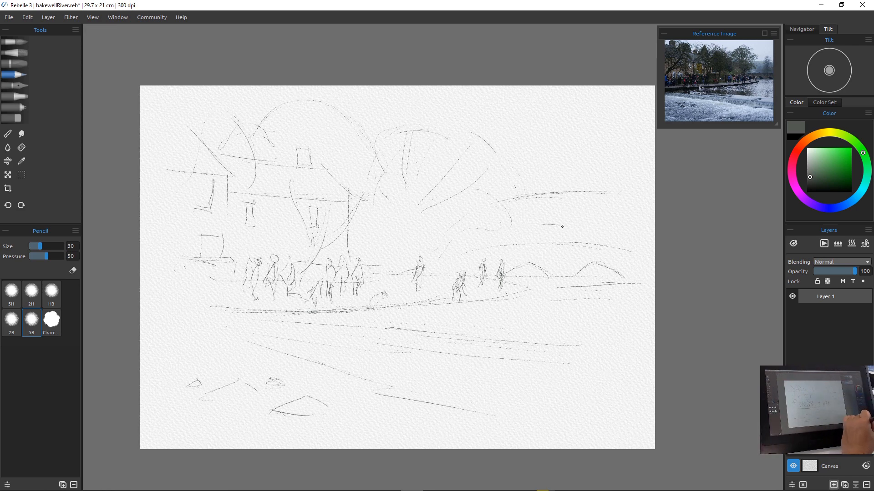
# Add a new layer above the sketch and rename the sketch layer "pencil"
pyautogui.click(834, 485)
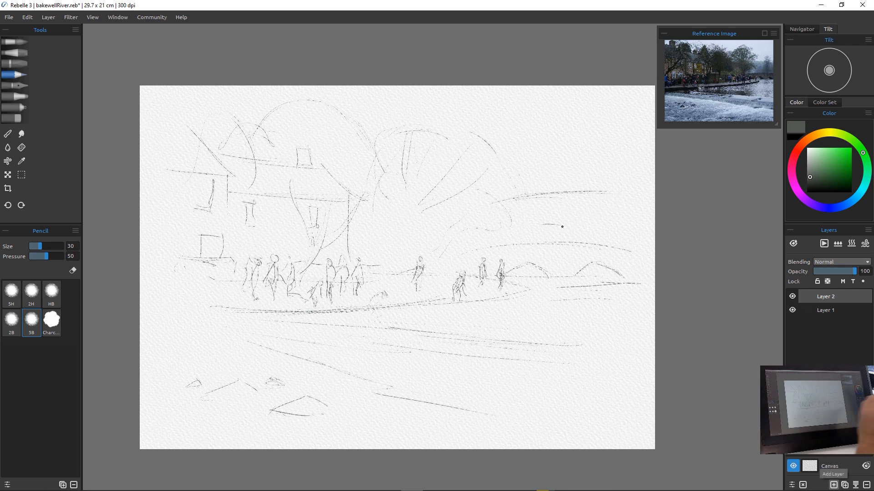
pyautogui.click(834, 311)
pyautogui.doubleClick(825, 310)
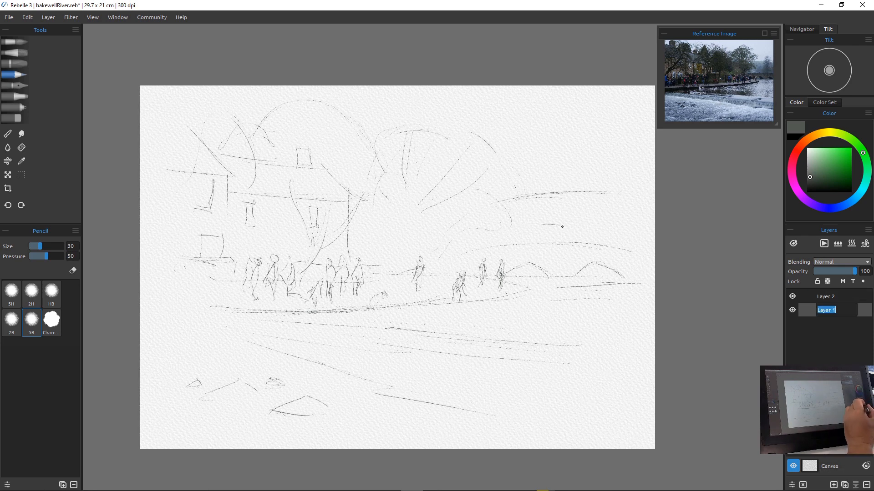
pyautogui.write('pe')
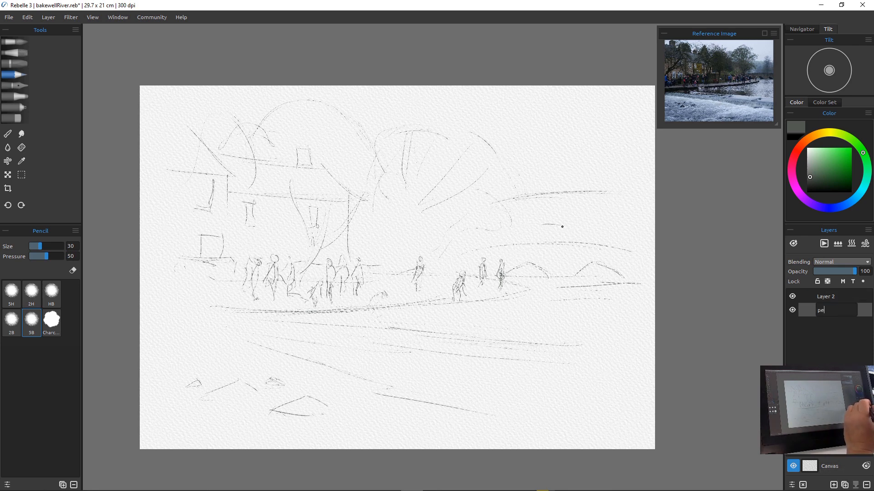
pyautogui.write('ncik')
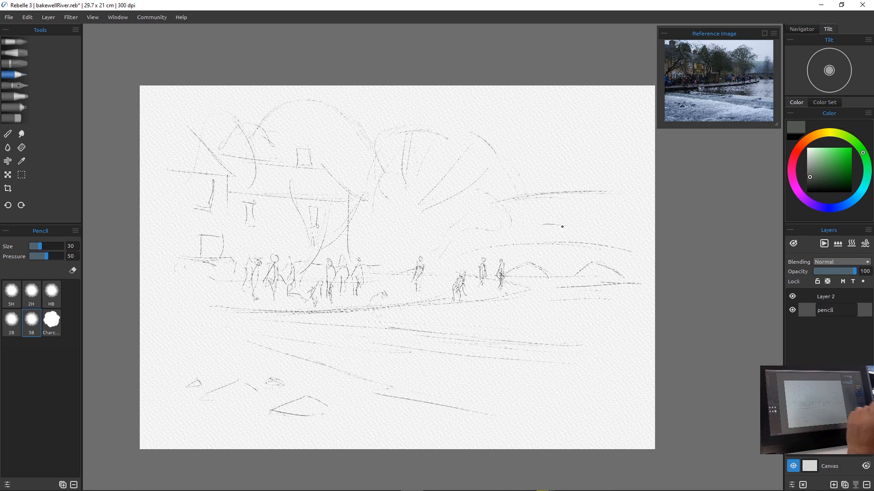
pyautogui.press('Return')
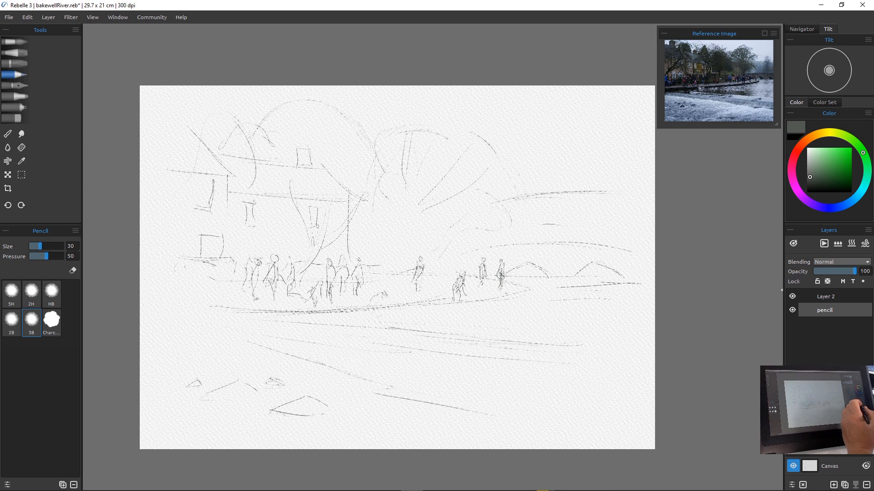
# Lock the pencil layer, and make the empty layer above it active for painting with the Watercolor tool
pyautogui.click(817, 282)
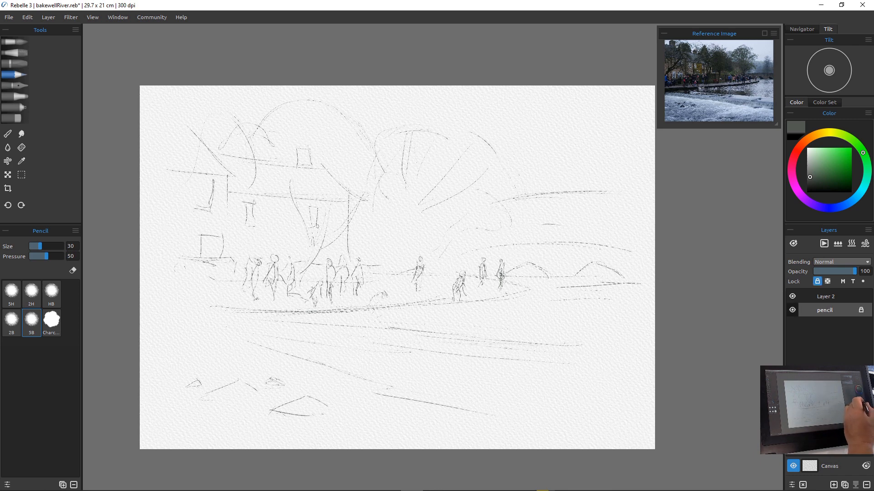
pyautogui.click(826, 297)
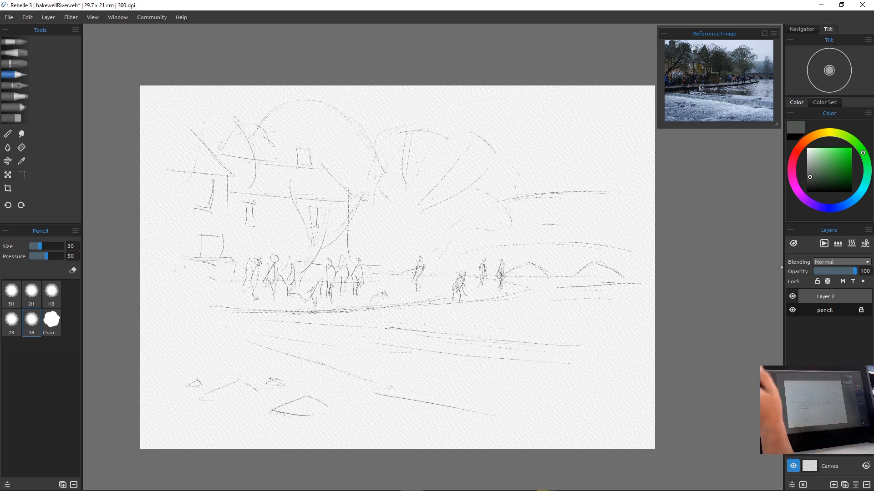
pyautogui.press('w')
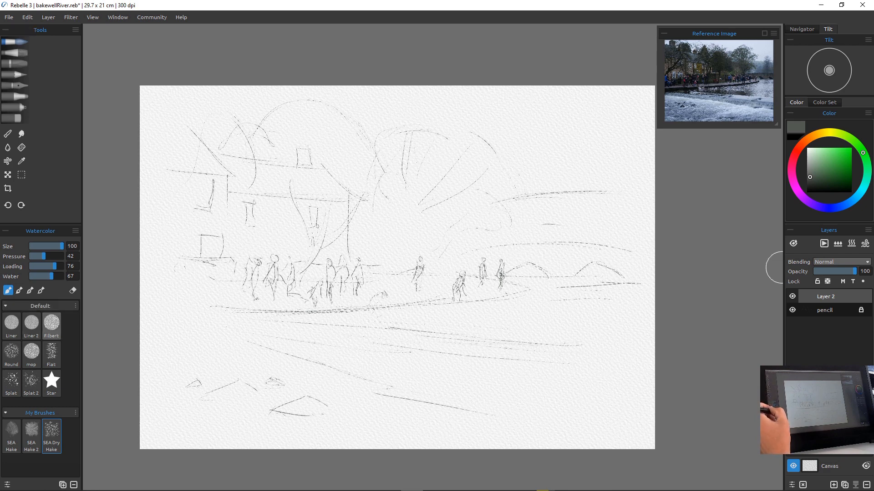
# Try out the Filbert, Liner 2 and Liner brushes with medium blue strokes across the upper right sky
pyautogui.click(51, 324)
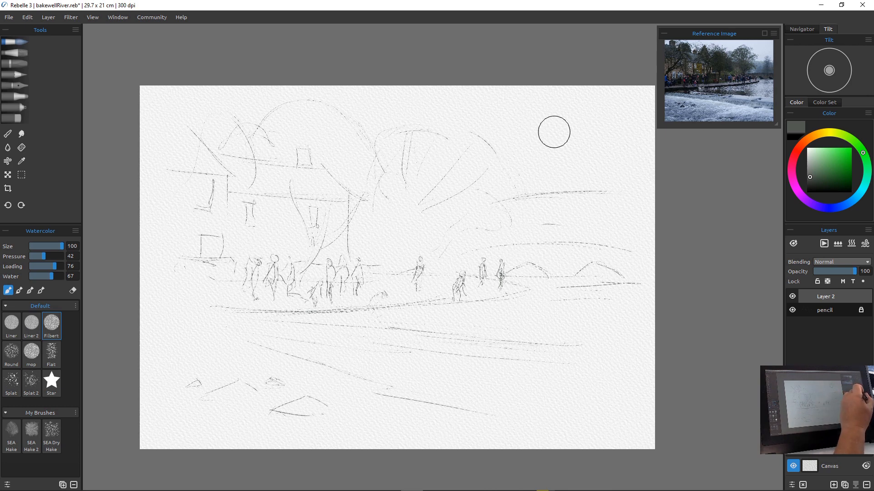
pyautogui.click(837, 208)
pyautogui.click(831, 159)
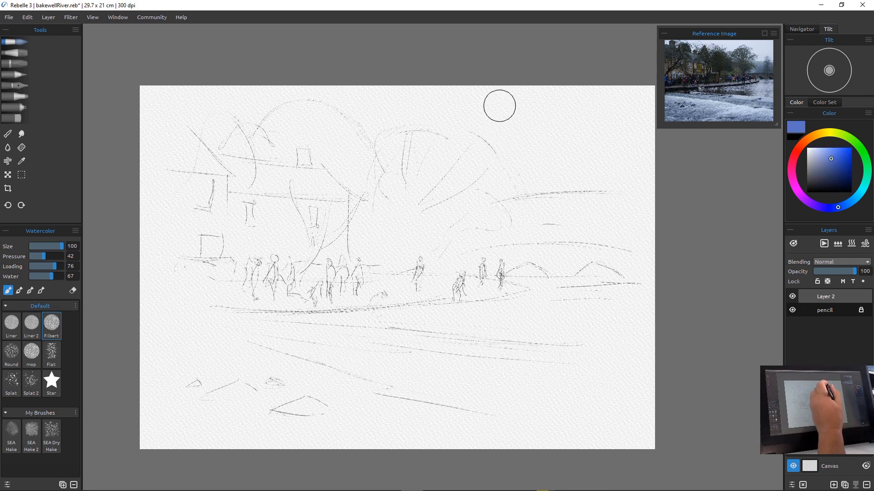
pyautogui.moveTo(500, 106); pyautogui.dragTo(561, 144)
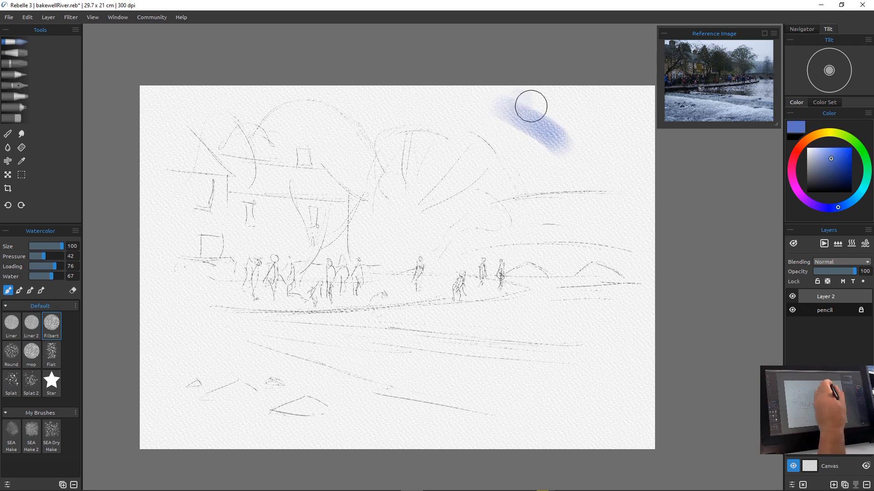
pyautogui.moveTo(530, 102); pyautogui.dragTo(591, 147)
pyautogui.click(31, 324)
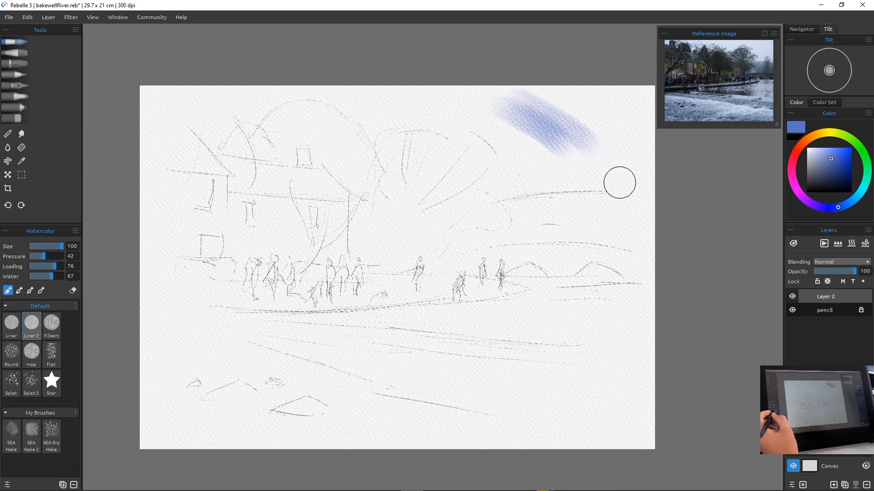
pyautogui.moveTo(453, 104); pyautogui.dragTo(507, 156)
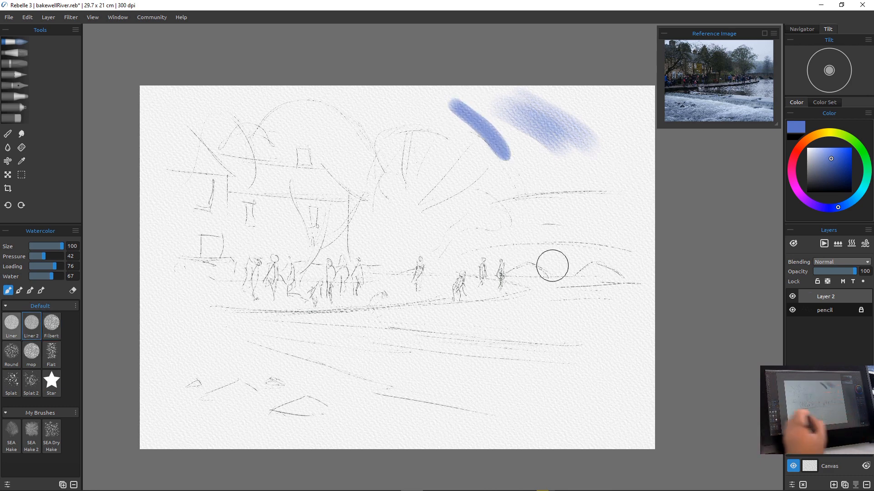
pyautogui.click(12, 324)
pyautogui.moveTo(424, 100); pyautogui.dragTo(456, 146)
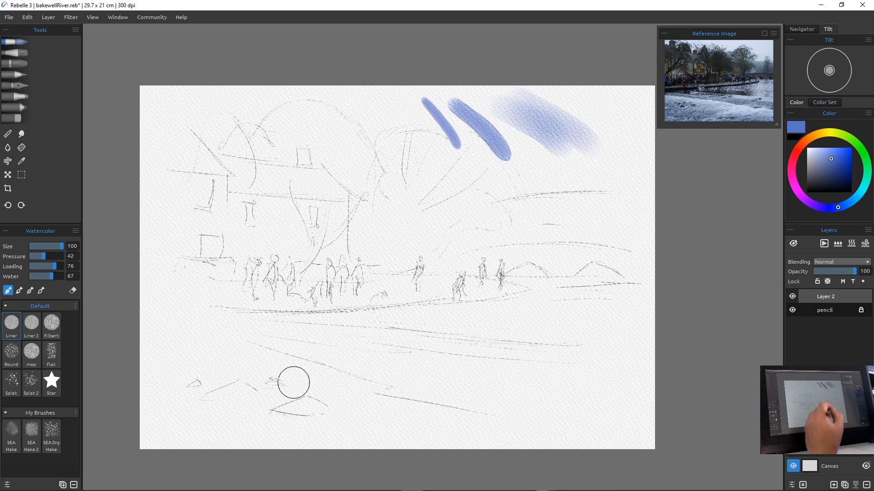
# Test the Round brush with blue strokes over the centre tree and the mop brush over the distant hill line
pyautogui.click(11, 351)
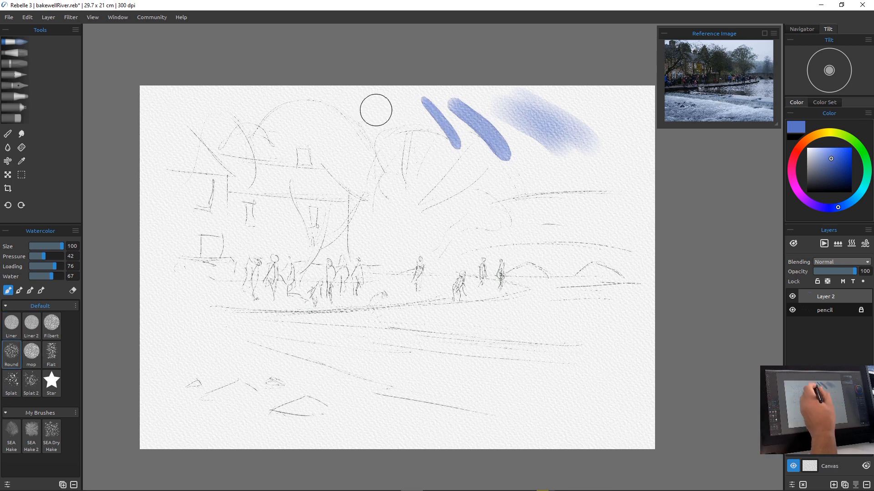
pyautogui.moveTo(375, 110); pyautogui.dragTo(444, 157)
pyautogui.moveTo(379, 141); pyautogui.dragTo(435, 168)
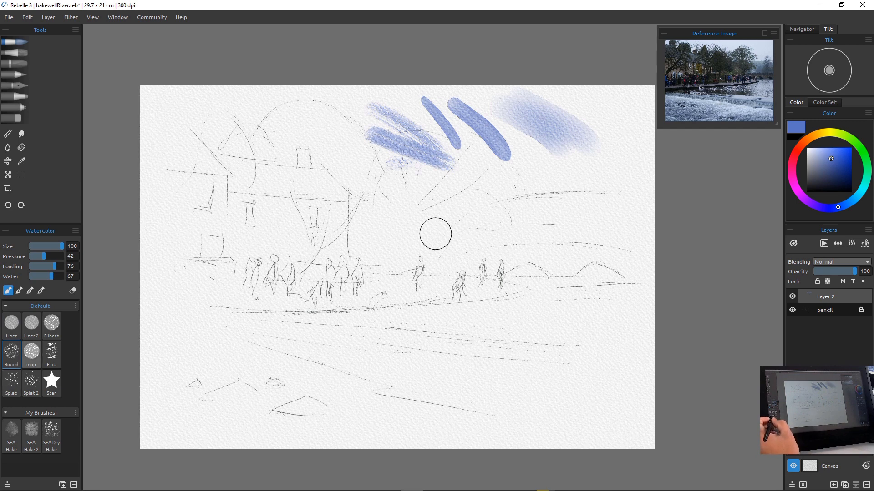
pyautogui.click(31, 351)
pyautogui.moveTo(505, 184)
pyautogui.mouseDown()
pyautogui.moveTo(562, 189)
pyautogui.moveTo(579, 186)
pyautogui.moveTo(595, 175)
pyautogui.mouseUp()
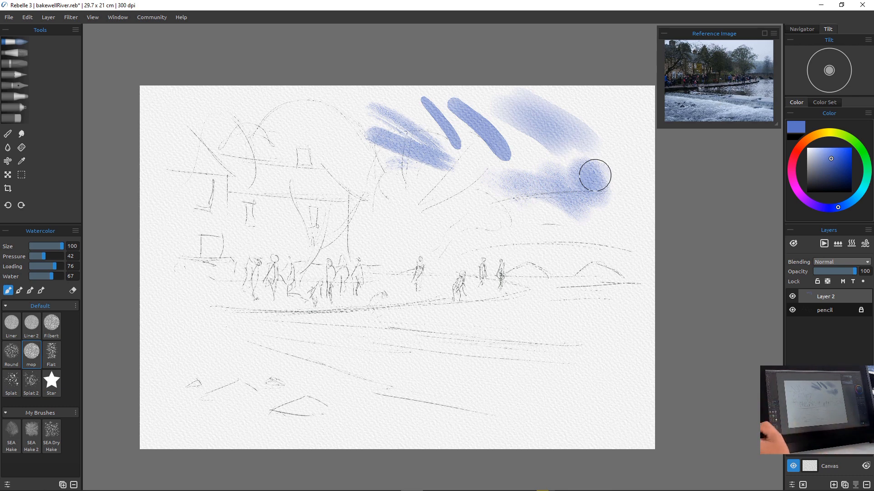
# Test the SEA Hake, SEA Hake 2 and SEA Dry Hake brushes with blue patches over the trees
pyautogui.click(12, 430)
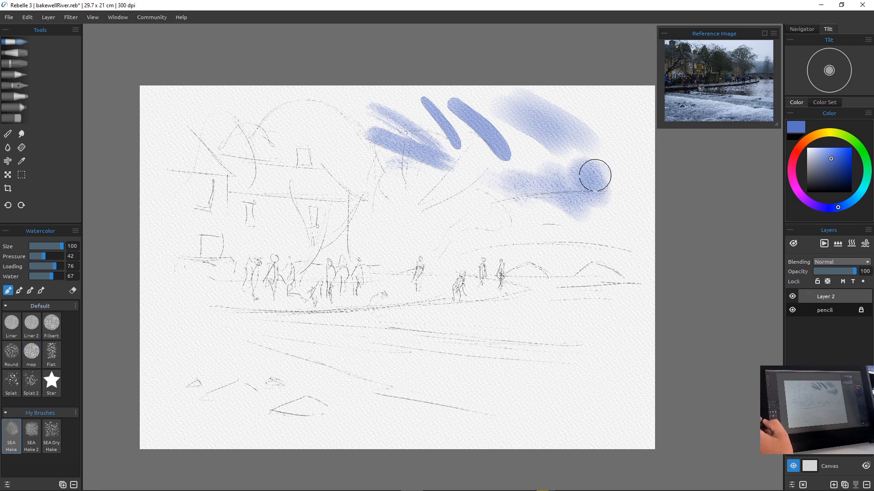
pyautogui.moveTo(339, 173)
pyautogui.mouseDown()
pyautogui.moveTo(296, 131)
pyautogui.moveTo(347, 179)
pyautogui.moveTo(302, 133)
pyautogui.moveTo(283, 137)
pyautogui.mouseUp()
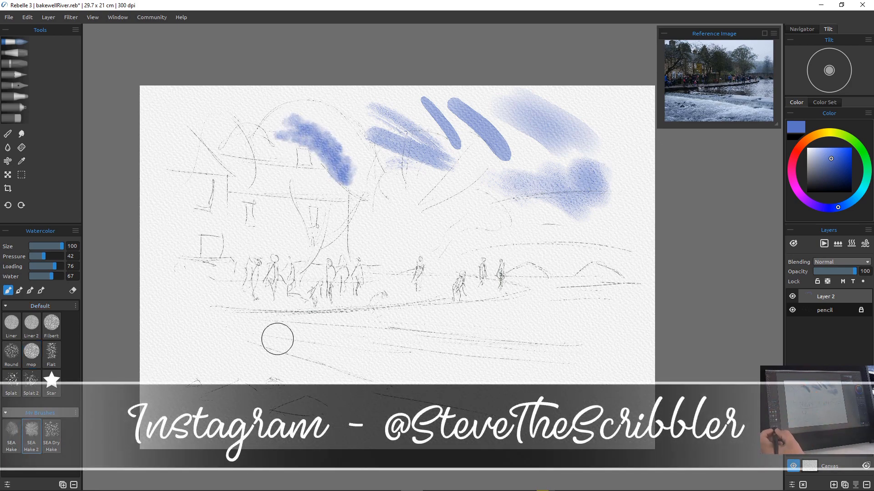
pyautogui.moveTo(379, 182)
pyautogui.mouseDown()
pyautogui.moveTo(413, 198)
pyautogui.moveTo(391, 223)
pyautogui.moveTo(421, 215)
pyautogui.moveTo(413, 165)
pyautogui.moveTo(443, 227)
pyautogui.moveTo(439, 216)
pyautogui.moveTo(399, 223)
pyautogui.mouseUp()
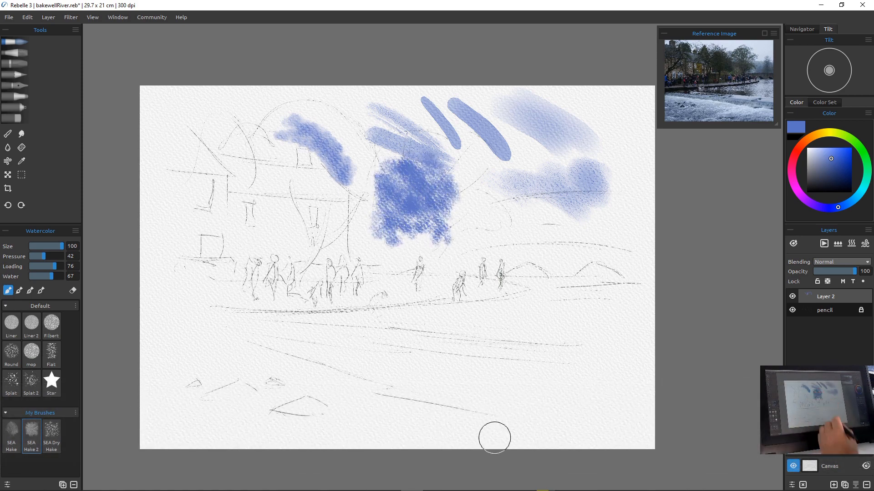
pyautogui.click(52, 430)
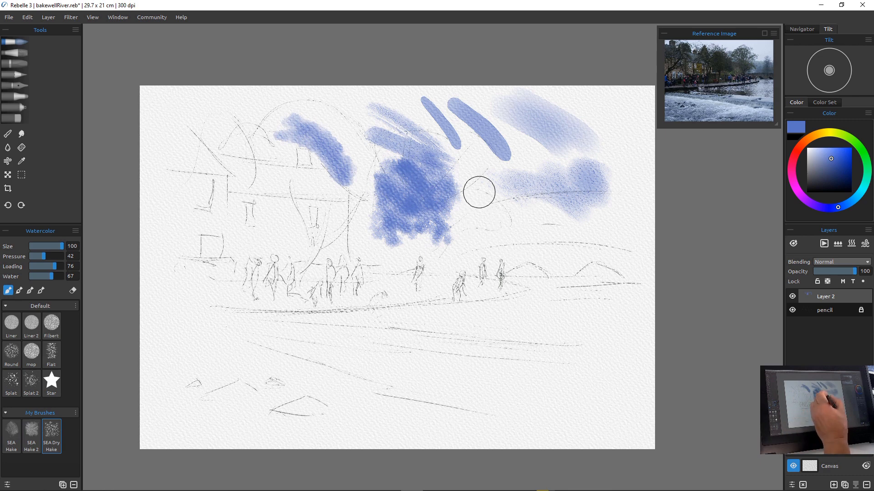
pyautogui.moveTo(477, 189)
pyautogui.mouseDown()
pyautogui.moveTo(494, 228)
pyautogui.moveTo(505, 200)
pyautogui.moveTo(492, 233)
pyautogui.moveTo(509, 228)
pyautogui.moveTo(515, 241)
pyautogui.moveTo(486, 230)
pyautogui.moveTo(456, 199)
pyautogui.moveTo(462, 252)
pyautogui.moveTo(472, 213)
pyautogui.moveTo(503, 247)
pyautogui.moveTo(468, 254)
pyautogui.mouseUp()
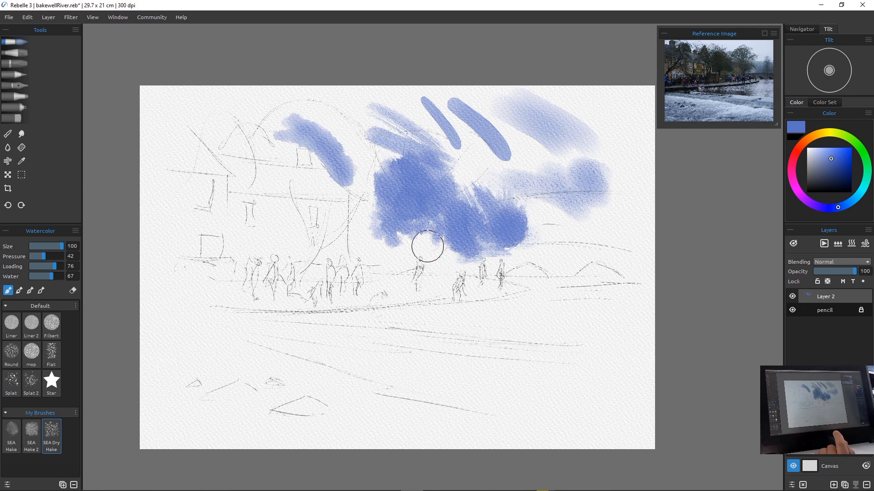
# Clear all the blue test strokes from the painting layer
pyautogui.press('Delete')
pyautogui.press('Delete')
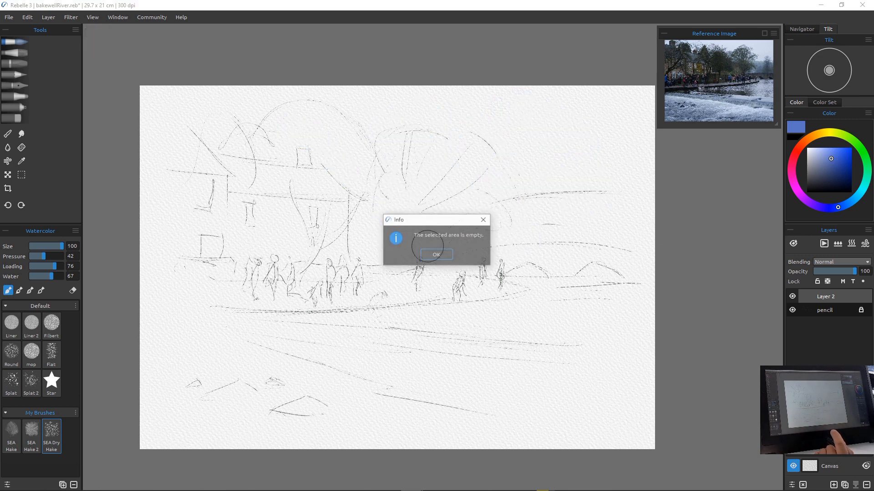
pyautogui.click(436, 255)
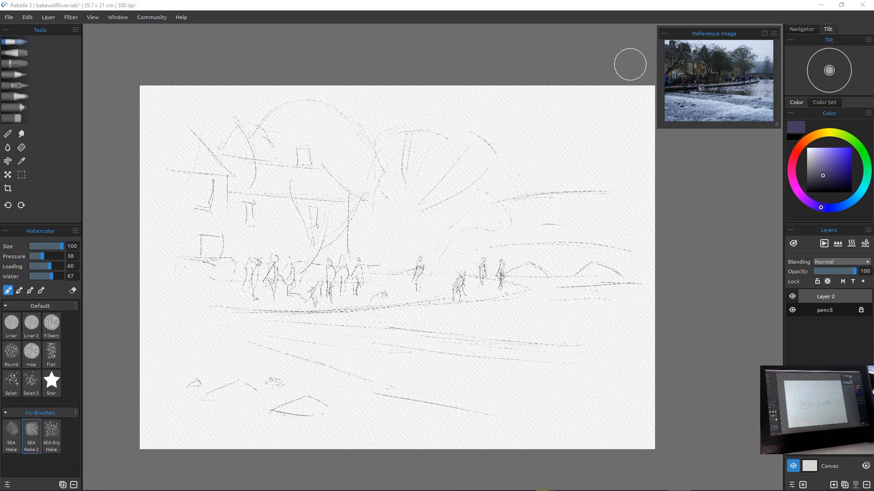
# Paint a soft grey-blue wash over the left tree's crown with the SEA Hake 2 brush
pyautogui.moveTo(412, 490)
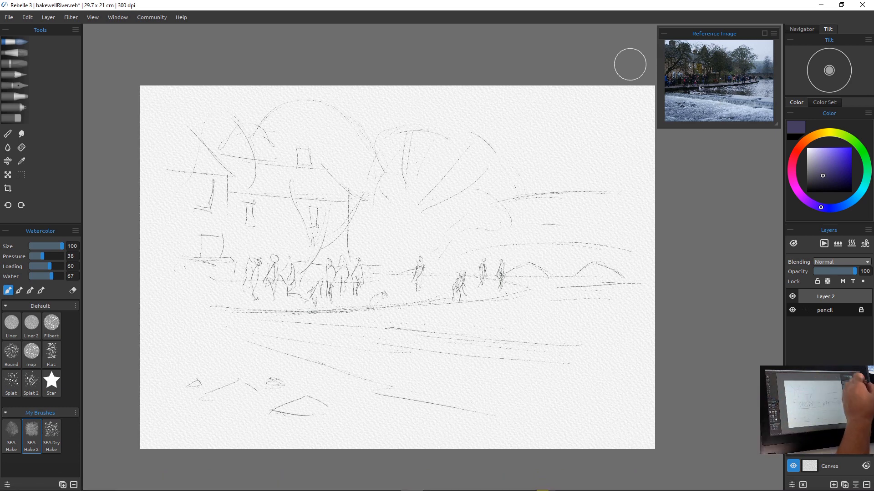
pyautogui.click(815, 155)
pyautogui.click(850, 202)
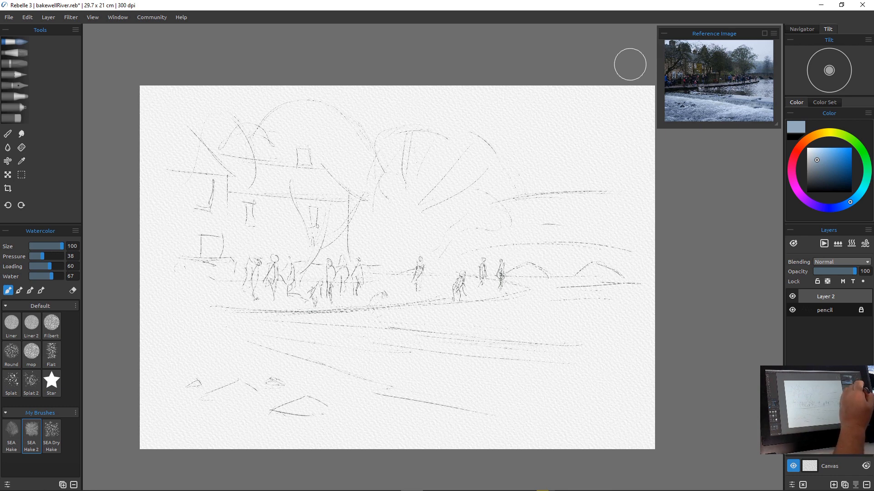
pyautogui.moveTo(302, 123)
pyautogui.mouseDown()
pyautogui.moveTo(338, 158)
pyautogui.moveTo(353, 142)
pyautogui.moveTo(324, 141)
pyautogui.moveTo(370, 187)
pyautogui.moveTo(314, 140)
pyautogui.moveTo(306, 154)
pyautogui.moveTo(308, 129)
pyautogui.moveTo(441, 197)
pyautogui.mouseUp()
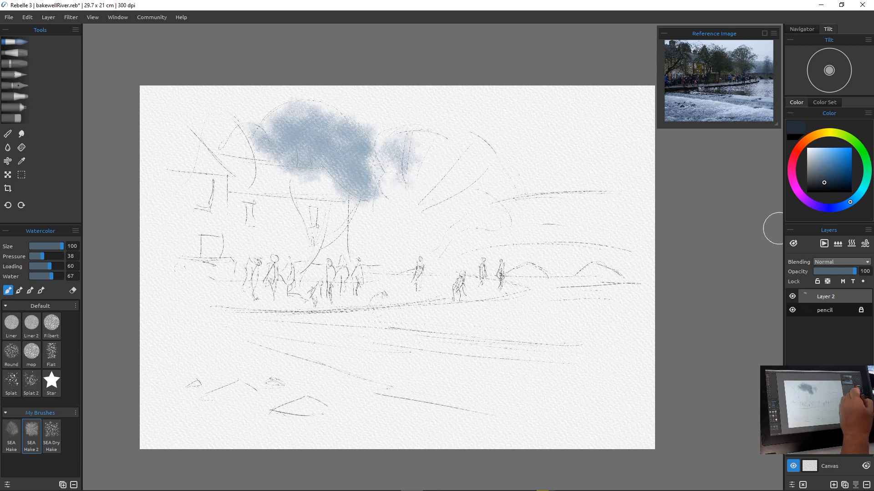
# Paint dark purple foliage over the left tree, from beside the house down to the figures and out above the roof
pyautogui.click(831, 208)
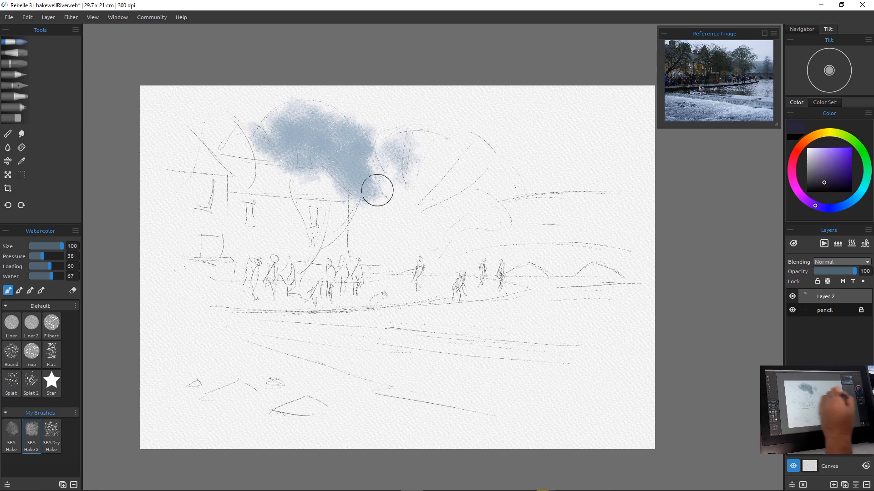
pyautogui.moveTo(376, 190)
pyautogui.mouseDown()
pyautogui.moveTo(373, 226)
pyautogui.moveTo(359, 228)
pyautogui.moveTo(370, 252)
pyautogui.moveTo(404, 227)
pyautogui.moveTo(395, 199)
pyautogui.moveTo(433, 206)
pyautogui.moveTo(414, 161)
pyautogui.moveTo(433, 200)
pyautogui.moveTo(428, 219)
pyautogui.mouseUp()
pyautogui.moveTo(313, 123)
pyautogui.mouseDown()
pyautogui.moveTo(346, 192)
pyautogui.moveTo(405, 163)
pyautogui.mouseUp()
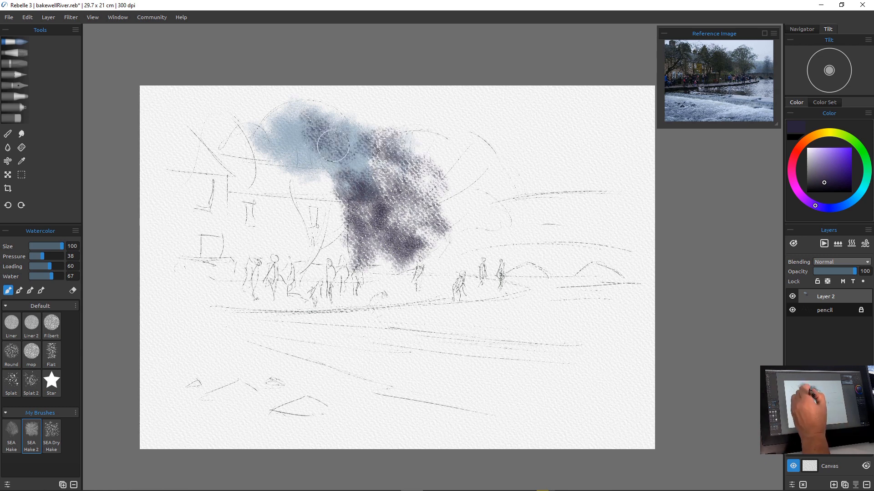
pyautogui.moveTo(325, 143)
pyautogui.mouseDown()
pyautogui.moveTo(365, 172)
pyautogui.moveTo(312, 152)
pyautogui.moveTo(224, 151)
pyautogui.moveTo(225, 119)
pyautogui.moveTo(274, 158)
pyautogui.moveTo(248, 151)
pyautogui.moveTo(232, 161)
pyautogui.moveTo(222, 149)
pyautogui.moveTo(201, 162)
pyautogui.moveTo(281, 155)
pyautogui.moveTo(308, 180)
pyautogui.moveTo(234, 170)
pyautogui.moveTo(326, 178)
pyautogui.moveTo(186, 167)
pyautogui.mouseUp()
# Erase the paint spilling over the house roof and its right wall edge with the soft round eraser, and return to Watercolor
pyautogui.press('e')
pyautogui.moveTo(285, 179)
pyautogui.mouseDown()
pyautogui.moveTo(312, 176)
pyautogui.moveTo(196, 160)
pyautogui.moveTo(291, 174)
pyautogui.moveTo(293, 157)
pyautogui.moveTo(313, 190)
pyautogui.moveTo(325, 178)
pyautogui.moveTo(339, 199)
pyautogui.mouseUp()
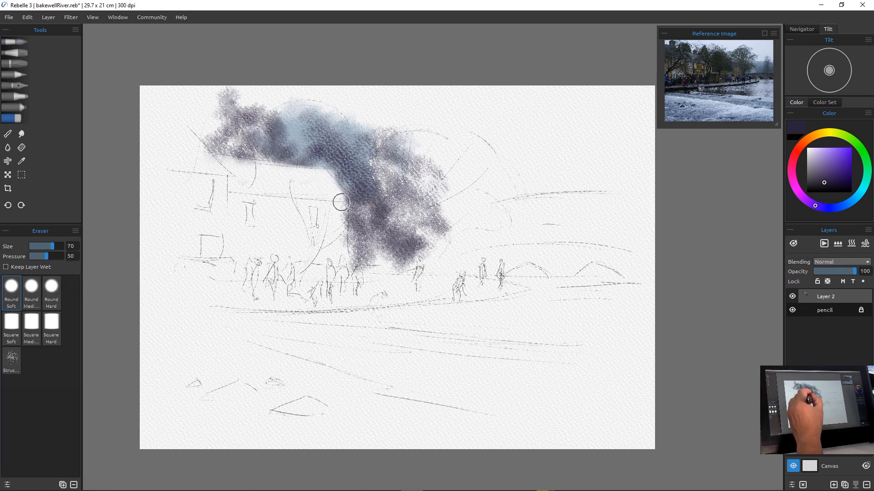
pyautogui.press('w')
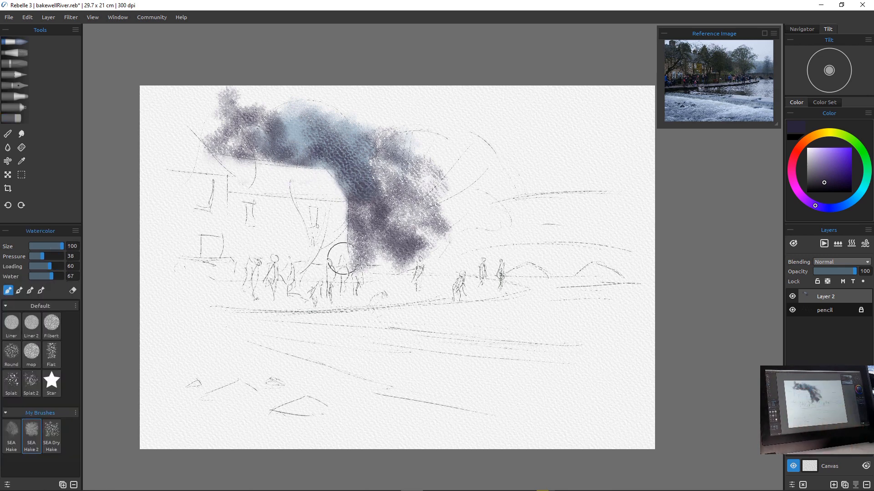
# Paint dark purple foliage on the right tree, and dab dark green into both trees and the bushes behind the figures
pyautogui.moveTo(438, 157)
pyautogui.mouseDown()
pyautogui.moveTo(445, 141)
pyautogui.moveTo(494, 176)
pyautogui.moveTo(474, 128)
pyautogui.moveTo(522, 187)
pyautogui.moveTo(459, 185)
pyautogui.moveTo(488, 216)
pyautogui.moveTo(442, 202)
pyautogui.moveTo(454, 211)
pyautogui.moveTo(505, 164)
pyautogui.moveTo(499, 209)
pyautogui.mouseUp()
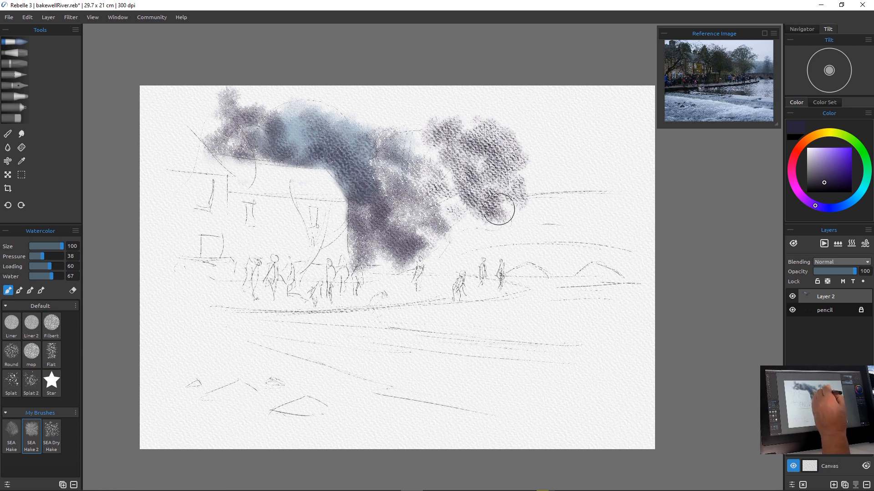
pyautogui.click(866, 180)
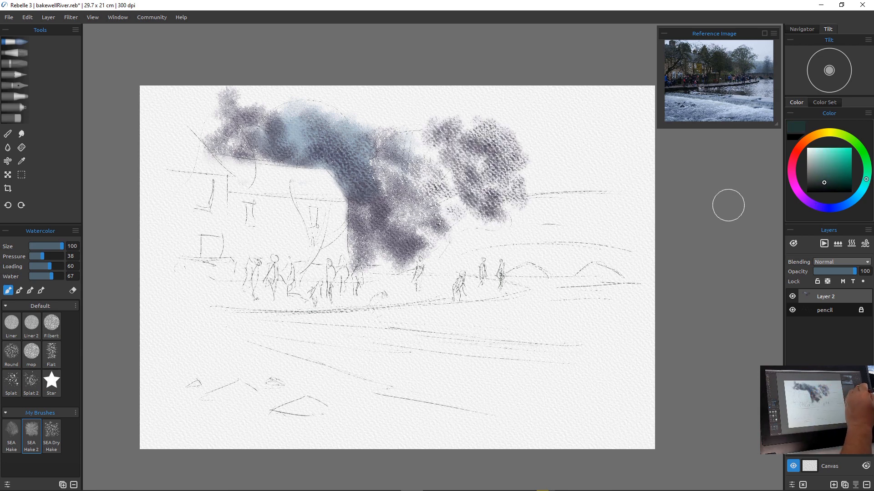
pyautogui.moveTo(439, 209)
pyautogui.mouseDown()
pyautogui.moveTo(478, 211)
pyautogui.moveTo(425, 153)
pyautogui.moveTo(480, 208)
pyautogui.moveTo(485, 168)
pyautogui.moveTo(496, 217)
pyautogui.moveTo(457, 242)
pyautogui.moveTo(406, 199)
pyautogui.moveTo(441, 277)
pyautogui.moveTo(434, 223)
pyautogui.moveTo(436, 297)
pyautogui.moveTo(445, 291)
pyautogui.moveTo(393, 270)
pyautogui.moveTo(395, 238)
pyautogui.moveTo(422, 277)
pyautogui.moveTo(363, 276)
pyautogui.mouseUp()
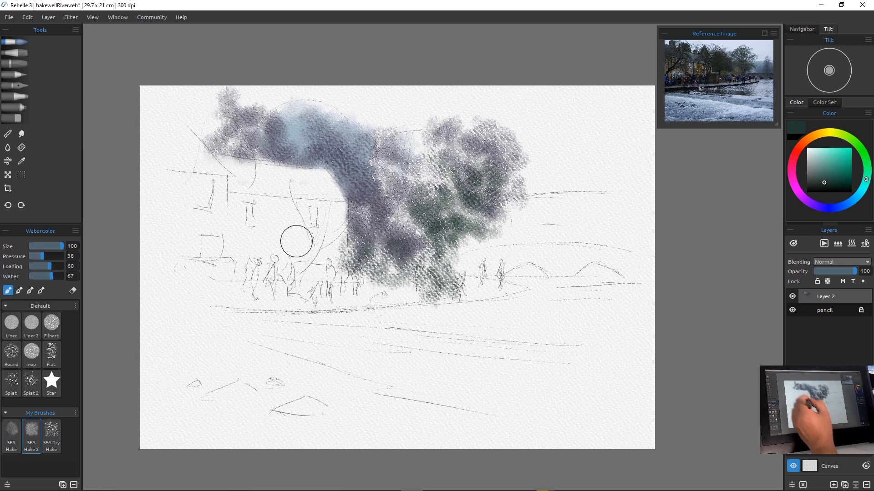
pyautogui.moveTo(234, 165)
pyautogui.mouseDown()
pyautogui.moveTo(235, 142)
pyautogui.moveTo(287, 155)
pyautogui.moveTo(215, 143)
pyautogui.moveTo(336, 168)
pyautogui.moveTo(307, 134)
pyautogui.moveTo(341, 152)
pyautogui.moveTo(343, 132)
pyautogui.moveTo(385, 133)
pyautogui.moveTo(410, 167)
pyautogui.moveTo(429, 141)
pyautogui.moveTo(486, 174)
pyautogui.mouseUp()
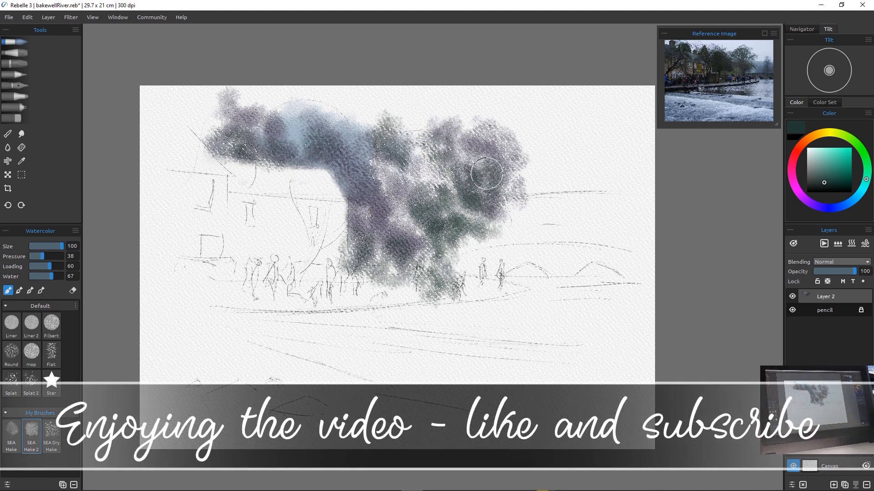
# Undo the last two green dabs, and extend the right tree's dark green foliage along its upper and right edges
pyautogui.hotkey('ctrl', 'z')
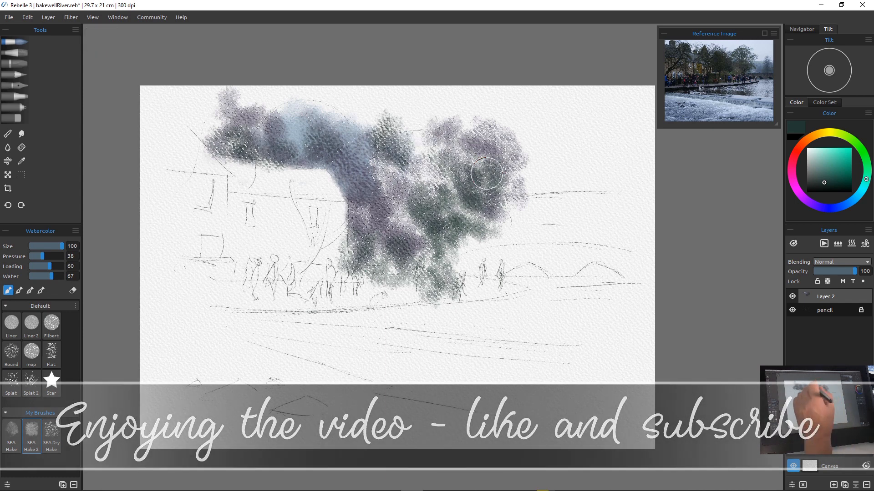
pyautogui.hotkey('ctrl', 'z')
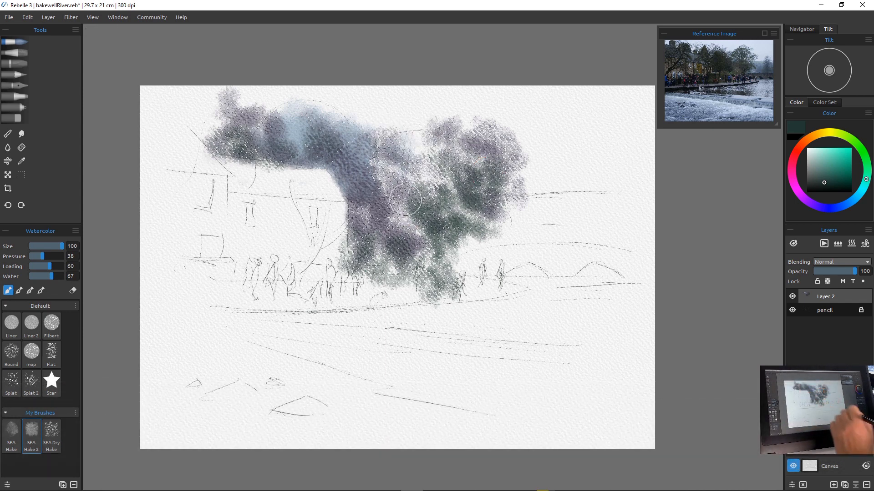
pyautogui.moveTo(435, 120)
pyautogui.mouseDown()
pyautogui.moveTo(517, 156)
pyautogui.moveTo(539, 187)
pyautogui.mouseUp()
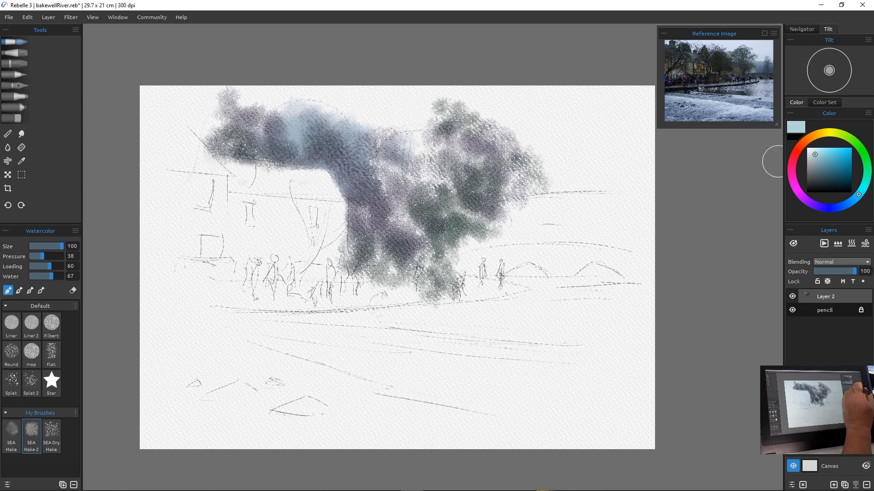
# Paint a pale blue sky wash to the right of the right tree, down to the distant hill line
pyautogui.moveTo(512, 101)
pyautogui.mouseDown()
pyautogui.moveTo(538, 111)
pyautogui.moveTo(569, 107)
pyautogui.mouseUp()
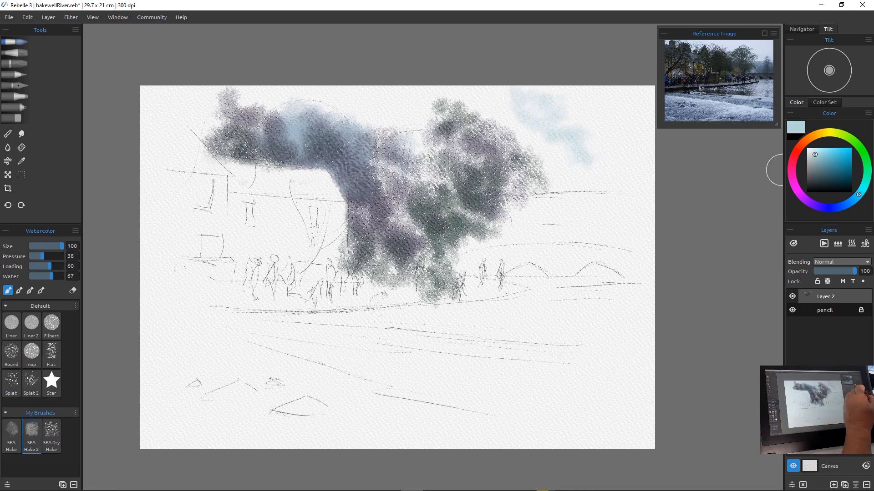
pyautogui.click(851, 201)
pyautogui.moveTo(530, 86)
pyautogui.mouseDown()
pyautogui.moveTo(584, 101)
pyautogui.moveTo(650, 141)
pyautogui.mouseUp()
pyautogui.moveTo(500, 89)
pyautogui.mouseDown()
pyautogui.moveTo(563, 129)
pyautogui.moveTo(586, 177)
pyautogui.moveTo(590, 121)
pyautogui.moveTo(605, 79)
pyautogui.moveTo(592, 151)
pyautogui.mouseUp()
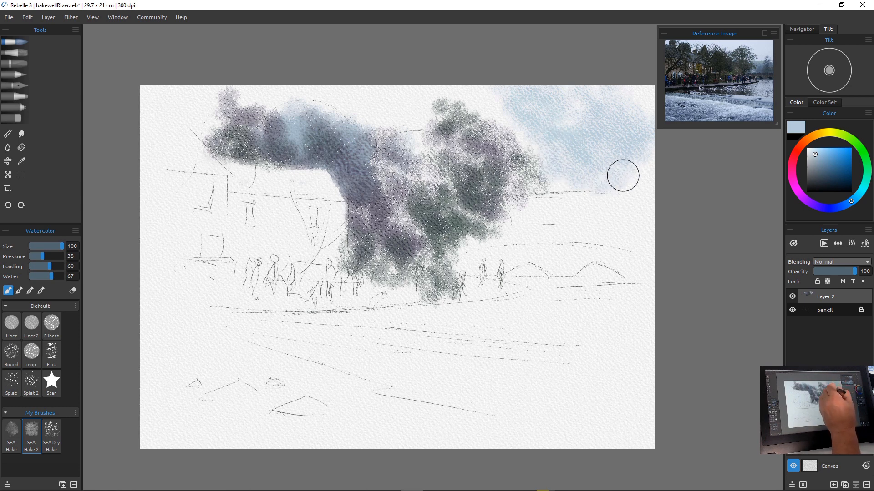
# Extend the pale blue sky across the upper left corner, above the left tree and between the two trees
pyautogui.moveTo(363, 91)
pyautogui.mouseDown()
pyautogui.moveTo(462, 118)
pyautogui.moveTo(378, 94)
pyautogui.moveTo(396, 112)
pyautogui.moveTo(405, 107)
pyautogui.moveTo(316, 87)
pyautogui.moveTo(347, 108)
pyautogui.moveTo(293, 93)
pyautogui.mouseUp()
pyautogui.moveTo(204, 72)
pyautogui.mouseDown()
pyautogui.moveTo(184, 109)
pyautogui.moveTo(191, 91)
pyautogui.moveTo(173, 90)
pyautogui.moveTo(203, 122)
pyautogui.moveTo(139, 81)
pyautogui.moveTo(181, 153)
pyautogui.mouseUp()
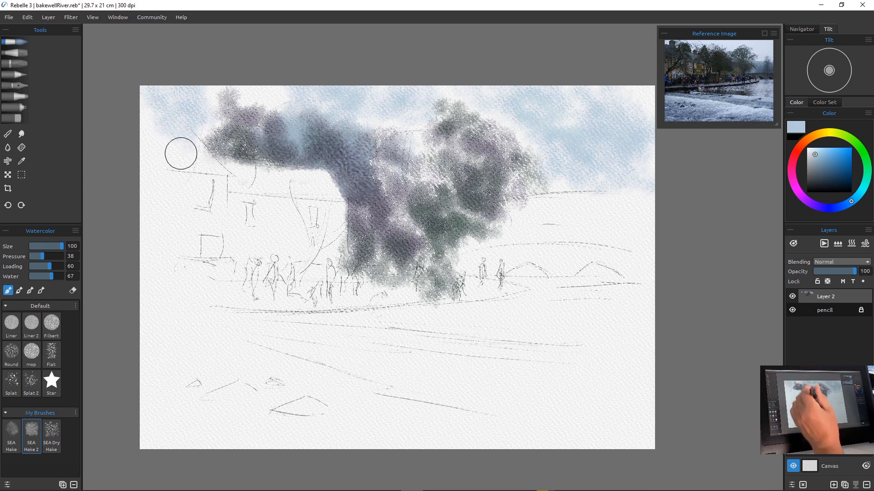
pyautogui.rightClick(245, 87)
pyautogui.moveTo(376, 99); pyautogui.dragTo(336, 94)
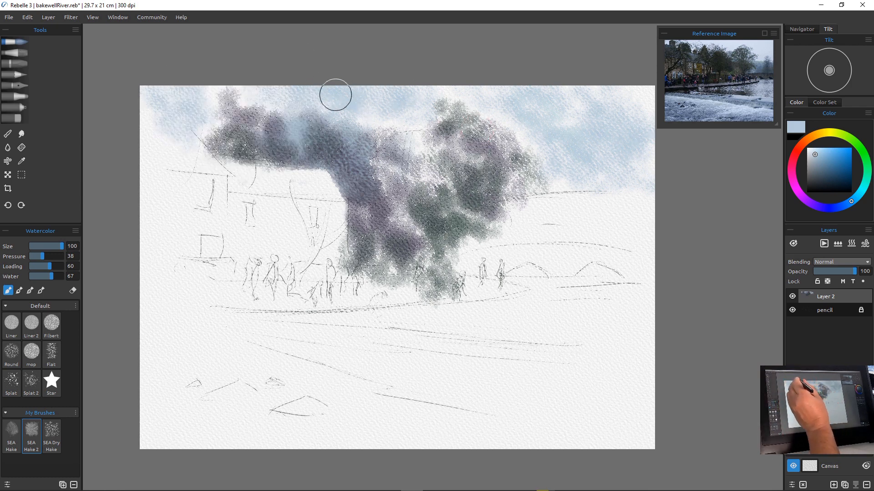
pyautogui.moveTo(483, 97); pyautogui.dragTo(546, 101)
pyautogui.rightClick(544, 101)
pyautogui.click(518, 73)
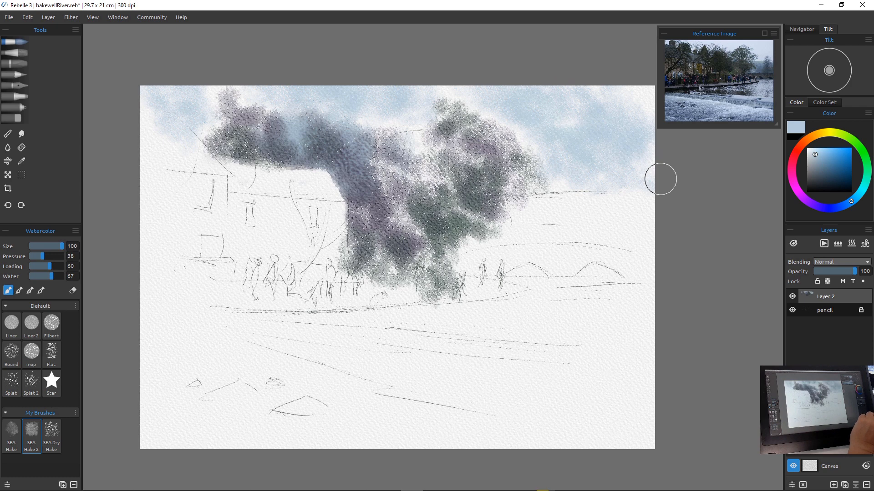
# Paint a dark blue water band below the figures, and erase its upper edge and the lower tree edge along the riverbank
pyautogui.moveTo(346, 319)
pyautogui.mouseDown()
pyautogui.moveTo(578, 302)
pyautogui.moveTo(311, 323)
pyautogui.moveTo(319, 316)
pyautogui.moveTo(662, 366)
pyautogui.moveTo(525, 321)
pyautogui.moveTo(651, 322)
pyautogui.moveTo(499, 302)
pyautogui.moveTo(408, 320)
pyautogui.moveTo(234, 324)
pyautogui.moveTo(318, 333)
pyautogui.moveTo(274, 339)
pyautogui.moveTo(271, 328)
pyautogui.moveTo(249, 321)
pyautogui.moveTo(346, 324)
pyautogui.moveTo(424, 310)
pyautogui.moveTo(243, 322)
pyautogui.moveTo(505, 368)
pyautogui.moveTo(367, 351)
pyautogui.moveTo(477, 350)
pyautogui.mouseUp()
pyautogui.moveTo(209, 314); pyautogui.dragTo(564, 321)
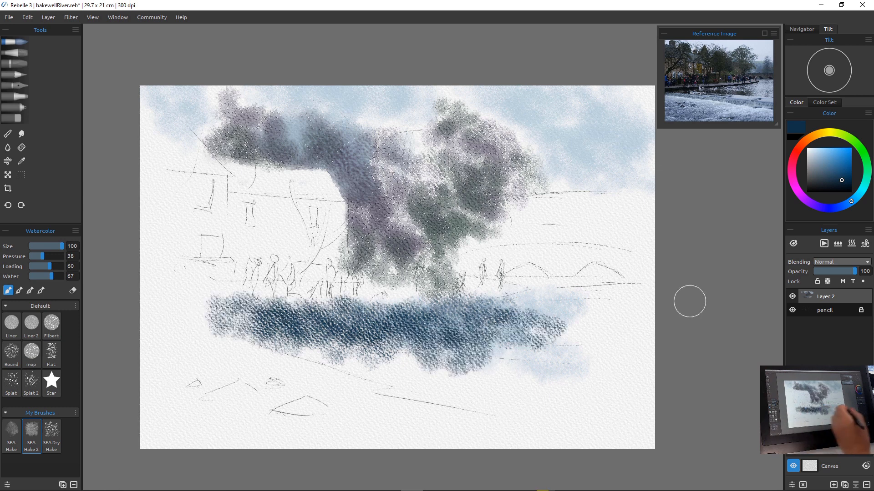
pyautogui.press('e')
pyautogui.moveTo(387, 298); pyautogui.dragTo(210, 299)
pyautogui.moveTo(334, 297)
pyautogui.mouseDown()
pyautogui.moveTo(188, 303)
pyautogui.moveTo(309, 303)
pyautogui.moveTo(257, 301)
pyautogui.mouseUp()
pyautogui.press('e')
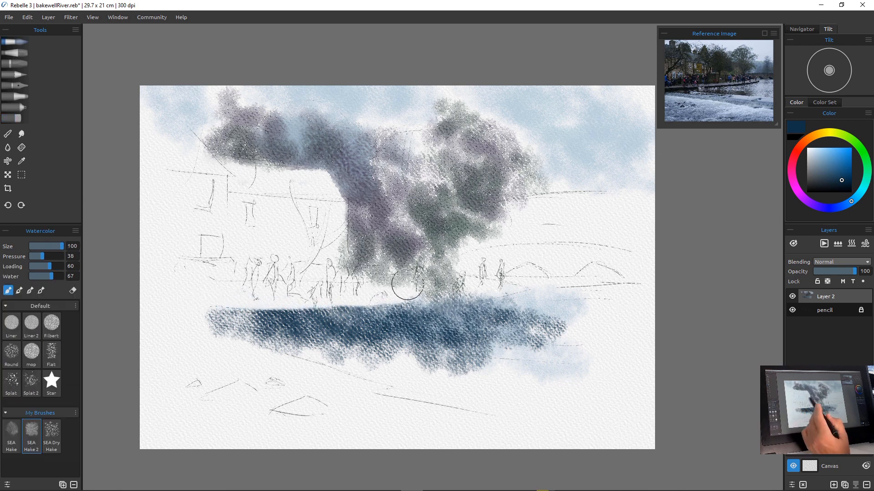
pyautogui.press('e')
pyautogui.moveTo(369, 294); pyautogui.dragTo(475, 292)
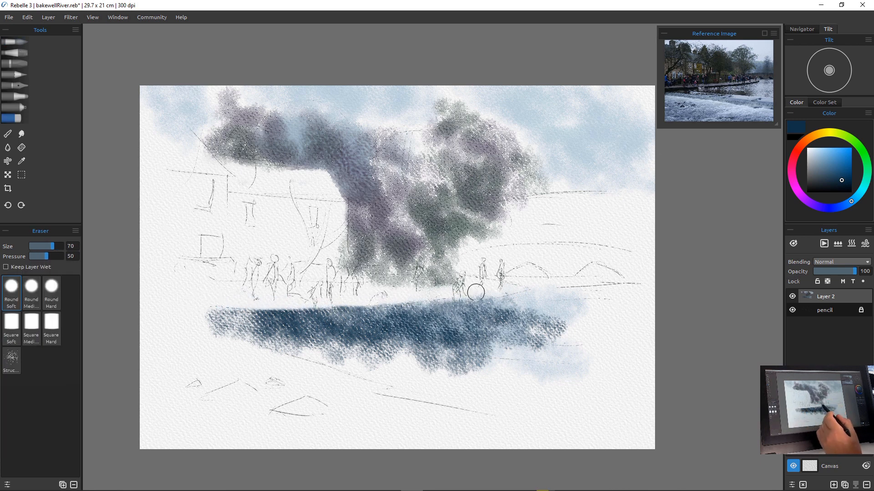
pyautogui.press('e')
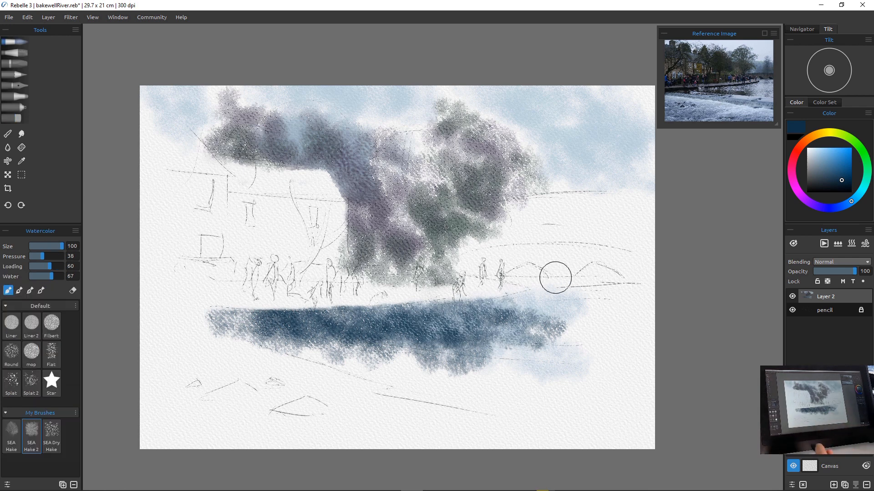
# Extend the dark blue water to the left edge of the paper and trim its upper edge there
pyautogui.moveTo(211, 316)
pyautogui.mouseDown()
pyautogui.moveTo(201, 323)
pyautogui.moveTo(298, 312)
pyautogui.mouseUp()
pyautogui.press('e')
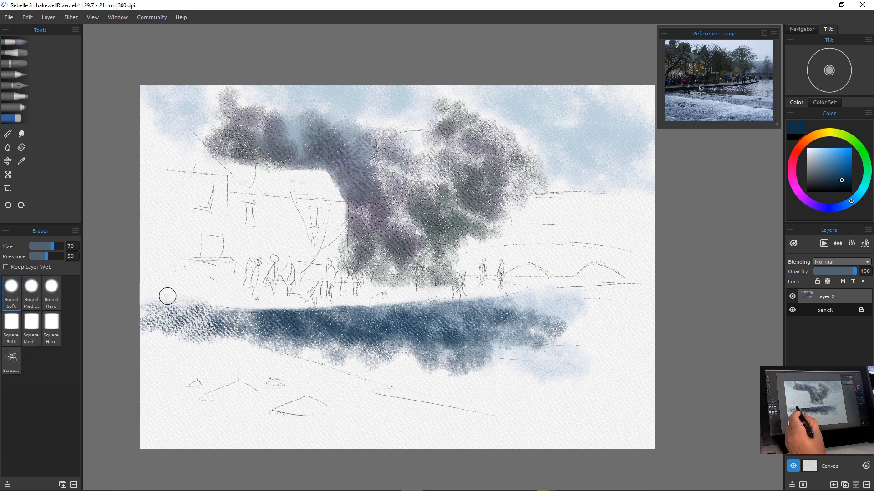
pyautogui.press('e')
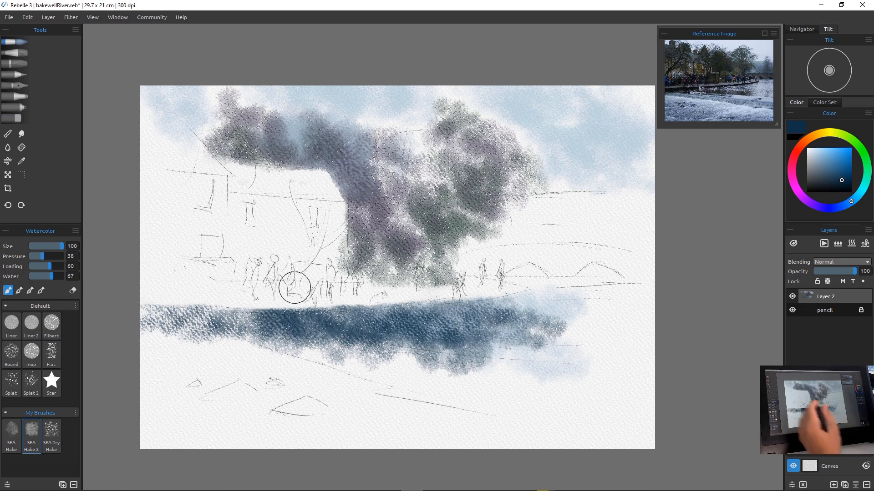
# Paint dark blue bushes behind the left group of figures, and erase the paint along the bushes' lower edge
pyautogui.moveTo(294, 288)
pyautogui.mouseDown()
pyautogui.moveTo(310, 267)
pyautogui.moveTo(305, 255)
pyautogui.moveTo(357, 269)
pyautogui.moveTo(272, 262)
pyautogui.moveTo(288, 271)
pyautogui.moveTo(276, 256)
pyautogui.moveTo(289, 248)
pyautogui.moveTo(267, 244)
pyautogui.moveTo(221, 272)
pyautogui.moveTo(193, 267)
pyautogui.mouseUp()
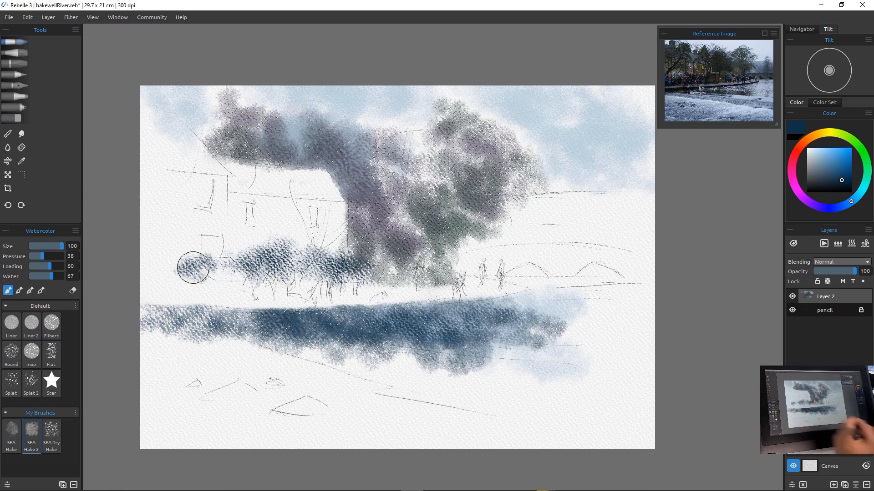
pyautogui.press('e')
pyautogui.moveTo(310, 288); pyautogui.dragTo(453, 288)
pyautogui.press('b')
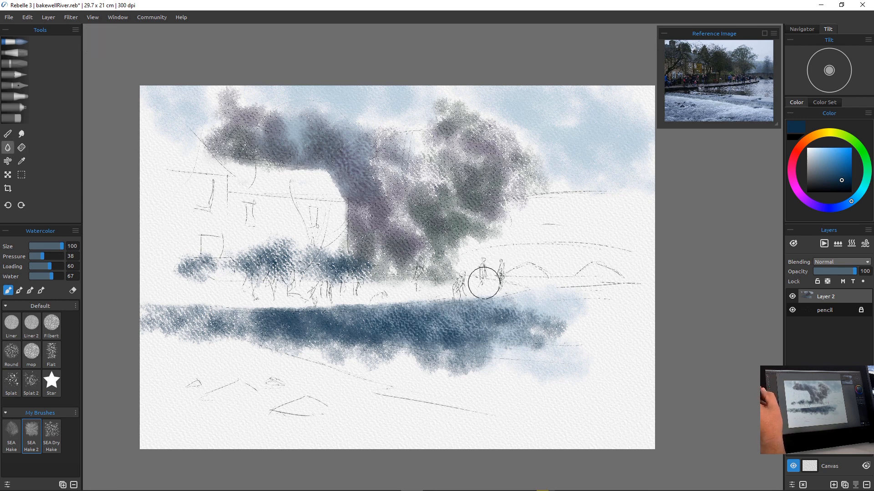
# Erase light silhouettes of the figures out of the bushes and tree base with a size 35 eraser
pyautogui.press('e')
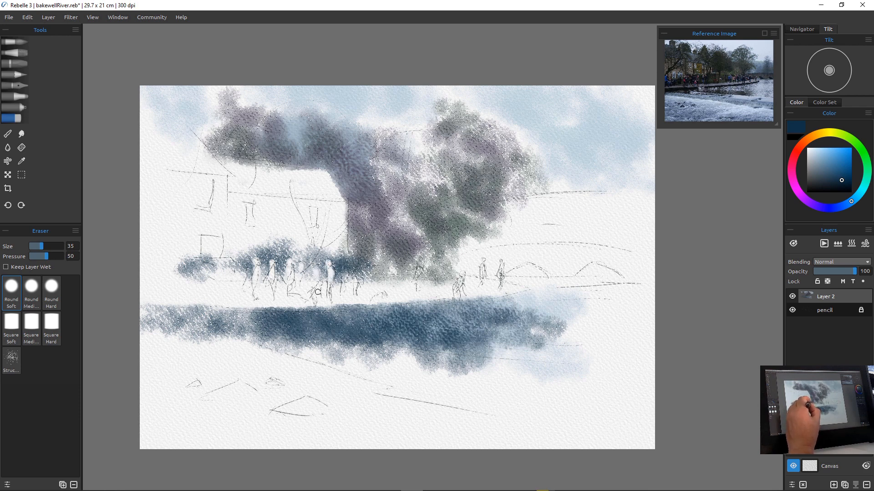
pyautogui.moveTo(343, 268); pyautogui.dragTo(341, 267)
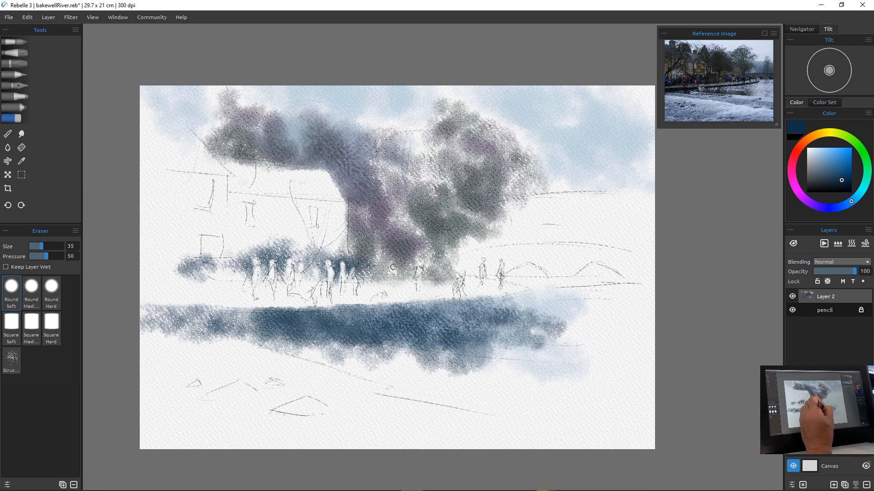
pyautogui.moveTo(395, 269); pyautogui.dragTo(395, 282)
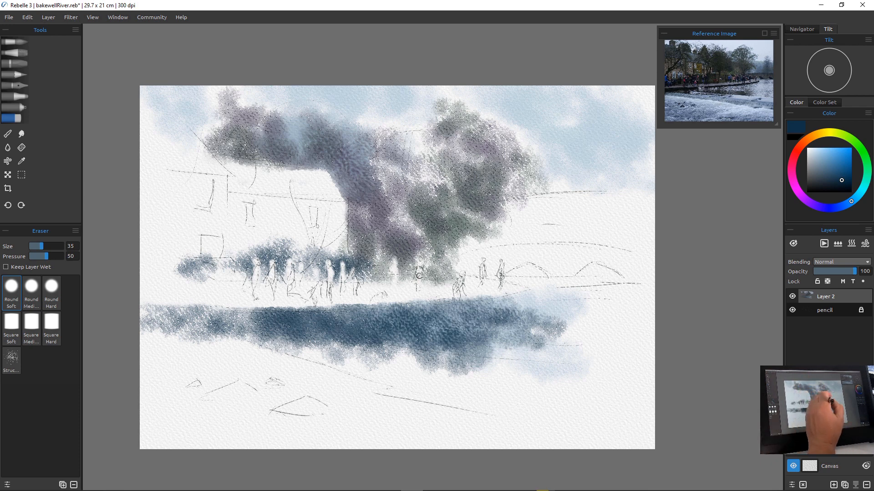
# Erase several thin curved trunks out of the foliage between the two trees with a size 25 eraser
pyautogui.moveTo(414, 183); pyautogui.dragTo(413, 248)
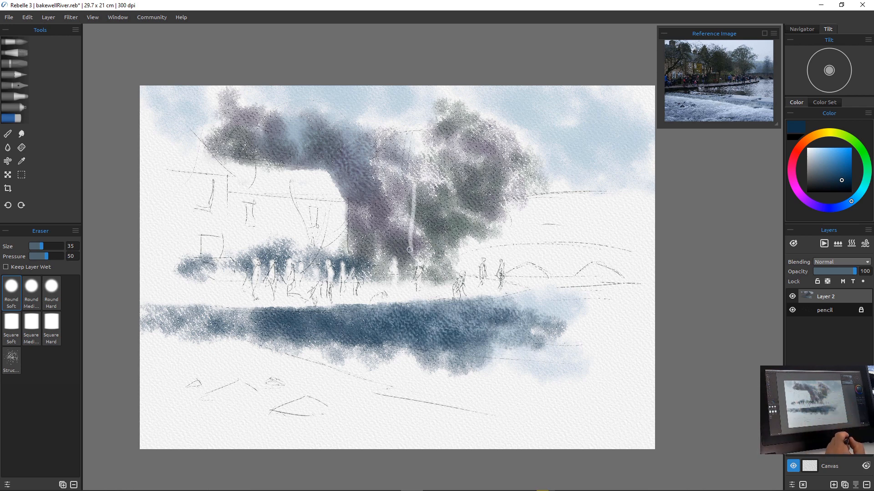
pyautogui.hotkey('ctrl', 'z')
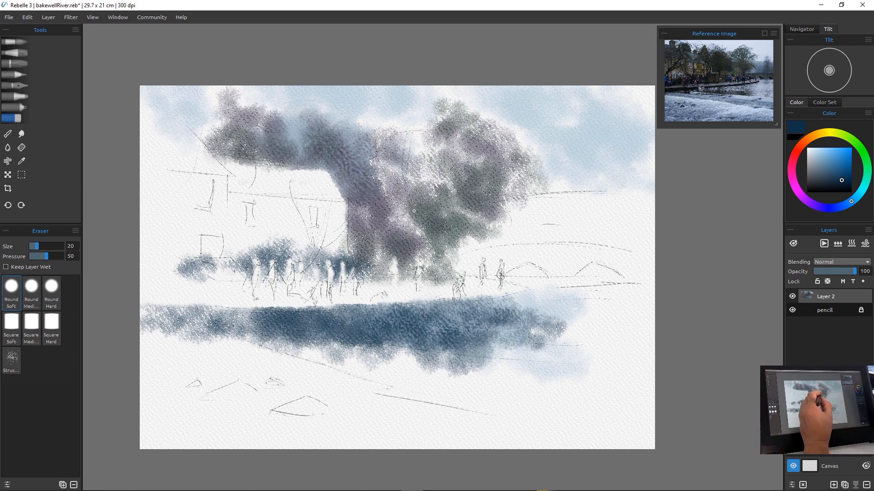
pyautogui.press(']')
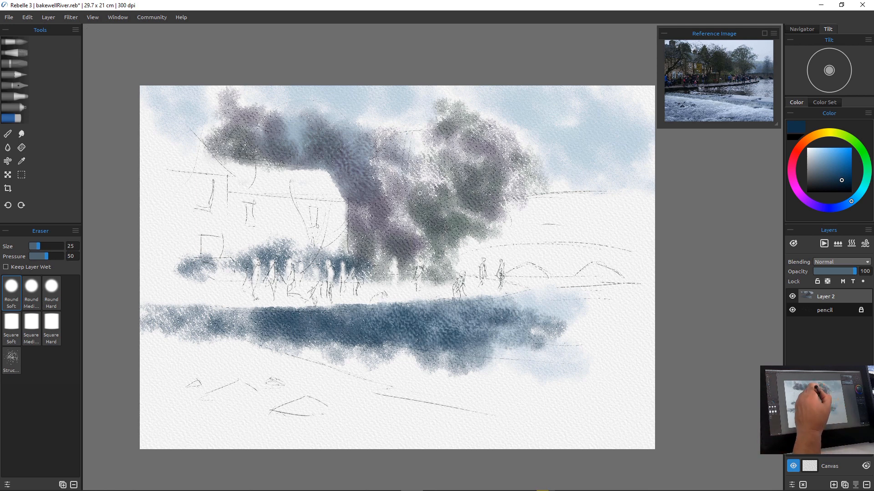
pyautogui.moveTo(426, 185)
pyautogui.mouseDown()
pyautogui.moveTo(422, 250)
pyautogui.moveTo(424, 227)
pyautogui.mouseUp()
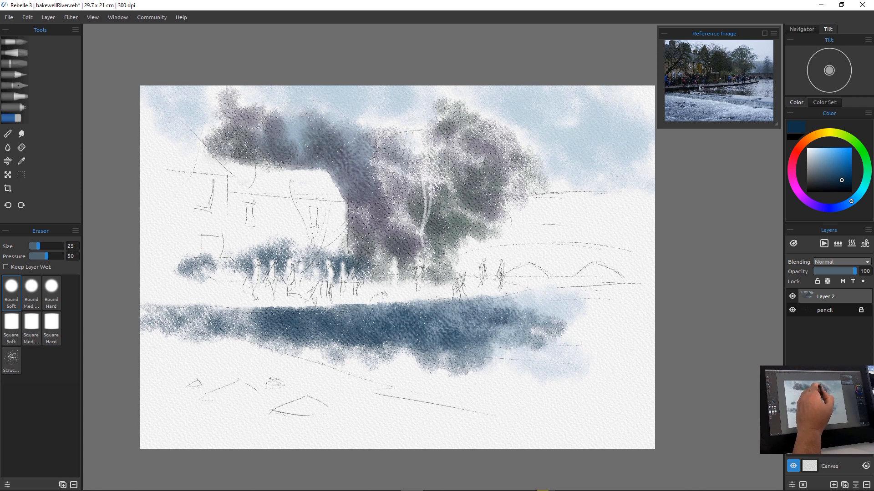
pyautogui.moveTo(440, 182); pyautogui.dragTo(438, 233)
pyautogui.moveTo(402, 178)
pyautogui.mouseDown()
pyautogui.moveTo(403, 219)
pyautogui.moveTo(386, 170)
pyautogui.mouseUp()
pyautogui.moveTo(389, 202); pyautogui.dragTo(392, 239)
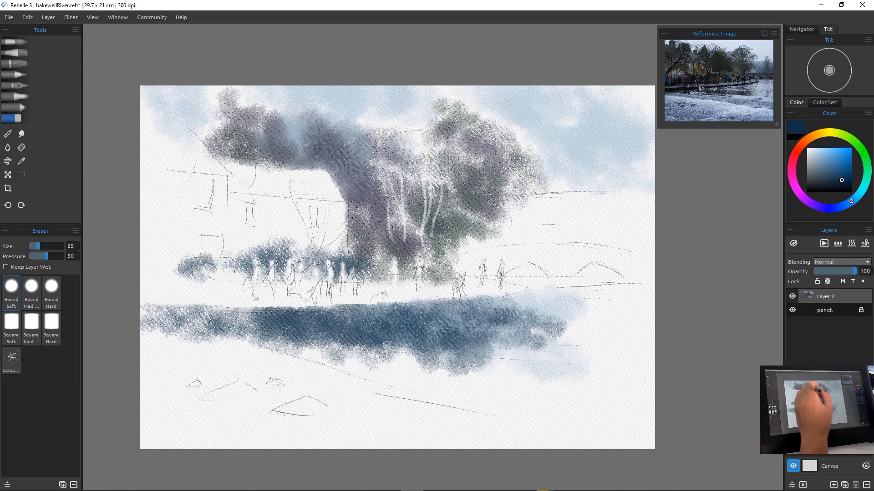
# Undo the last branch strokes in the right tree, and erase a finer branch running into the rightmost trunk at eraser size 20
pyautogui.moveTo(440, 131); pyautogui.dragTo(445, 190)
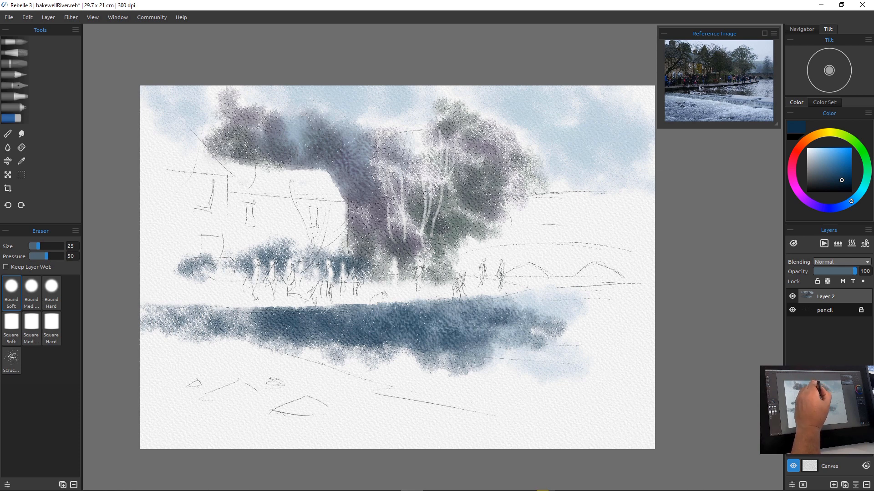
pyautogui.hotkey('ctrl', 'z')
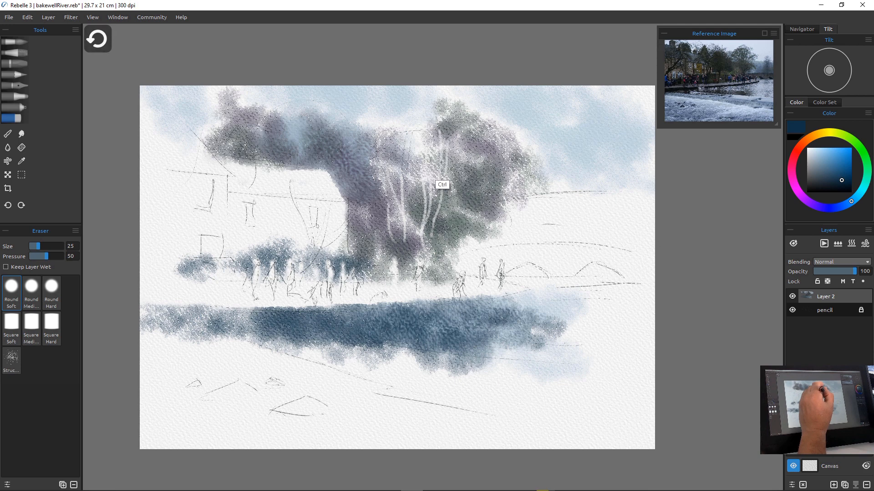
pyautogui.hotkey('ctrl', 'z')
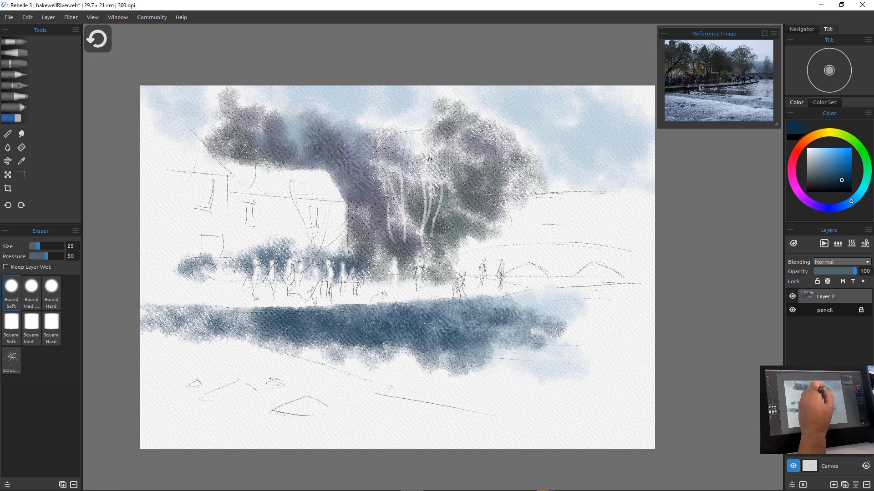
pyautogui.press('[')
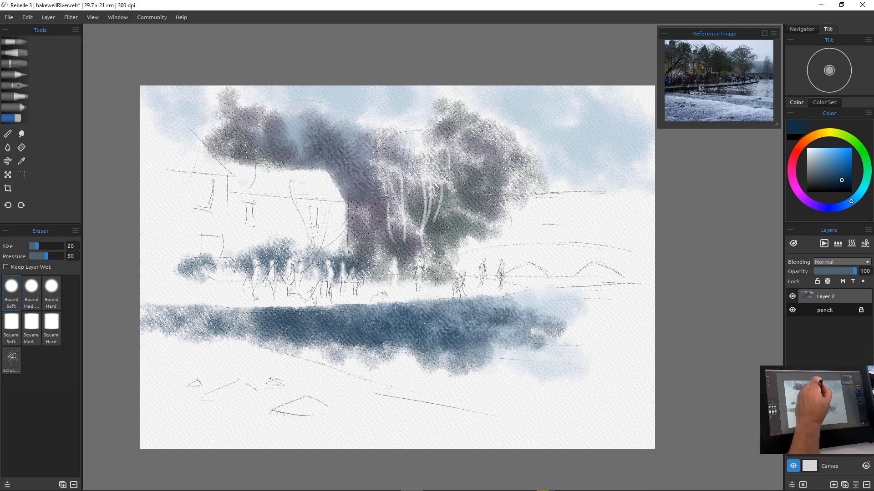
pyautogui.moveTo(445, 170); pyautogui.dragTo(441, 208)
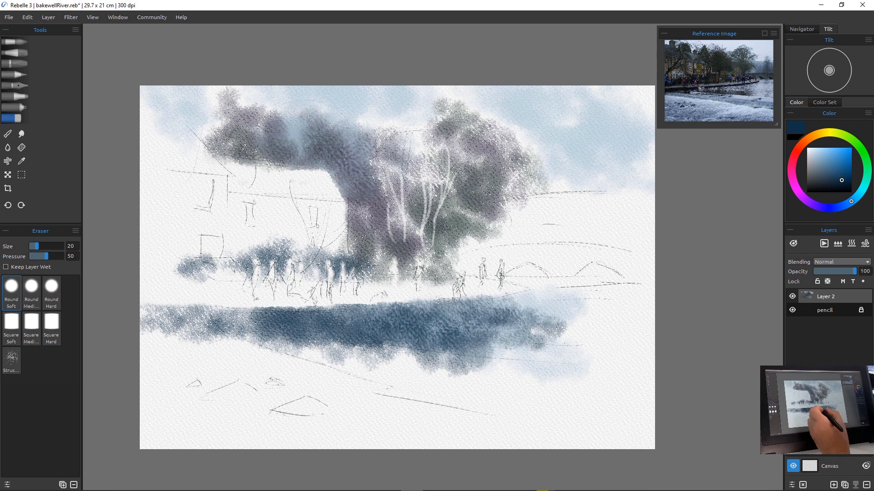
# Erase thin light ledge lines along the water's upper edge below the figures, using eraser size 35 for the final strokes
pyautogui.moveTo(441, 304); pyautogui.dragTo(360, 303)
pyautogui.moveTo(434, 303); pyautogui.dragTo(483, 301)
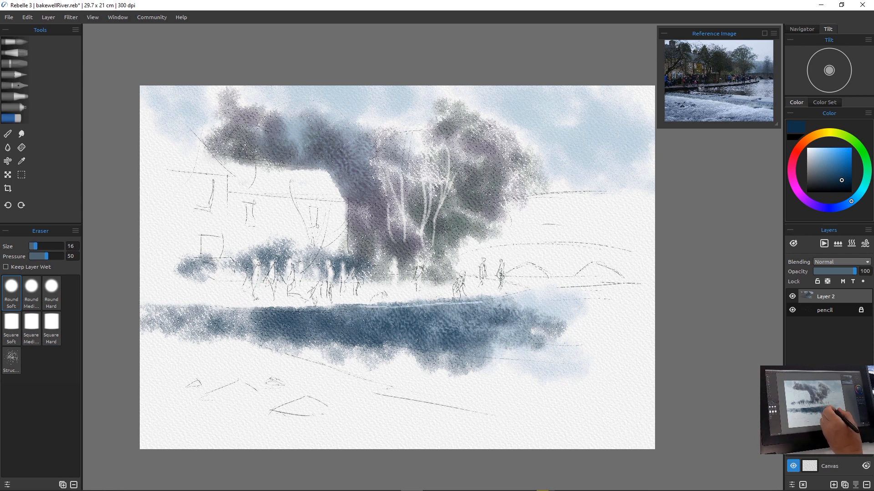
pyautogui.press(']')
pyautogui.press(']')
pyautogui.press(']')
pyautogui.press(']')
pyautogui.press(']')
pyautogui.press('[')
pyautogui.moveTo(515, 300)
pyautogui.mouseDown()
pyautogui.moveTo(451, 311)
pyautogui.moveTo(477, 306)
pyautogui.moveTo(402, 306)
pyautogui.mouseUp()
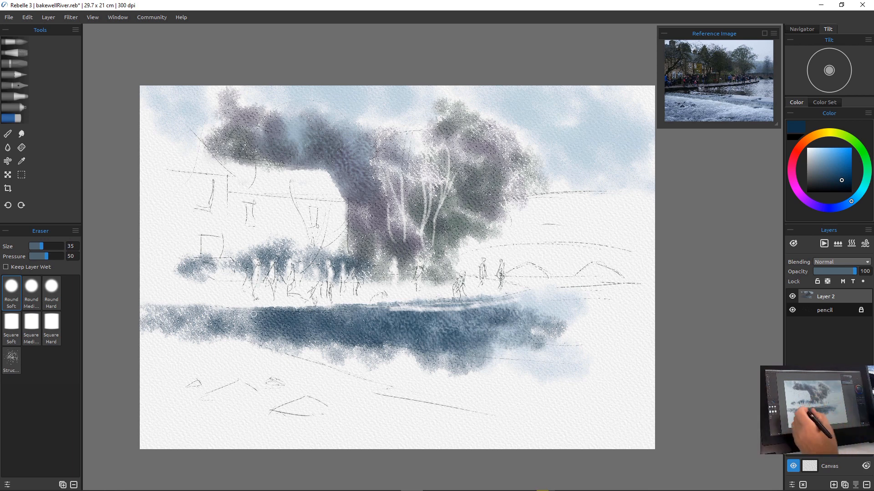
pyautogui.moveTo(308, 317)
pyautogui.mouseDown()
pyautogui.moveTo(331, 310)
pyautogui.moveTo(255, 308)
pyautogui.moveTo(389, 310)
pyautogui.mouseUp()
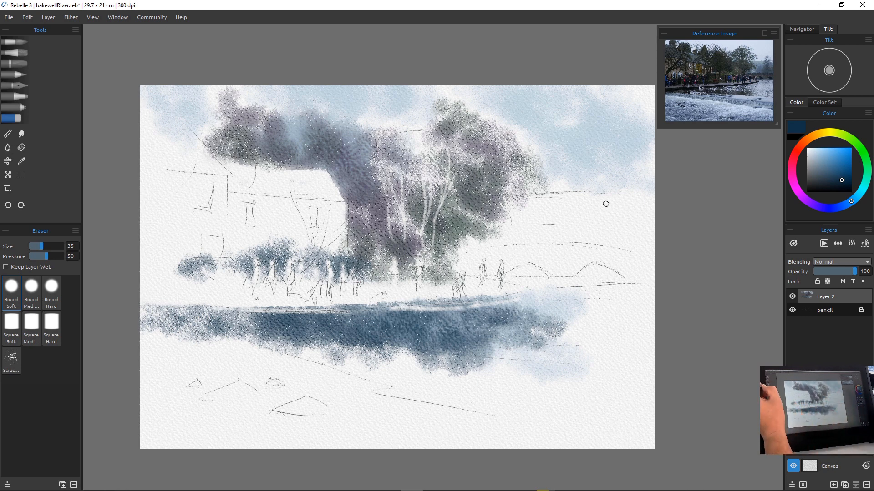
# Paint a pale turquoise watercolour wash over the distant hill right of the trees, and a light touch near the bridge arches
pyautogui.press('w')
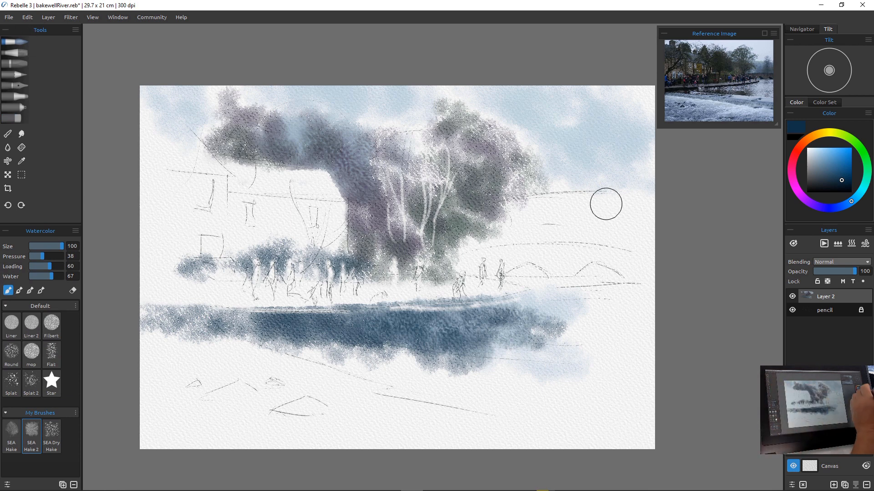
pyautogui.click(818, 152)
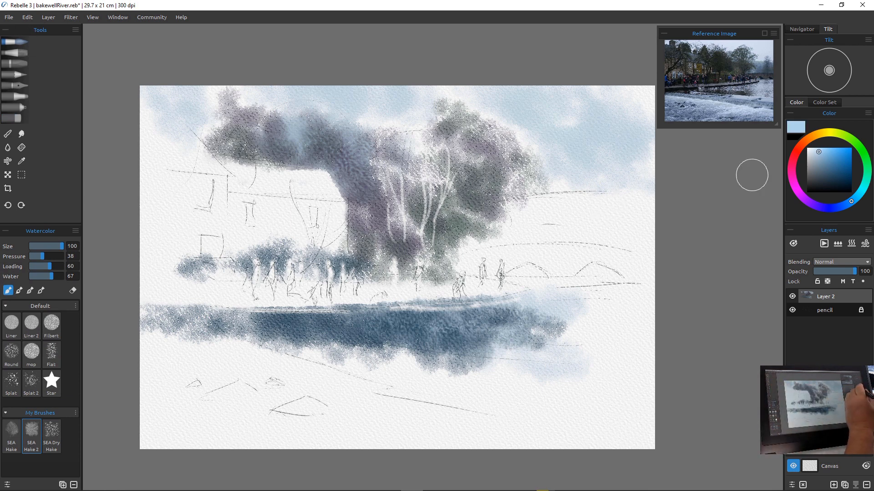
pyautogui.click(824, 160)
pyautogui.click(859, 193)
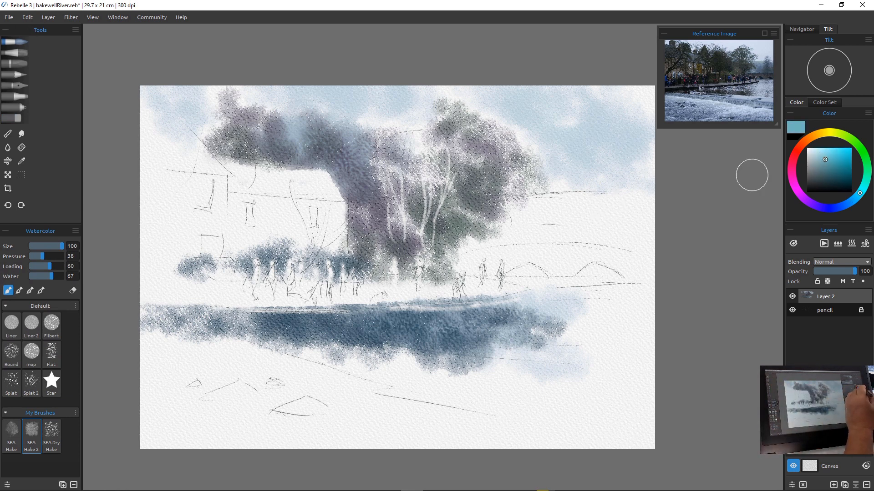
pyautogui.click(816, 155)
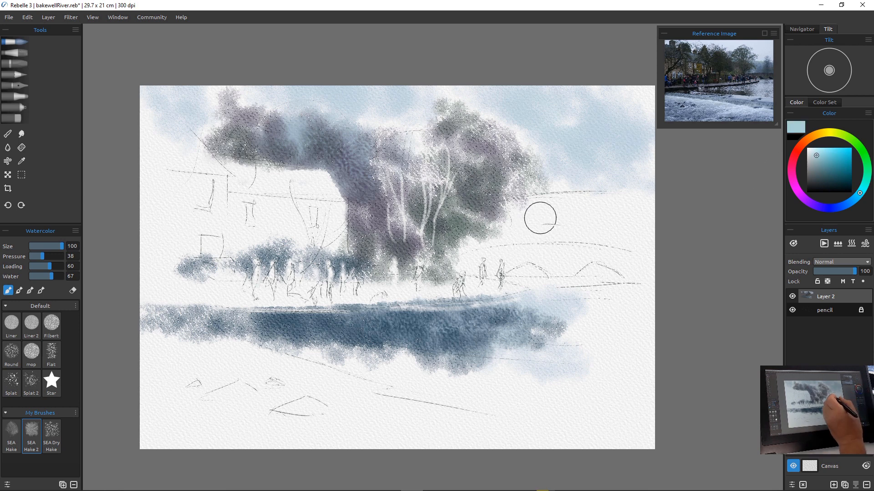
pyautogui.moveTo(540, 209); pyautogui.dragTo(586, 211)
pyautogui.moveTo(496, 219); pyautogui.dragTo(628, 232)
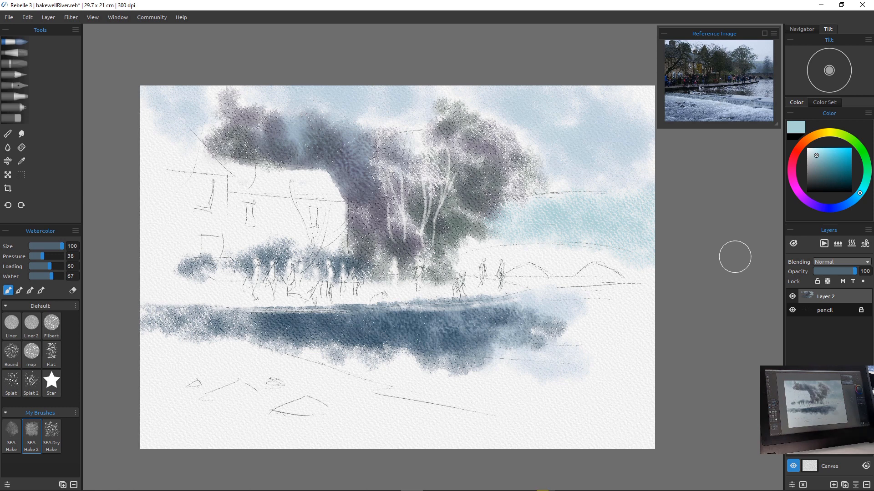
pyautogui.moveTo(586, 267)
pyautogui.mouseDown()
pyautogui.moveTo(543, 291)
pyautogui.moveTo(561, 282)
pyautogui.mouseUp()
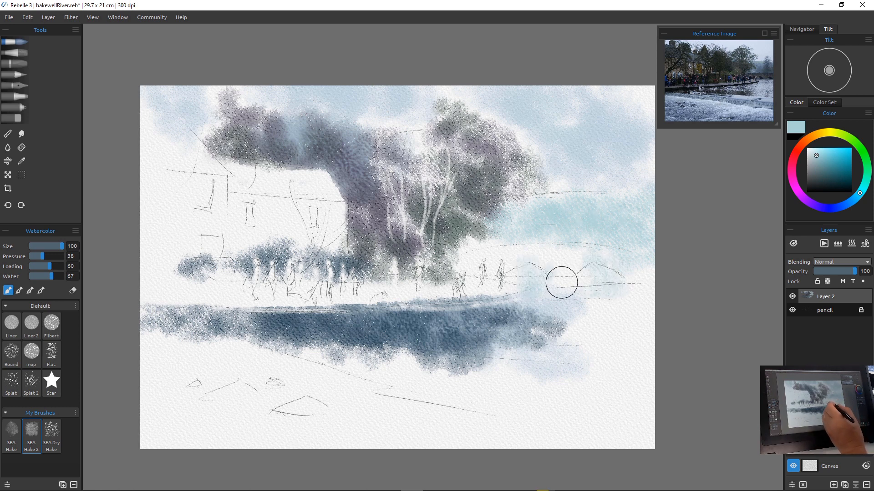
# Paint a dark blue-grey foliage band along the top of the bridge at brush size 80
pyautogui.click(817, 180)
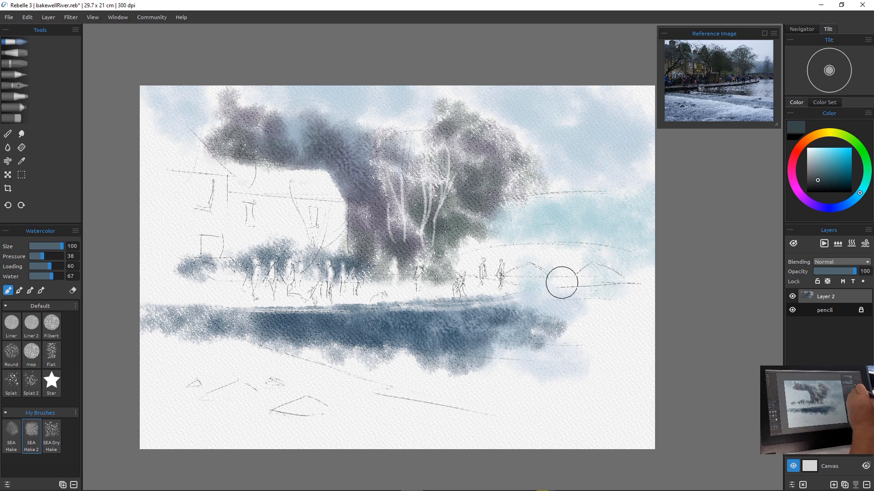
pyautogui.click(846, 204)
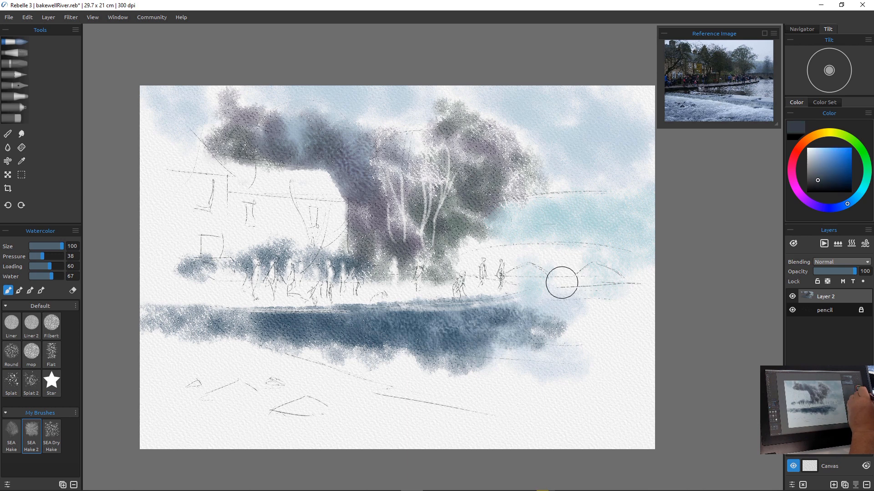
pyautogui.click(819, 207)
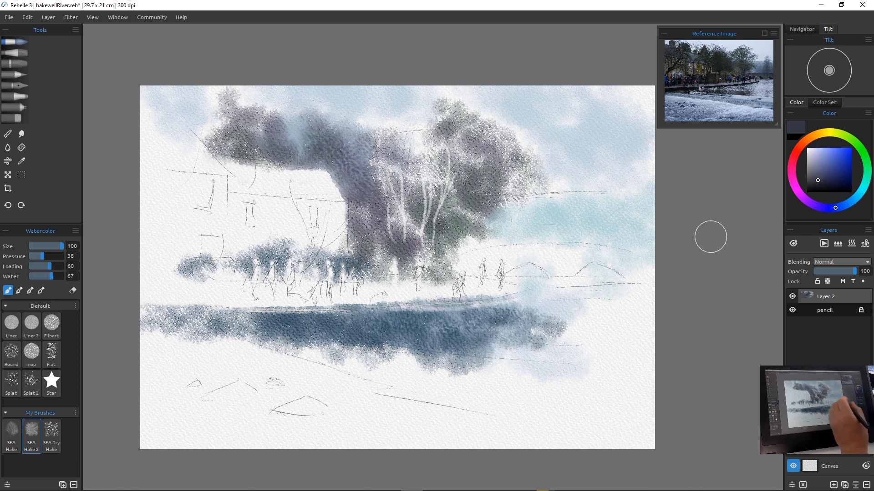
pyautogui.press('[')
pyautogui.moveTo(543, 253)
pyautogui.mouseDown()
pyautogui.moveTo(570, 257)
pyautogui.moveTo(496, 255)
pyautogui.moveTo(563, 266)
pyautogui.moveTo(471, 258)
pyautogui.moveTo(495, 268)
pyautogui.moveTo(530, 255)
pyautogui.mouseUp()
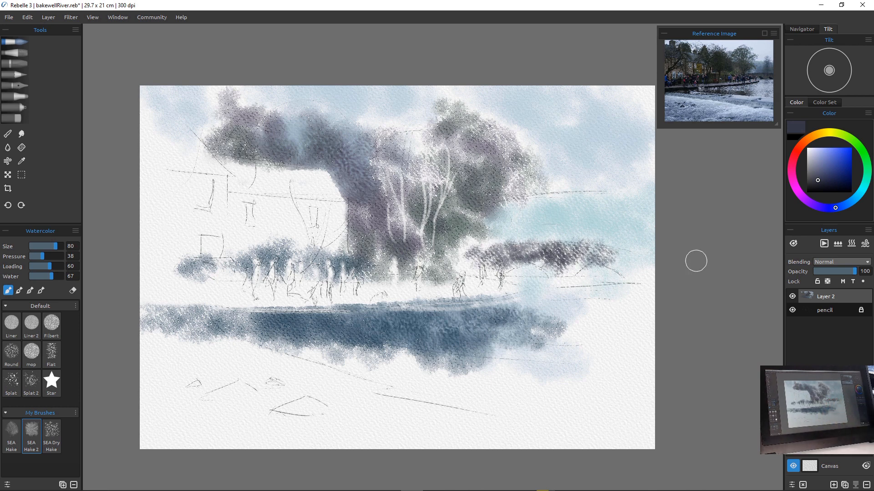
pyautogui.moveTo(464, 258); pyautogui.dragTo(605, 254)
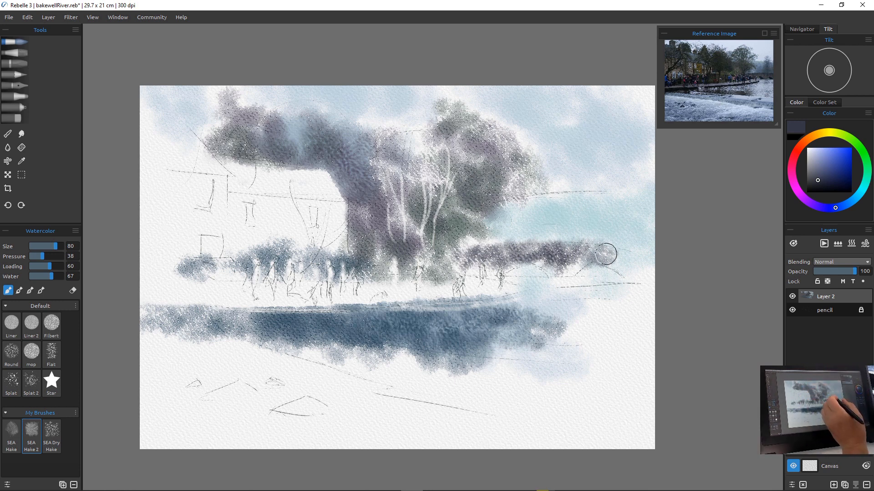
# Paint another dark blue-grey stroke along the foliage band above the bridge at brush size 50
pyautogui.press('[')
pyautogui.press('[')
pyautogui.press('[')
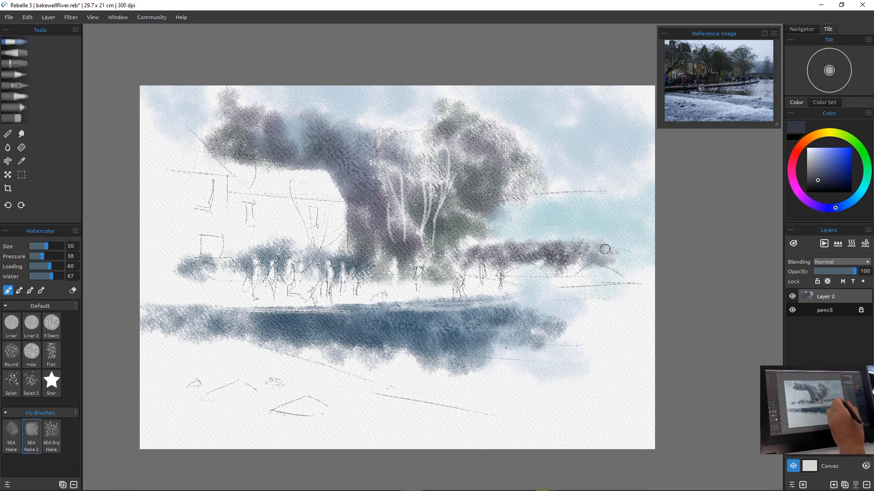
pyautogui.moveTo(604, 250)
pyautogui.mouseDown()
pyautogui.moveTo(543, 245)
pyautogui.moveTo(455, 262)
pyautogui.mouseUp()
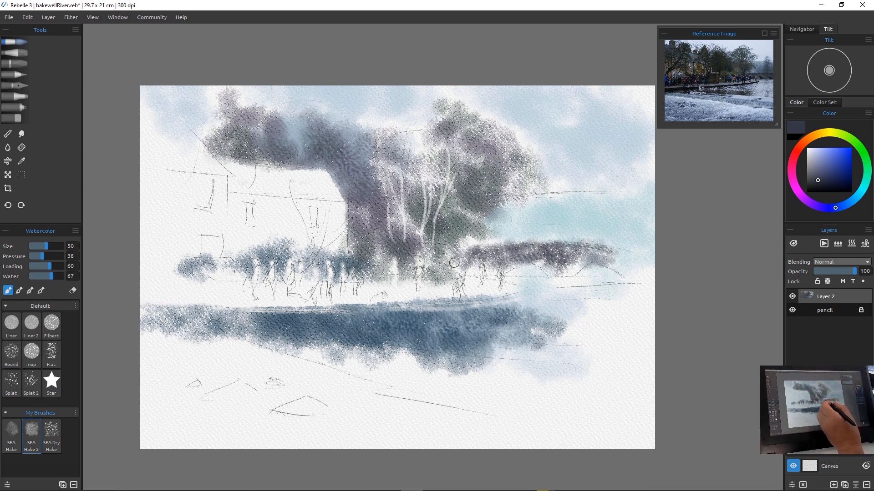
# Paint muted blue-violet over the foliage band above the bridge and its lower edge at brush size 100
pyautogui.click(826, 171)
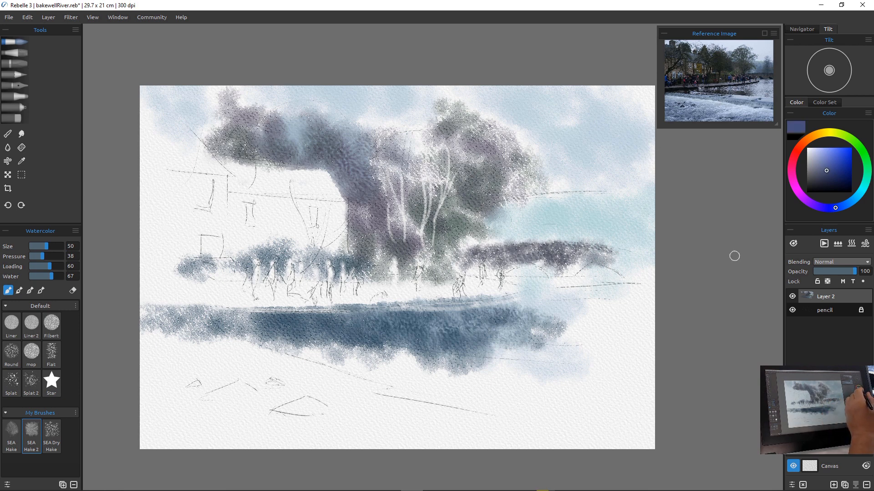
pyautogui.press(']')
pyautogui.press(']')
pyautogui.press(']')
pyautogui.press(']')
pyautogui.press(']')
pyautogui.moveTo(470, 262)
pyautogui.mouseDown()
pyautogui.moveTo(488, 271)
pyautogui.moveTo(505, 257)
pyautogui.moveTo(551, 263)
pyautogui.moveTo(573, 280)
pyautogui.mouseUp()
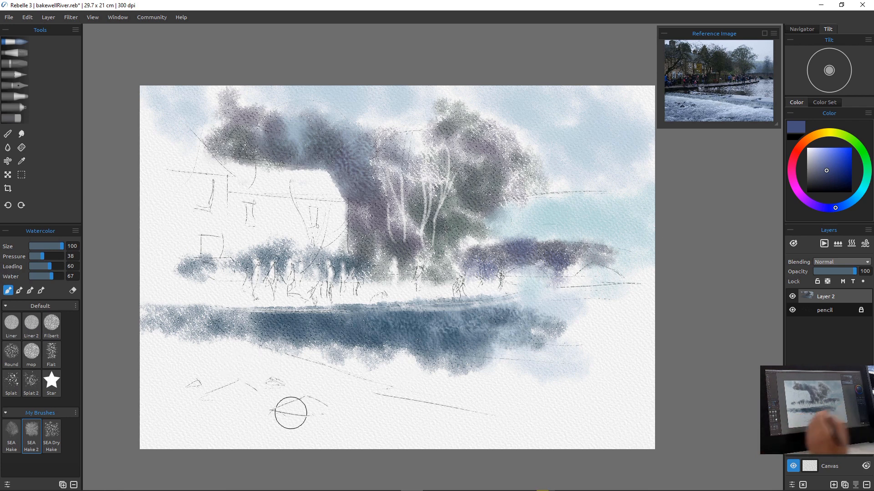
# Paint the foreground rocks in muted blue-violet at brush size 70
pyautogui.press('[')
pyautogui.press('[')
pyautogui.press('[')
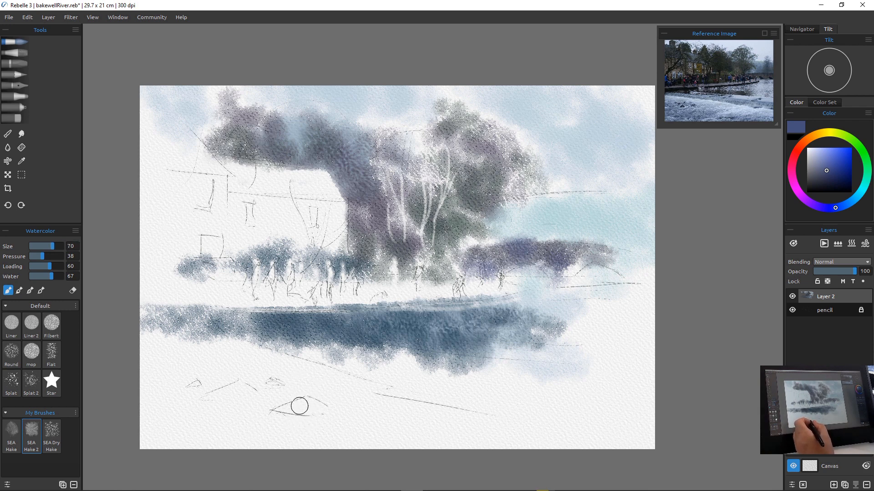
pyautogui.moveTo(298, 403)
pyautogui.mouseDown()
pyautogui.moveTo(325, 412)
pyautogui.moveTo(301, 404)
pyautogui.moveTo(321, 409)
pyautogui.moveTo(254, 410)
pyautogui.moveTo(236, 386)
pyautogui.moveTo(241, 392)
pyautogui.moveTo(187, 396)
pyautogui.moveTo(194, 382)
pyautogui.moveTo(253, 389)
pyautogui.mouseUp()
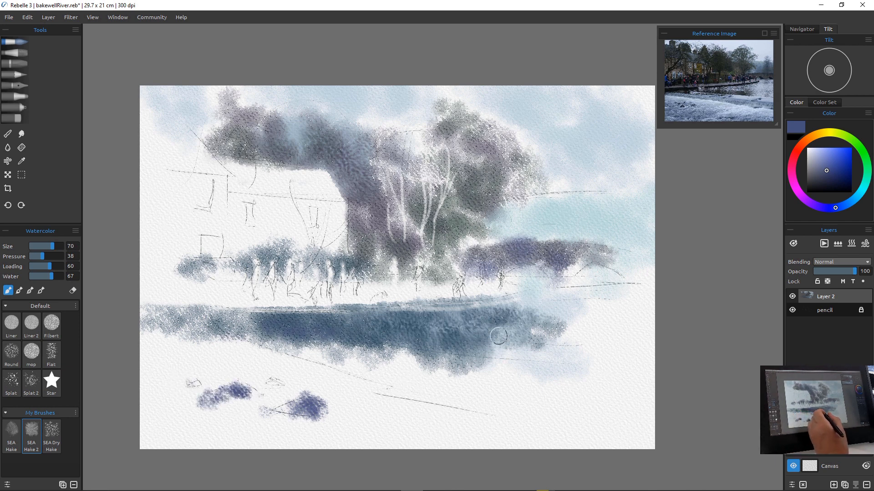
# Paint horizontal blue-violet streaks extending the dark water toward the right bank and below the bridge
pyautogui.moveTo(503, 338)
pyautogui.mouseDown()
pyautogui.moveTo(625, 344)
pyautogui.moveTo(464, 344)
pyautogui.moveTo(600, 358)
pyautogui.moveTo(368, 350)
pyautogui.moveTo(584, 371)
pyautogui.mouseUp()
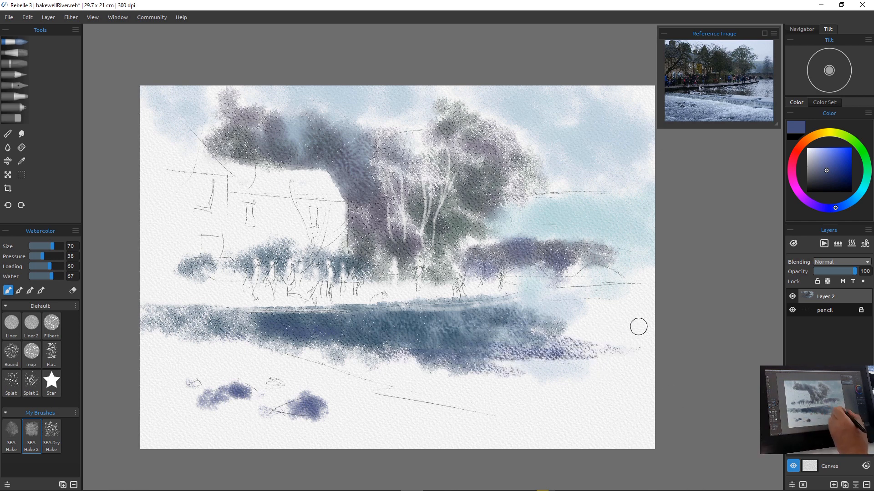
pyautogui.moveTo(637, 323); pyautogui.dragTo(440, 311)
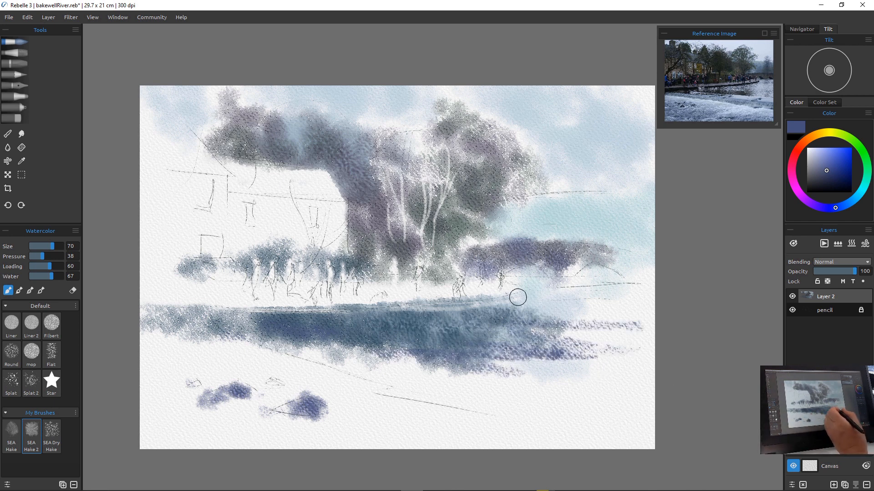
pyautogui.moveTo(629, 292)
pyautogui.mouseDown()
pyautogui.moveTo(517, 279)
pyautogui.moveTo(572, 288)
pyautogui.mouseUp()
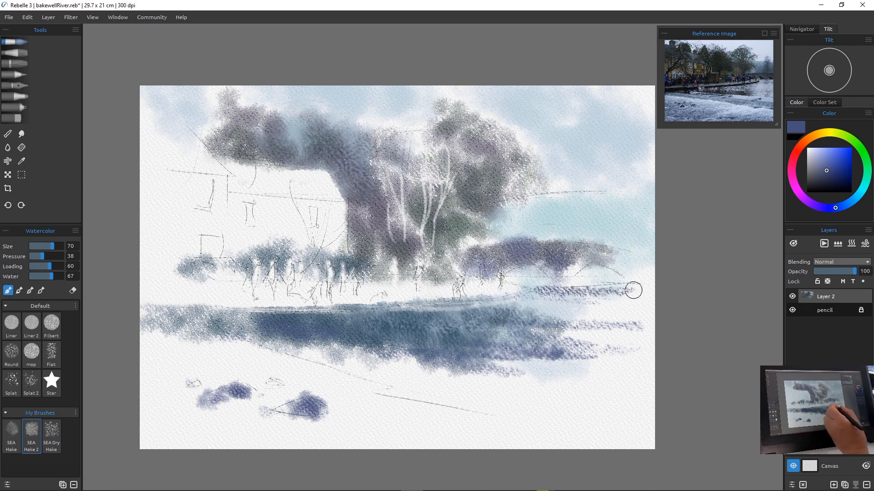
pyautogui.moveTo(504, 303)
pyautogui.mouseDown()
pyautogui.moveTo(527, 297)
pyautogui.moveTo(486, 303)
pyautogui.mouseUp()
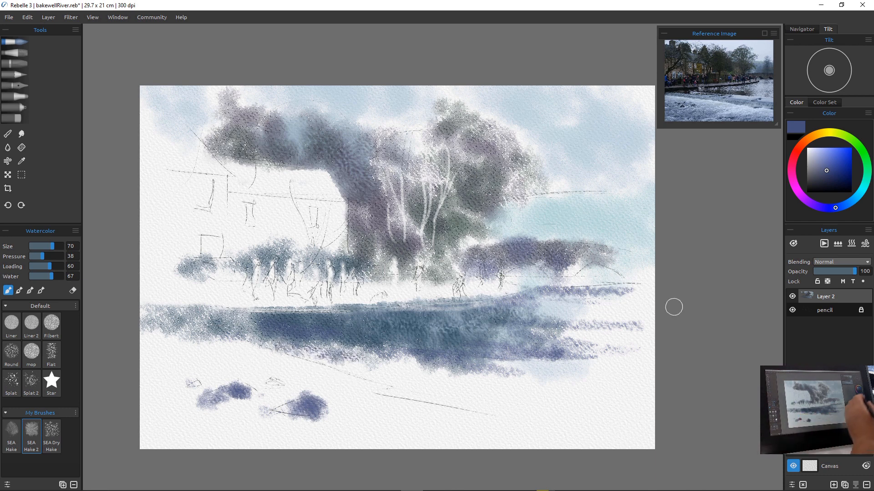
# Paint pale lavender strokes along the diagonal weir edge below the dark water, reducing the brush size from 70 to 60
pyautogui.click(821, 153)
pyautogui.moveTo(225, 350)
pyautogui.mouseDown()
pyautogui.moveTo(377, 377)
pyautogui.moveTo(296, 366)
pyautogui.moveTo(319, 365)
pyautogui.moveTo(314, 360)
pyautogui.moveTo(525, 405)
pyautogui.moveTo(443, 397)
pyautogui.moveTo(614, 408)
pyautogui.mouseUp()
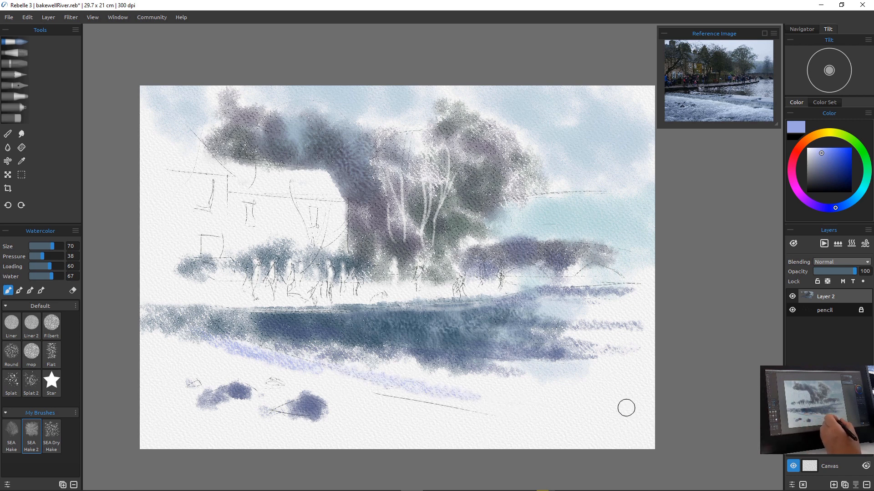
pyautogui.press('[')
pyautogui.moveTo(486, 414); pyautogui.dragTo(520, 415)
pyautogui.moveTo(290, 364)
pyautogui.mouseDown()
pyautogui.moveTo(381, 402)
pyautogui.moveTo(447, 406)
pyautogui.moveTo(245, 349)
pyautogui.moveTo(453, 414)
pyautogui.mouseUp()
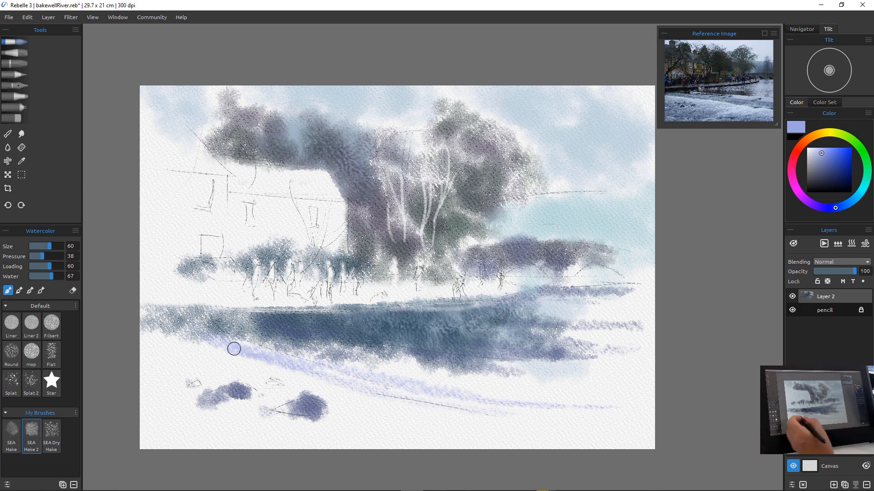
pyautogui.moveTo(213, 338)
pyautogui.mouseDown()
pyautogui.moveTo(205, 350)
pyautogui.moveTo(282, 369)
pyautogui.moveTo(276, 376)
pyautogui.moveTo(321, 375)
pyautogui.mouseUp()
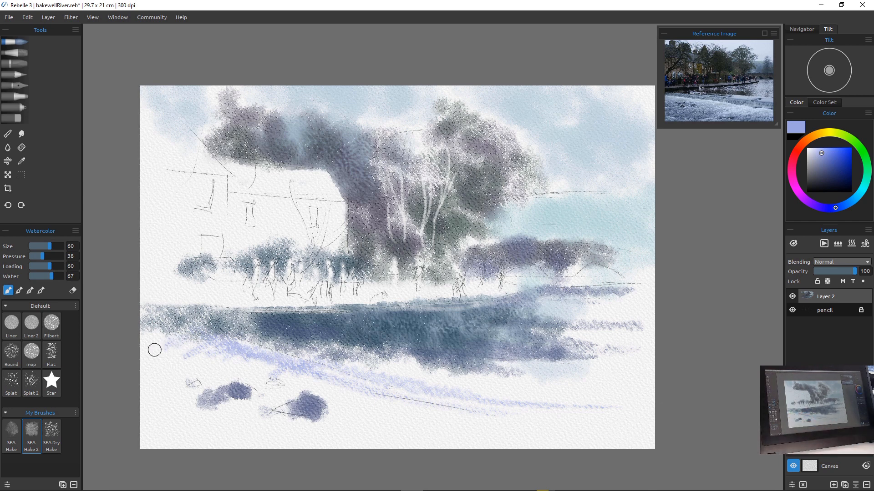
# Try splattering pale lavender texture across the foreground water with the Splat brush at size 100
pyautogui.press(']')
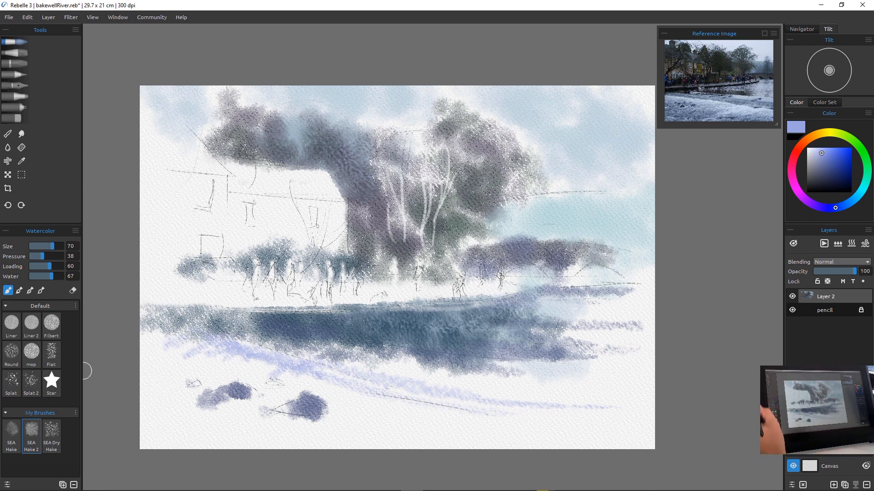
pyautogui.click(32, 383)
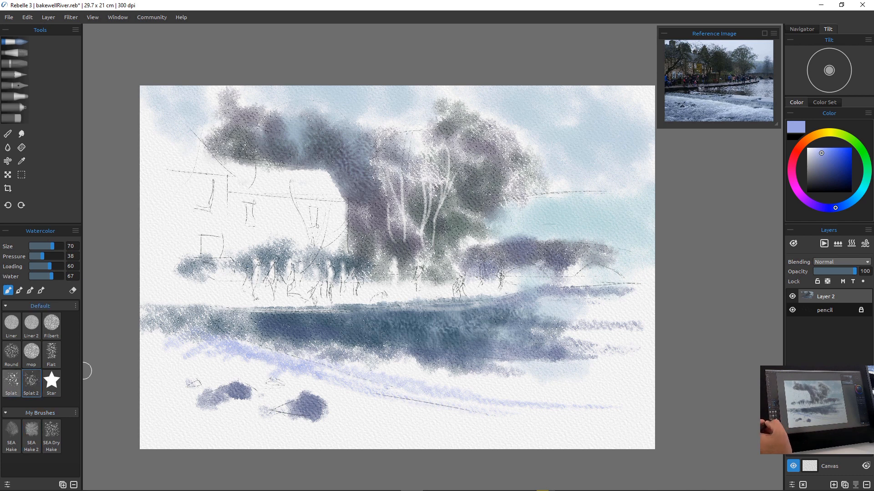
pyautogui.click(12, 381)
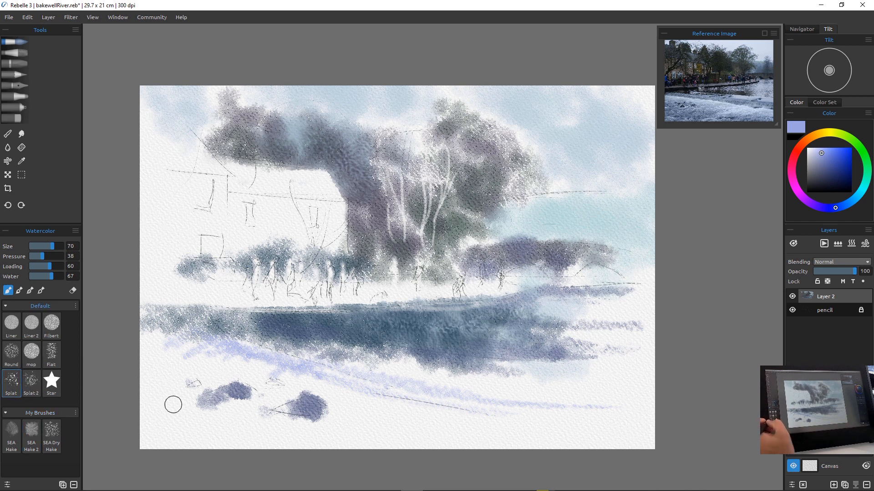
pyautogui.press(']')
pyautogui.press(']')
pyautogui.press(']')
pyautogui.moveTo(160, 398)
pyautogui.mouseDown()
pyautogui.moveTo(149, 376)
pyautogui.moveTo(154, 371)
pyautogui.mouseUp()
pyautogui.moveTo(233, 394)
pyautogui.mouseDown()
pyautogui.moveTo(293, 415)
pyautogui.moveTo(342, 418)
pyautogui.moveTo(156, 429)
pyautogui.moveTo(170, 418)
pyautogui.moveTo(326, 425)
pyautogui.moveTo(419, 416)
pyautogui.mouseUp()
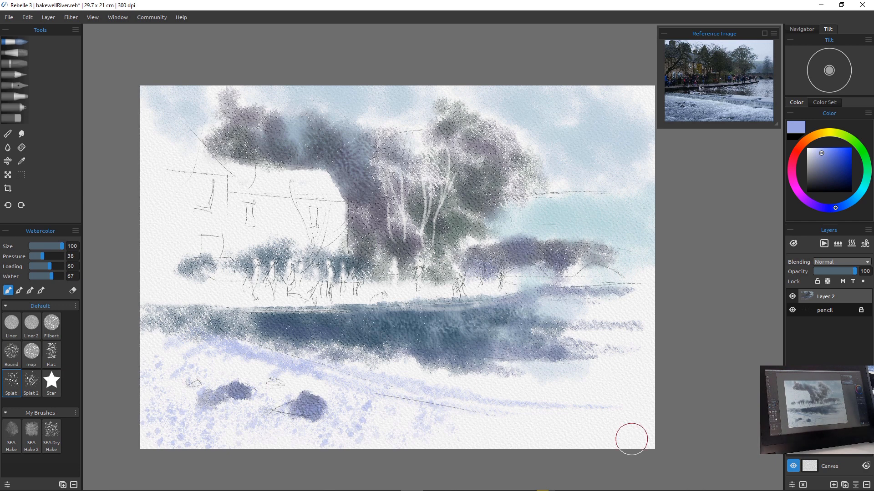
# Undo all the lavender splatter strokes in the foreground
pyautogui.hotkey('ctrl', 'z')
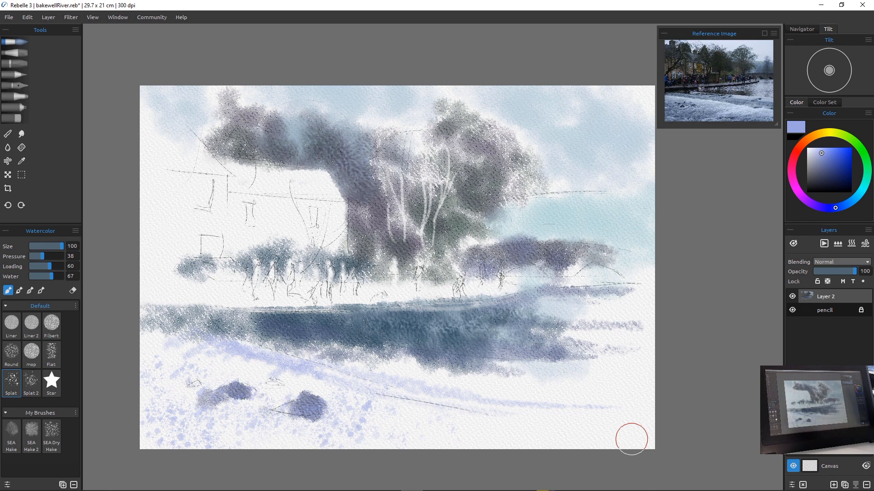
pyautogui.hotkey('ctrl', 'z')
pyautogui.hotkey('ctrl', 'z')
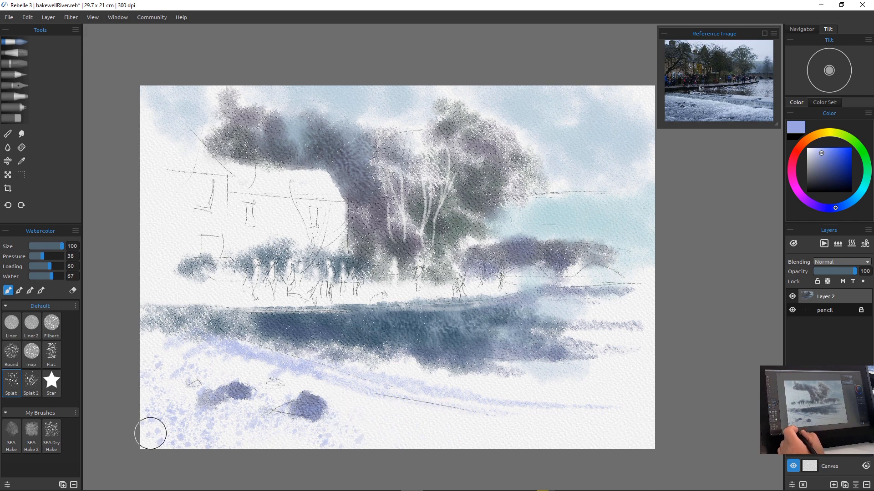
pyautogui.hotkey('ctrl', 'z')
pyautogui.hotkey('ctrl', 'z')
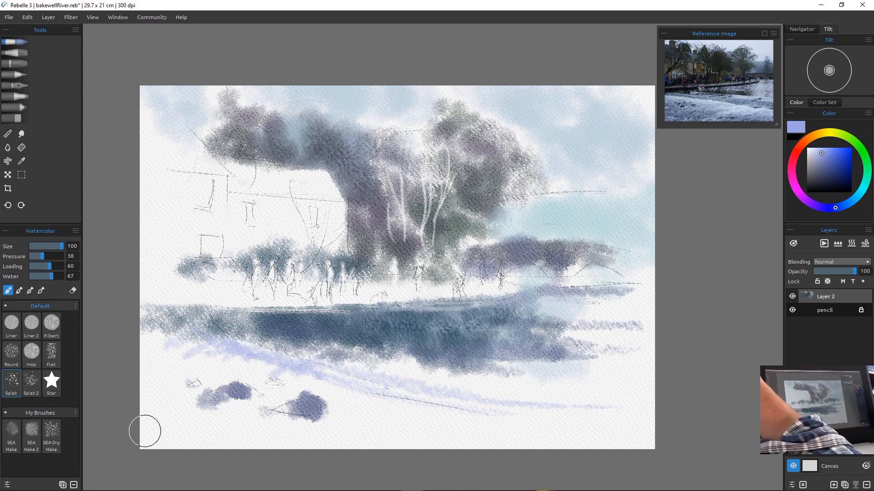
# Paint the house walls in warm ochre, starting with Splat brush dabs and continuing with SEA Hake 2 at size 100
pyautogui.click(816, 135)
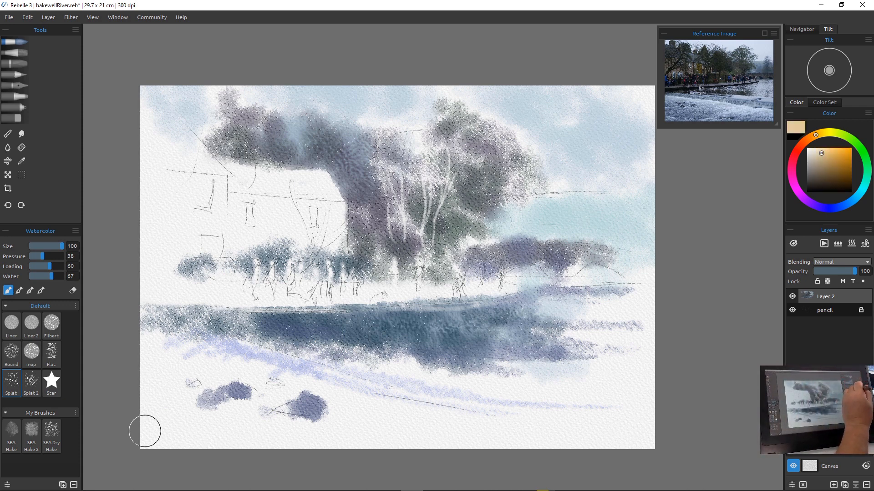
pyautogui.moveTo(832, 162); pyautogui.dragTo(826, 161)
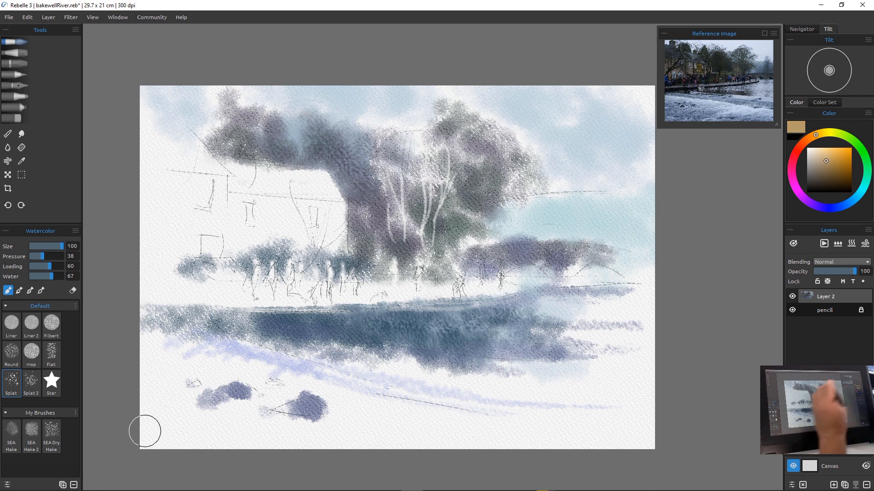
pyautogui.moveTo(175, 198); pyautogui.dragTo(185, 201)
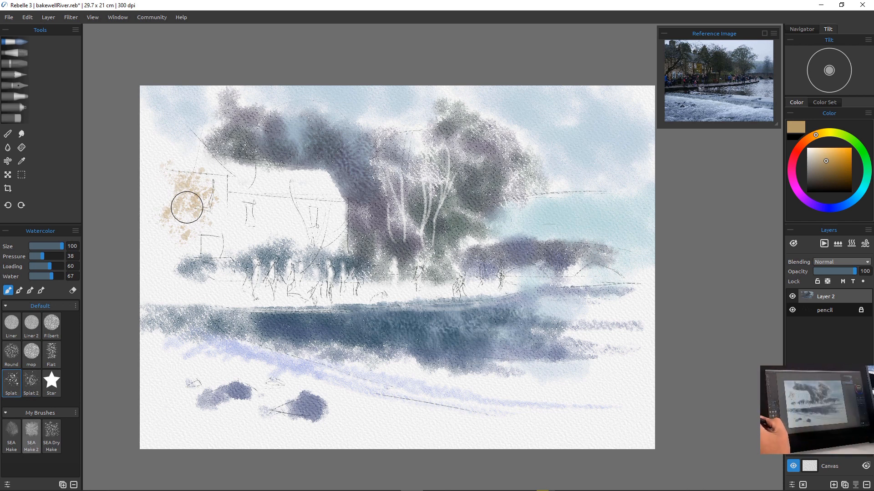
pyautogui.click(32, 432)
pyautogui.moveTo(221, 214)
pyautogui.mouseDown()
pyautogui.moveTo(267, 222)
pyautogui.moveTo(318, 202)
pyautogui.moveTo(188, 187)
pyautogui.moveTo(202, 181)
pyautogui.moveTo(219, 184)
pyautogui.moveTo(249, 220)
pyautogui.moveTo(169, 226)
pyautogui.moveTo(199, 236)
pyautogui.moveTo(185, 250)
pyautogui.moveTo(262, 229)
pyautogui.moveTo(279, 213)
pyautogui.moveTo(249, 224)
pyautogui.mouseUp()
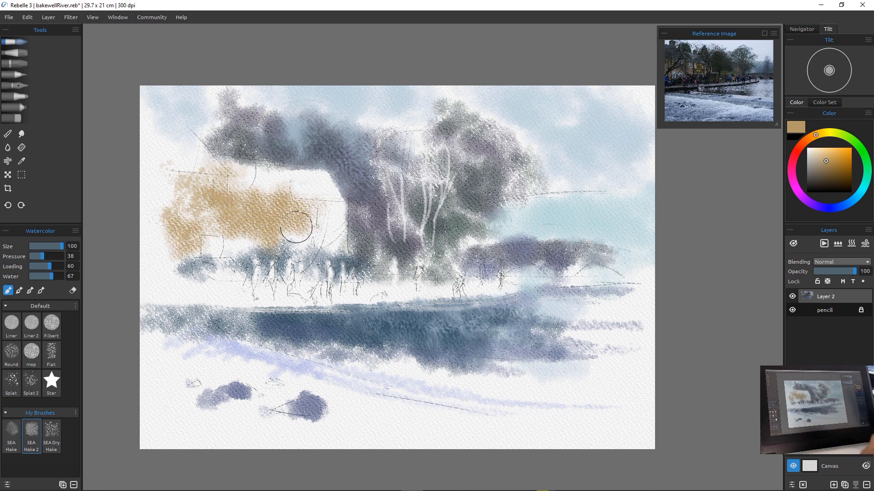
# Erase the ochre overlapping the house roof and gable to clean up the roofline, using the soft round eraser at size 35
pyautogui.press('e')
pyautogui.moveTo(239, 184); pyautogui.dragTo(234, 191)
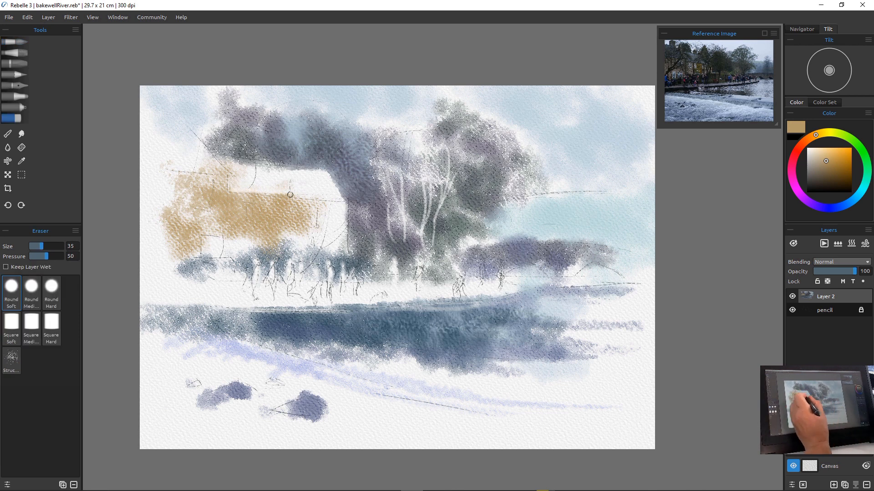
pyautogui.moveTo(290, 195); pyautogui.dragTo(307, 196)
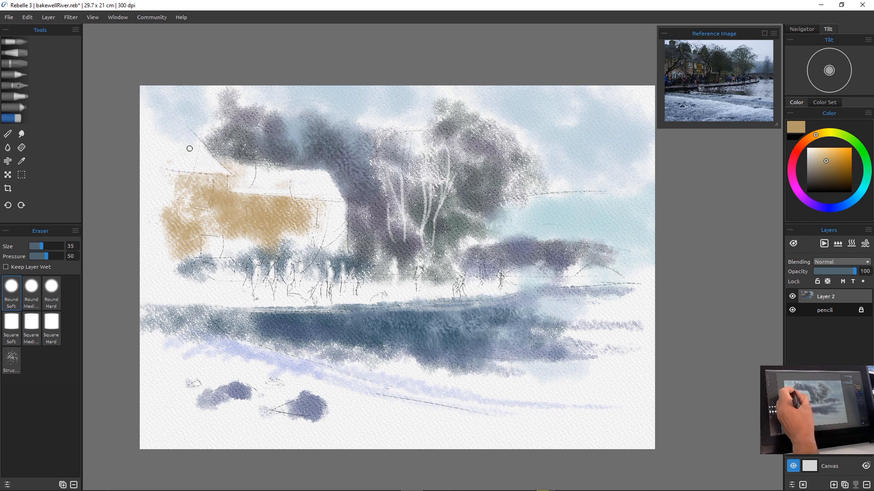
pyautogui.press('e')
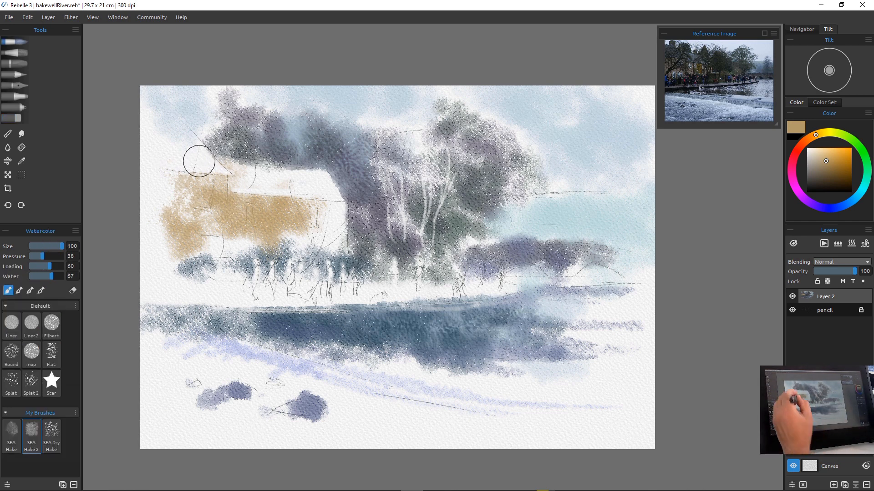
pyautogui.press('e')
pyautogui.press('e')
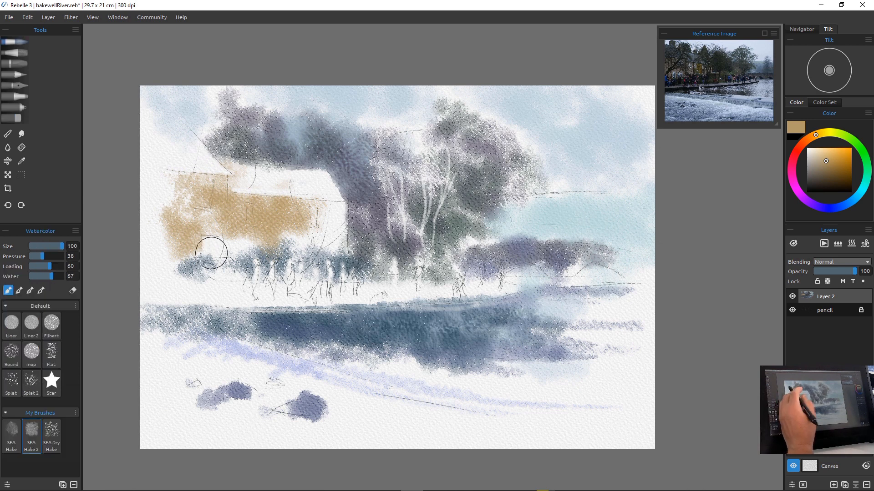
# Erase narrow upright window shapes out of the ochre house walls at eraser size 35
pyautogui.press('e')
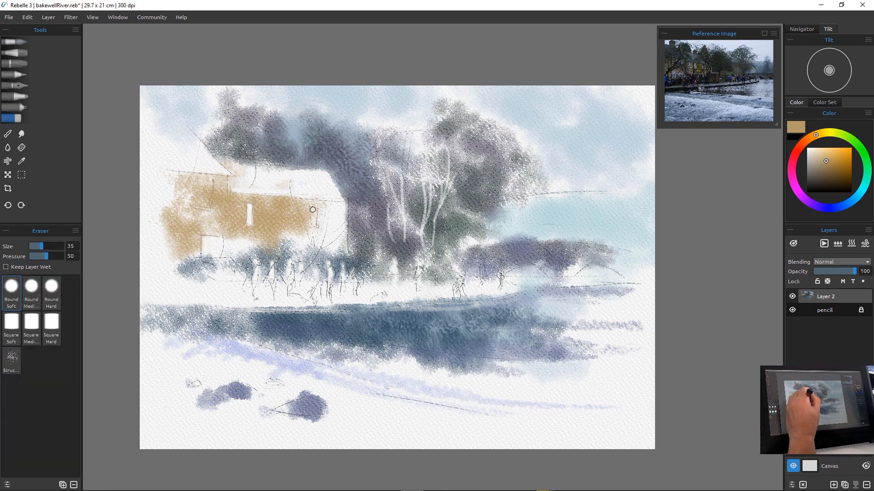
pyautogui.press('e')
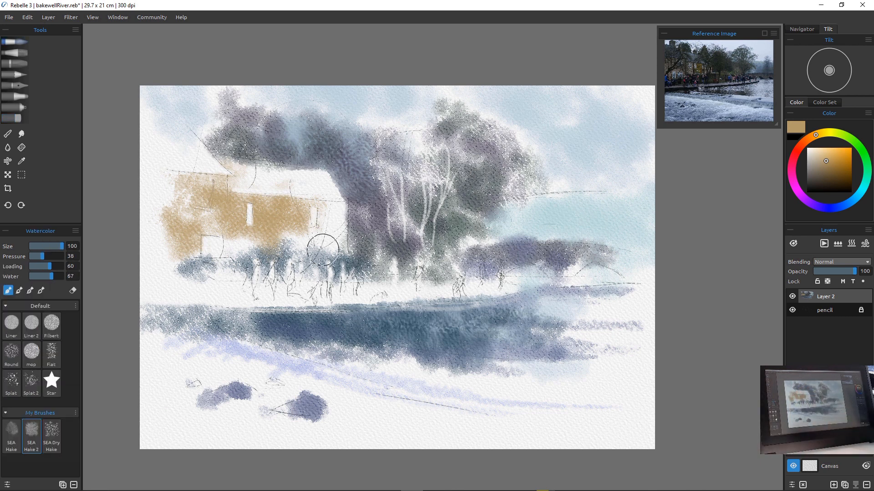
pyautogui.press('e')
pyautogui.moveTo(205, 183)
pyautogui.mouseDown()
pyautogui.moveTo(202, 207)
pyautogui.moveTo(207, 190)
pyautogui.mouseUp()
pyautogui.press('e')
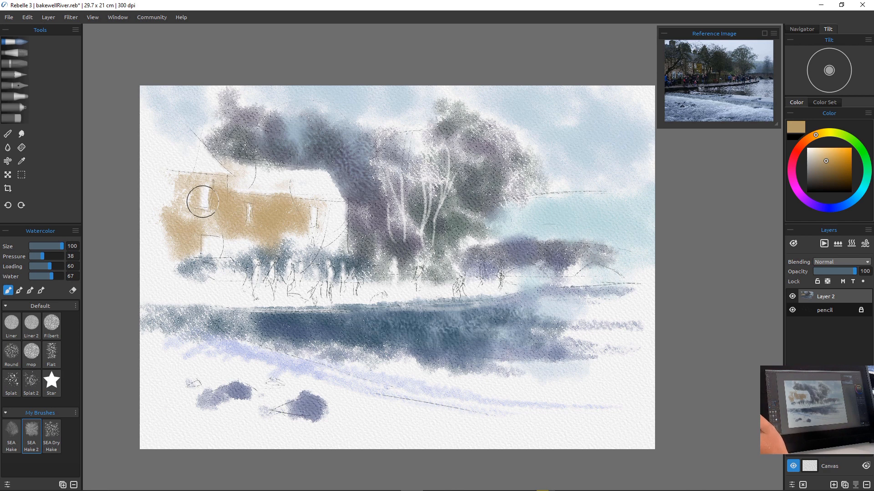
# Paint a pale blue-violet wash over the house's long roof at brush size 70
pyautogui.click(856, 197)
pyautogui.click(814, 152)
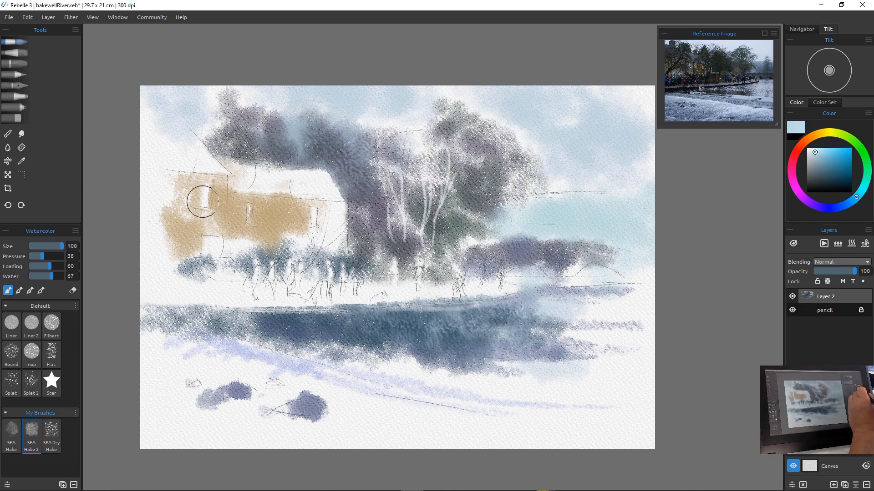
pyautogui.click(839, 207)
pyautogui.moveTo(815, 153); pyautogui.dragTo(816, 159)
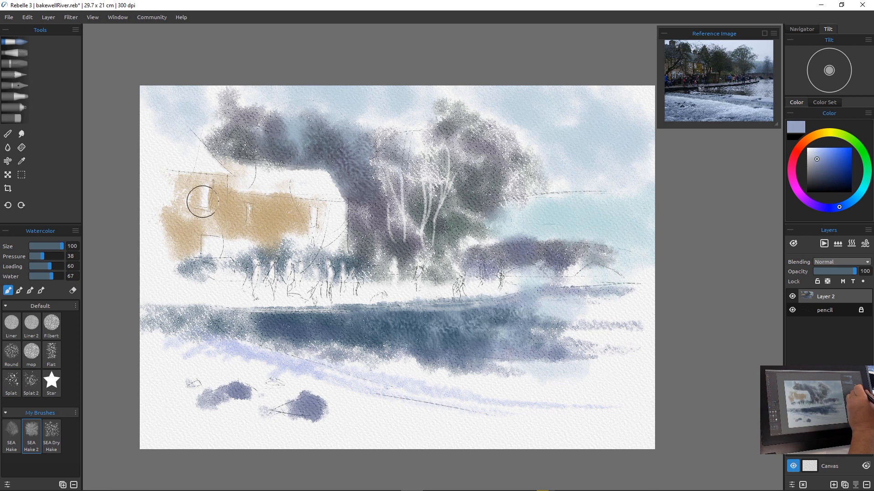
pyautogui.press('[')
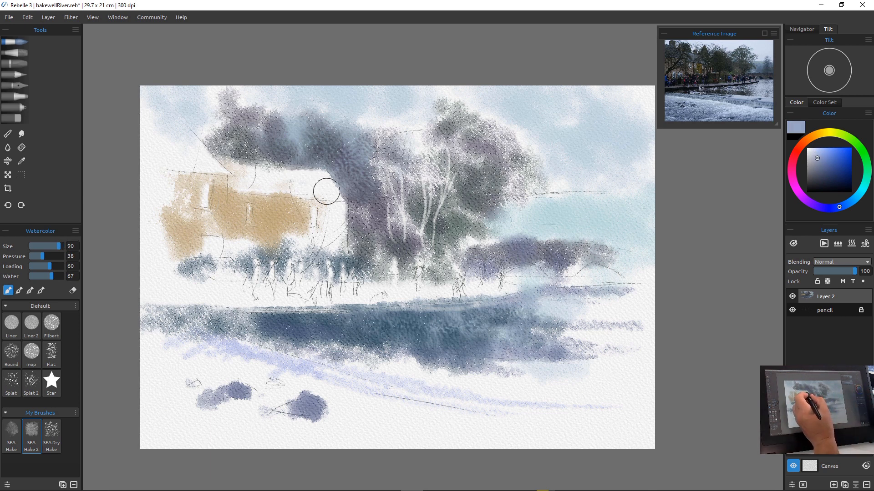
pyautogui.press('[')
pyautogui.press('[')
pyautogui.moveTo(324, 181); pyautogui.dragTo(262, 182)
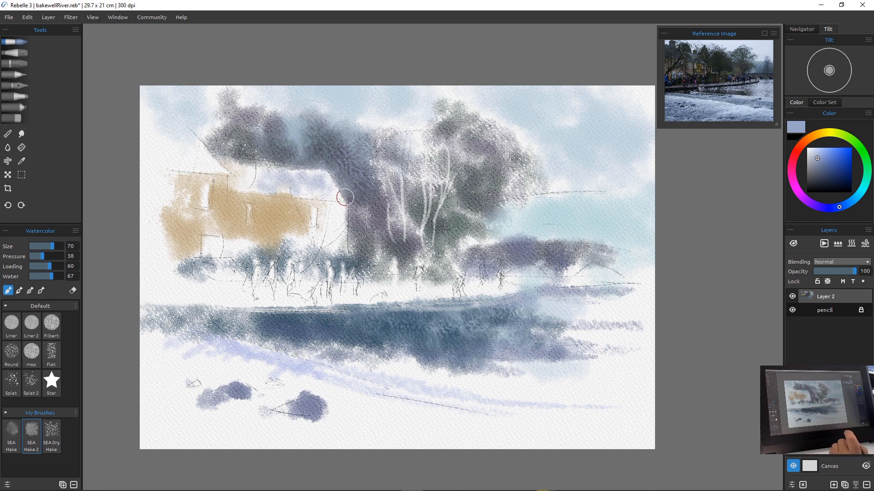
# Undo the pale wash on the house's long roof and add a new layer above Layer 2
pyautogui.hotkey('ctrl', 'z')
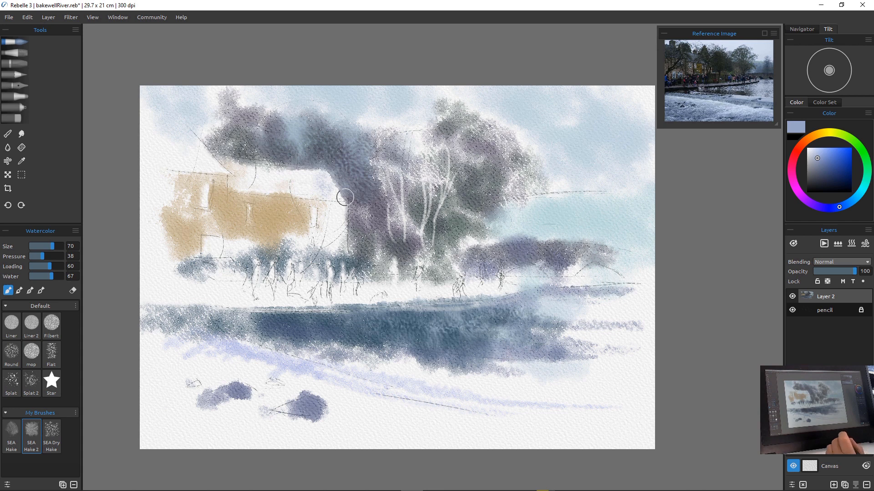
pyautogui.hotkey('ctrl', 'z')
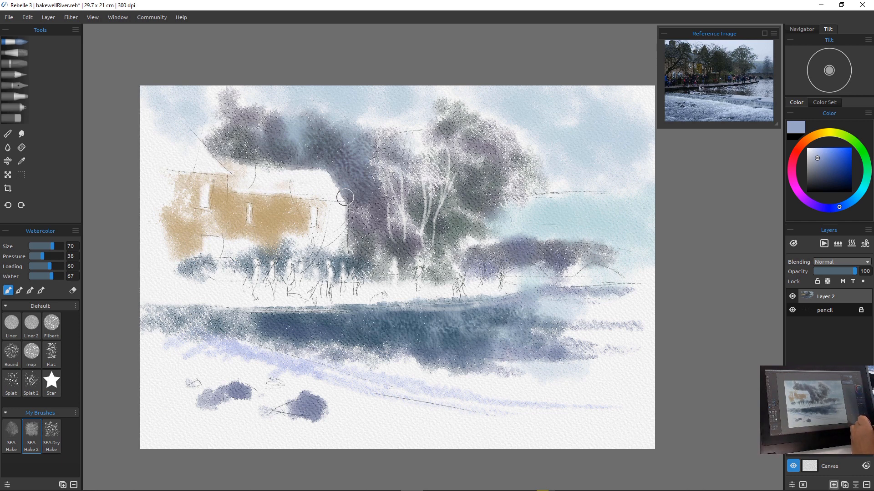
pyautogui.click(834, 484)
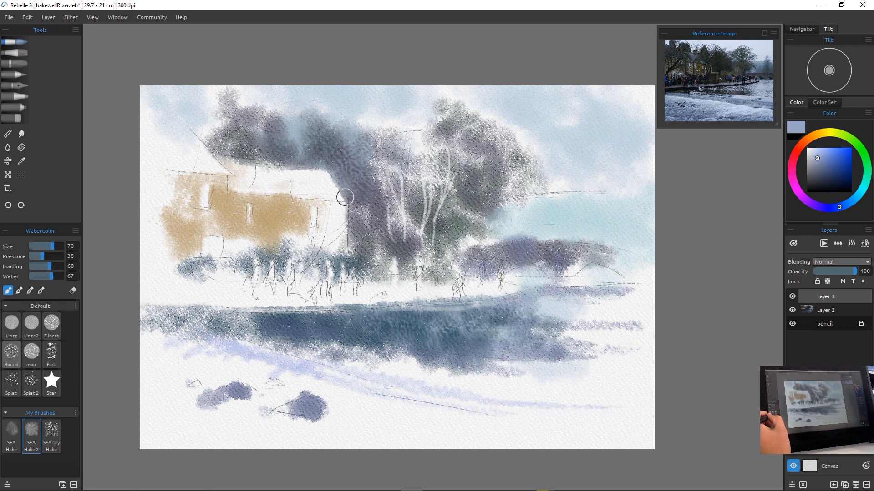
# Paint the long roof and the gable roof of the house in pale blue-violet with the Filbert brush at size 70
pyautogui.click(52, 324)
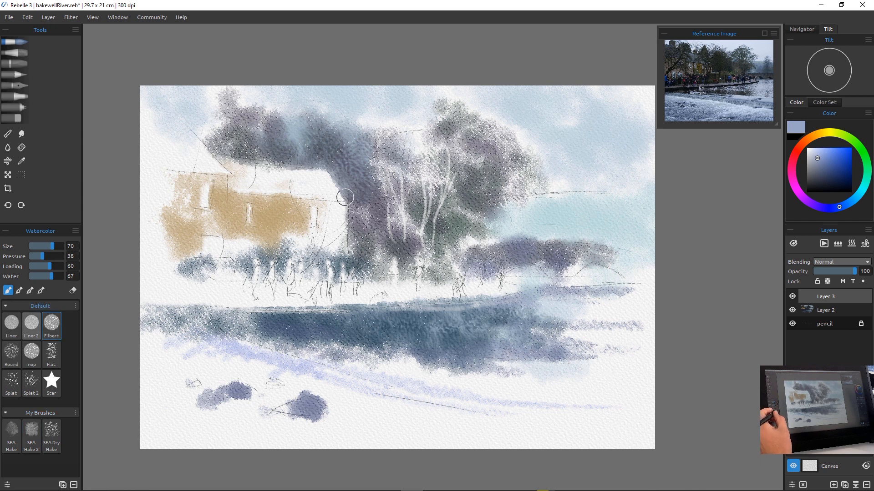
pyautogui.moveTo(299, 175)
pyautogui.mouseDown()
pyautogui.moveTo(322, 180)
pyautogui.moveTo(264, 172)
pyautogui.moveTo(295, 191)
pyautogui.moveTo(305, 148)
pyautogui.moveTo(327, 190)
pyautogui.moveTo(313, 197)
pyautogui.moveTo(313, 177)
pyautogui.moveTo(243, 172)
pyautogui.moveTo(281, 180)
pyautogui.moveTo(313, 182)
pyautogui.moveTo(235, 168)
pyautogui.moveTo(308, 178)
pyautogui.mouseUp()
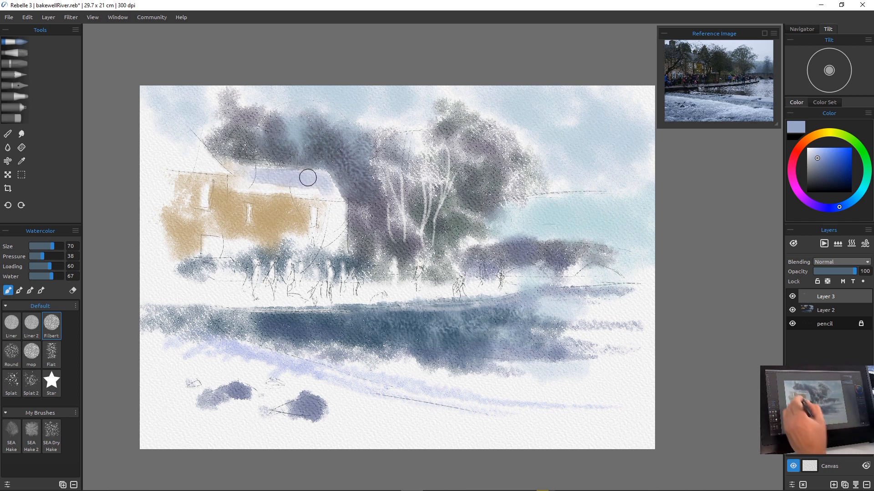
pyautogui.moveTo(193, 138)
pyautogui.mouseDown()
pyautogui.moveTo(212, 168)
pyautogui.moveTo(178, 159)
pyautogui.moveTo(197, 155)
pyautogui.moveTo(160, 134)
pyautogui.mouseUp()
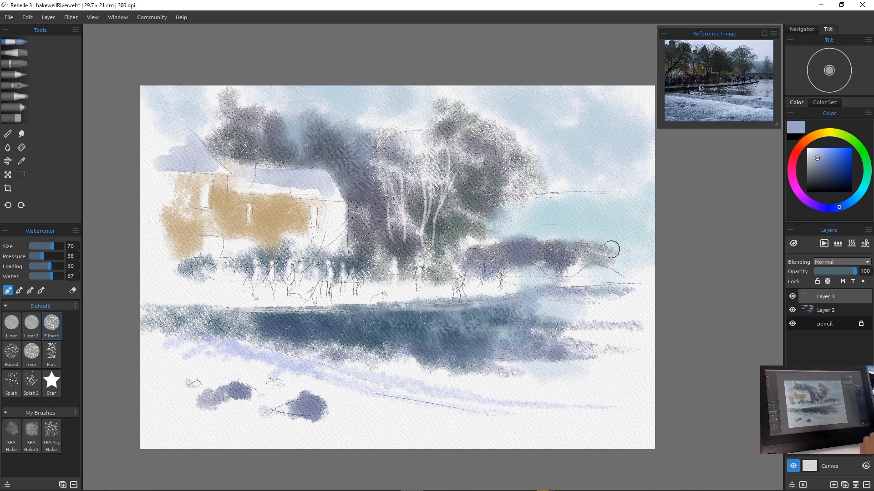
# Paint the bridge's deck and the stonework around its arches in pale blue-violet with the Filbert brush at size 60
pyautogui.press('[')
pyautogui.press('[')
pyautogui.press(']')
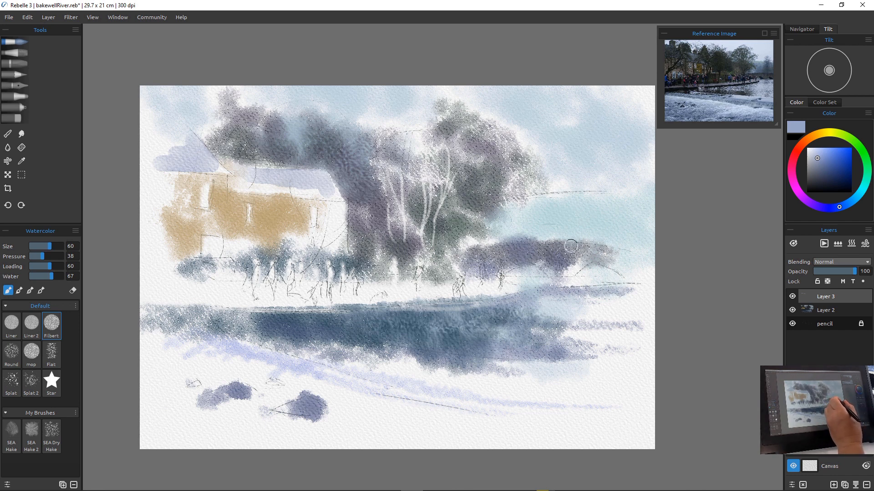
pyautogui.moveTo(564, 246)
pyautogui.mouseDown()
pyautogui.moveTo(627, 250)
pyautogui.moveTo(548, 247)
pyautogui.moveTo(566, 246)
pyautogui.moveTo(486, 257)
pyautogui.mouseUp()
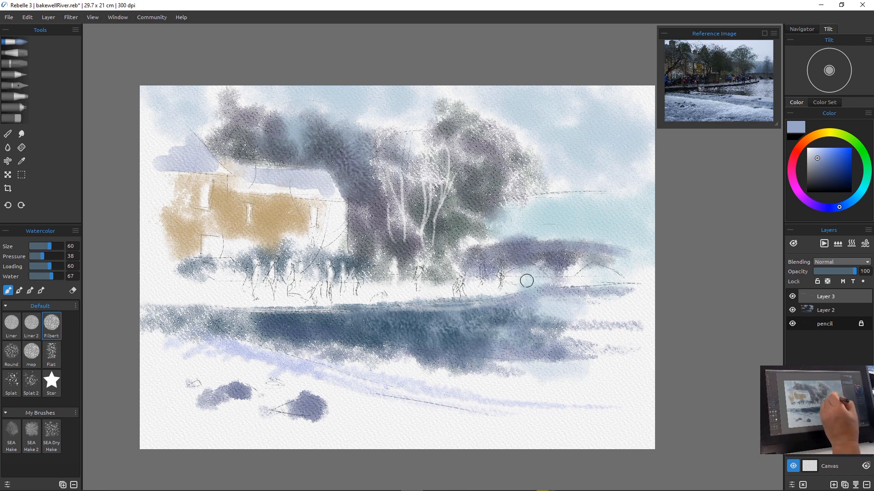
pyautogui.moveTo(588, 260)
pyautogui.mouseDown()
pyautogui.moveTo(566, 275)
pyautogui.moveTo(603, 271)
pyautogui.moveTo(599, 260)
pyautogui.moveTo(630, 278)
pyautogui.mouseUp()
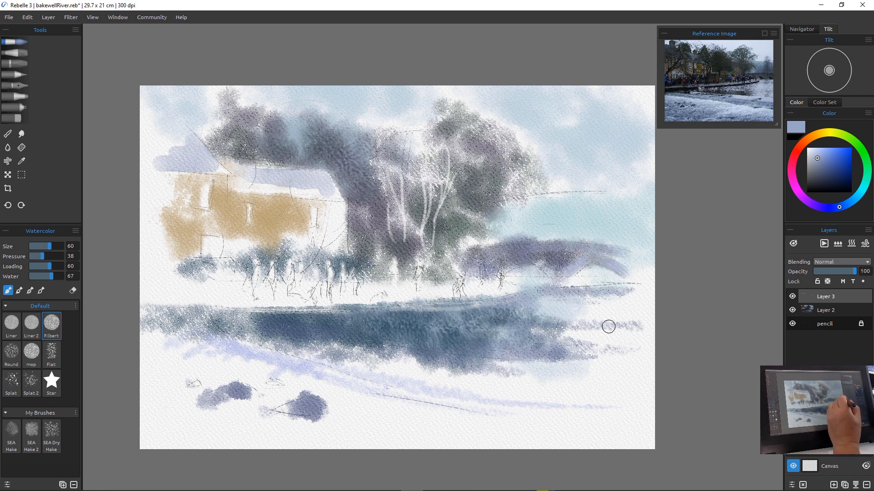
pyautogui.moveTo(541, 262); pyautogui.dragTo(502, 278)
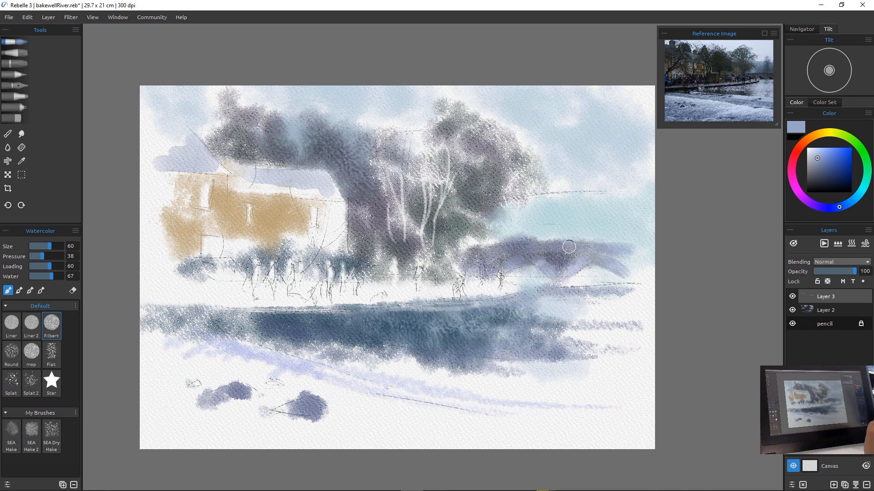
# Darken the foliage beside the house and the bridge's near end in dark navy, and lift out the figures there with the soft round eraser at size 35
pyautogui.click(828, 181)
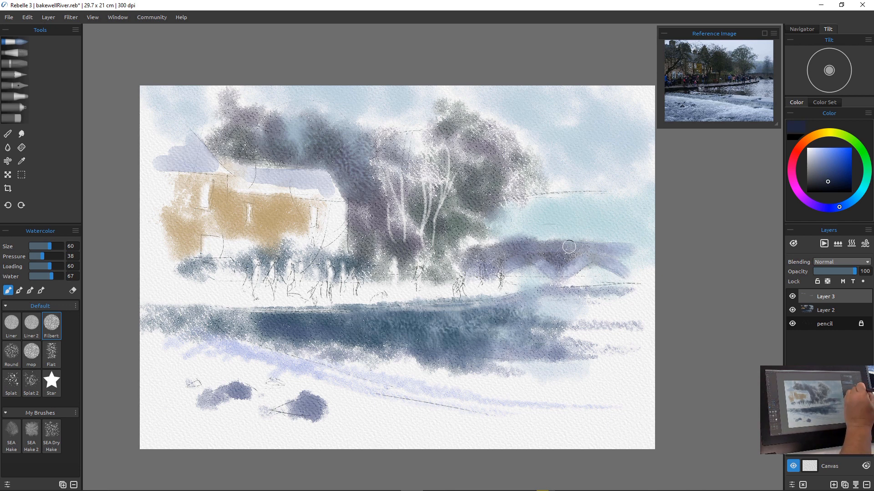
pyautogui.click(829, 209)
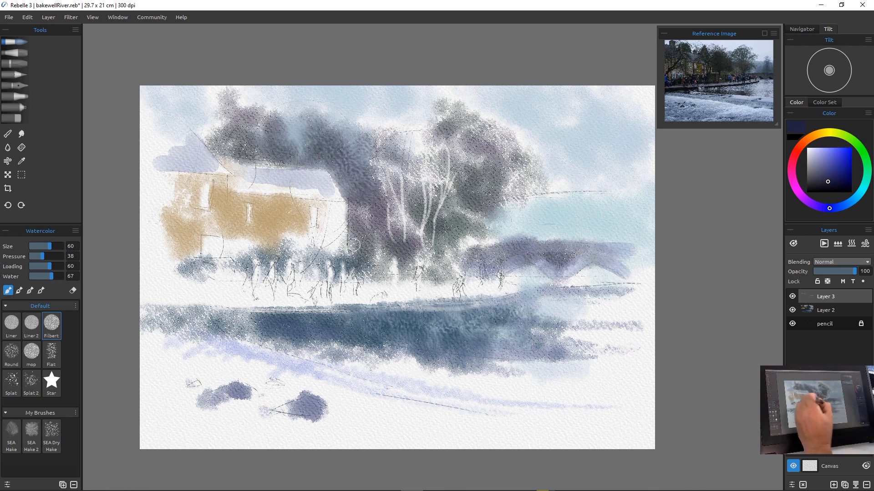
pyautogui.moveTo(354, 243); pyautogui.dragTo(367, 267)
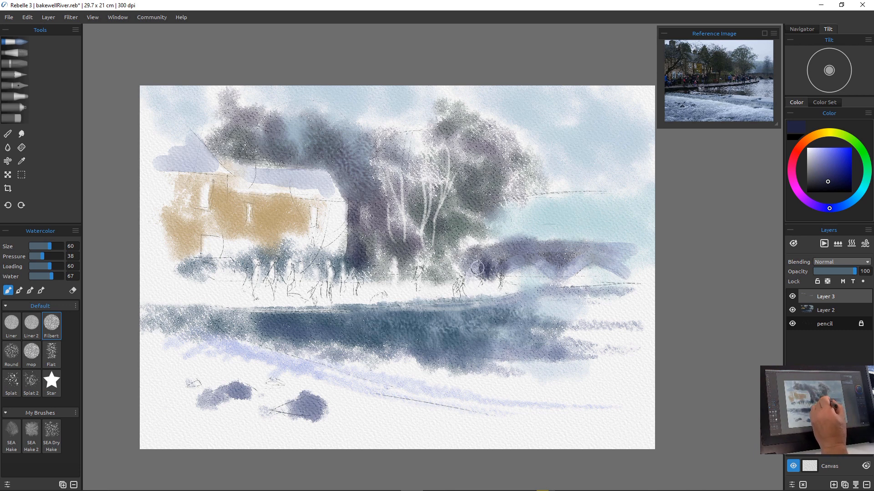
pyautogui.moveTo(476, 268)
pyautogui.mouseDown()
pyautogui.moveTo(459, 268)
pyautogui.moveTo(476, 279)
pyautogui.moveTo(431, 269)
pyautogui.mouseUp()
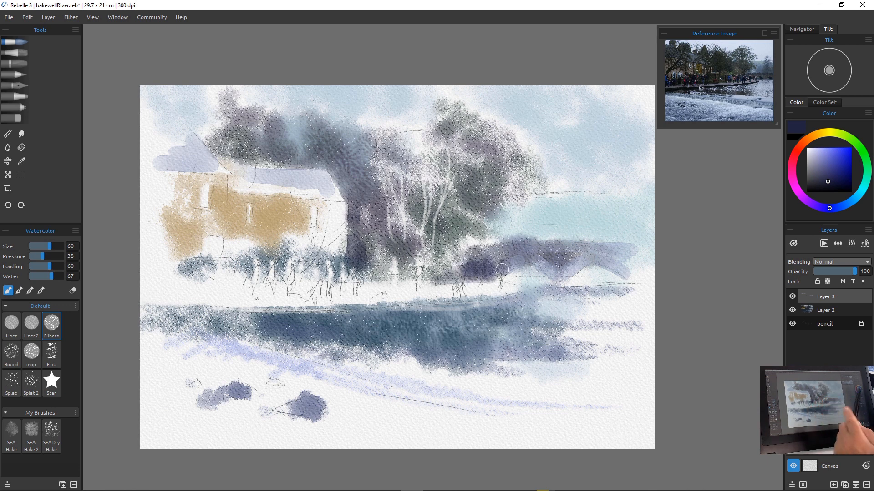
pyautogui.press('e')
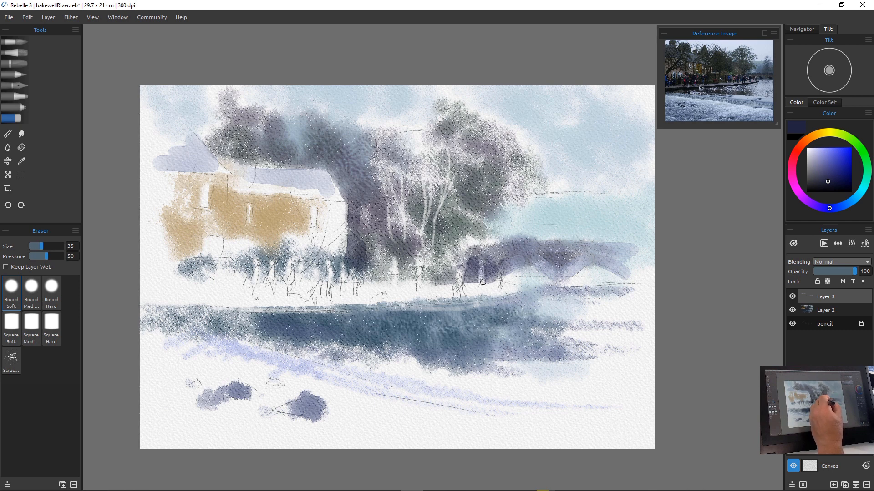
pyautogui.press('b')
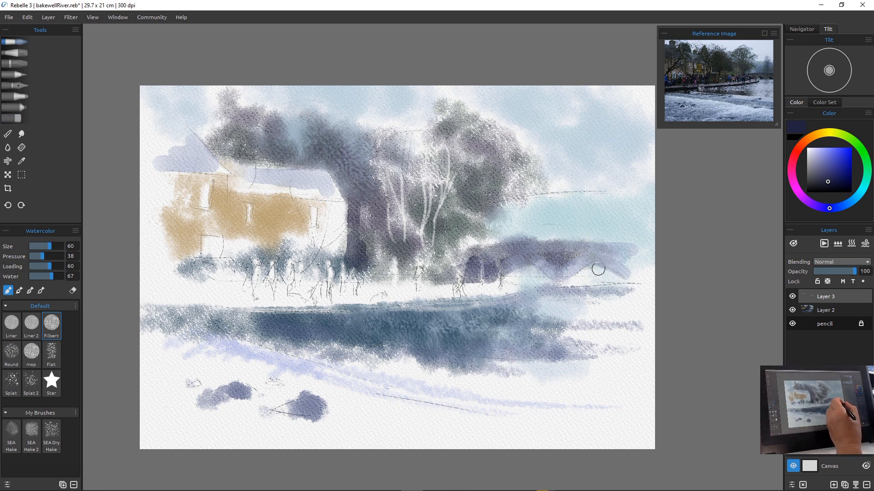
# Paint dark navy shadows inside the two bridge arches with the Filbert brush at size 60
pyautogui.moveTo(598, 270)
pyautogui.mouseDown()
pyautogui.moveTo(615, 285)
pyautogui.moveTo(600, 272)
pyautogui.moveTo(609, 278)
pyautogui.mouseUp()
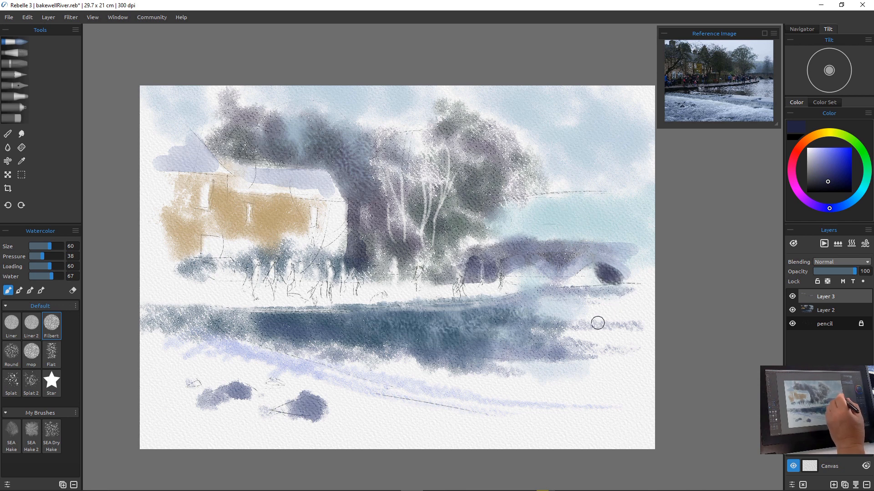
pyautogui.moveTo(528, 272); pyautogui.dragTo(554, 283)
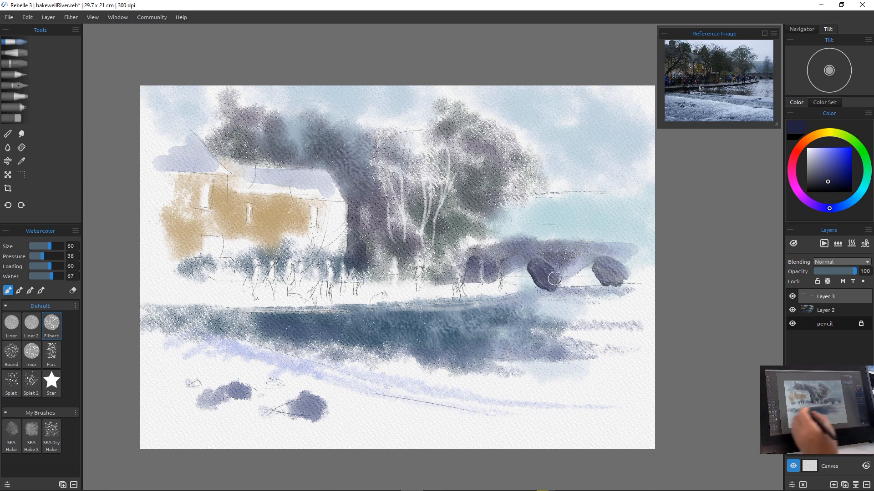
# Switch to the Liner brush at size 35 and try a dark navy line along the bridge's top edge
pyautogui.click(12, 324)
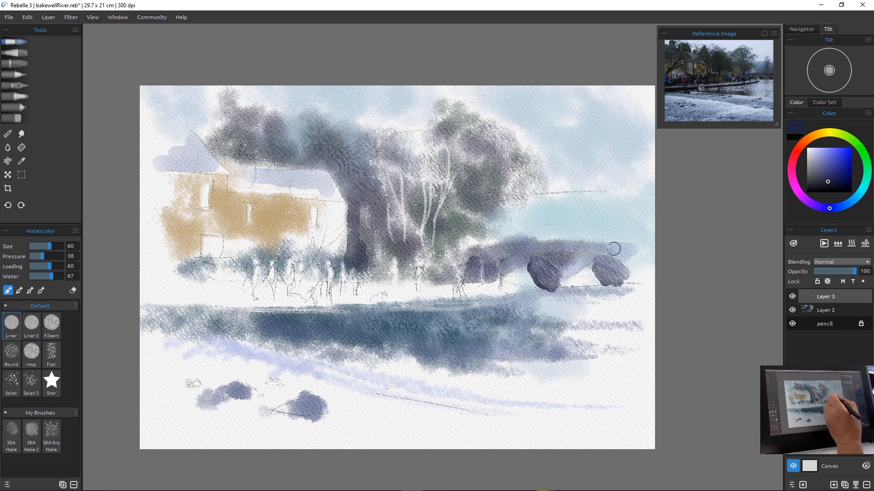
pyautogui.press('[')
pyautogui.press('[')
pyautogui.press('[')
pyautogui.press('[')
pyautogui.press('[')
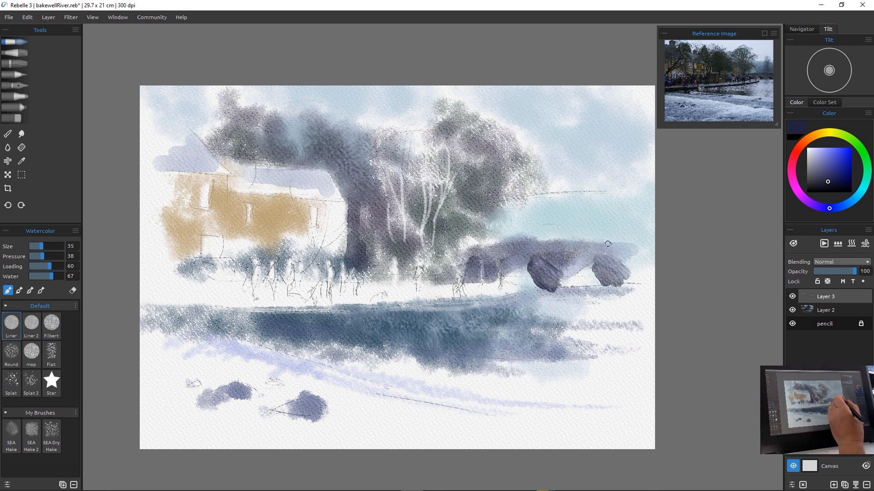
pyautogui.moveTo(608, 244); pyautogui.dragTo(473, 247)
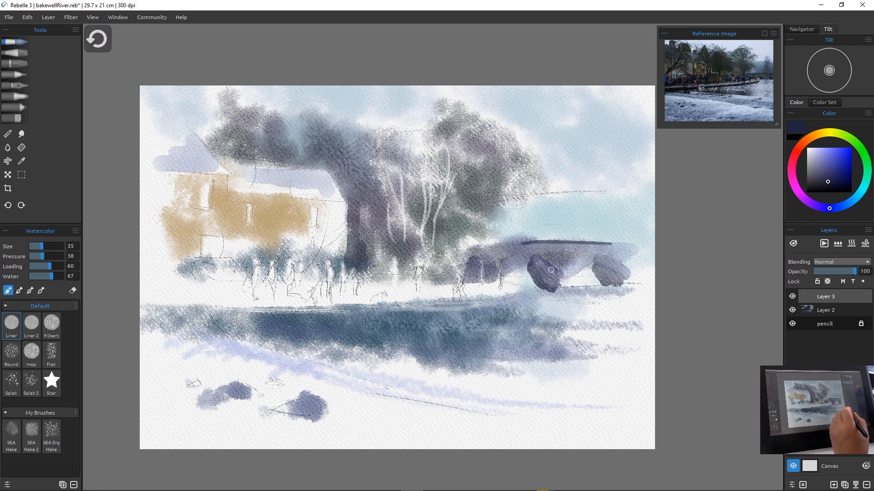
# Undo the line on the bridge's top edge and the heavier shadow strokes in the arch nearer the trees
pyautogui.hotkey('ctrl', 'z')
pyautogui.hotkey('ctrl', 'z')
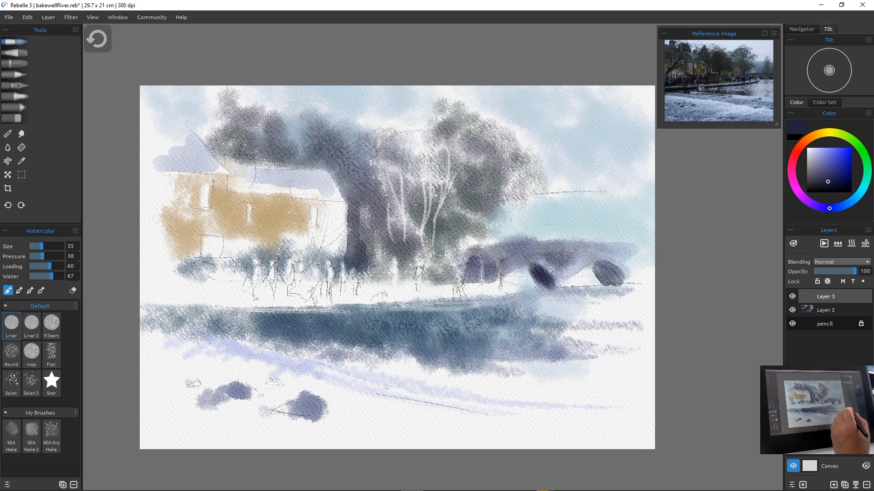
pyautogui.hotkey('ctrl', 'z')
pyautogui.hotkey('ctrl', 'z')
pyautogui.hotkey('ctrl', 'z')
pyautogui.hotkey('ctrl', 'z')
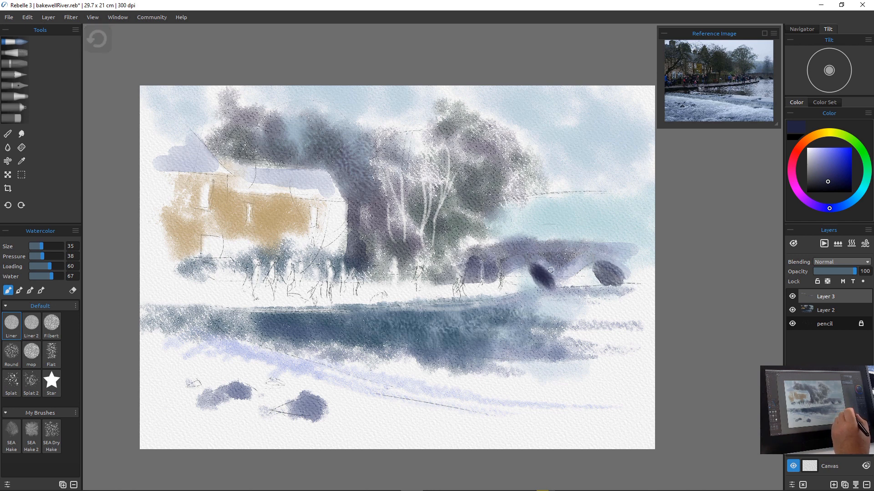
pyautogui.hotkey('ctrl', 'z')
pyautogui.hotkey('ctrl', 'z')
pyautogui.hotkey('ctrl', 'z')
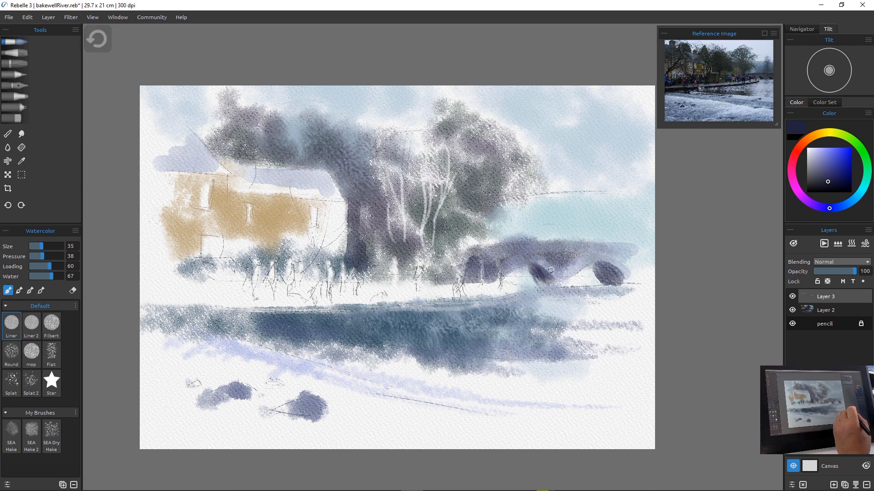
pyautogui.hotkey('ctrl', 'z')
pyautogui.hotkey('ctrl', 'z')
# Dry the layer and draw a thin dark navy line along the bridge's whole top edge with the Liner brush at size 35
pyautogui.click(851, 243)
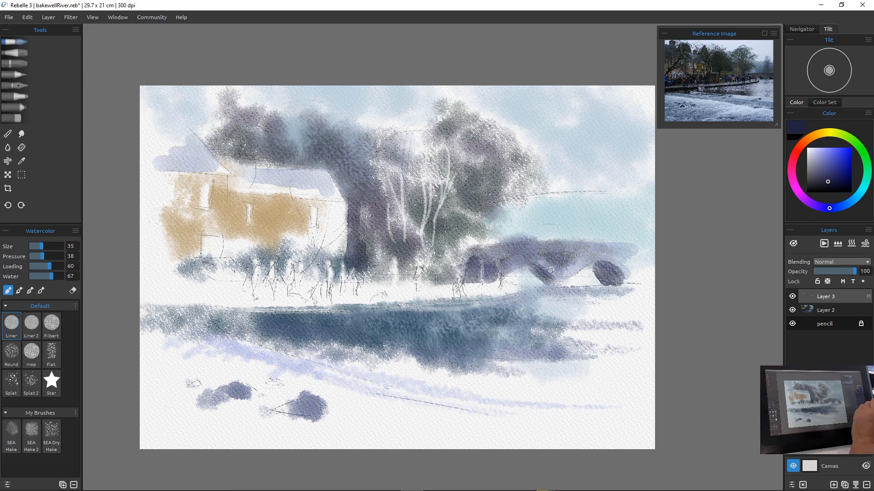
pyautogui.moveTo(622, 246); pyautogui.dragTo(567, 250)
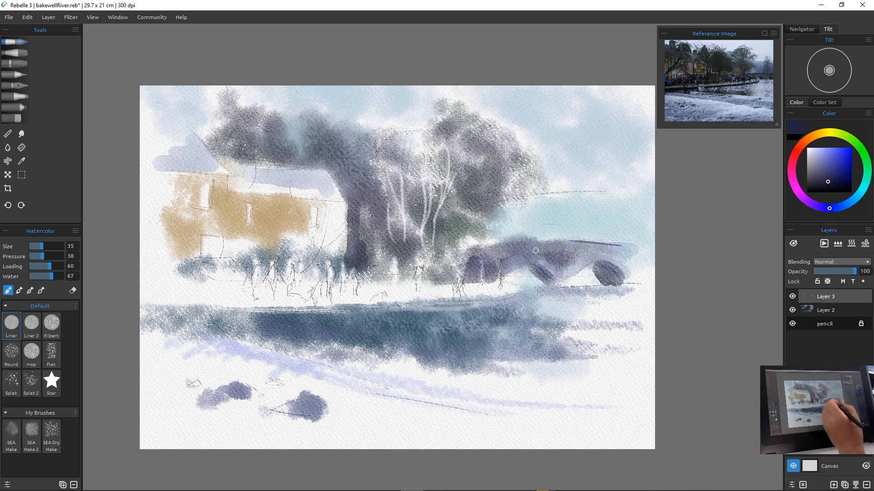
pyautogui.moveTo(566, 241); pyautogui.dragTo(465, 248)
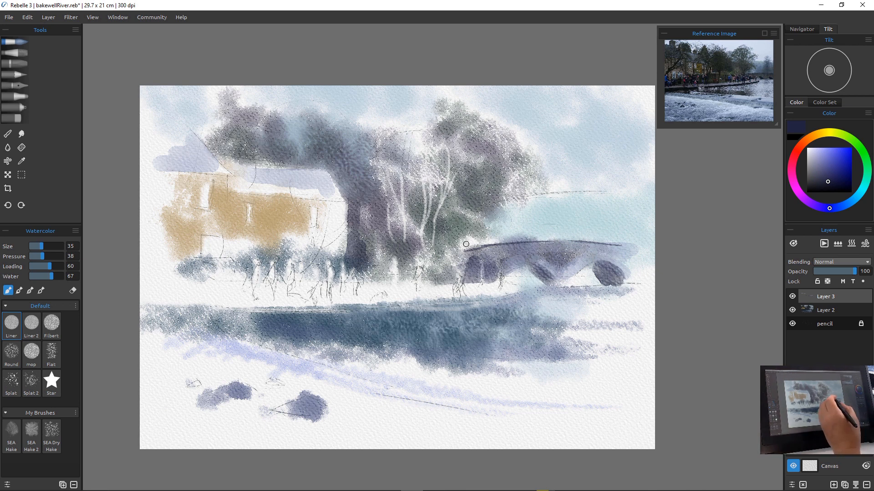
# Outline the curves of both bridge arches with dark navy Liner strokes and deepen the shadows inside them
pyautogui.moveTo(523, 263)
pyautogui.mouseDown()
pyautogui.moveTo(622, 282)
pyautogui.moveTo(594, 264)
pyautogui.mouseUp()
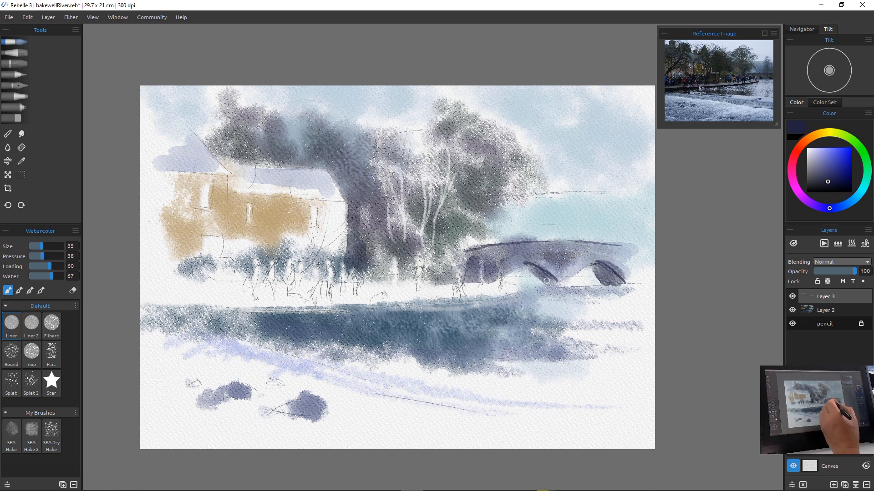
pyautogui.moveTo(534, 262); pyautogui.dragTo(562, 281)
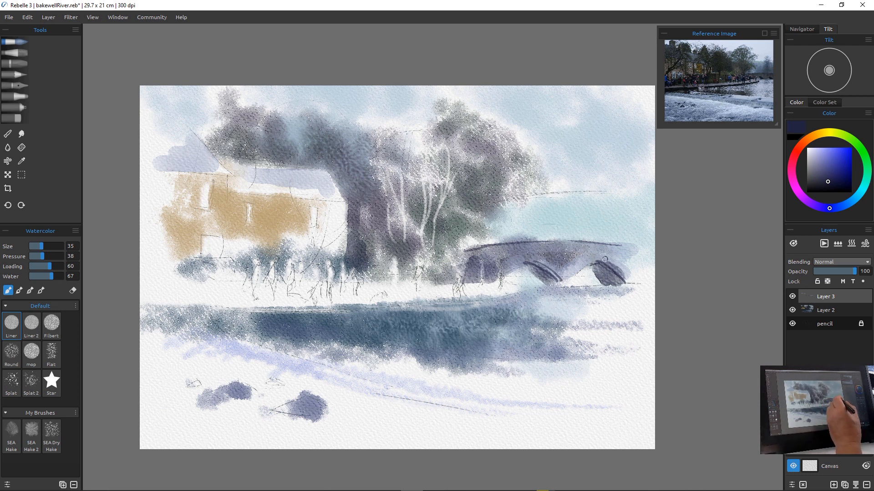
pyautogui.moveTo(605, 259); pyautogui.dragTo(622, 283)
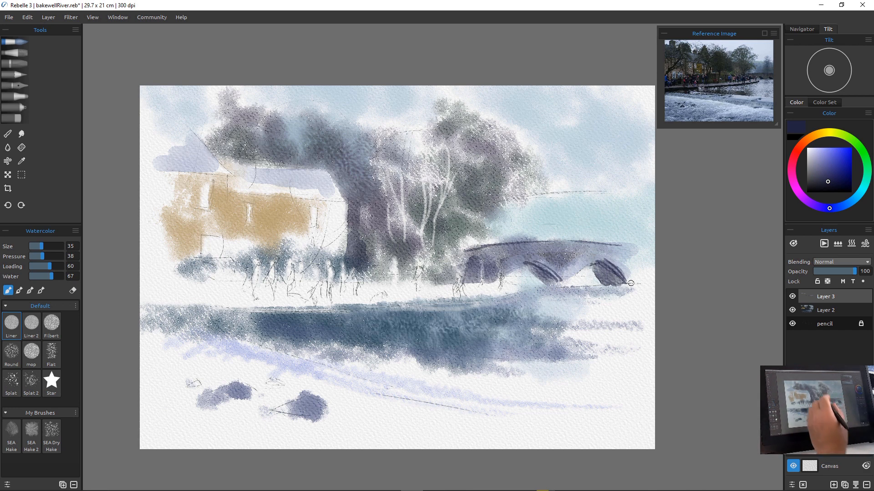
# Try dark navy shadow lines along the house's end wall and under the long roof's eave at Liner size 40, and undo them
pyautogui.moveTo(345, 207); pyautogui.dragTo(344, 264)
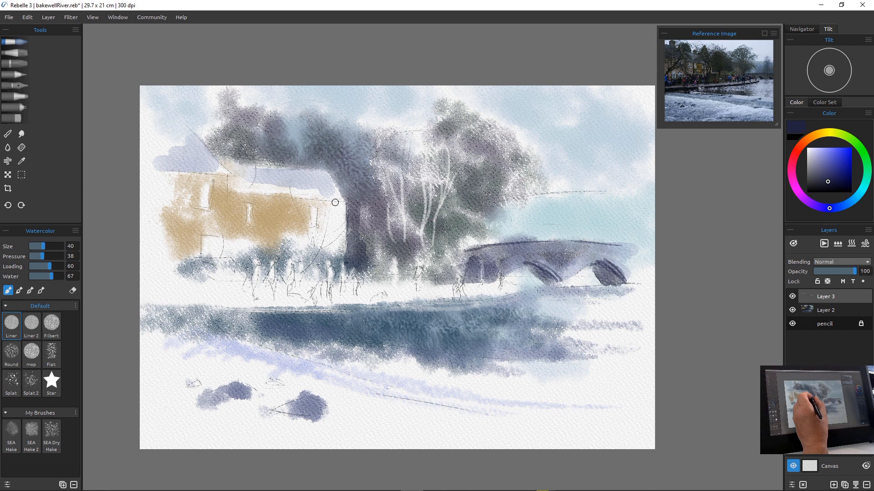
pyautogui.moveTo(335, 203)
pyautogui.mouseDown()
pyautogui.moveTo(229, 192)
pyautogui.moveTo(265, 196)
pyautogui.mouseUp()
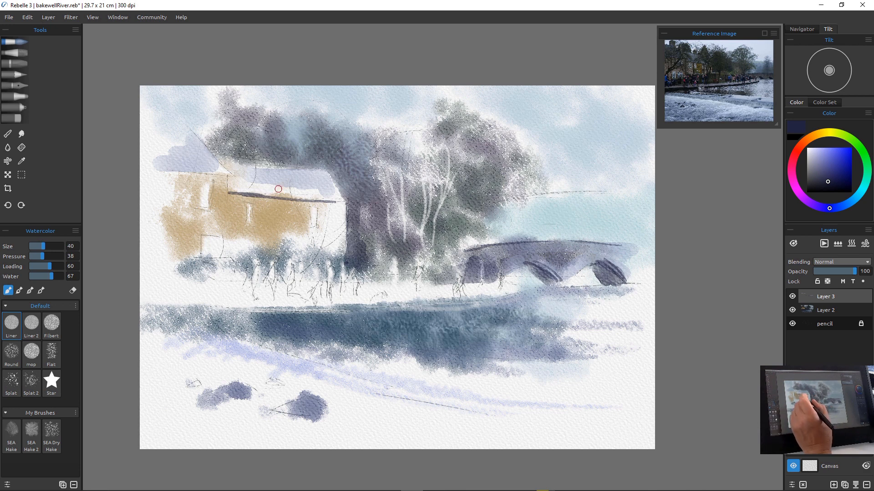
pyautogui.hotkey('ctrl', 'z')
pyautogui.hotkey('ctrl', 'z')
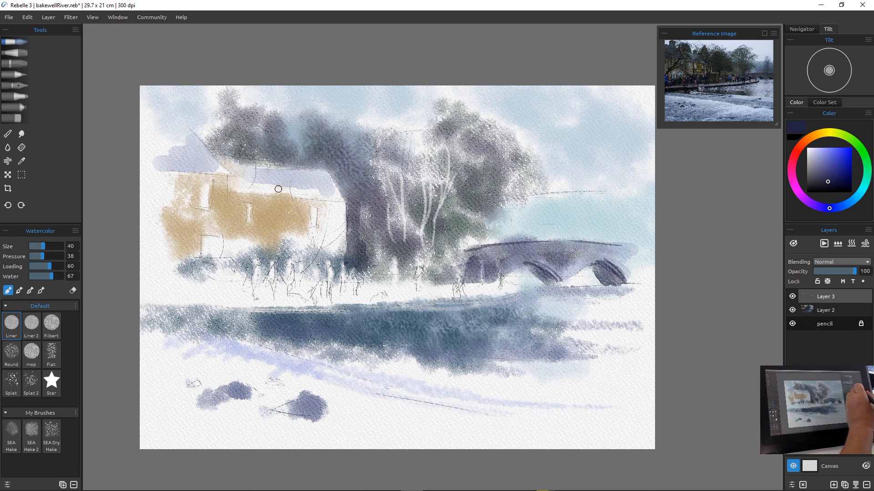
# Paint muted violet-grey shadow lines under the long roof's eave and the gabled roof's eave with the Liner brush at size 50
pyautogui.keyDown('ctrl'); pyautogui.click(278, 189); pyautogui.keyUp('ctrl')
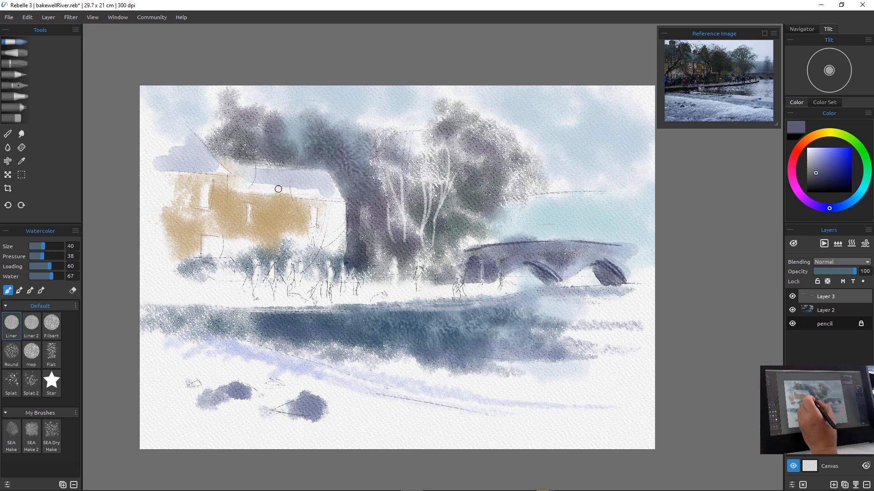
pyautogui.press(']')
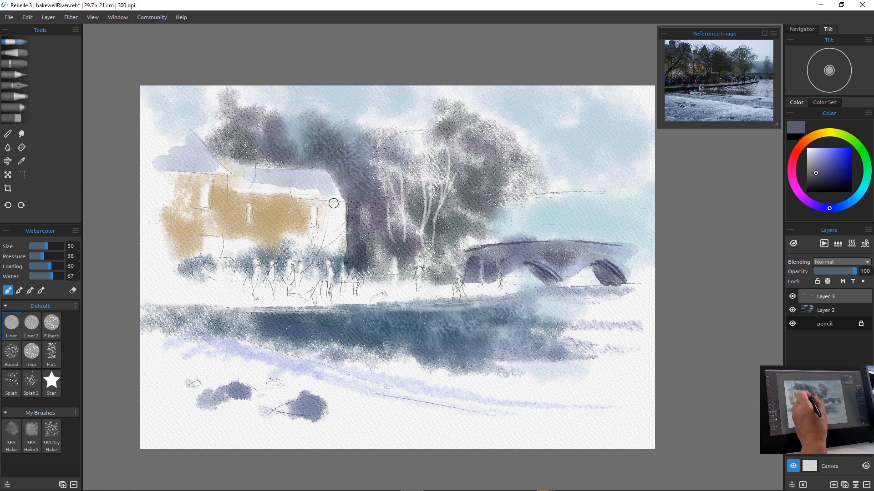
pyautogui.moveTo(336, 203); pyautogui.dragTo(233, 195)
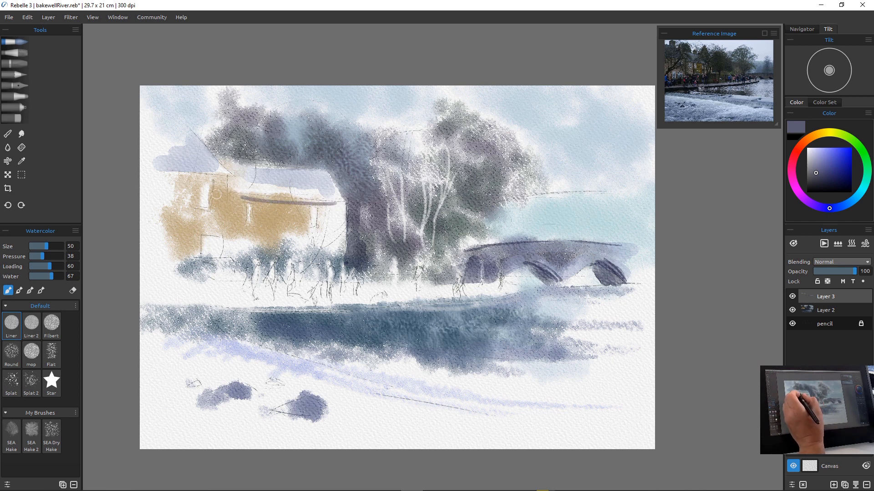
pyautogui.hotkey('ctrl', 'z')
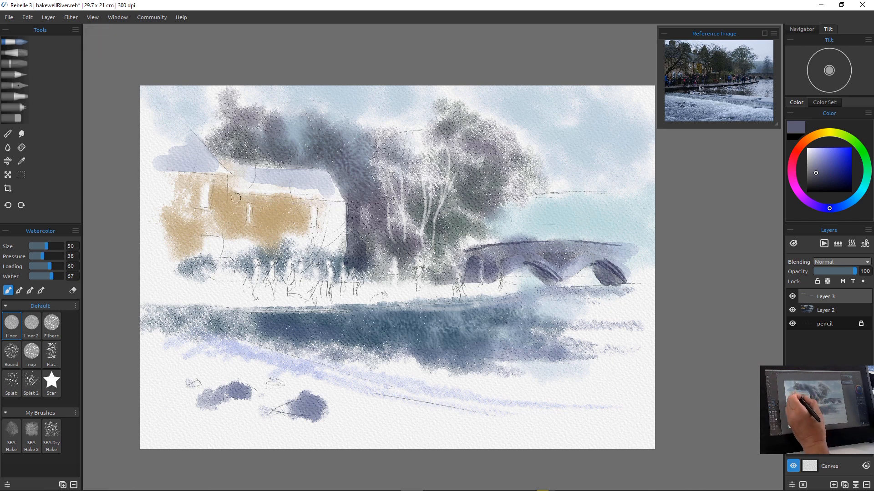
pyautogui.moveTo(230, 192); pyautogui.dragTo(343, 203)
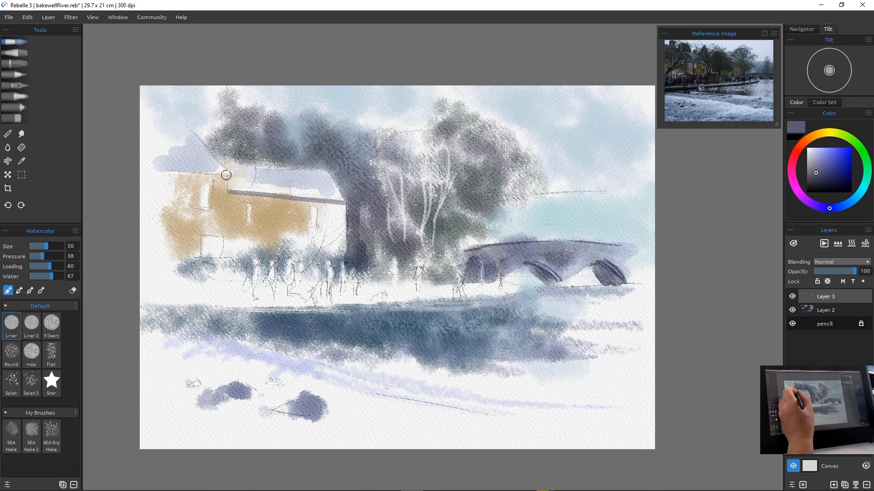
pyautogui.moveTo(226, 175); pyautogui.dragTo(169, 169)
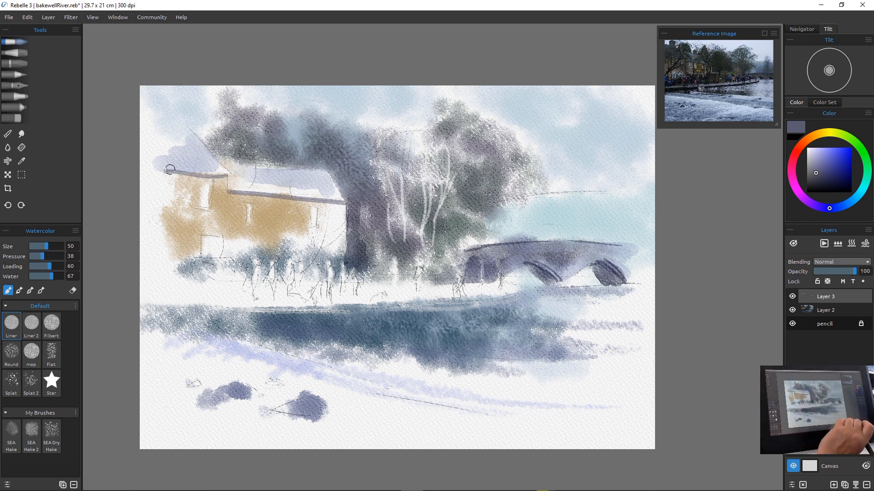
# Try filling the small window below the long roof's eave with violet-grey Liner strokes, and undo them
pyautogui.moveTo(246, 207); pyautogui.dragTo(247, 220)
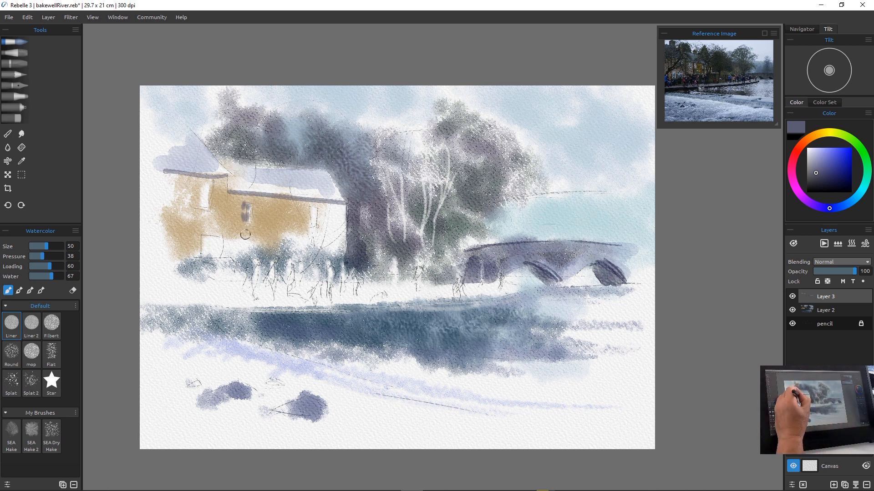
pyautogui.hotkey('ctrl', 'z')
pyautogui.hotkey('ctrl', 'z')
pyautogui.hotkey('ctrl', 'z')
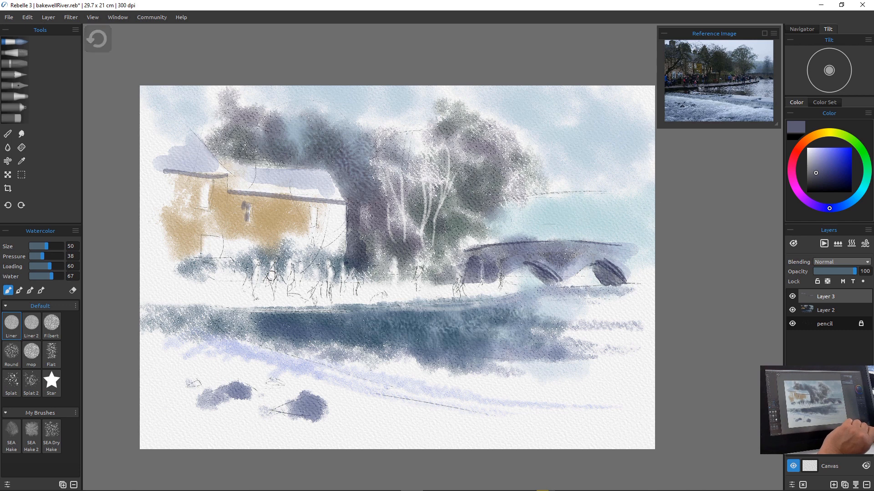
# Undo the last stroke on the house wall and paint the row of standing figures on the riverbank in near-black blue
pyautogui.hotkey('ctrl', 'z')
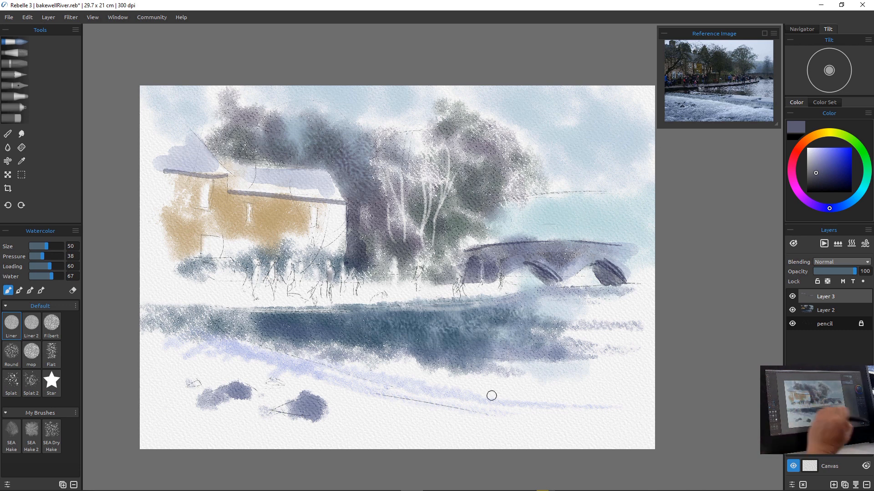
pyautogui.click(816, 184)
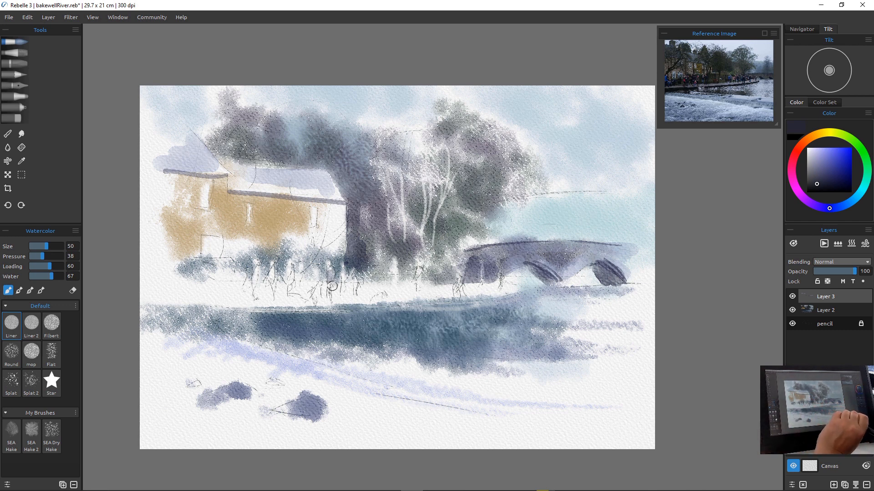
pyautogui.moveTo(329, 269)
pyautogui.mouseDown()
pyautogui.moveTo(330, 295)
pyautogui.moveTo(317, 281)
pyautogui.moveTo(318, 304)
pyautogui.moveTo(342, 290)
pyautogui.moveTo(357, 295)
pyautogui.mouseUp()
pyautogui.moveTo(298, 267)
pyautogui.mouseDown()
pyautogui.moveTo(297, 292)
pyautogui.moveTo(297, 270)
pyautogui.moveTo(295, 287)
pyautogui.moveTo(288, 269)
pyautogui.moveTo(287, 295)
pyautogui.moveTo(274, 270)
pyautogui.moveTo(274, 293)
pyautogui.moveTo(255, 290)
pyautogui.mouseUp()
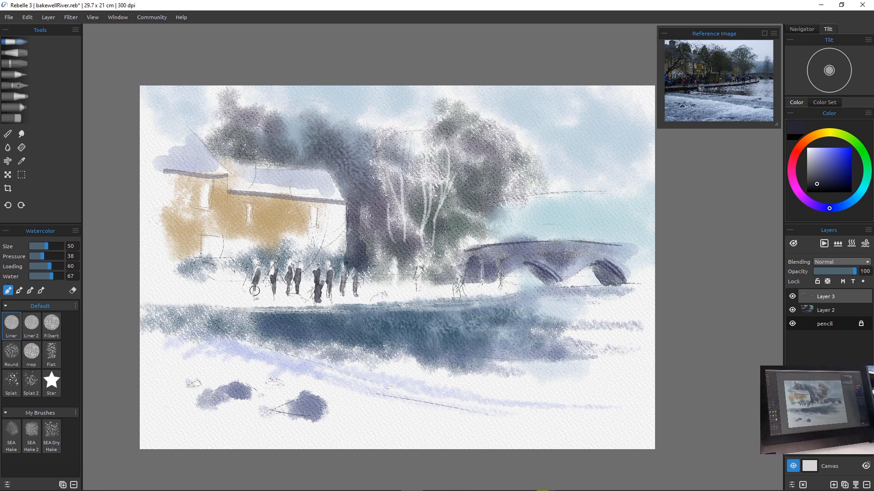
# Dab salmon-pink heads onto the standing figures on the riverbank
pyautogui.click(800, 145)
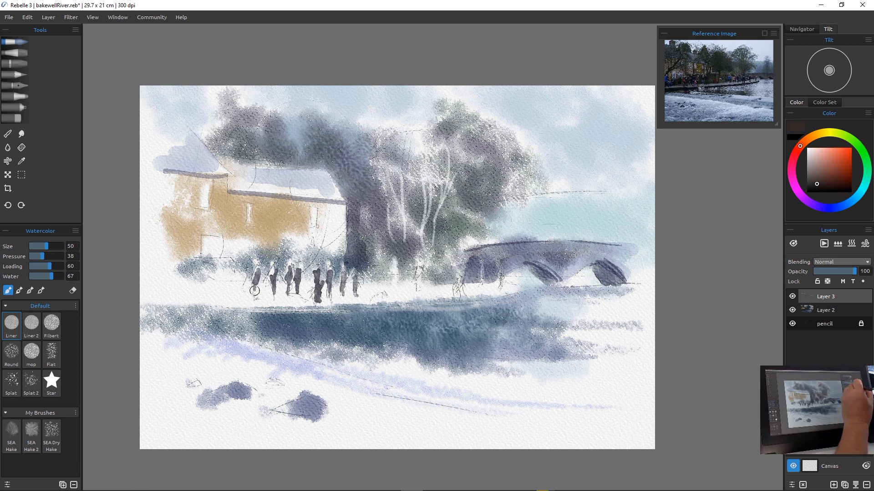
pyautogui.click(825, 156)
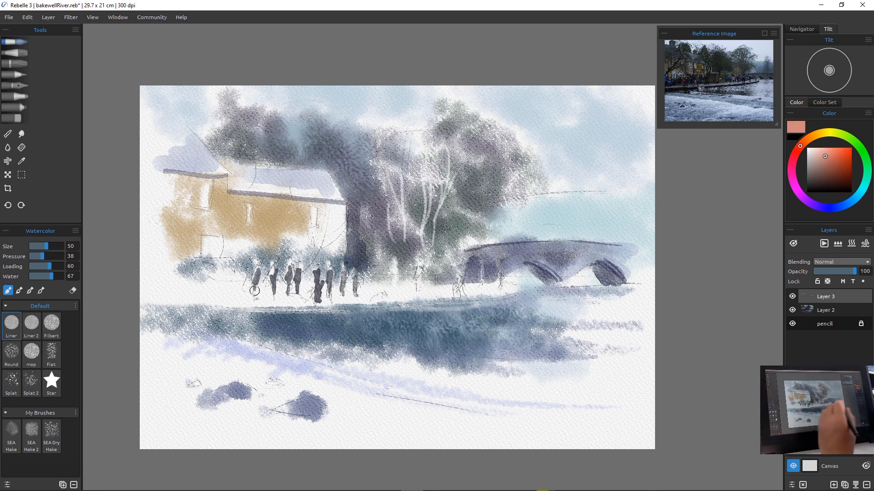
pyautogui.click(328, 264)
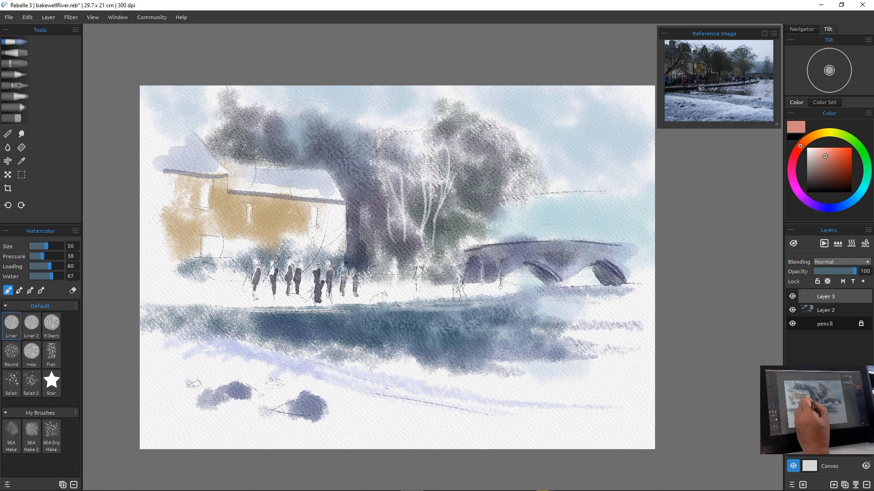
pyautogui.click(288, 265)
pyautogui.click(301, 266)
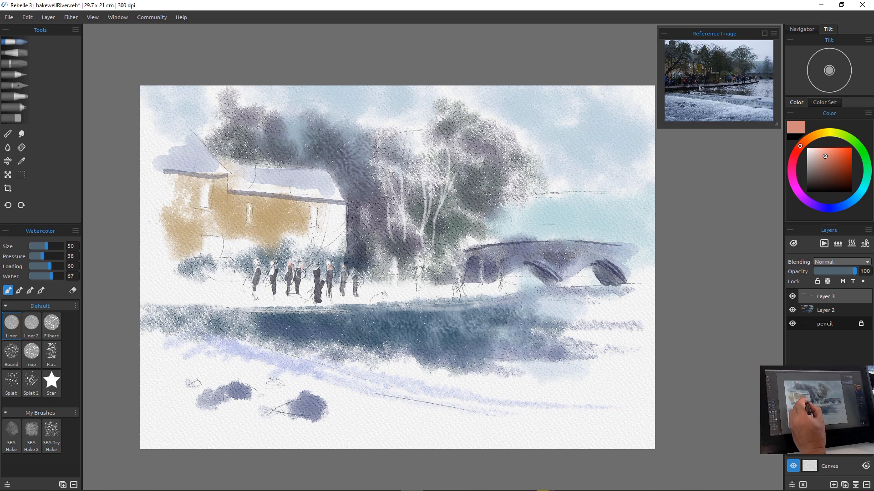
pyautogui.click(273, 269)
pyautogui.click(258, 263)
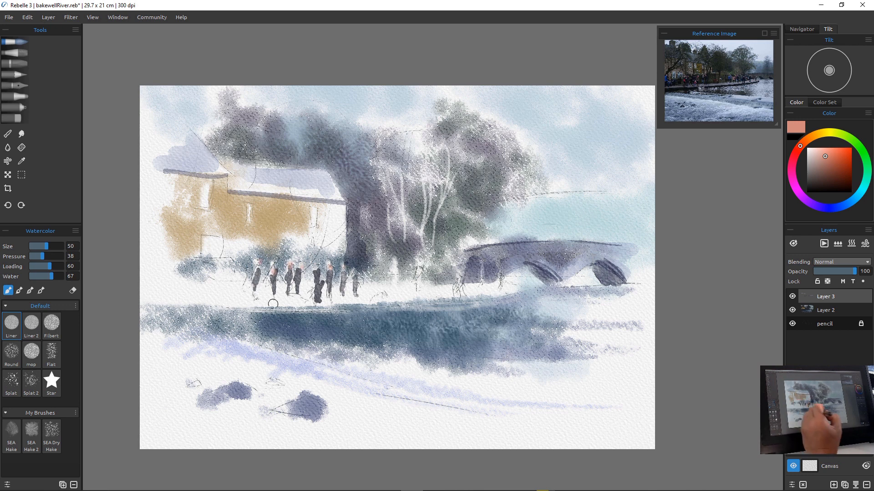
# Paint bright red clothing on the large foreground figure in the middle of the group
pyautogui.click(796, 152)
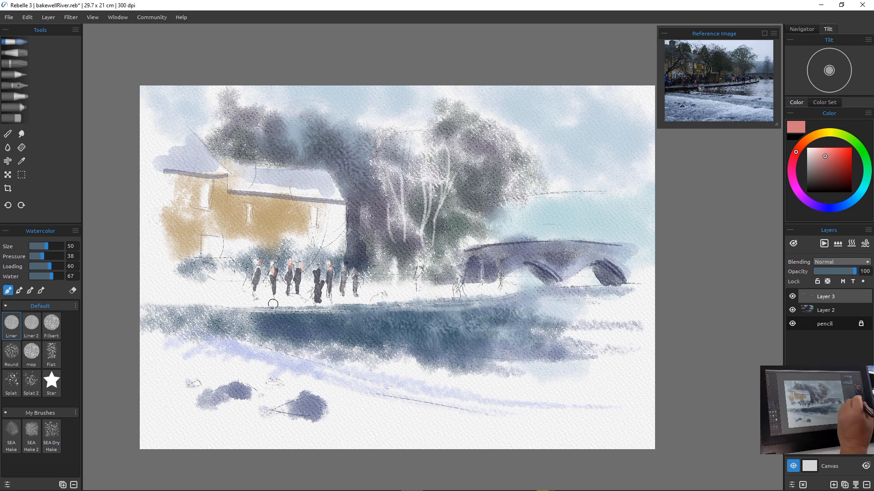
pyautogui.click(841, 156)
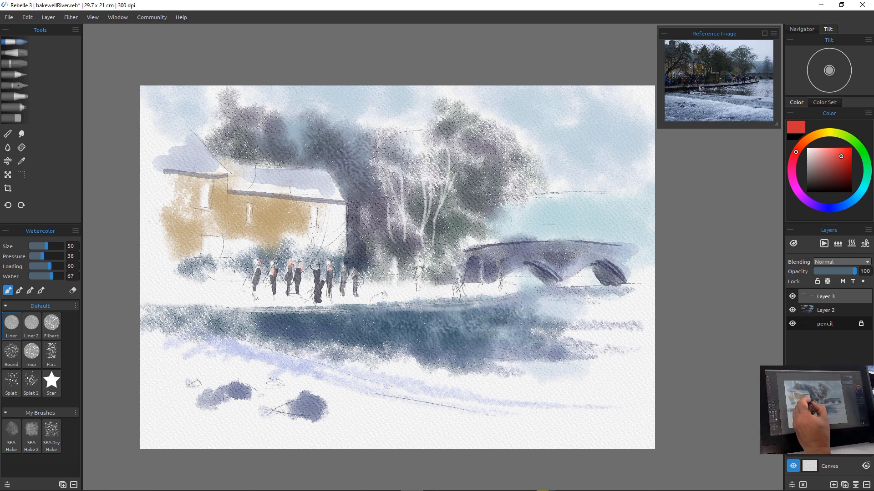
pyautogui.click(318, 263)
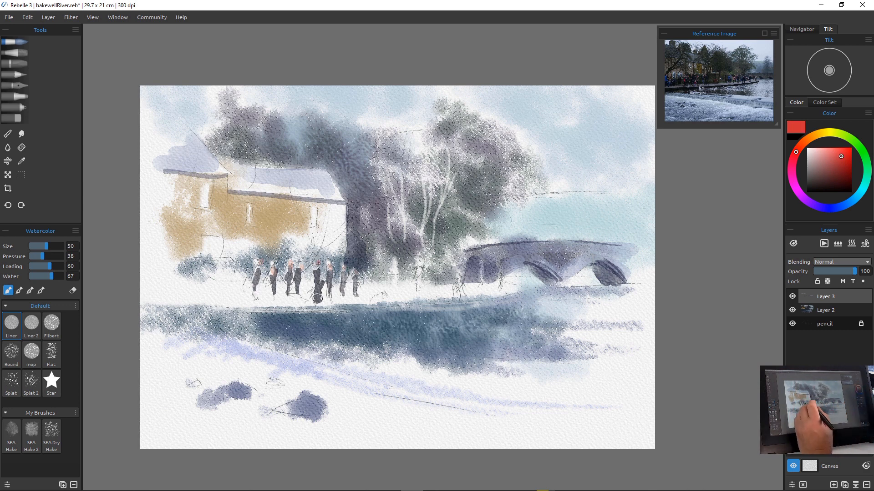
pyautogui.moveTo(313, 285); pyautogui.dragTo(318, 296)
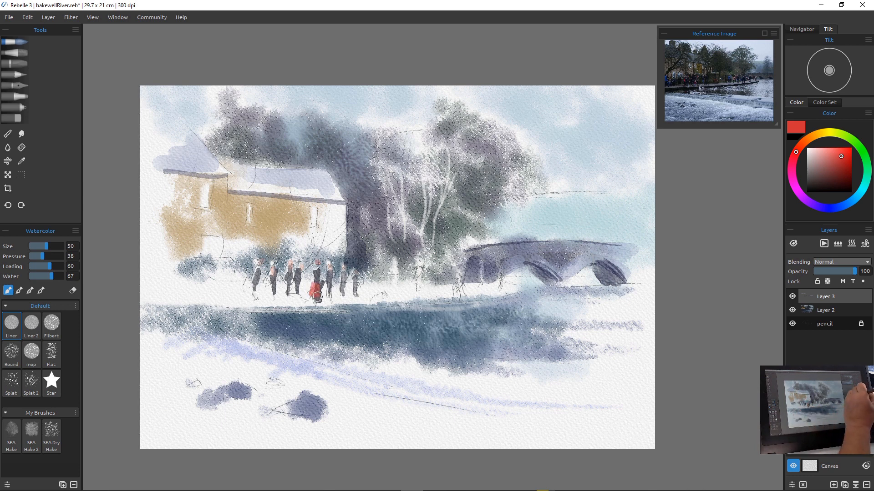
# Paint blue clothing on the two leftmost figures
pyautogui.click(820, 207)
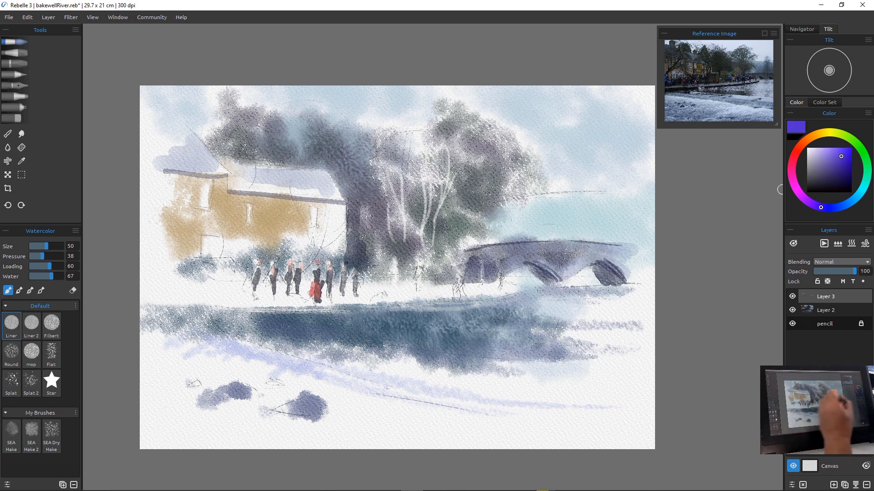
pyautogui.click(839, 207)
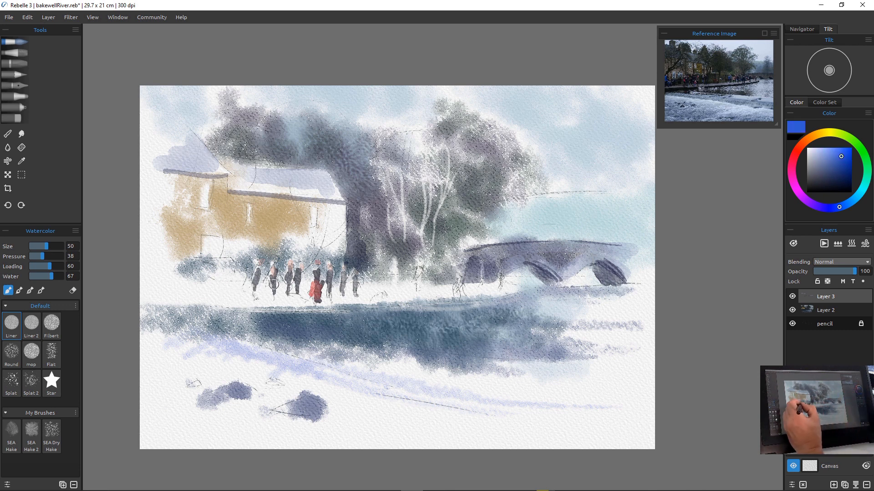
pyautogui.moveTo(273, 274)
pyautogui.mouseDown()
pyautogui.moveTo(273, 295)
pyautogui.moveTo(255, 298)
pyautogui.mouseUp()
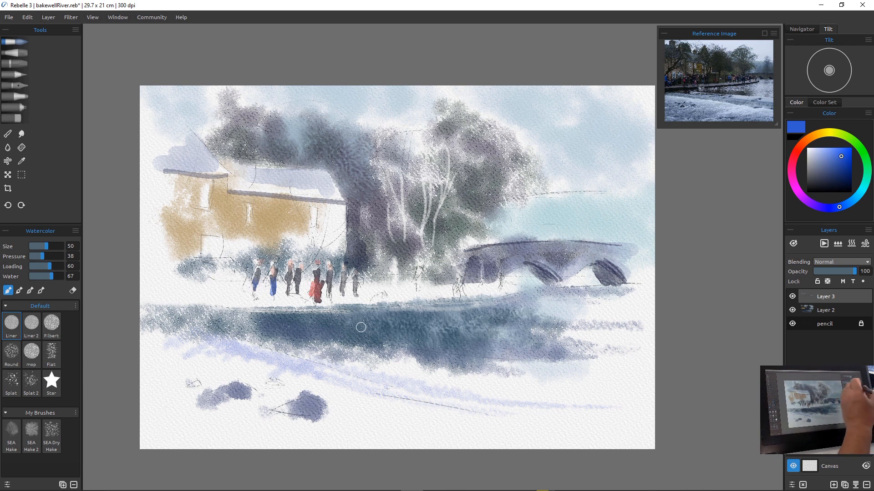
# Brush a pale lavender-blue shadow across the snowy ground at the figures' feet
pyautogui.click(821, 154)
pyautogui.click(814, 152)
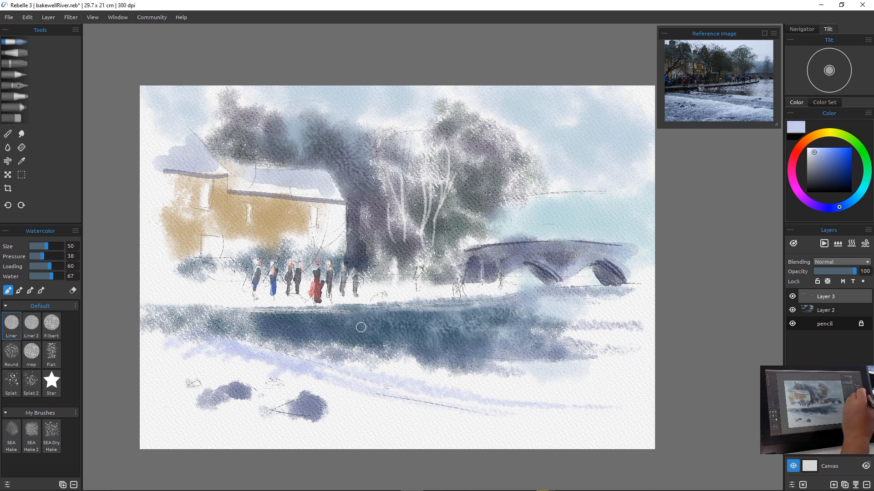
pyautogui.moveTo(300, 296)
pyautogui.mouseDown()
pyautogui.moveTo(223, 296)
pyautogui.moveTo(408, 299)
pyautogui.mouseUp()
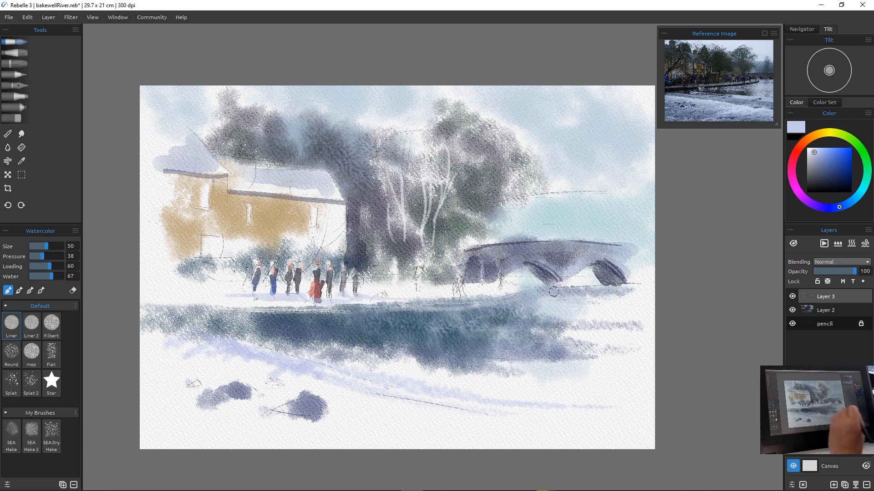
# Paint dark blue shadows beneath the figures and a dark line along the riverbank's edge
pyautogui.click(827, 177)
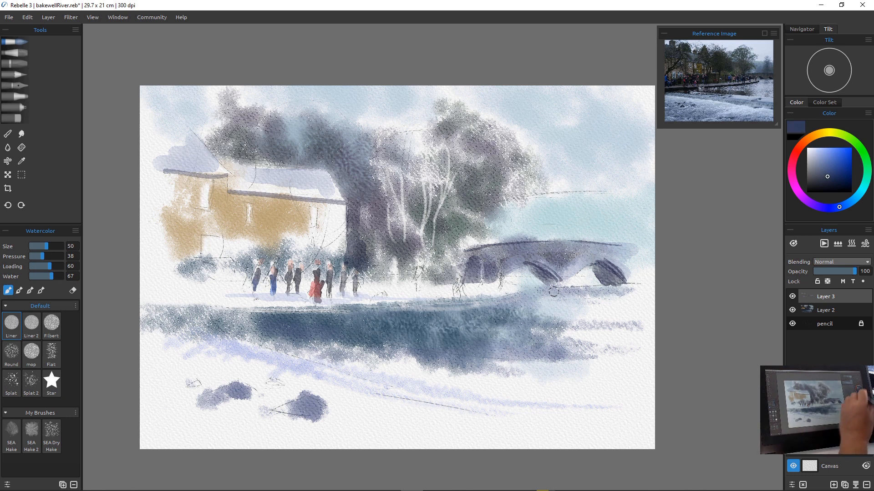
pyautogui.moveTo(265, 295)
pyautogui.mouseDown()
pyautogui.moveTo(241, 295)
pyautogui.moveTo(301, 292)
pyautogui.moveTo(322, 301)
pyautogui.moveTo(219, 291)
pyautogui.mouseUp()
pyautogui.moveTo(353, 298)
pyautogui.mouseDown()
pyautogui.moveTo(330, 299)
pyautogui.moveTo(362, 298)
pyautogui.moveTo(360, 282)
pyautogui.moveTo(352, 309)
pyautogui.moveTo(255, 314)
pyautogui.mouseUp()
pyautogui.moveTo(341, 313); pyautogui.dragTo(414, 311)
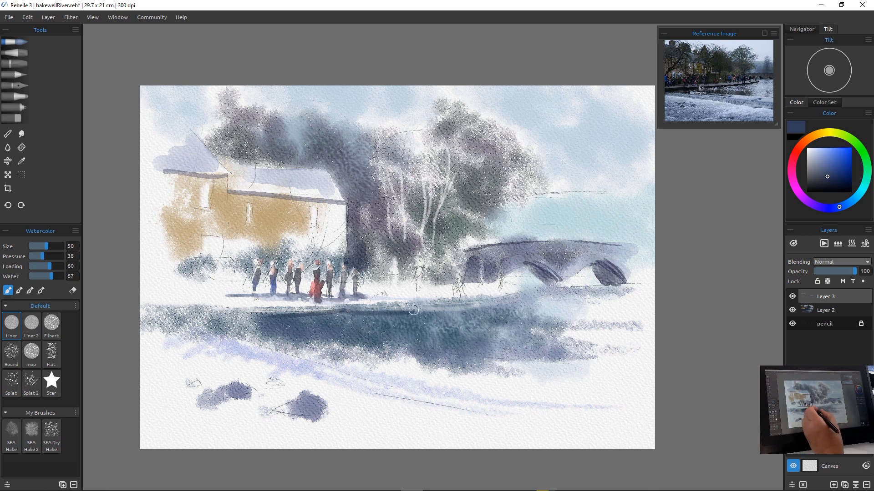
pyautogui.moveTo(272, 313)
pyautogui.mouseDown()
pyautogui.moveTo(225, 309)
pyautogui.moveTo(308, 311)
pyautogui.mouseUp()
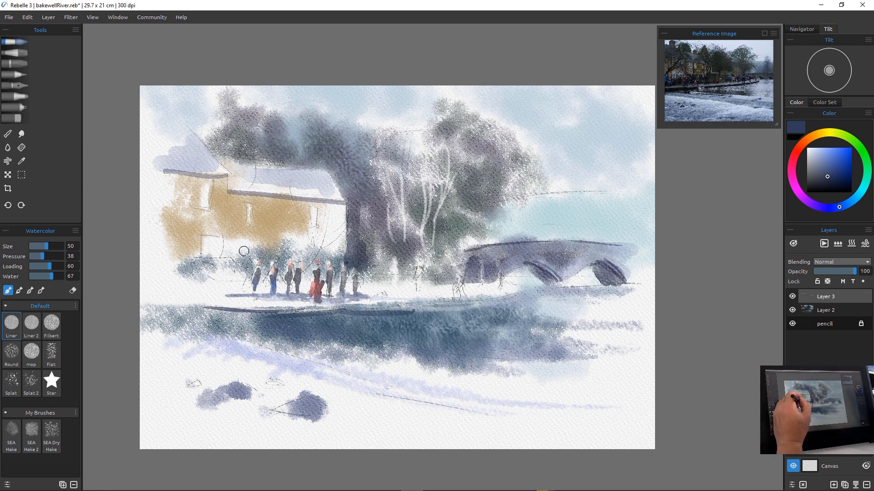
# Paint a run of dark blue fence posts left of the figures, and undo the most recent posts
pyautogui.moveTo(243, 249)
pyautogui.mouseDown()
pyautogui.moveTo(243, 268)
pyautogui.moveTo(239, 251)
pyautogui.moveTo(234, 264)
pyautogui.moveTo(230, 250)
pyautogui.moveTo(228, 267)
pyautogui.moveTo(217, 250)
pyautogui.moveTo(198, 280)
pyautogui.moveTo(205, 268)
pyautogui.moveTo(211, 276)
pyautogui.moveTo(231, 266)
pyautogui.moveTo(231, 252)
pyautogui.moveTo(231, 283)
pyautogui.moveTo(228, 252)
pyautogui.moveTo(223, 281)
pyautogui.moveTo(218, 254)
pyautogui.moveTo(219, 277)
pyautogui.mouseUp()
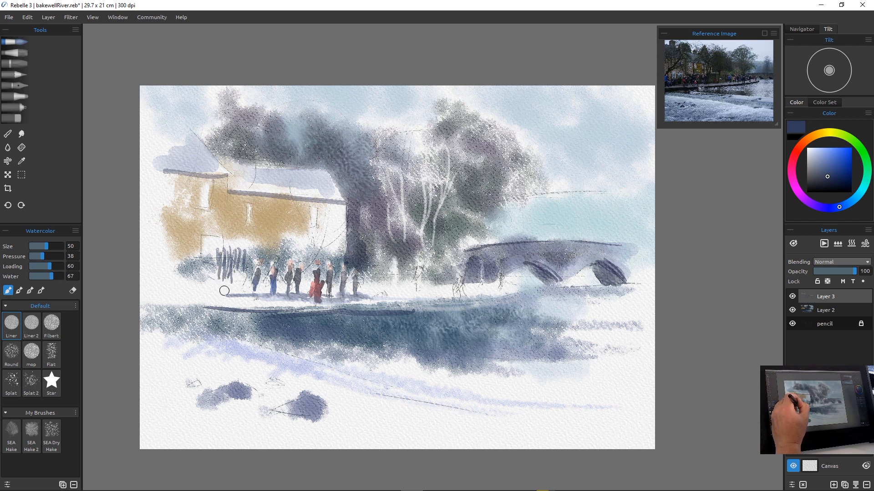
pyautogui.hotkey('ctrl', 'z')
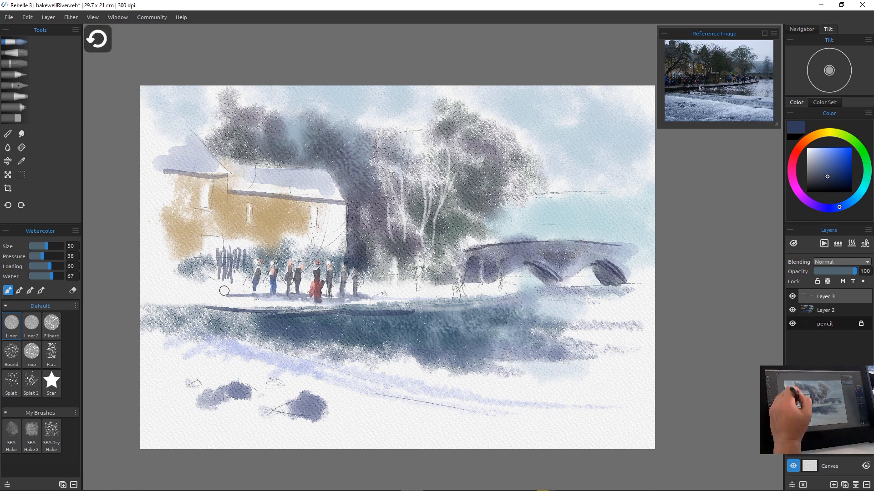
pyautogui.hotkey('ctrl', 'z')
pyautogui.hotkey('ctrl', 'z')
pyautogui.hotkey('ctrl', 'z')
pyautogui.hotkey('ctrl', 'z')
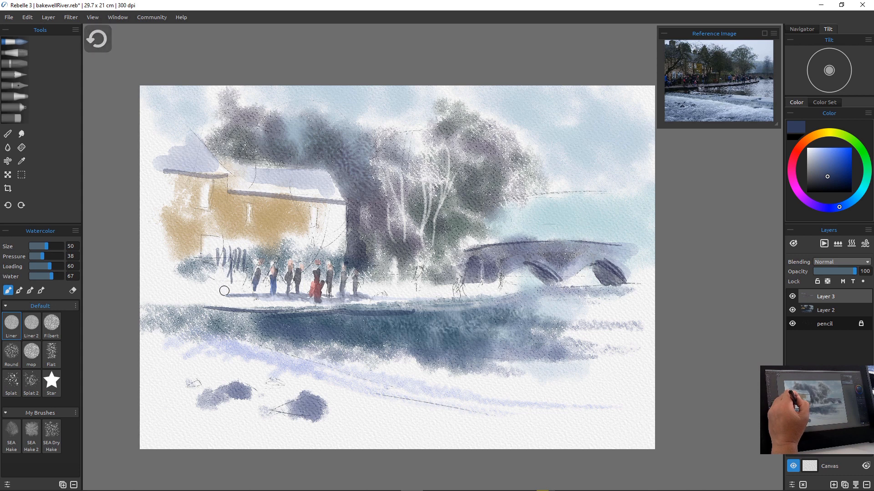
pyautogui.hotkey('ctrl', 'z')
pyautogui.hotkey('ctrl', 'z')
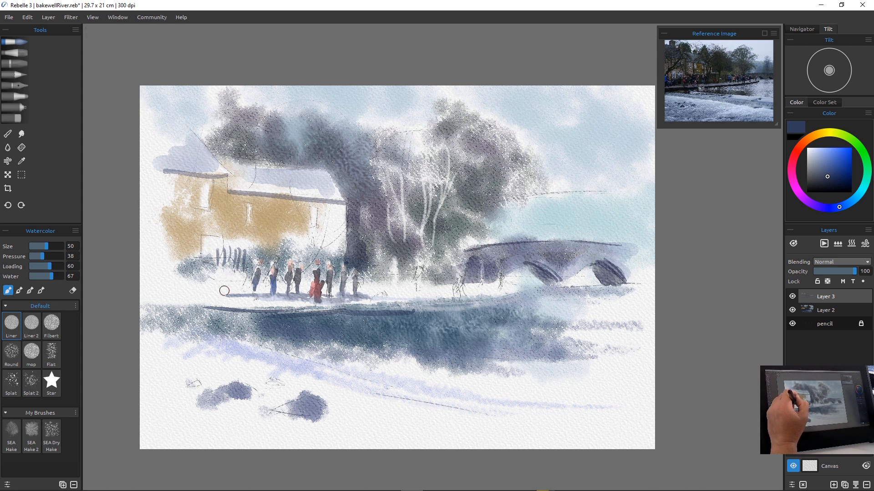
pyautogui.hotkey('ctrl', 'z')
pyautogui.hotkey('ctrl', 'z')
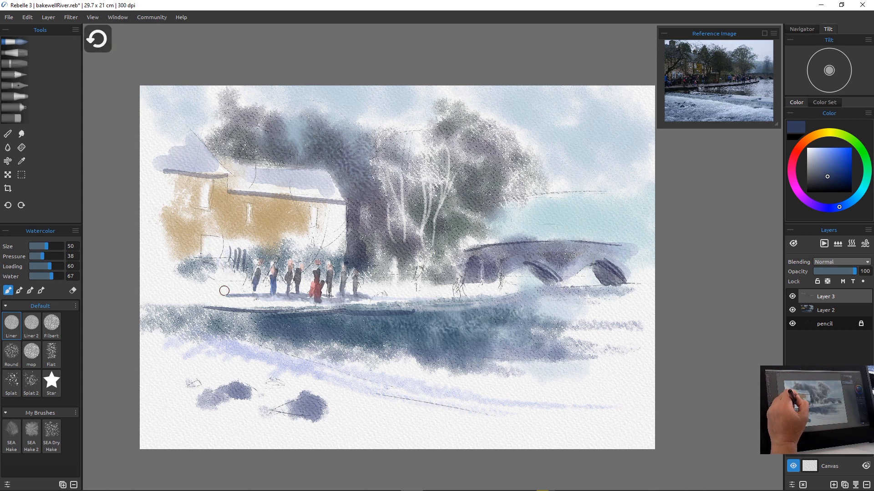
pyautogui.hotkey('ctrl', 'z')
# Repaint the missing fence posts, add a second group of posts below the house and link them with thin rails
pyautogui.moveTo(236, 253); pyautogui.dragTo(234, 285)
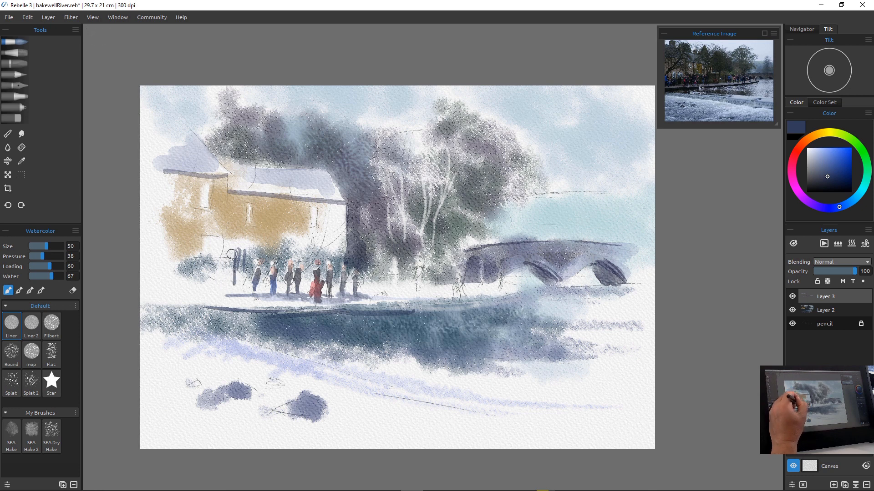
pyautogui.moveTo(231, 249); pyautogui.dragTo(226, 284)
pyautogui.moveTo(223, 251); pyautogui.dragTo(220, 283)
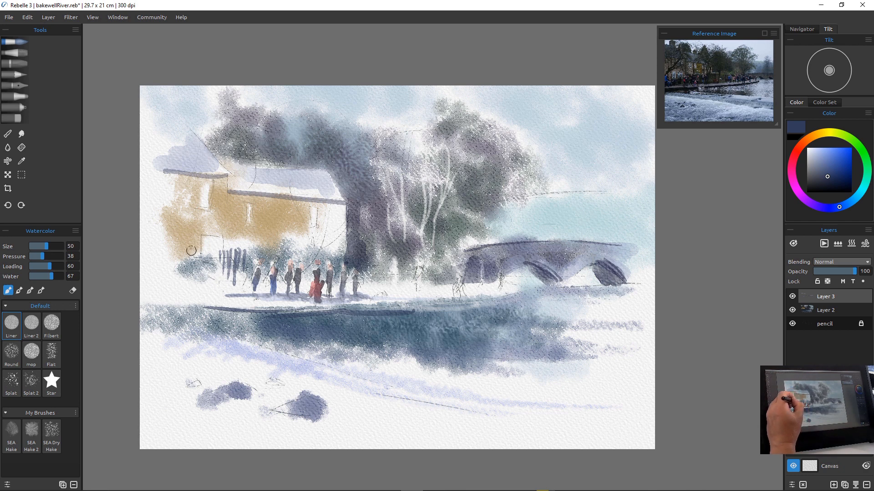
pyautogui.moveTo(191, 251)
pyautogui.mouseDown()
pyautogui.moveTo(182, 270)
pyautogui.moveTo(177, 256)
pyautogui.moveTo(207, 251)
pyautogui.moveTo(207, 268)
pyautogui.mouseUp()
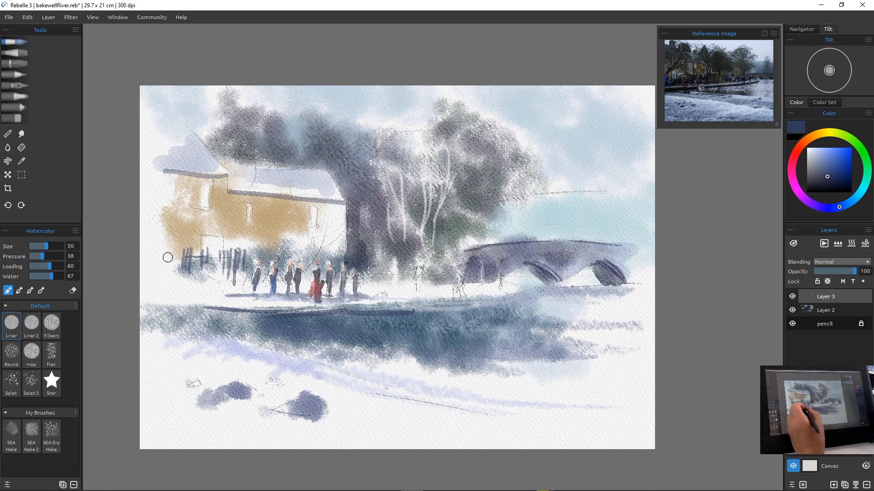
pyautogui.moveTo(167, 254); pyautogui.dragTo(242, 269)
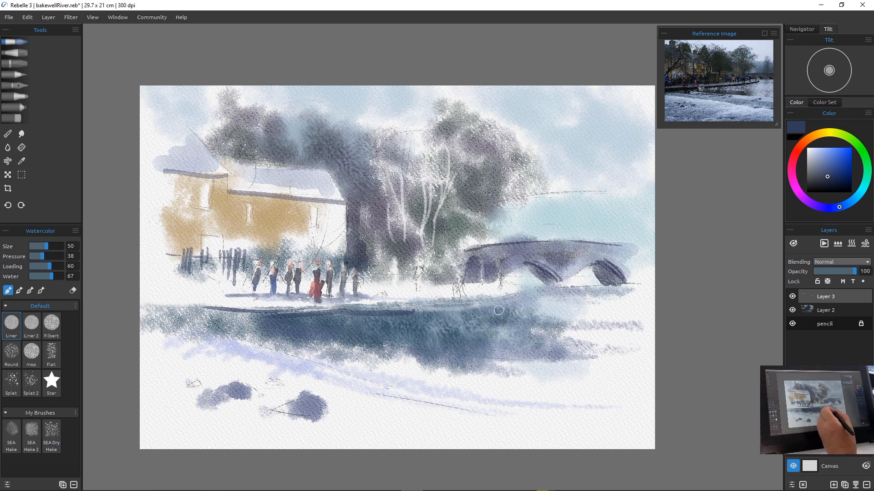
# Extend the dark bank edge towards the bridge and paint thin horizontal ripple lines on the water below the arches
pyautogui.moveTo(498, 311)
pyautogui.mouseDown()
pyautogui.moveTo(421, 310)
pyautogui.moveTo(498, 320)
pyautogui.mouseUp()
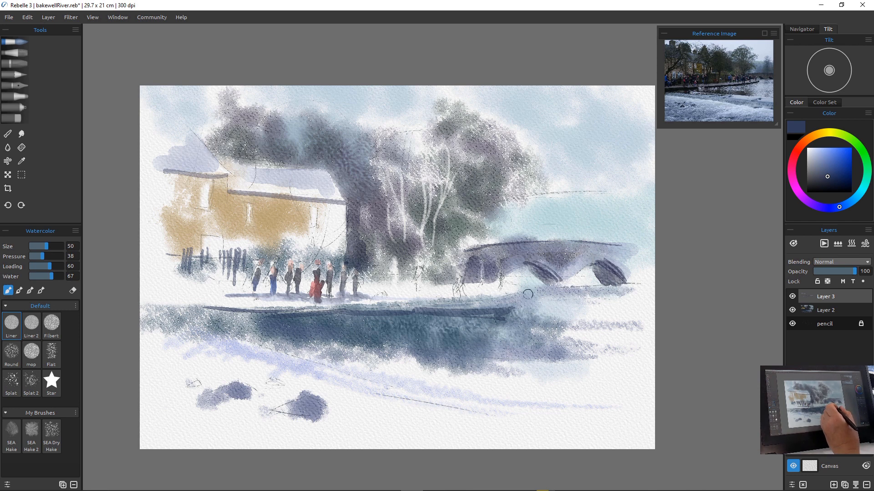
pyautogui.moveTo(506, 301); pyautogui.dragTo(447, 309)
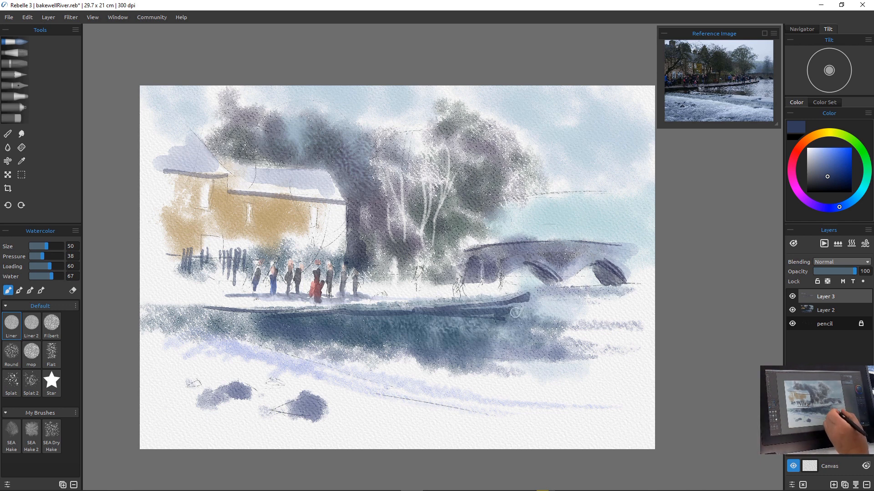
pyautogui.moveTo(519, 300); pyautogui.dragTo(612, 308)
pyautogui.moveTo(467, 316); pyautogui.dragTo(596, 321)
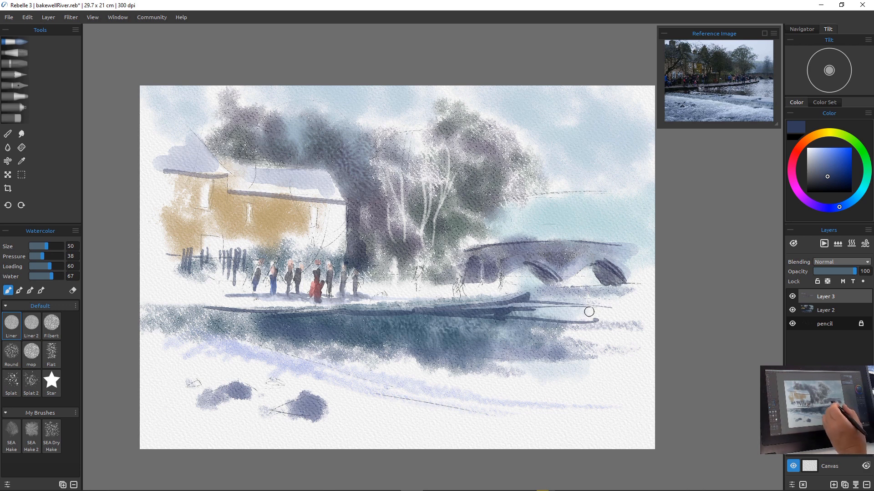
pyautogui.moveTo(548, 291)
pyautogui.mouseDown()
pyautogui.moveTo(624, 295)
pyautogui.moveTo(632, 284)
pyautogui.moveTo(522, 283)
pyautogui.mouseUp()
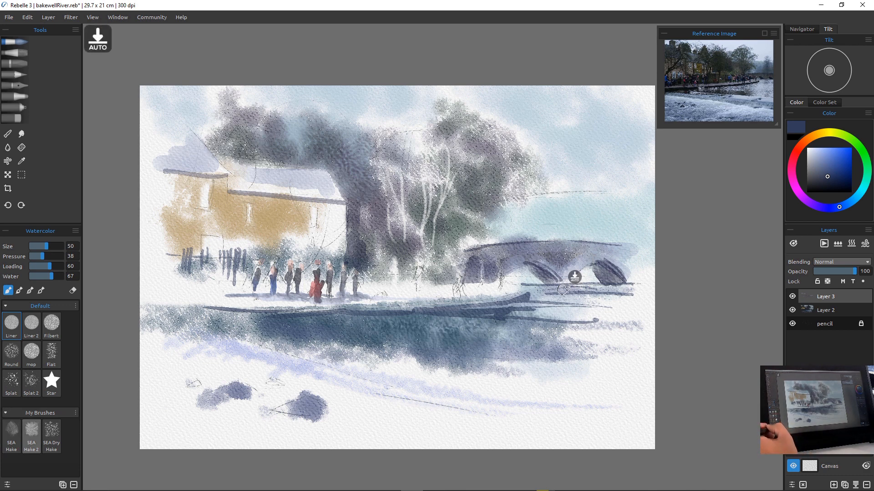
# Paint dark blue dry-brush foliage on the crown of the tree above the bridge with the SEA Dry Hake brush at size 90
pyautogui.click(52, 433)
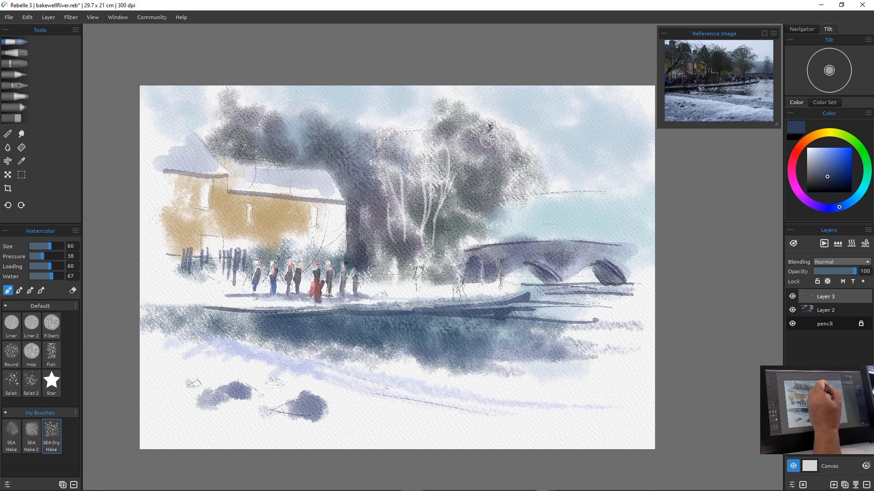
pyautogui.press(']')
pyautogui.press(']')
pyautogui.press(']')
pyautogui.press(']')
pyautogui.press('[')
pyautogui.moveTo(491, 129)
pyautogui.mouseDown()
pyautogui.moveTo(507, 139)
pyautogui.moveTo(502, 122)
pyautogui.moveTo(495, 144)
pyautogui.moveTo(515, 142)
pyautogui.moveTo(507, 165)
pyautogui.moveTo(525, 166)
pyautogui.moveTo(493, 192)
pyautogui.mouseUp()
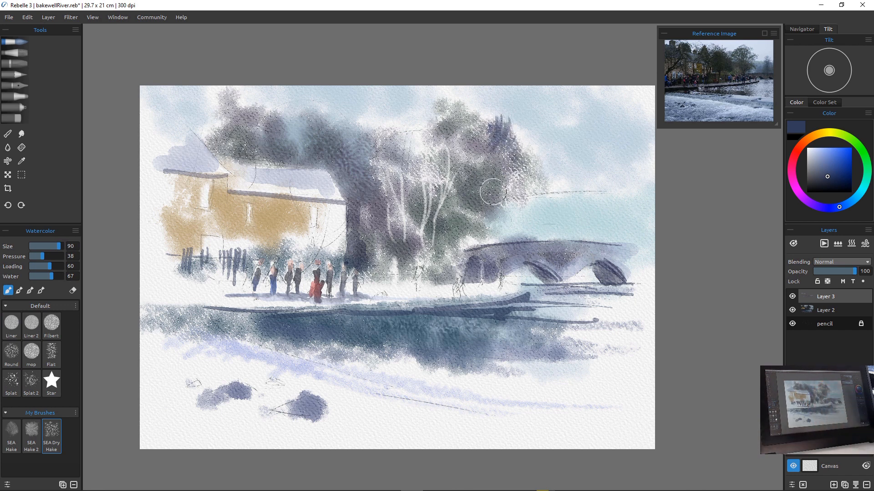
# Extend the dark blue dry-brush foliage across the top, middle and left side of the tree crown above the bridge
pyautogui.moveTo(439, 132)
pyautogui.mouseDown()
pyautogui.moveTo(465, 119)
pyautogui.moveTo(453, 134)
pyautogui.moveTo(435, 136)
pyautogui.moveTo(416, 116)
pyautogui.moveTo(429, 152)
pyautogui.mouseUp()
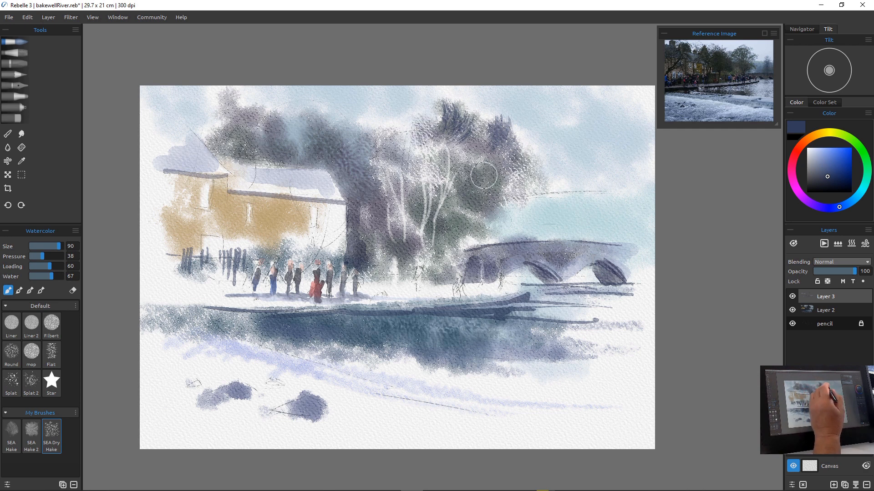
pyautogui.moveTo(480, 185)
pyautogui.mouseDown()
pyautogui.moveTo(502, 158)
pyautogui.moveTo(503, 185)
pyautogui.moveTo(522, 192)
pyautogui.moveTo(476, 197)
pyautogui.mouseUp()
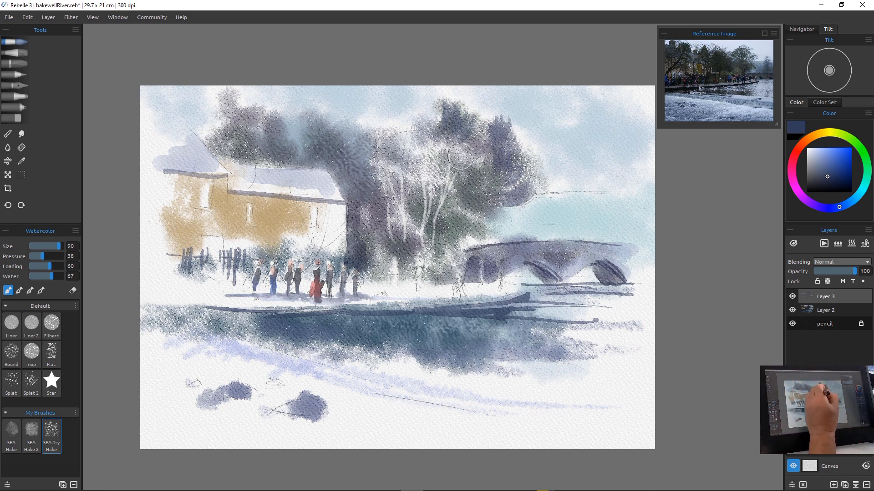
pyautogui.moveTo(423, 146)
pyautogui.mouseDown()
pyautogui.moveTo(406, 124)
pyautogui.moveTo(419, 162)
pyautogui.moveTo(414, 147)
pyautogui.moveTo(413, 170)
pyautogui.moveTo(399, 159)
pyautogui.moveTo(424, 132)
pyautogui.moveTo(424, 114)
pyautogui.moveTo(445, 181)
pyautogui.moveTo(431, 191)
pyautogui.moveTo(401, 168)
pyautogui.moveTo(404, 193)
pyautogui.moveTo(413, 137)
pyautogui.moveTo(436, 233)
pyautogui.mouseUp()
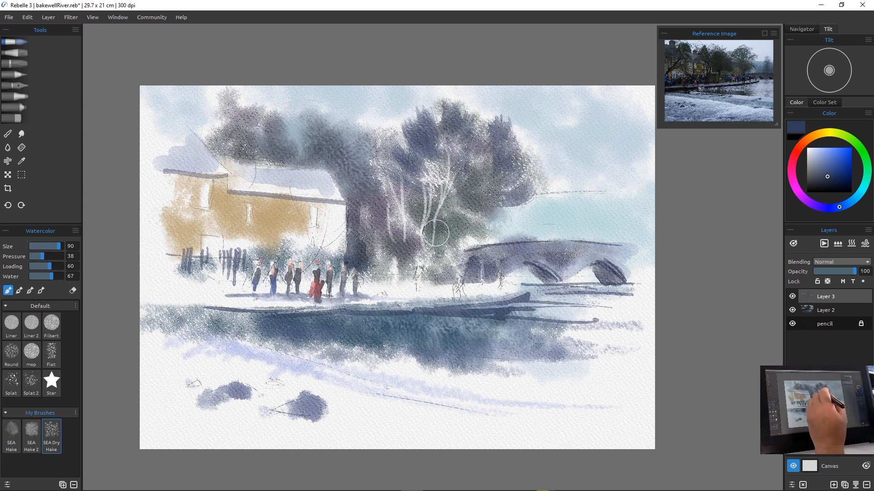
# Darken the base of the large tree trunk beside the figures with dense dark blue dry-brush strokes
pyautogui.moveTo(435, 233)
pyautogui.mouseDown()
pyautogui.moveTo(390, 248)
pyautogui.moveTo(389, 235)
pyautogui.moveTo(366, 260)
pyautogui.mouseUp()
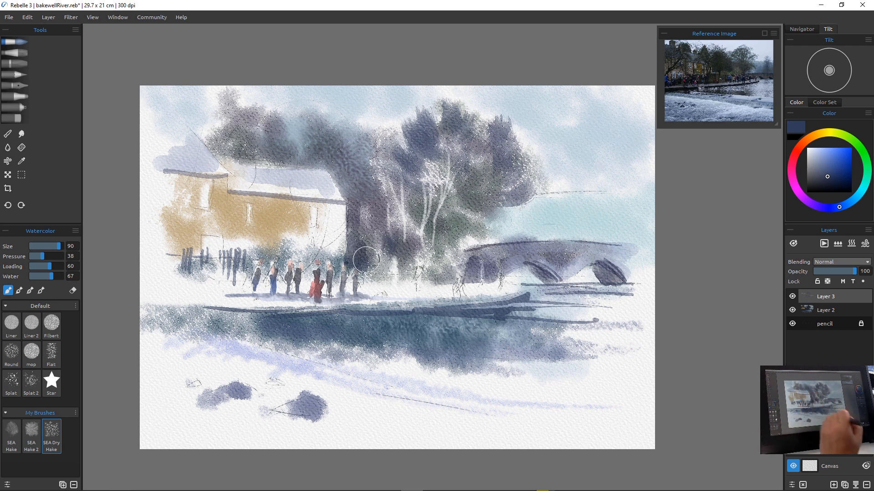
pyautogui.moveTo(368, 226)
pyautogui.mouseDown()
pyautogui.moveTo(367, 259)
pyautogui.moveTo(379, 244)
pyautogui.moveTo(382, 258)
pyautogui.moveTo(407, 256)
pyautogui.moveTo(362, 258)
pyautogui.moveTo(435, 249)
pyautogui.mouseUp()
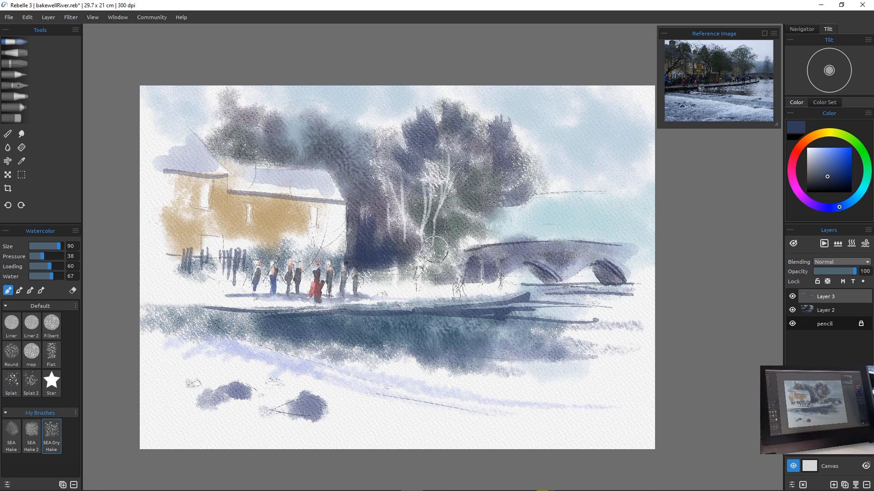
pyautogui.press('e')
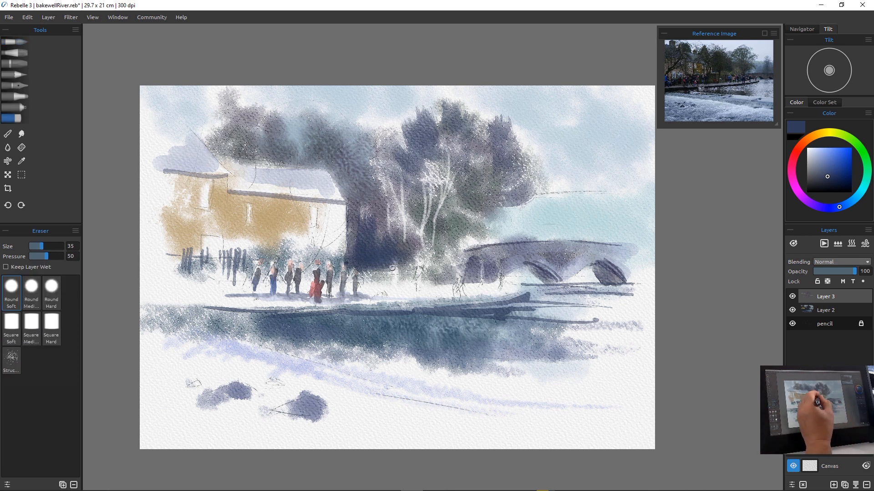
pyautogui.press('w')
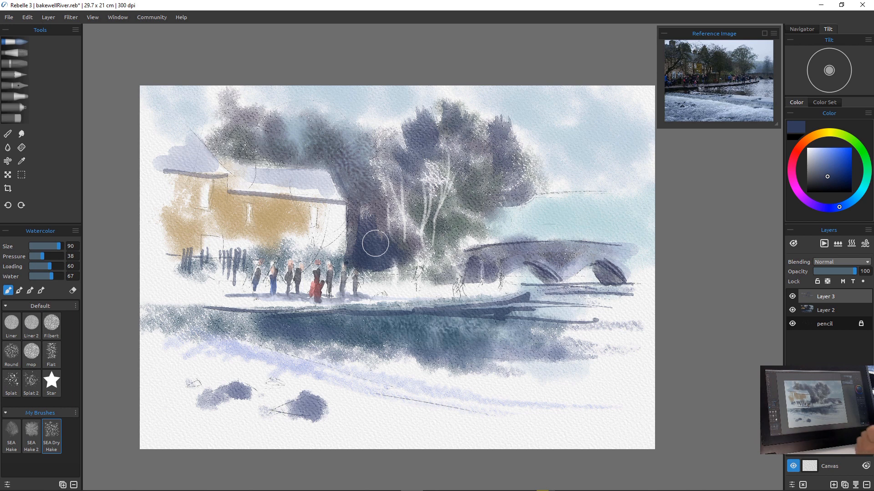
# Choose a muted grey-blue and add light dry-brush texture to the snowy roof of the long house wing
pyautogui.click(822, 154)
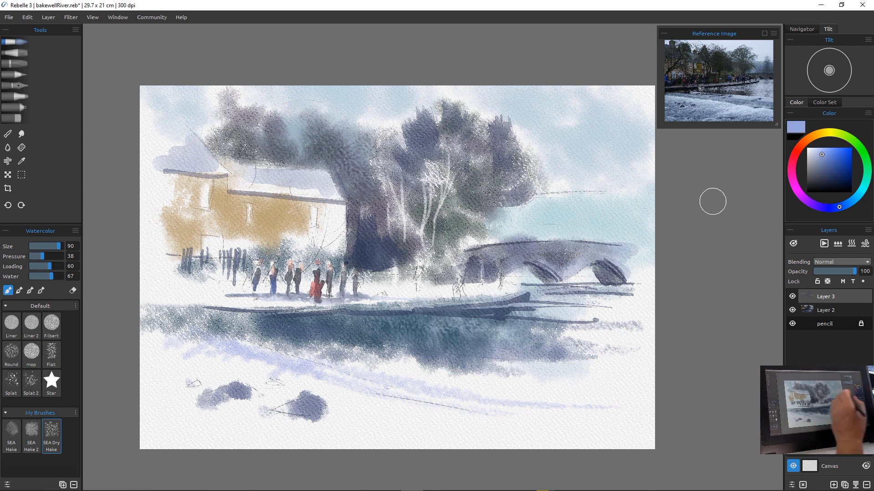
pyautogui.click(825, 175)
pyautogui.click(815, 171)
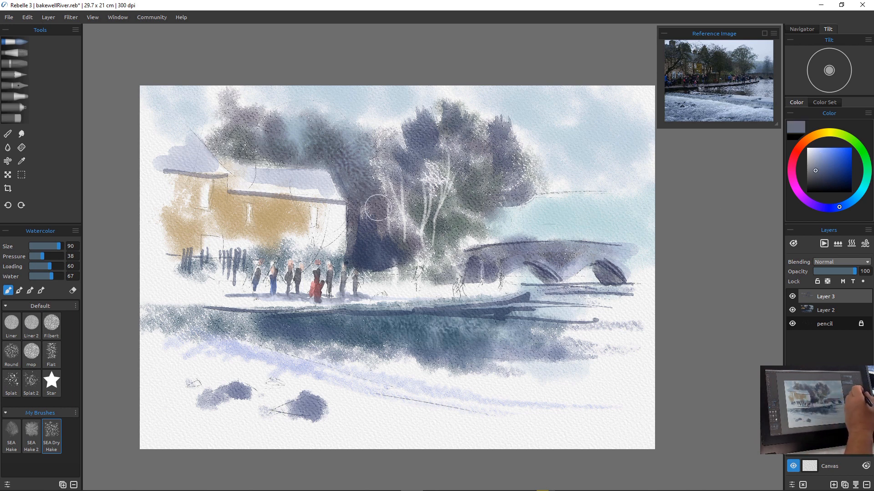
pyautogui.moveTo(316, 177)
pyautogui.mouseDown()
pyautogui.moveTo(237, 177)
pyautogui.moveTo(315, 185)
pyautogui.moveTo(236, 183)
pyautogui.moveTo(269, 185)
pyautogui.mouseUp()
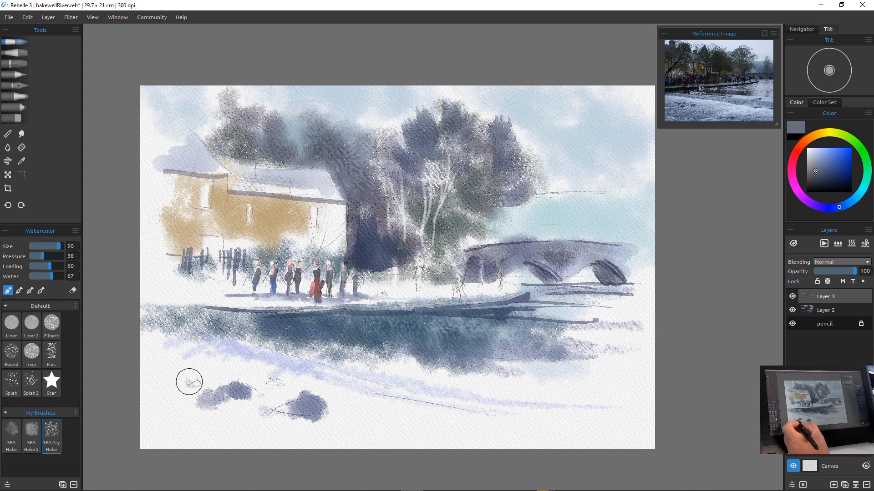
# Paint short slanted grey-blue dry-brush strokes along the weir, from its left end to the lower right foreground
pyautogui.moveTo(212, 340)
pyautogui.mouseDown()
pyautogui.moveTo(236, 343)
pyautogui.moveTo(228, 355)
pyautogui.moveTo(287, 364)
pyautogui.mouseUp()
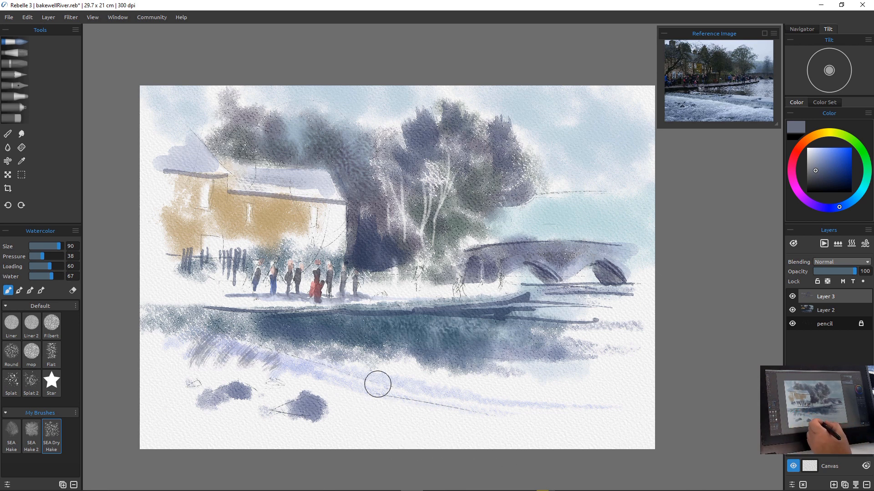
pyautogui.moveTo(376, 383)
pyautogui.mouseDown()
pyautogui.moveTo(391, 397)
pyautogui.moveTo(410, 389)
pyautogui.moveTo(399, 403)
pyautogui.moveTo(428, 395)
pyautogui.moveTo(418, 405)
pyautogui.moveTo(478, 402)
pyautogui.moveTo(469, 407)
pyautogui.moveTo(483, 416)
pyautogui.moveTo(505, 403)
pyautogui.moveTo(495, 427)
pyautogui.moveTo(517, 414)
pyautogui.moveTo(534, 424)
pyautogui.moveTo(555, 409)
pyautogui.moveTo(545, 430)
pyautogui.moveTo(563, 432)
pyautogui.mouseUp()
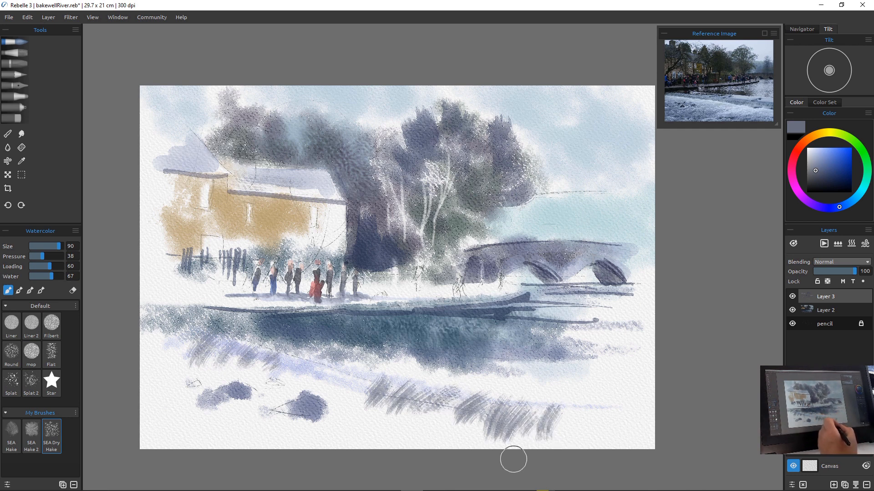
pyautogui.moveTo(335, 383)
pyautogui.mouseDown()
pyautogui.moveTo(363, 388)
pyautogui.moveTo(353, 395)
pyautogui.moveTo(370, 401)
pyautogui.mouseUp()
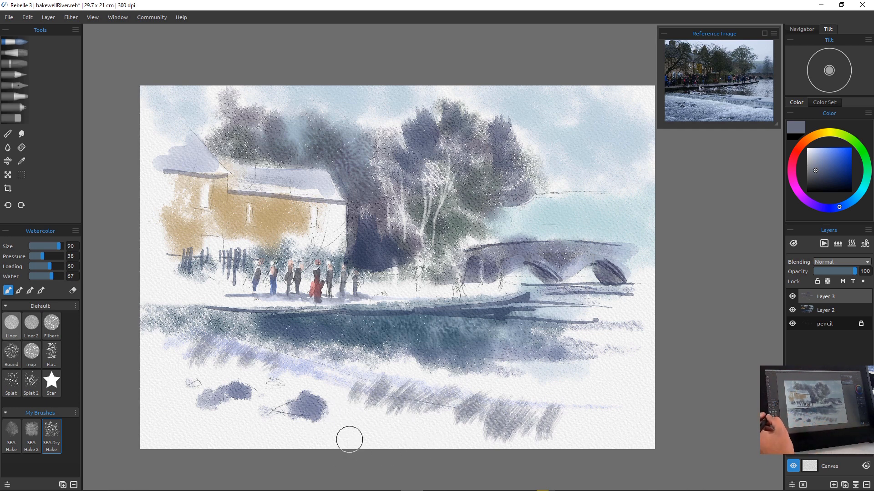
# Try mid blue Liner strokes along the weir's upper edge, undoing the broad one and reducing the brush size to 40
pyautogui.click(11, 323)
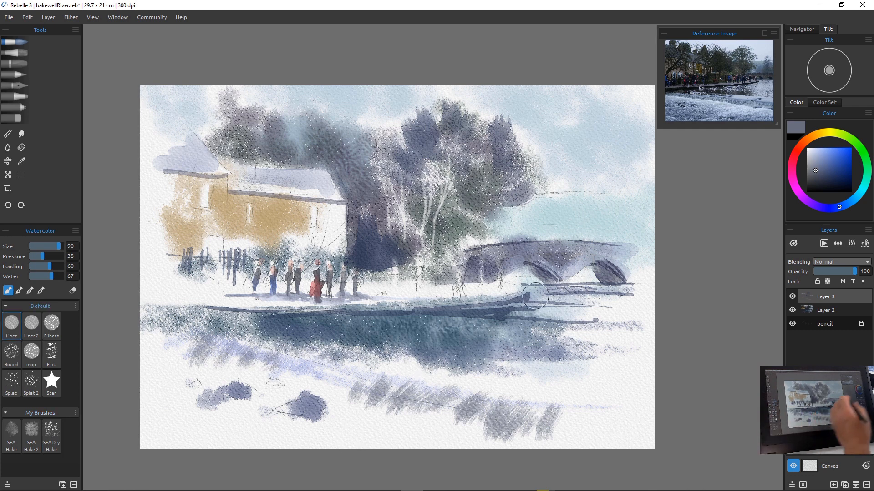
pyautogui.click(821, 152)
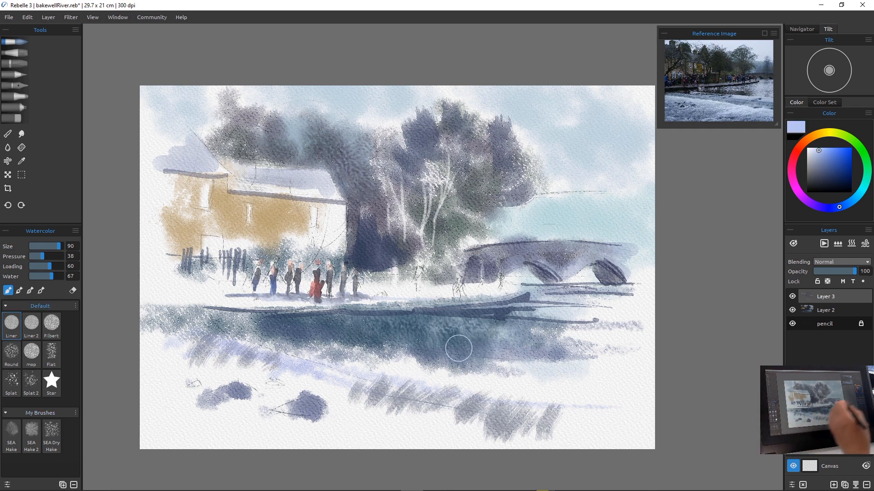
pyautogui.click(821, 160)
pyautogui.moveTo(371, 375); pyautogui.dragTo(484, 394)
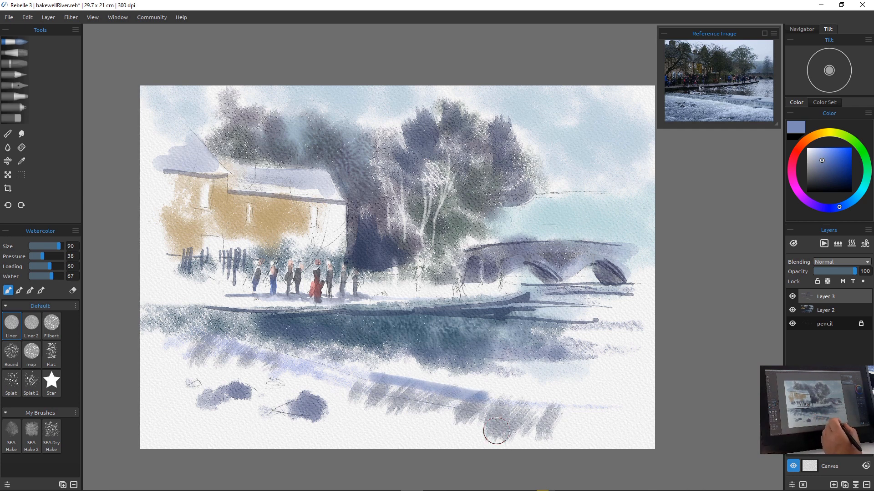
pyautogui.hotkey('ctrl', 'z')
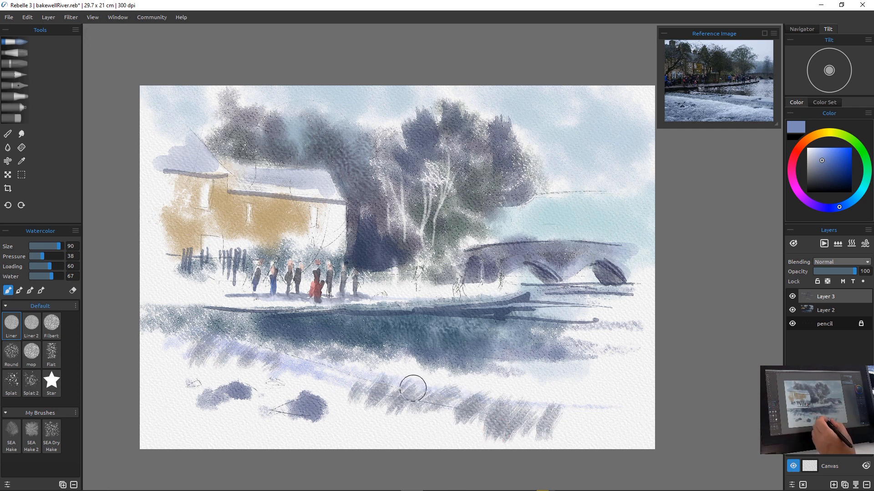
pyautogui.press('[')
pyautogui.press('[')
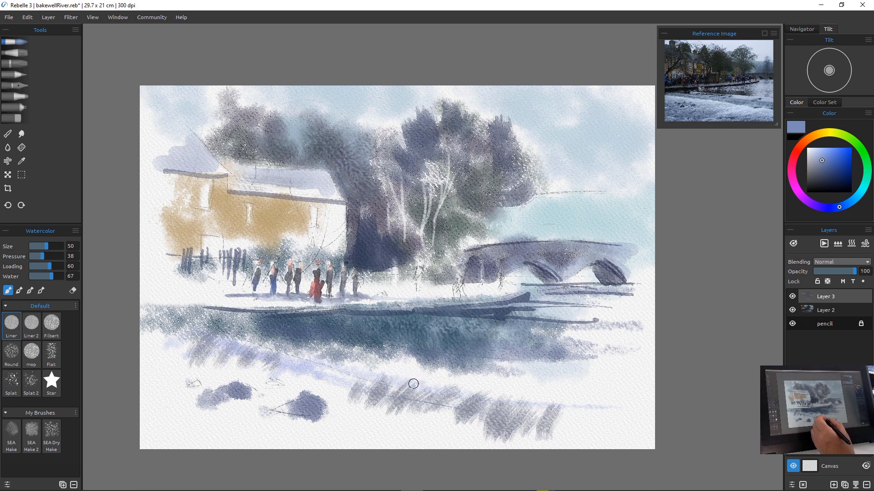
pyautogui.moveTo(427, 386)
pyautogui.mouseDown()
pyautogui.moveTo(602, 396)
pyautogui.moveTo(352, 371)
pyautogui.mouseUp()
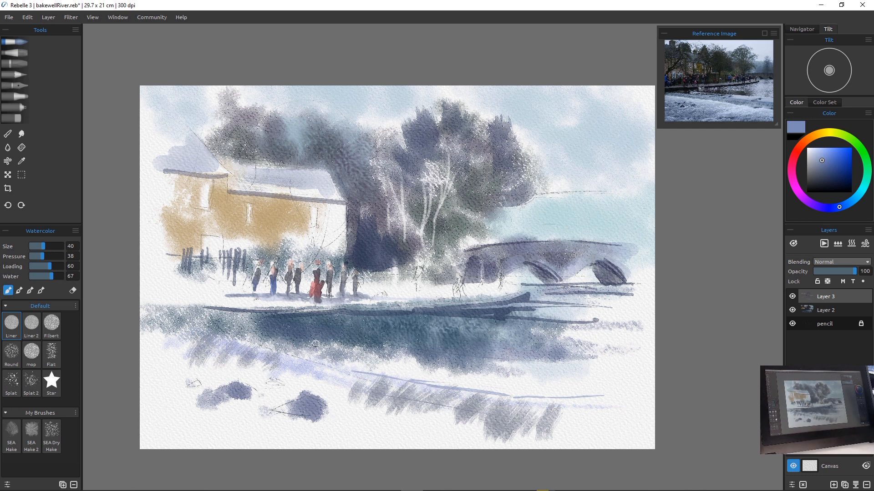
# Undo the thin Liner strokes and paint a soft blue line along the weir's upper edge with the Filbert brush
pyautogui.hotkey('ctrl', 'z')
pyautogui.hotkey('ctrl', 'z')
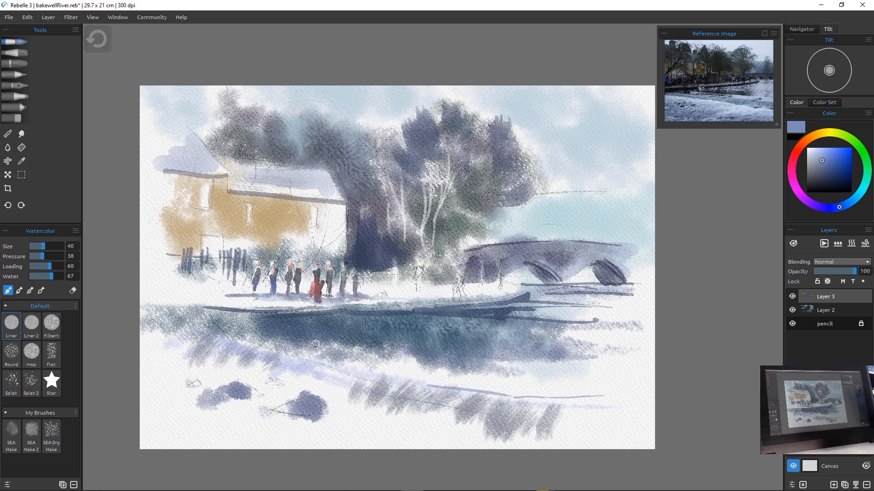
pyautogui.hotkey('ctrl', 'z')
pyautogui.hotkey('ctrl', 'z')
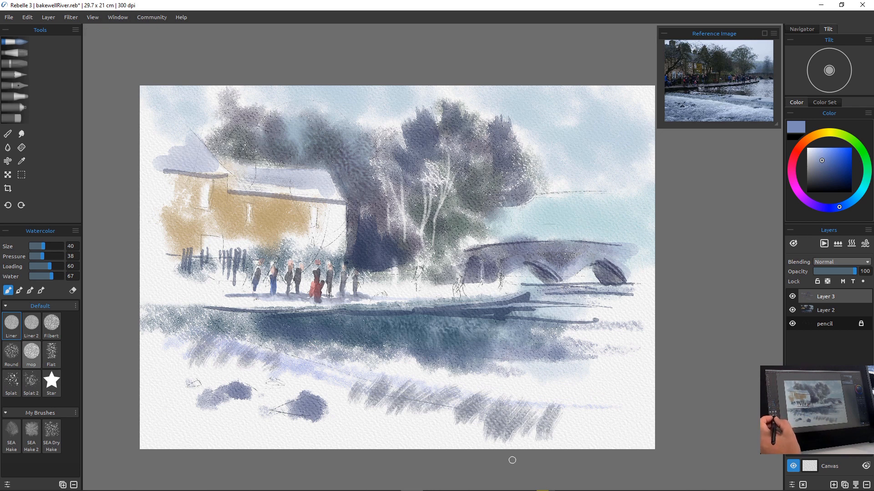
pyautogui.click(52, 326)
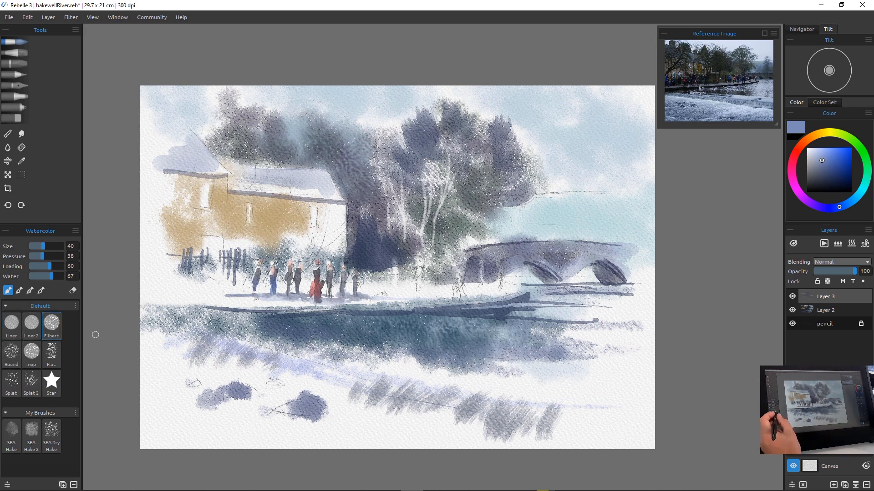
pyautogui.moveTo(433, 384)
pyautogui.mouseDown()
pyautogui.moveTo(568, 392)
pyautogui.moveTo(452, 388)
pyautogui.moveTo(552, 397)
pyautogui.mouseUp()
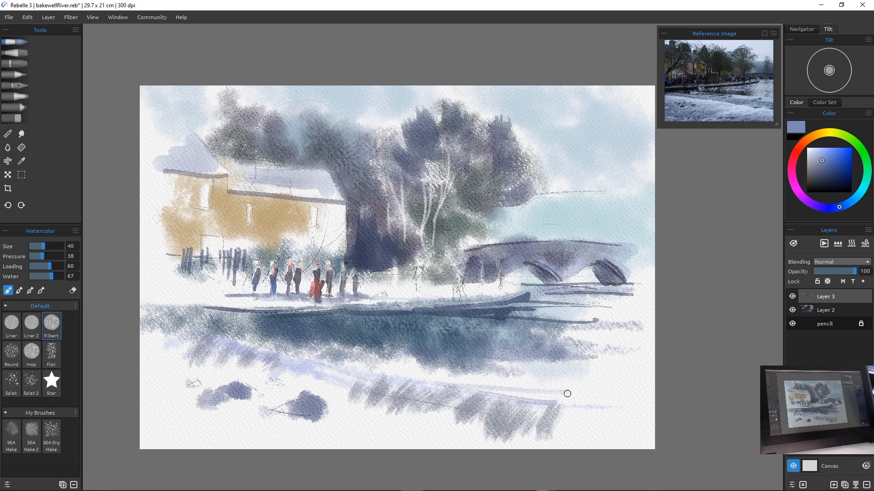
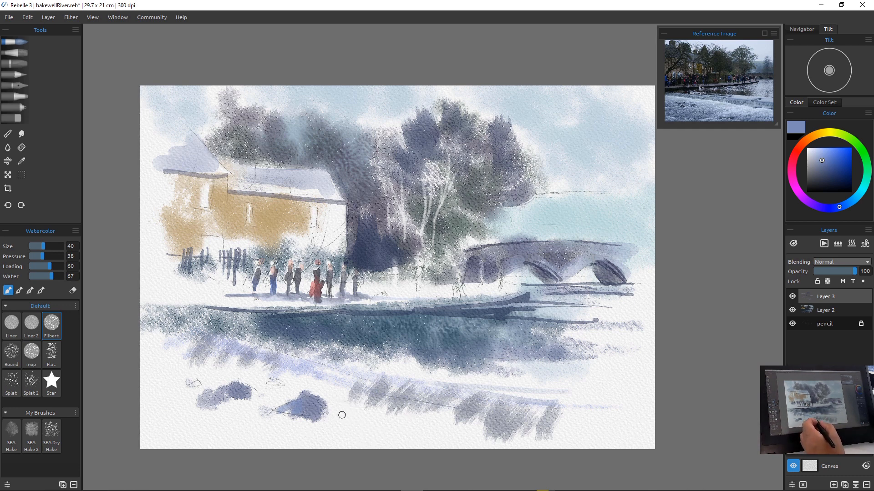
# Set the Filbert brush size to 80
pyautogui.press(']')
pyautogui.press(']')
pyautogui.press(']')
pyautogui.press(']')
pyautogui.press(']')
pyautogui.press(']')
pyautogui.press('[')
pyautogui.press('[')
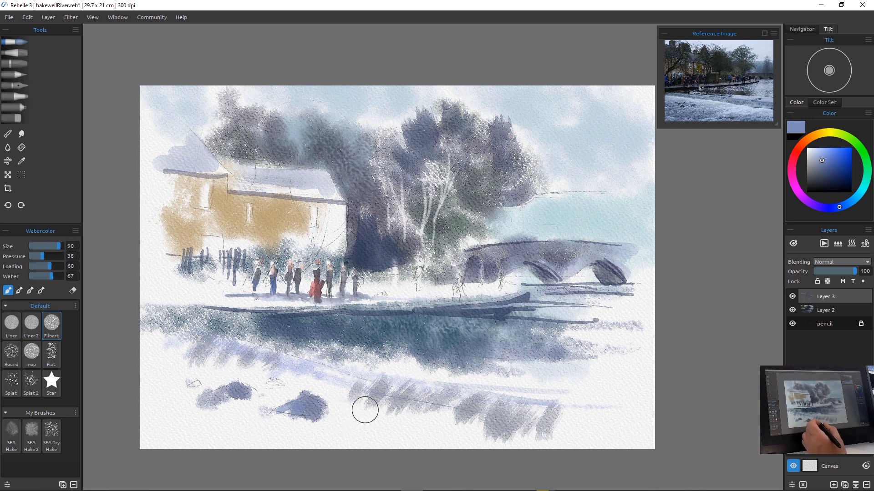
# Try soft pale blue snow shadows beside and below the large foreground rock, and undo them
pyautogui.moveTo(368, 408); pyautogui.dragTo(349, 416)
pyautogui.moveTo(428, 416); pyautogui.dragTo(314, 414)
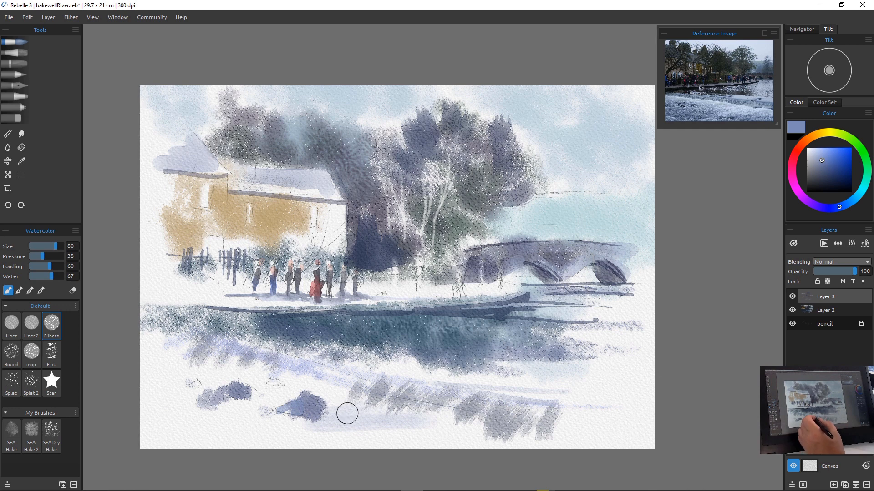
pyautogui.moveTo(339, 399)
pyautogui.mouseDown()
pyautogui.moveTo(313, 426)
pyautogui.moveTo(374, 416)
pyautogui.moveTo(407, 425)
pyautogui.moveTo(427, 415)
pyautogui.moveTo(416, 432)
pyautogui.moveTo(431, 433)
pyautogui.moveTo(269, 432)
pyautogui.mouseUp()
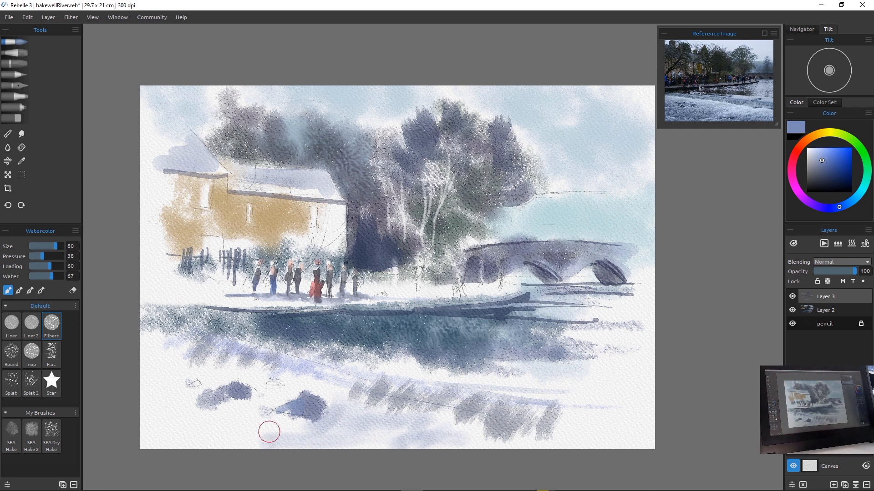
pyautogui.hotkey('ctrl', 'z')
pyautogui.hotkey('ctrl', 'z')
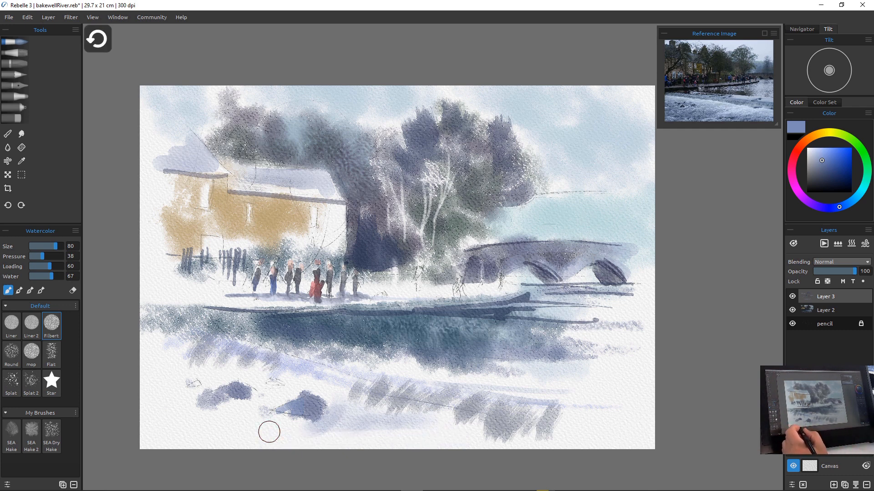
pyautogui.hotkey('ctrl', 'z')
pyautogui.hotkey('ctrl', 'z')
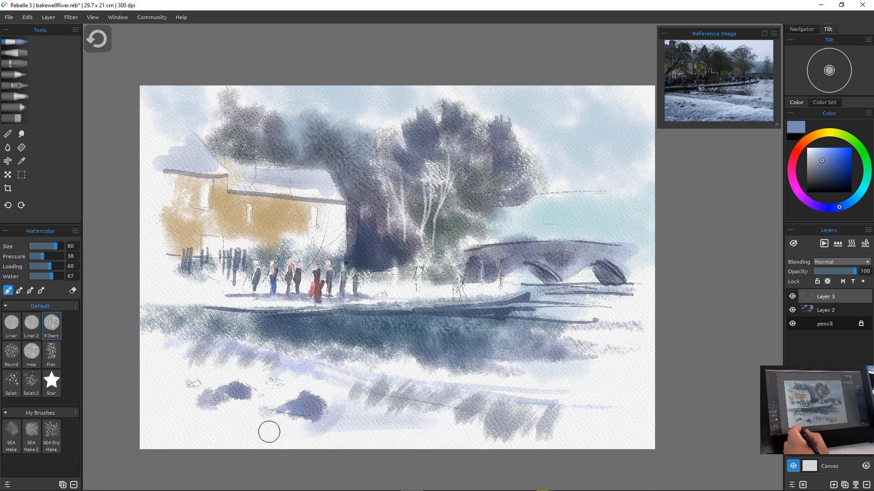
pyautogui.hotkey('ctrl', 'z')
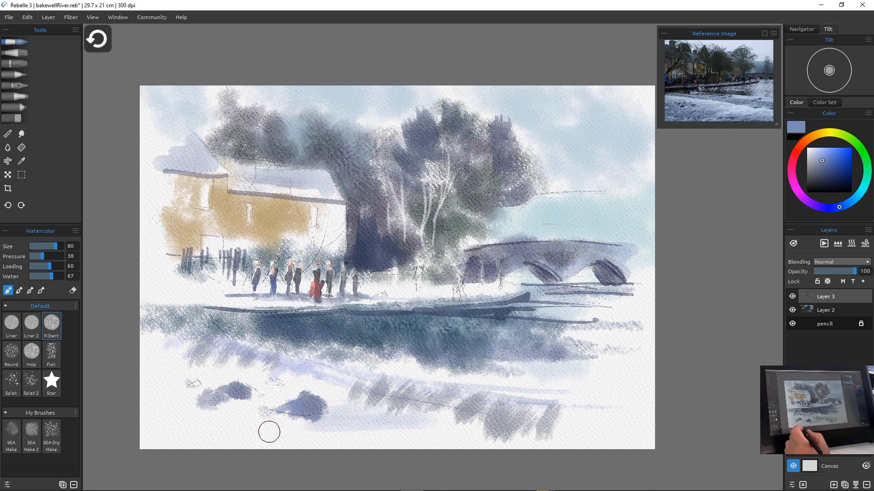
pyautogui.hotkey('ctrl', 'z')
pyautogui.hotkey('ctrl', 'z')
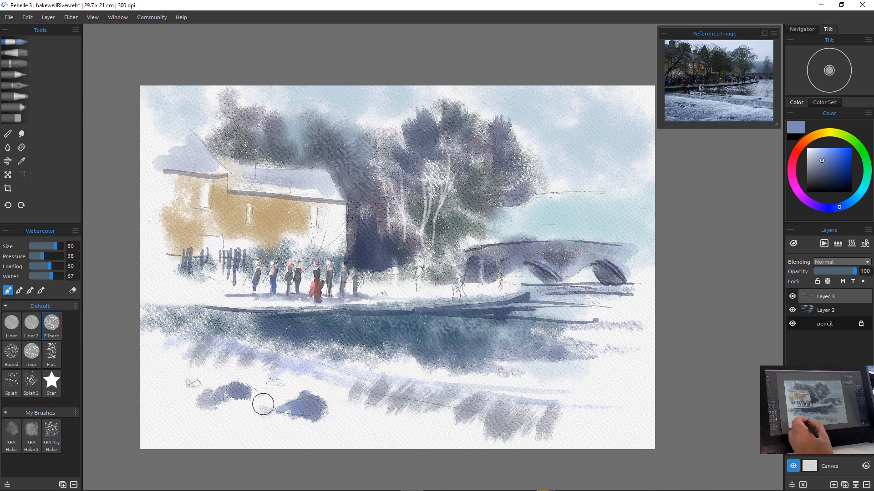
# Paint broad pale blue snow shadows across the foreground below the rocks, and undo the most recent strokes
pyautogui.moveTo(224, 417)
pyautogui.mouseDown()
pyautogui.moveTo(157, 424)
pyautogui.moveTo(246, 425)
pyautogui.moveTo(178, 427)
pyautogui.moveTo(270, 441)
pyautogui.moveTo(435, 442)
pyautogui.mouseUp()
pyautogui.moveTo(269, 443); pyautogui.dragTo(107, 447)
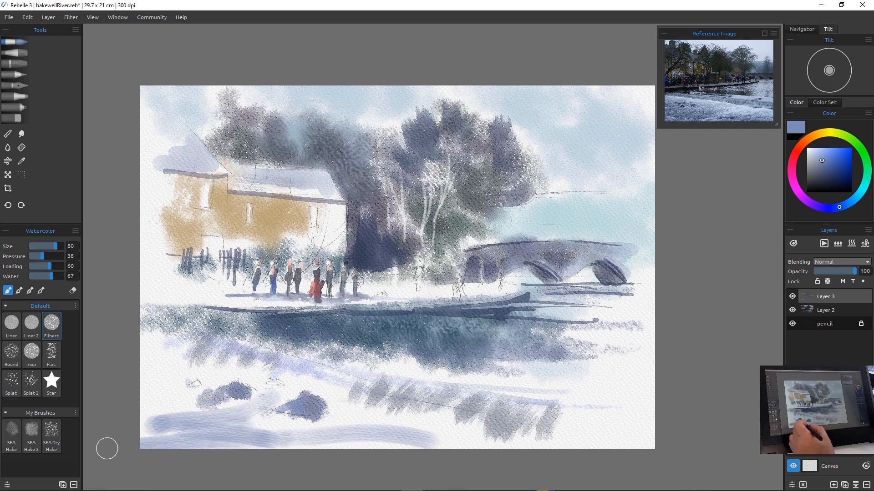
pyautogui.moveTo(211, 380)
pyautogui.mouseDown()
pyautogui.moveTo(98, 405)
pyautogui.moveTo(185, 403)
pyautogui.moveTo(156, 429)
pyautogui.moveTo(94, 450)
pyautogui.mouseUp()
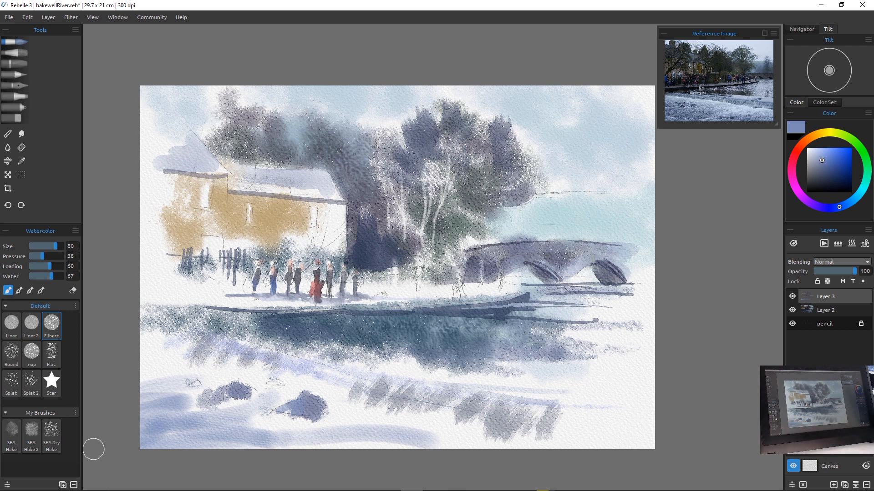
pyautogui.hotkey('ctrl', 'z')
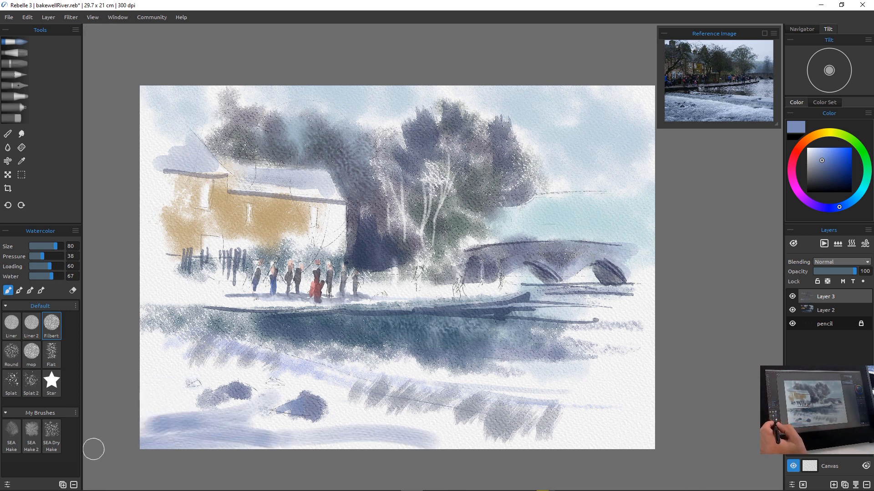
pyautogui.hotkey('ctrl', 'z')
pyautogui.hotkey('ctrl', 'z')
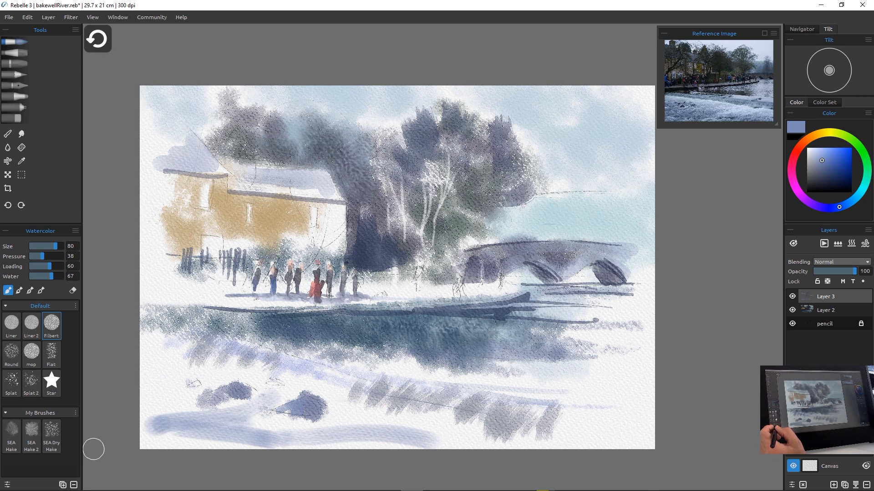
# Undo the last pale blue stroke and paint textured blue snow shadows across the lower-left foreground around the rocks with the SEA Hake 2 brush
pyautogui.hotkey('ctrl', 'z')
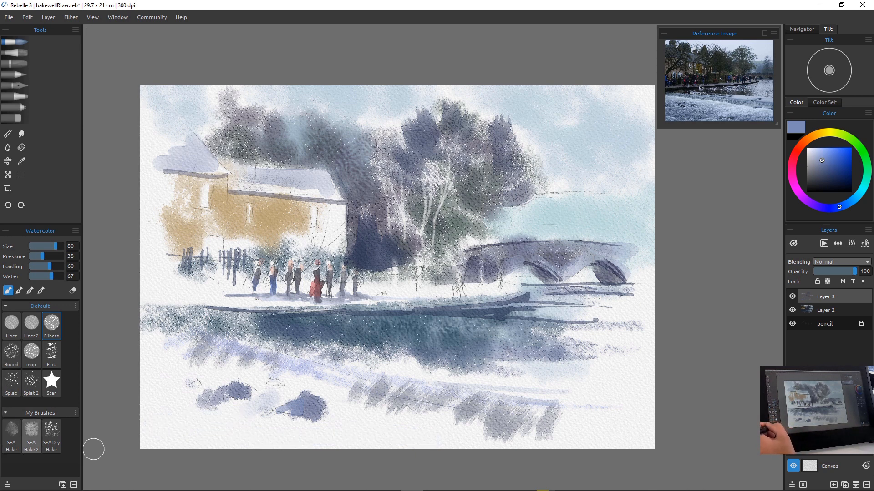
pyautogui.click(32, 432)
pyautogui.moveTo(253, 423)
pyautogui.mouseDown()
pyautogui.moveTo(151, 445)
pyautogui.moveTo(275, 445)
pyautogui.moveTo(227, 434)
pyautogui.moveTo(370, 441)
pyautogui.moveTo(346, 434)
pyautogui.moveTo(460, 445)
pyautogui.mouseUp()
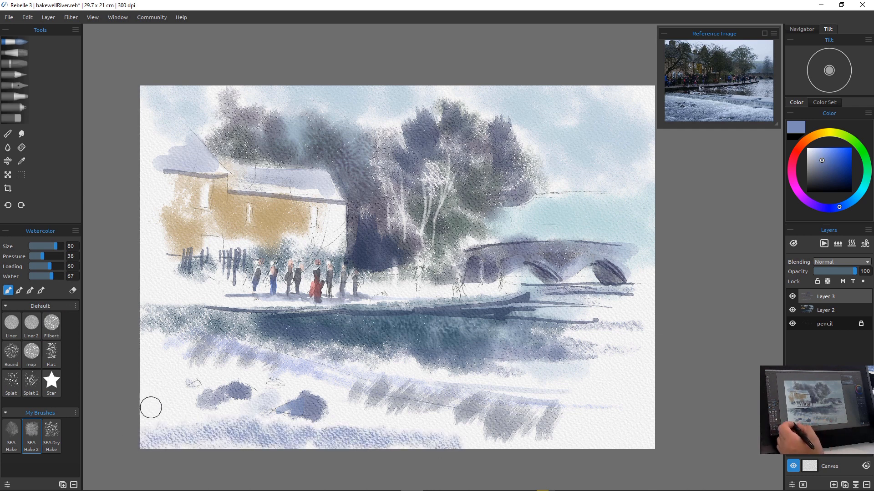
pyautogui.moveTo(176, 400); pyautogui.dragTo(221, 416)
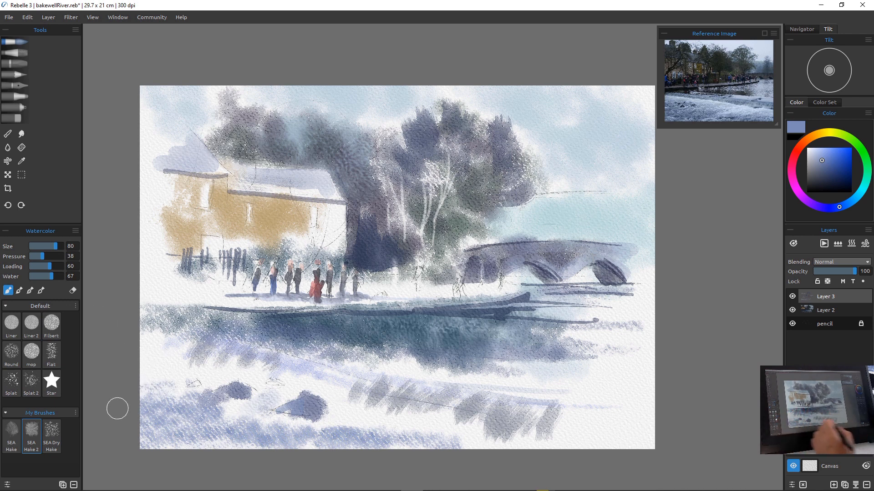
pyautogui.moveTo(229, 424)
pyautogui.mouseDown()
pyautogui.moveTo(255, 443)
pyautogui.moveTo(149, 419)
pyautogui.moveTo(134, 433)
pyautogui.moveTo(222, 423)
pyautogui.moveTo(314, 448)
pyautogui.mouseUp()
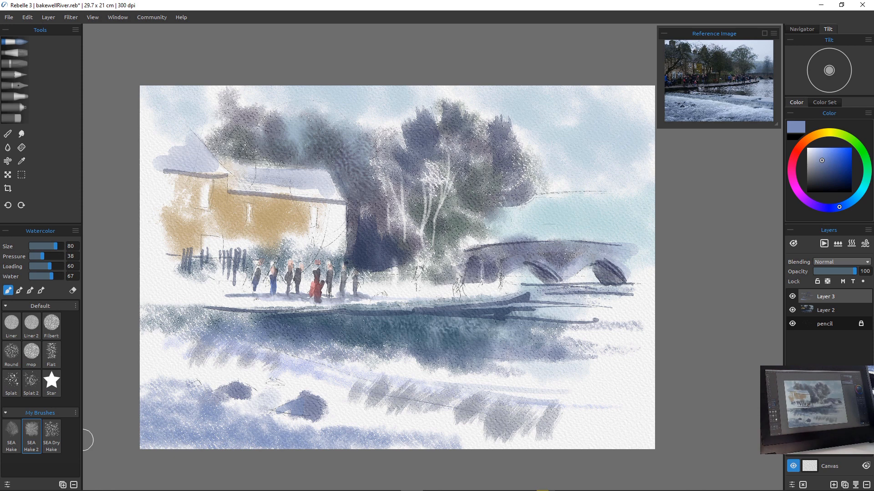
# Erase thin horizontal light streaks on Layer 2 across the right half of the river and along its lower edge with the Round Soft eraser
pyautogui.click(828, 310)
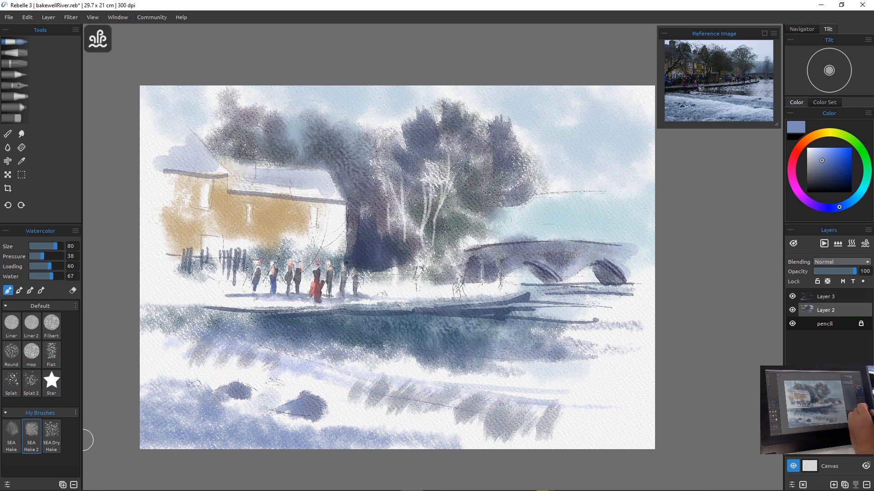
pyautogui.press('e')
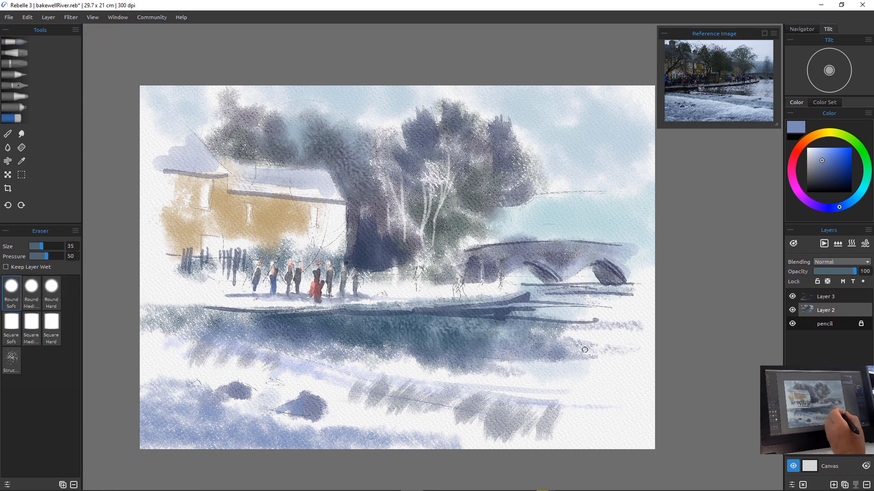
pyautogui.moveTo(602, 346); pyautogui.dragTo(378, 335)
pyautogui.press('e')
pyautogui.press('e')
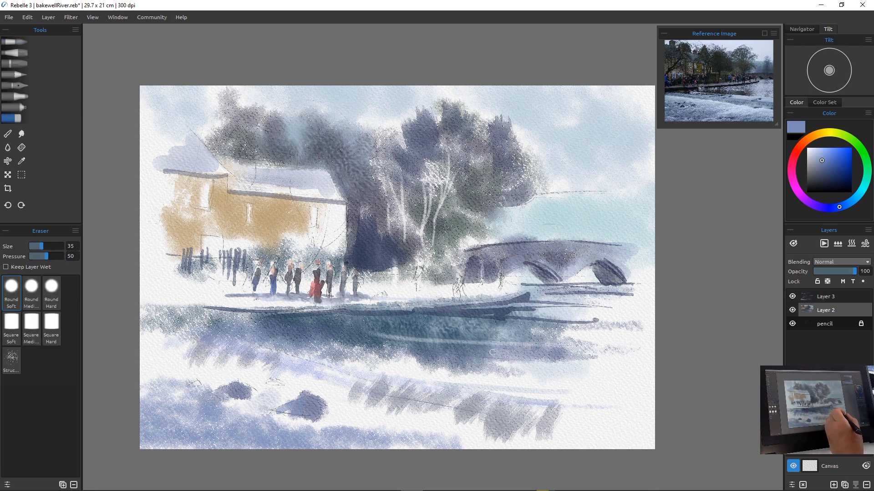
pyautogui.moveTo(565, 338); pyautogui.dragTo(427, 336)
pyautogui.press('e')
pyautogui.press('e')
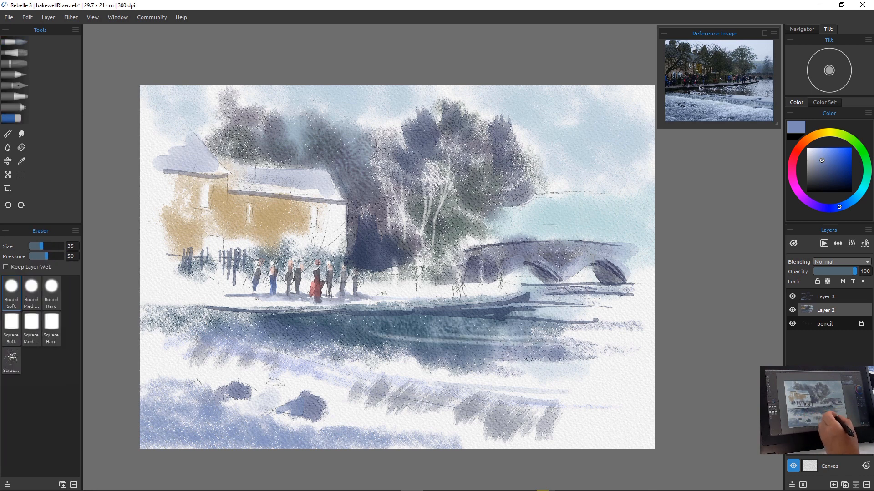
pyautogui.moveTo(512, 368); pyautogui.dragTo(314, 360)
pyautogui.press('e')
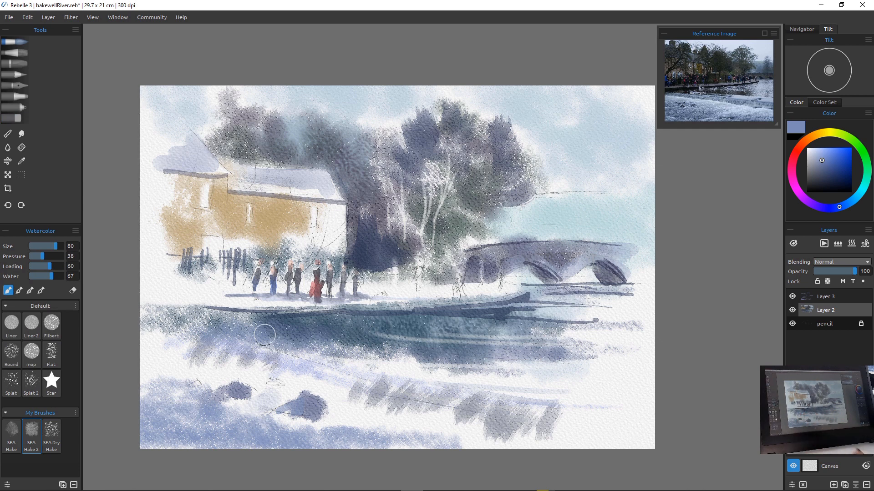
# Erase longer light ripples through the middle of the dark water, extending them towards the river's right side
pyautogui.press('e')
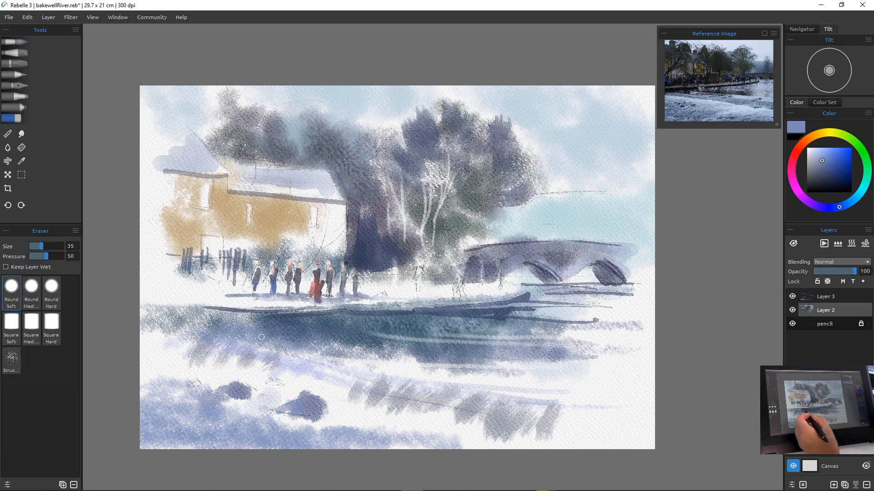
pyautogui.moveTo(264, 335); pyautogui.dragTo(454, 337)
pyautogui.moveTo(377, 329); pyautogui.dragTo(569, 341)
pyautogui.press('e')
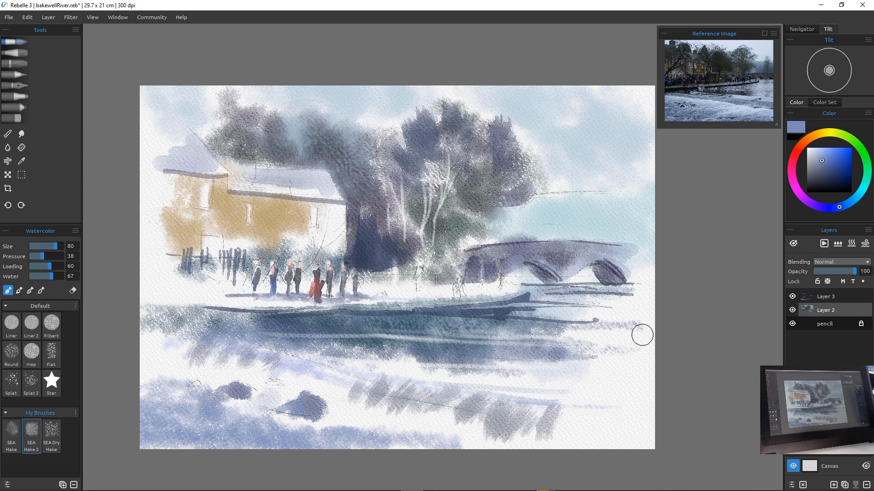
pyautogui.press('e')
pyautogui.moveTo(592, 335); pyautogui.dragTo(421, 335)
pyautogui.moveTo(476, 347); pyautogui.dragTo(596, 349)
pyautogui.press('e')
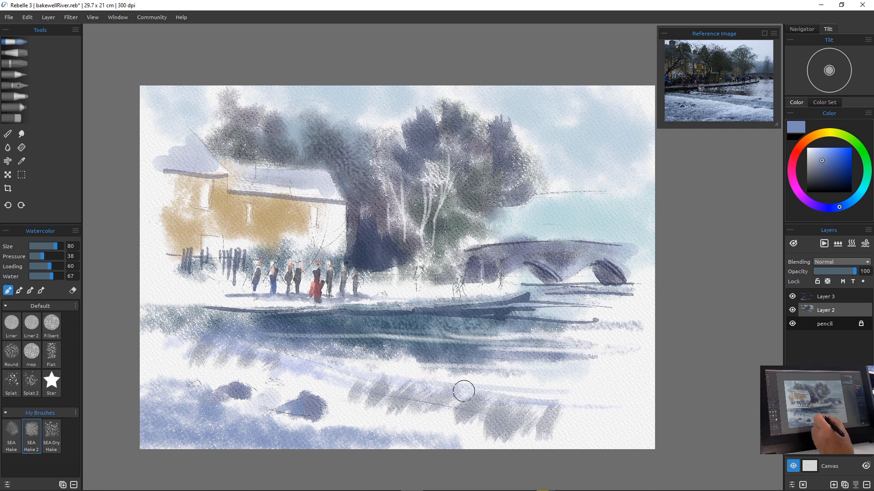
# Choose a more saturated blue and paint strokes along the weir's right side and the water above it, reducing the SEA Hake 2 brush to size 50
pyautogui.click(838, 160)
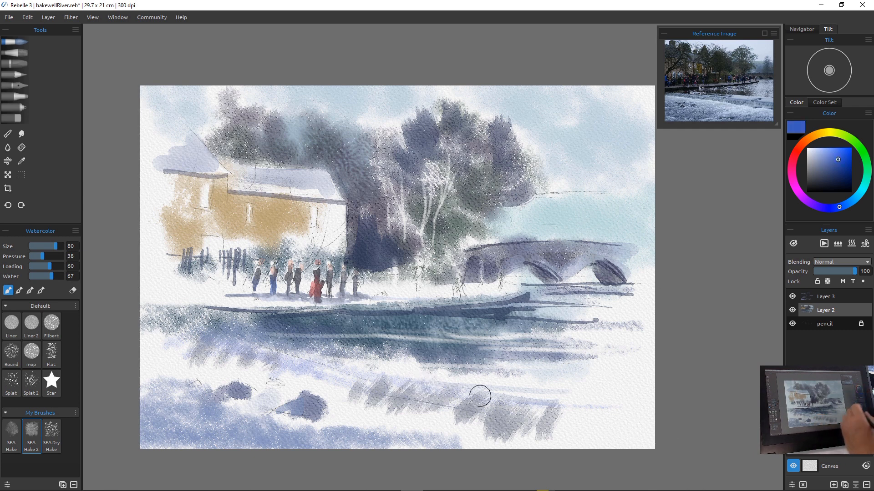
pyautogui.moveTo(480, 396); pyautogui.dragTo(635, 413)
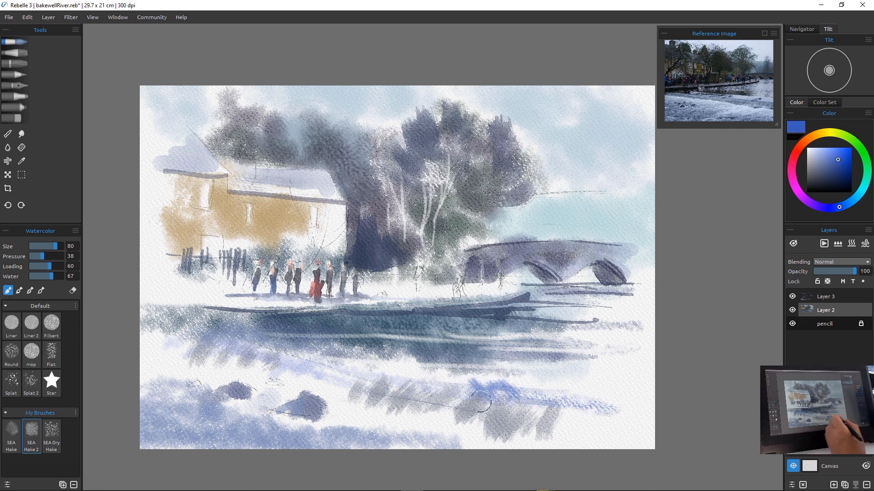
pyautogui.press('[')
pyautogui.press('[')
pyautogui.press('[')
pyautogui.moveTo(485, 392)
pyautogui.mouseDown()
pyautogui.moveTo(380, 374)
pyautogui.moveTo(564, 396)
pyautogui.moveTo(519, 391)
pyautogui.moveTo(527, 387)
pyautogui.moveTo(520, 418)
pyautogui.moveTo(422, 388)
pyautogui.moveTo(502, 366)
pyautogui.moveTo(476, 363)
pyautogui.moveTo(644, 365)
pyautogui.moveTo(533, 370)
pyautogui.moveTo(640, 376)
pyautogui.mouseUp()
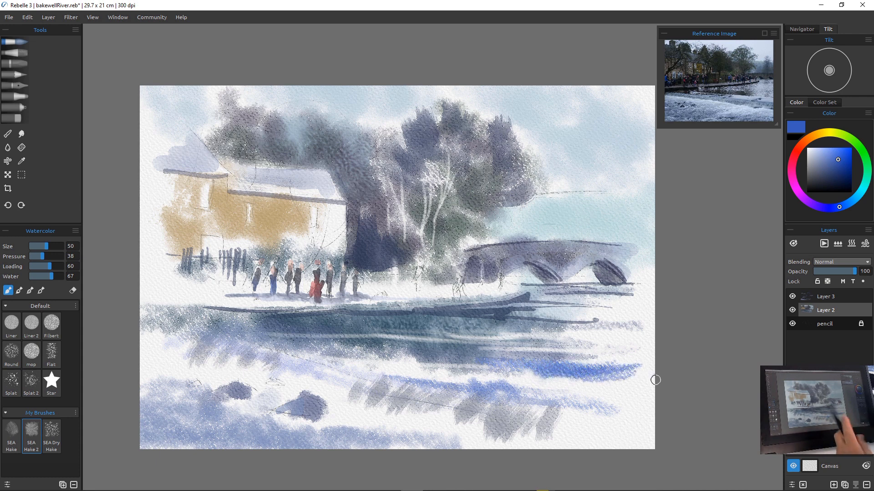
# Erase a soft light edge on Layer 2 where the dark water meets the left part of the weir
pyautogui.press('e')
pyautogui.press('e')
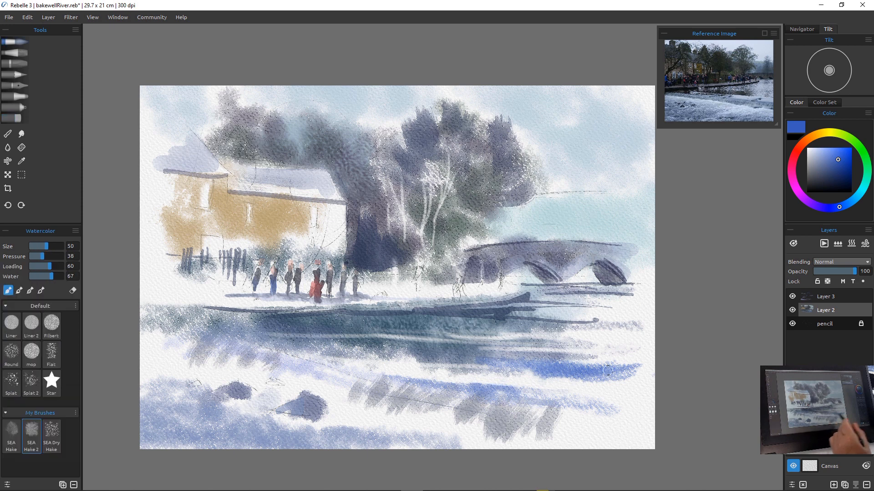
pyautogui.press('e')
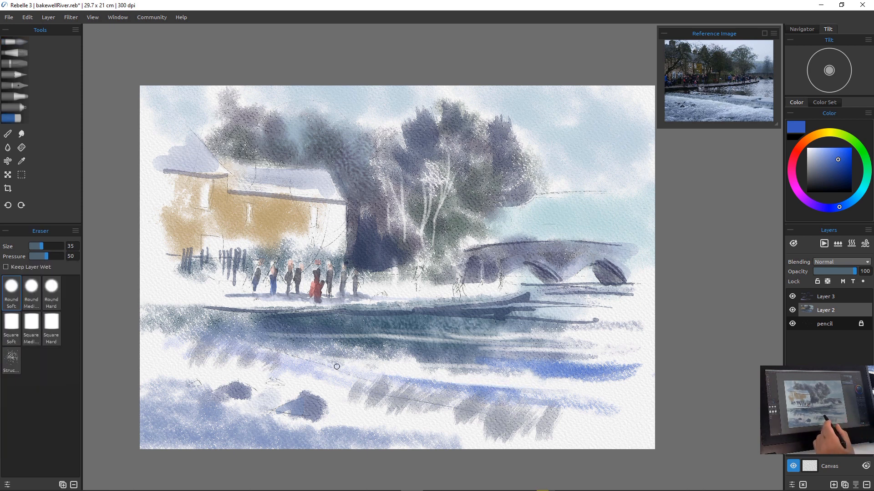
pyautogui.press('e')
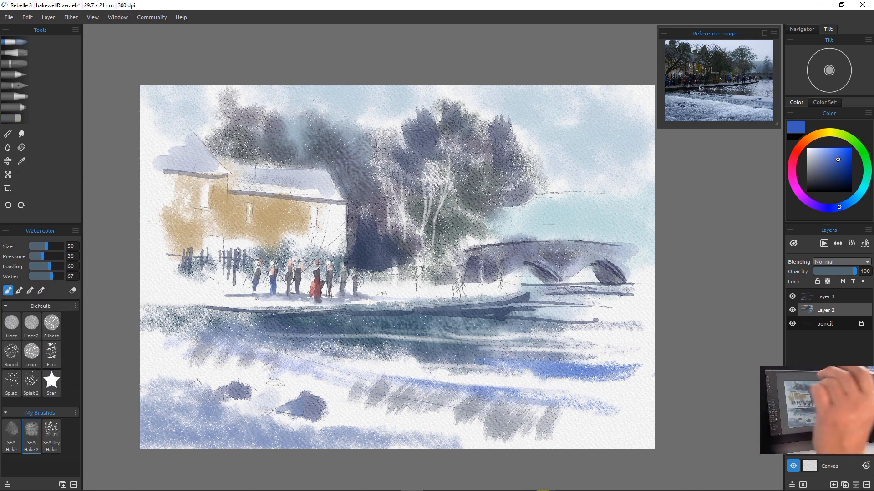
pyautogui.press('e')
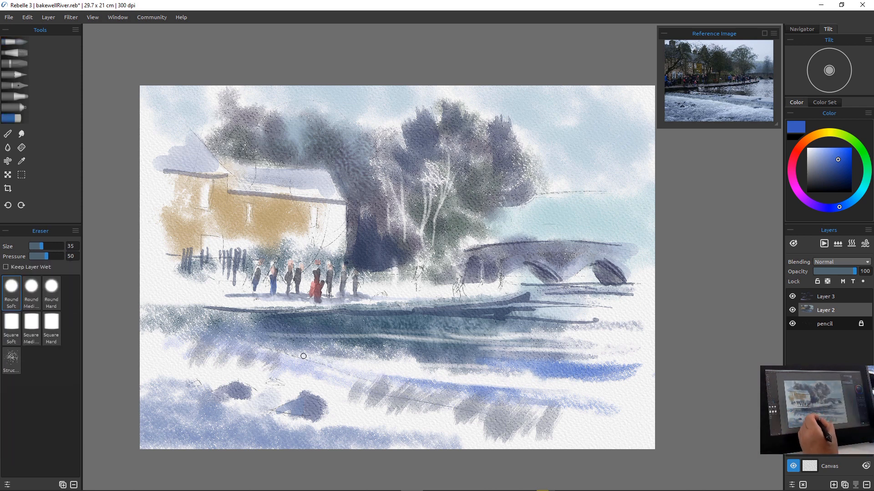
pyautogui.moveTo(304, 356)
pyautogui.mouseDown()
pyautogui.moveTo(345, 356)
pyautogui.moveTo(250, 332)
pyautogui.moveTo(330, 357)
pyautogui.moveTo(266, 345)
pyautogui.mouseUp()
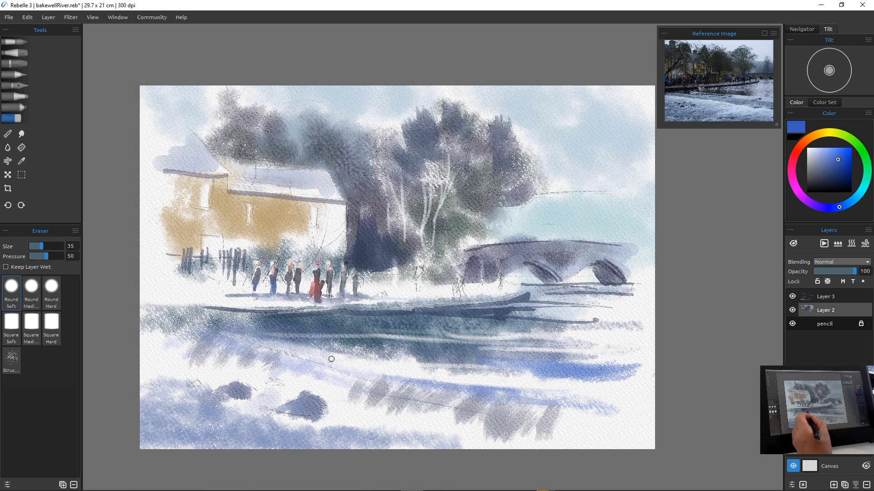
pyautogui.press('w')
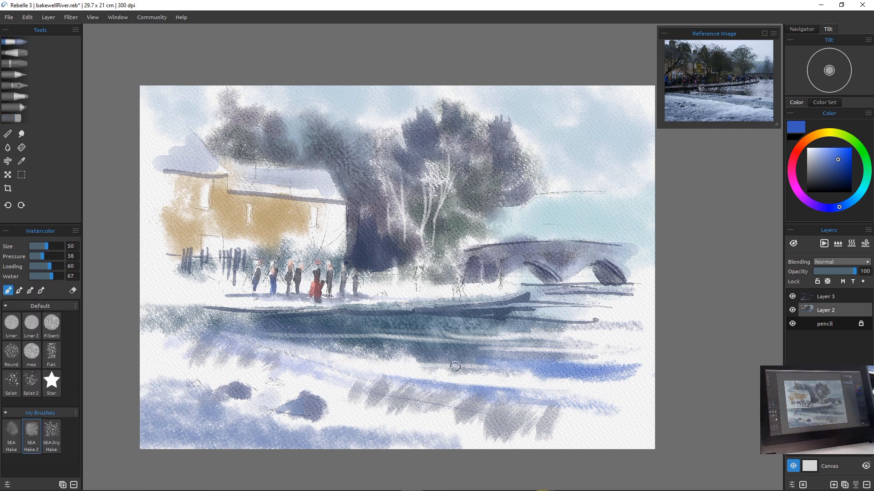
# Erase a crisp white line on Layer 3 along the weir's upper left crest
pyautogui.press('e')
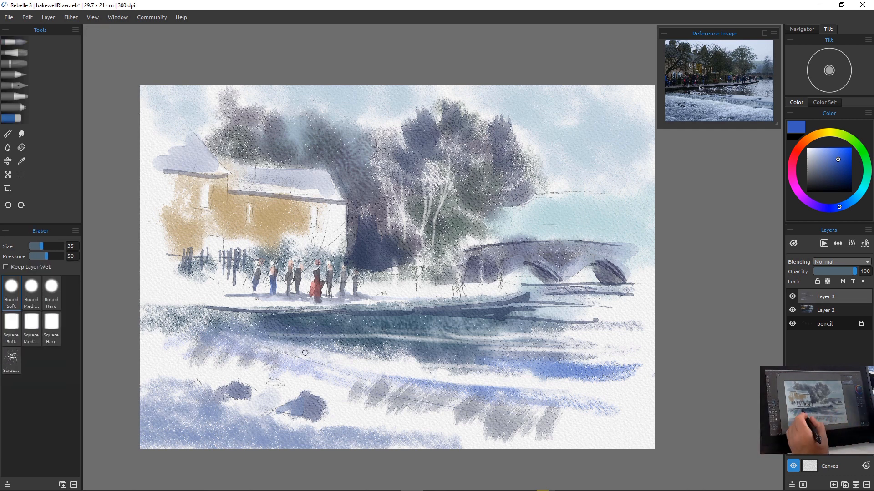
pyautogui.moveTo(270, 349); pyautogui.dragTo(324, 355)
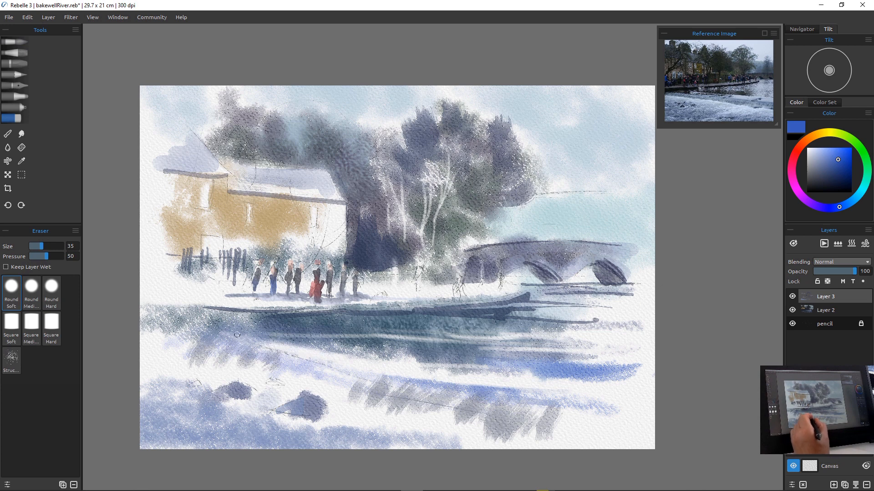
pyautogui.moveTo(237, 335)
pyautogui.mouseDown()
pyautogui.moveTo(292, 351)
pyautogui.moveTo(226, 335)
pyautogui.mouseUp()
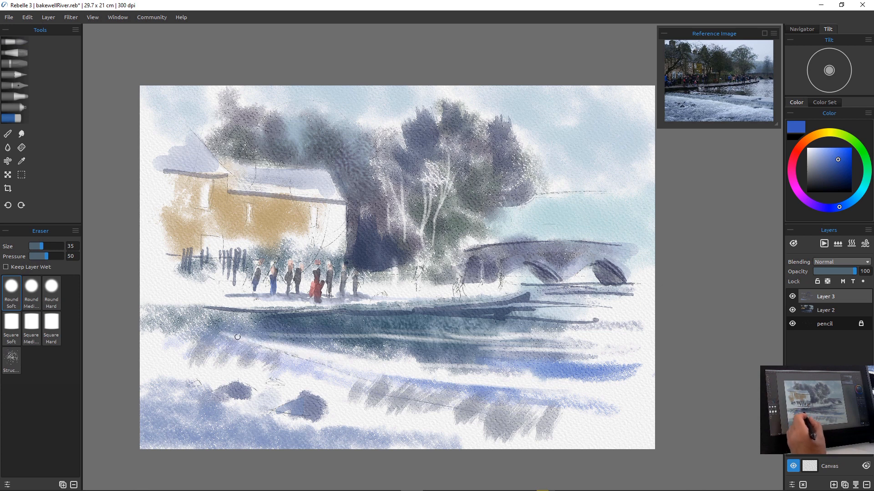
pyautogui.press('e')
pyautogui.press('e')
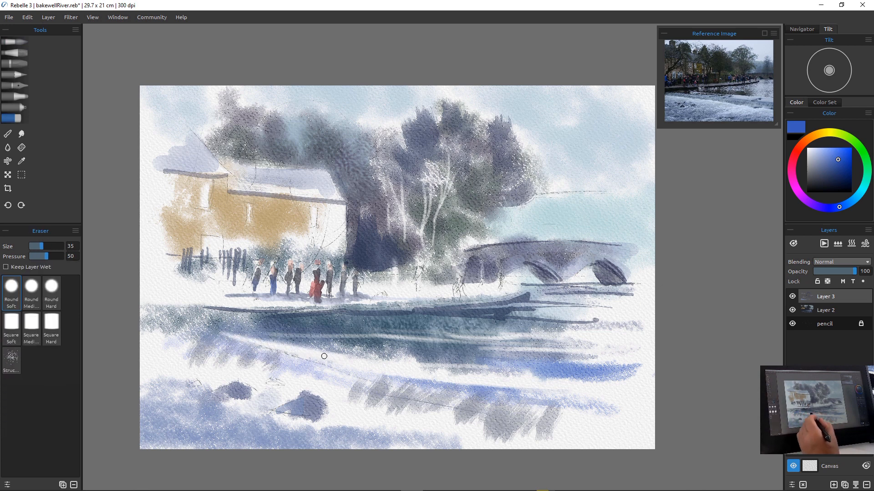
pyautogui.press('e')
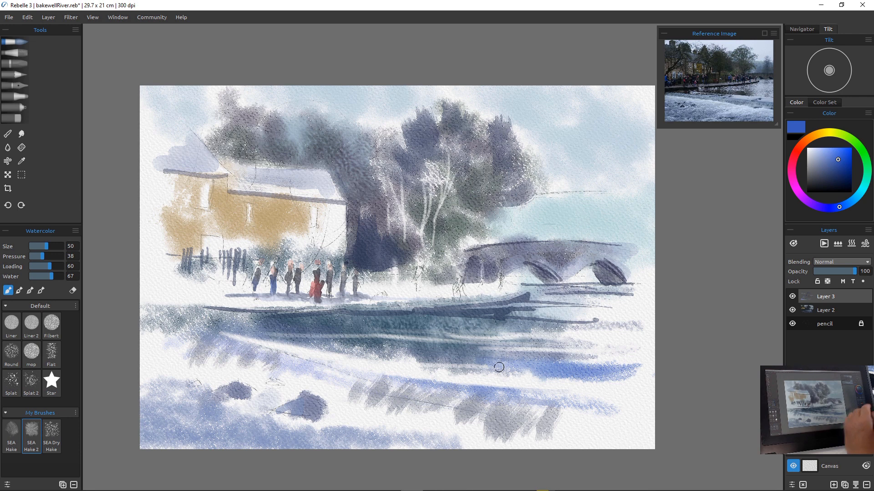
# Erase the lower ends of the grey vertical strokes on the weir's face on Layer 3 to shorten them
pyautogui.press('e')
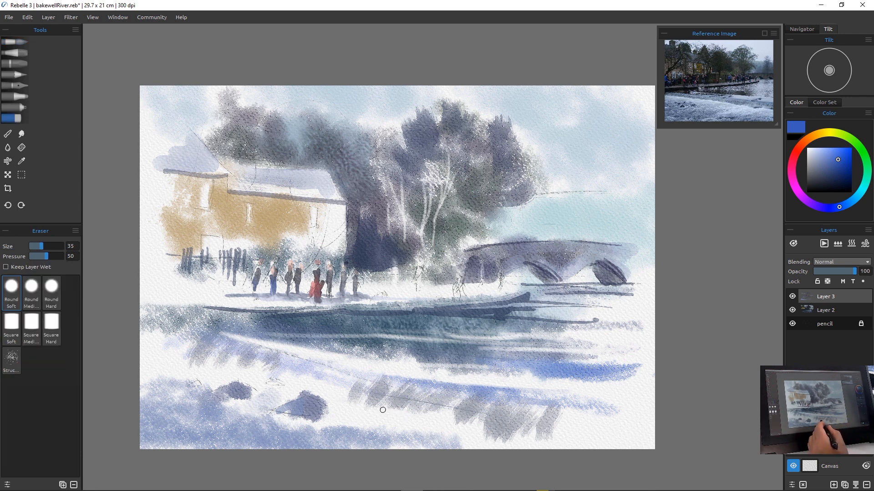
pyautogui.moveTo(354, 401)
pyautogui.mouseDown()
pyautogui.moveTo(519, 437)
pyautogui.moveTo(502, 440)
pyautogui.mouseUp()
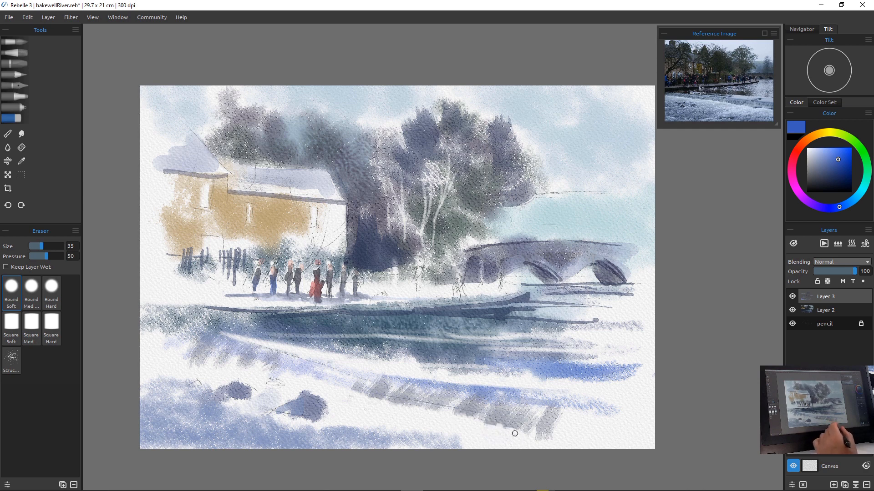
pyautogui.press('w')
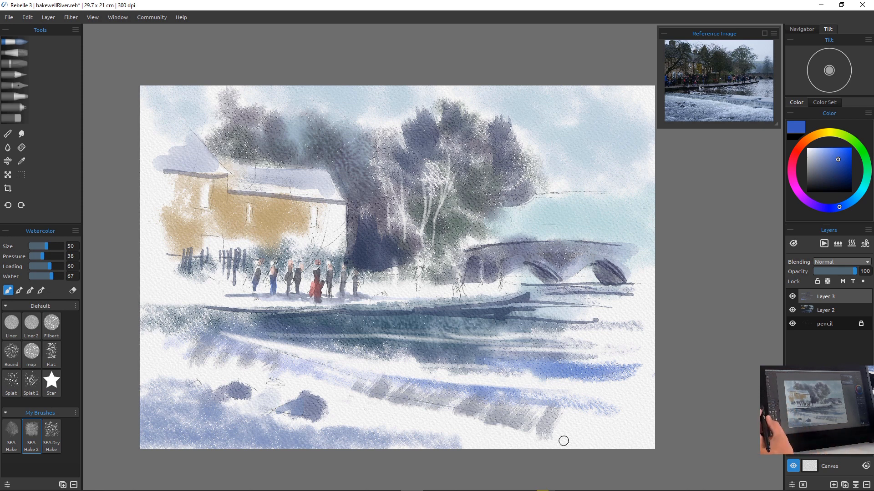
# Spatter blue droplets over the foreground below the weir and around the large rock with the Splat brush at size 100
pyautogui.click(11, 382)
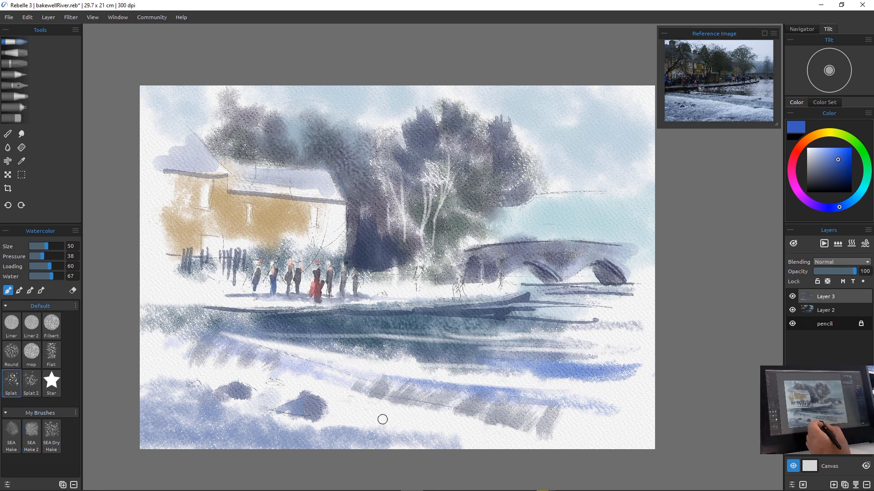
pyautogui.press(']')
pyautogui.press(']')
pyautogui.press(']')
pyautogui.press(']')
pyautogui.press(']')
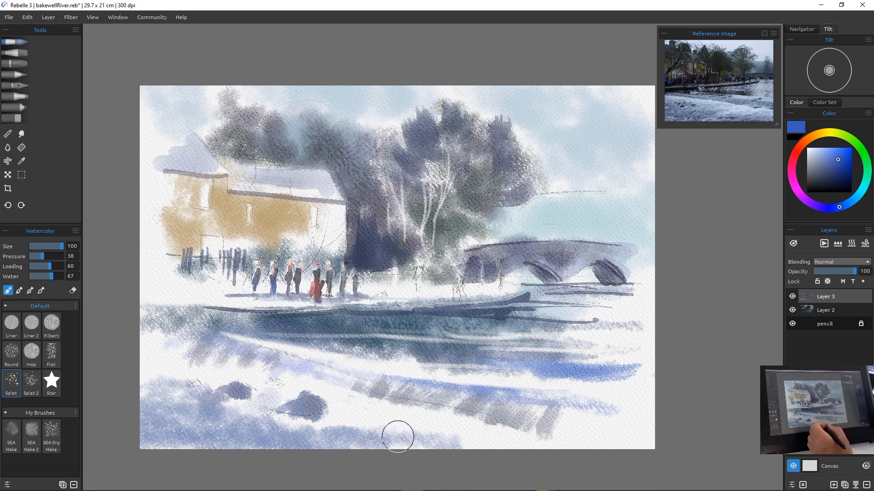
pyautogui.moveTo(398, 432)
pyautogui.mouseDown()
pyautogui.moveTo(476, 433)
pyautogui.moveTo(505, 448)
pyautogui.moveTo(553, 446)
pyautogui.mouseUp()
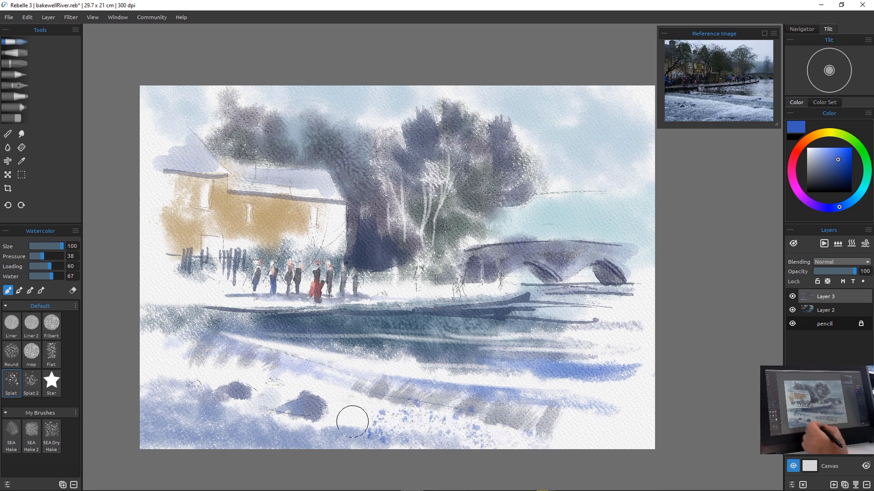
pyautogui.moveTo(353, 421)
pyautogui.mouseDown()
pyautogui.moveTo(358, 392)
pyautogui.moveTo(378, 420)
pyautogui.moveTo(283, 437)
pyautogui.moveTo(301, 393)
pyautogui.moveTo(283, 374)
pyautogui.moveTo(363, 391)
pyautogui.mouseUp()
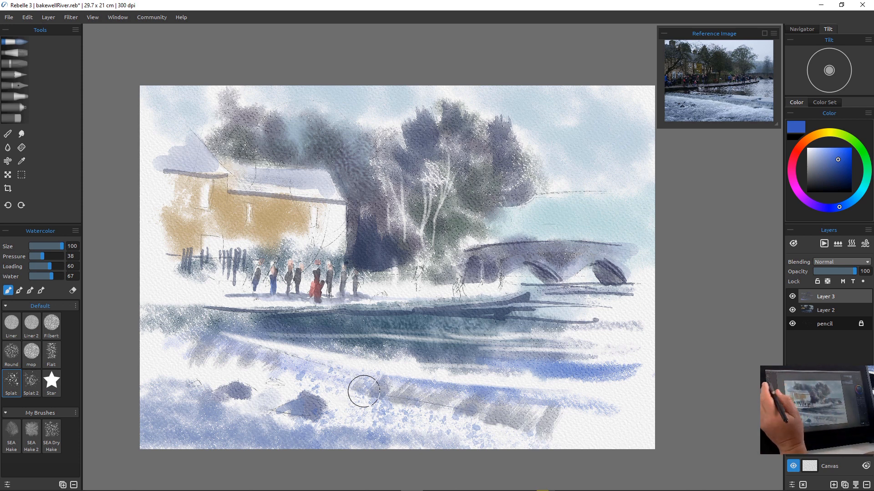
# Add a new layer above Layer 3
pyautogui.moveTo(834, 485)
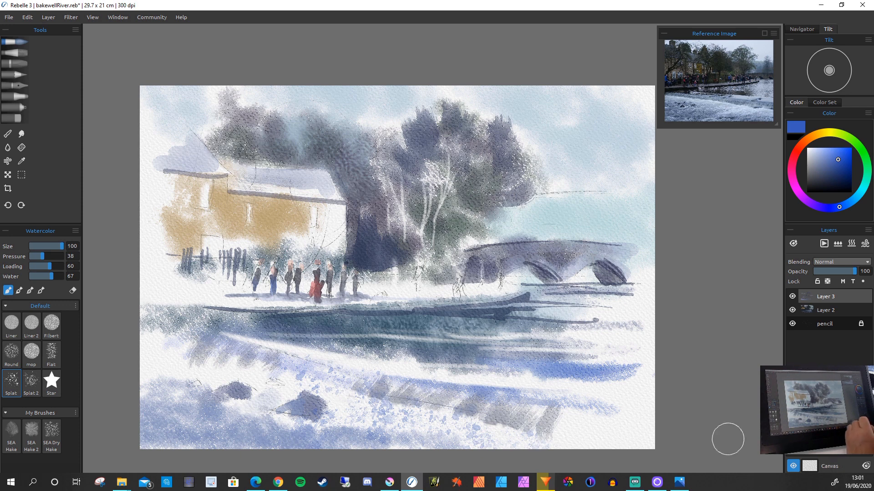
pyautogui.click(833, 485)
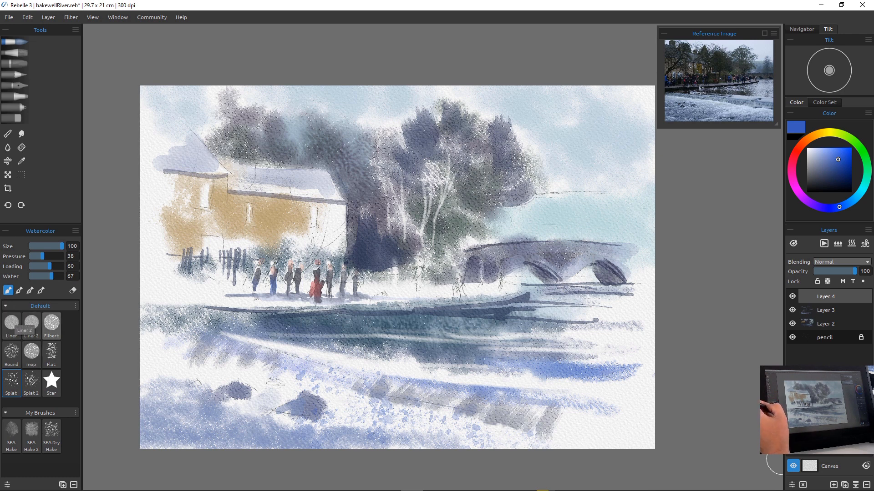
# Switch to the Filbert watercolour brush and set its size to 40
pyautogui.click(51, 326)
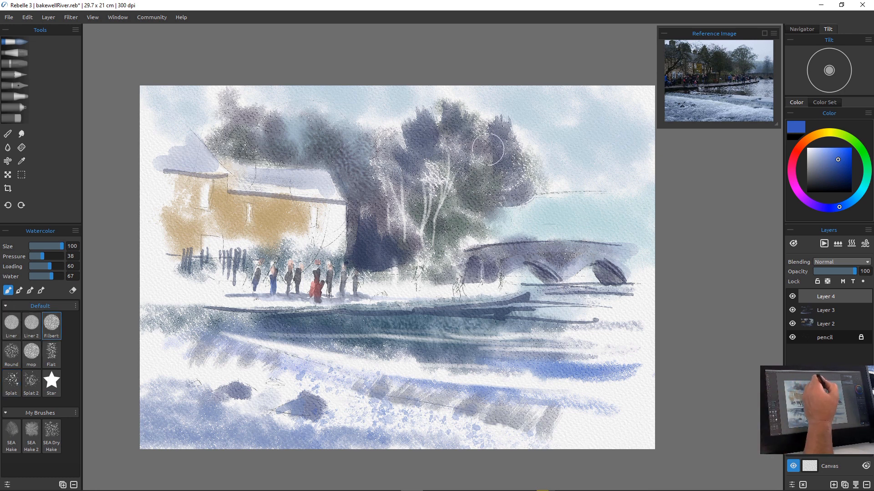
pyautogui.press('[')
pyautogui.press('[')
pyautogui.press('[')
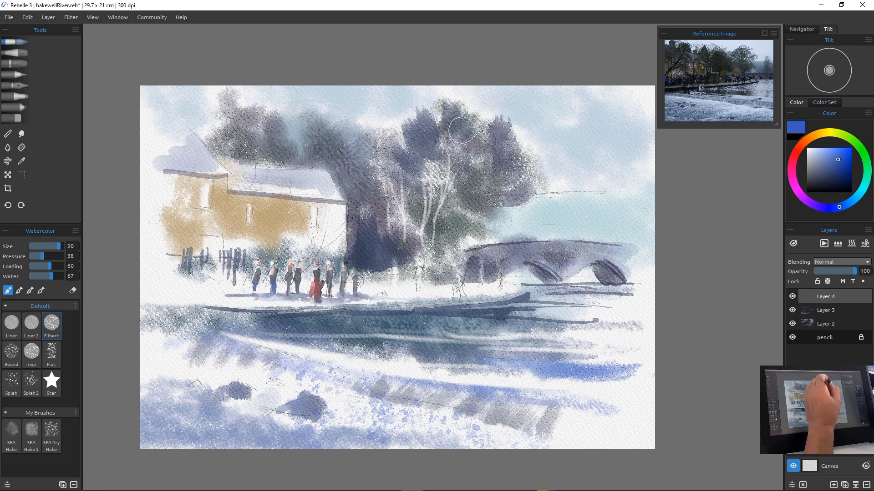
pyautogui.press('[')
pyautogui.press('[')
pyautogui.press('[')
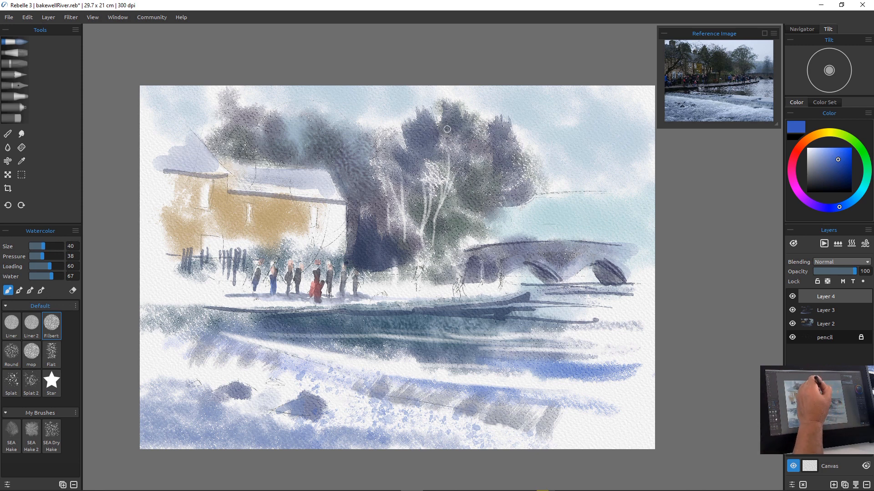
# Paint dark navy trunks and curving branches in the centre and right side of the large tree with the Liner brush at size 40
pyautogui.moveTo(446, 129); pyautogui.dragTo(434, 217)
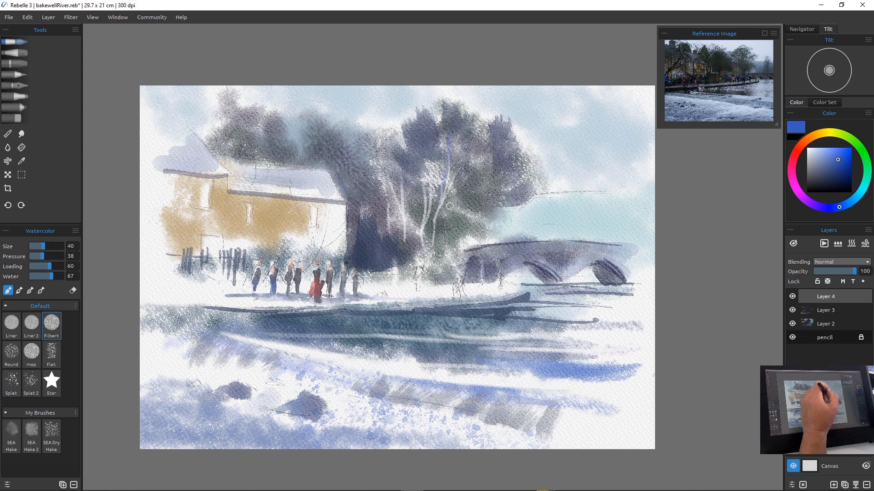
pyautogui.hotkey('ctrl', 'z')
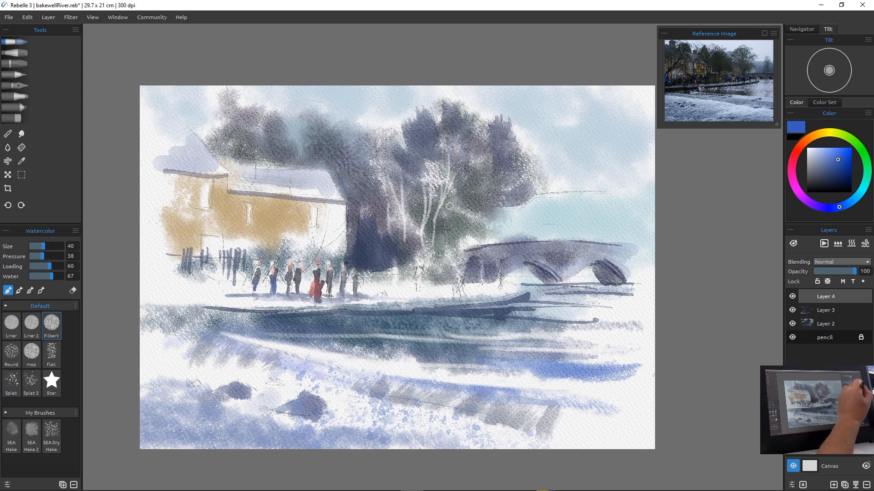
pyautogui.click(833, 182)
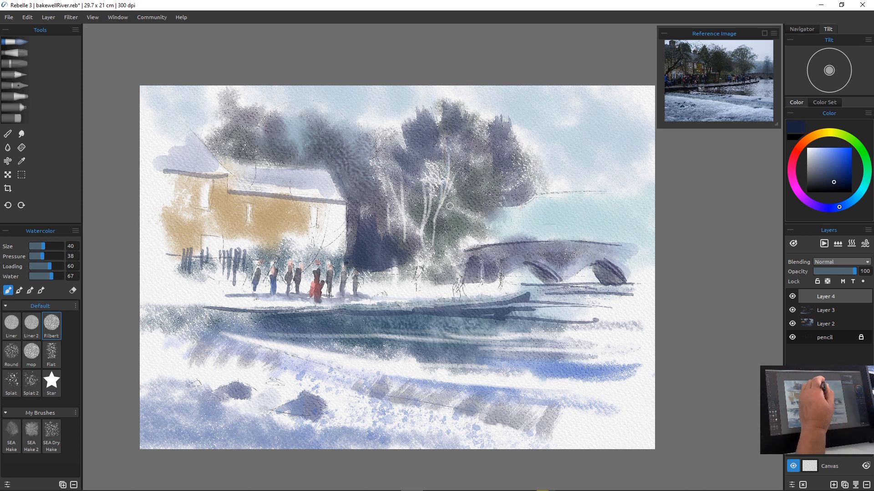
pyautogui.moveTo(450, 111); pyautogui.dragTo(454, 153)
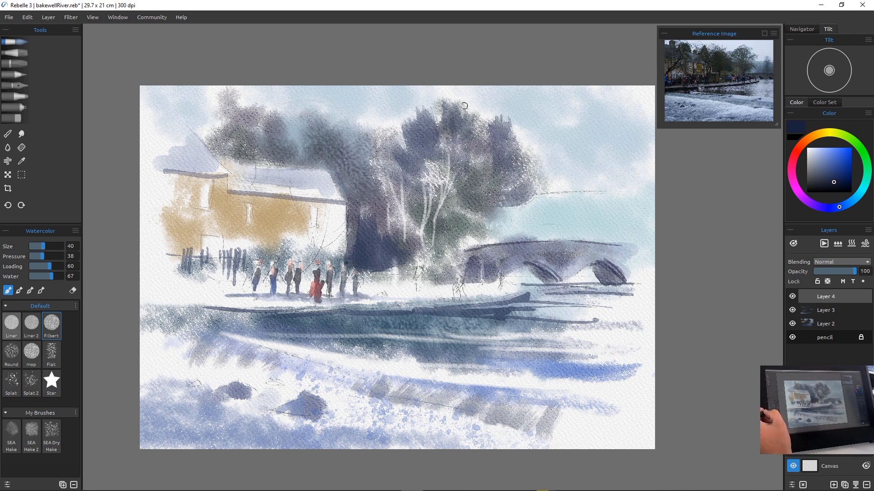
pyautogui.click(11, 323)
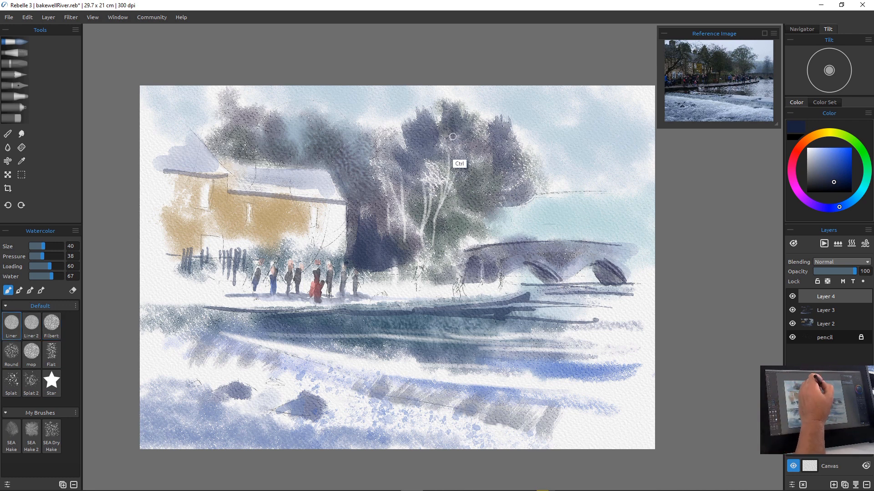
pyautogui.hotkey('ctrl', 'z')
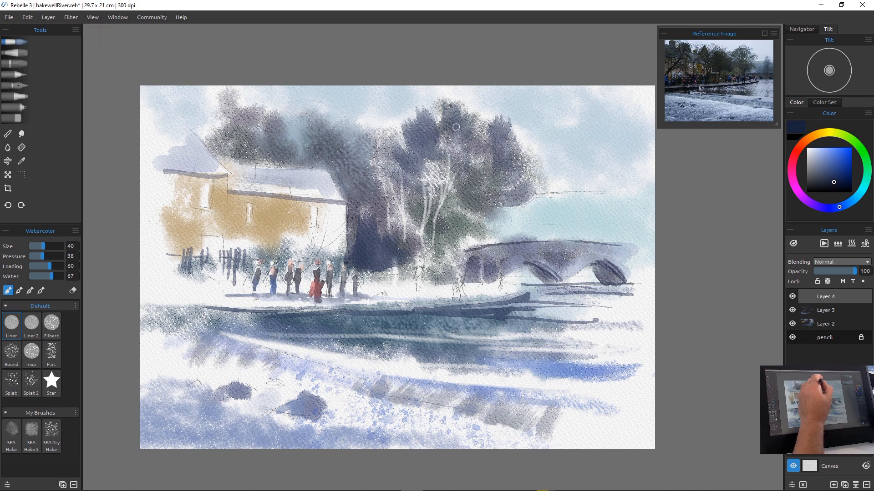
pyautogui.moveTo(450, 104); pyautogui.dragTo(449, 176)
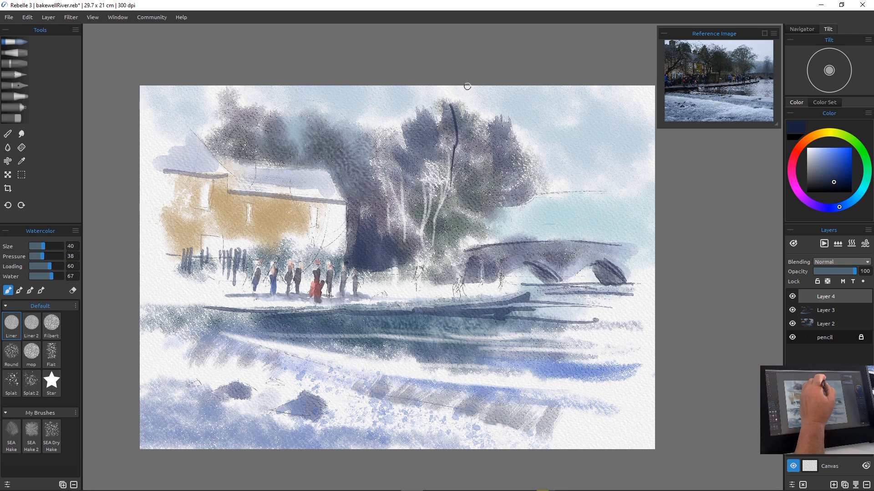
pyautogui.moveTo(465, 110); pyautogui.dragTo(459, 175)
pyautogui.moveTo(488, 127); pyautogui.dragTo(481, 165)
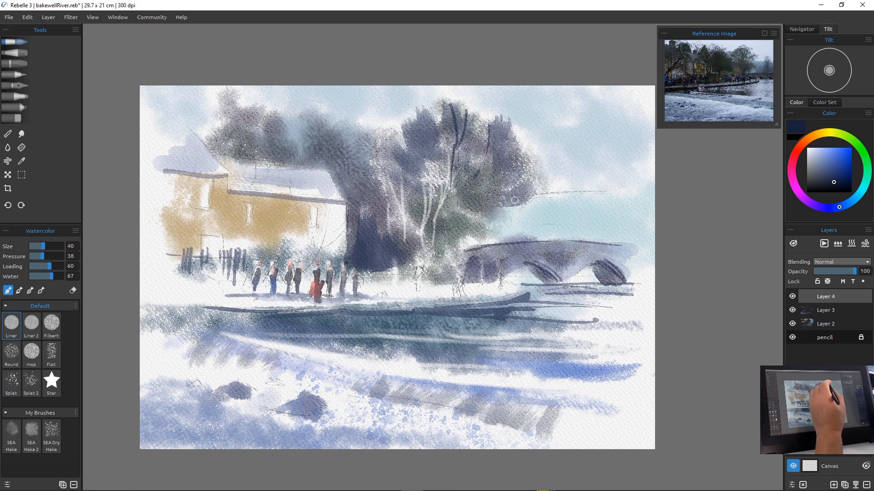
pyautogui.moveTo(523, 181)
pyautogui.mouseDown()
pyautogui.moveTo(457, 202)
pyautogui.moveTo(469, 201)
pyautogui.moveTo(449, 222)
pyautogui.moveTo(443, 251)
pyautogui.moveTo(504, 197)
pyautogui.moveTo(524, 200)
pyautogui.moveTo(489, 201)
pyautogui.mouseUp()
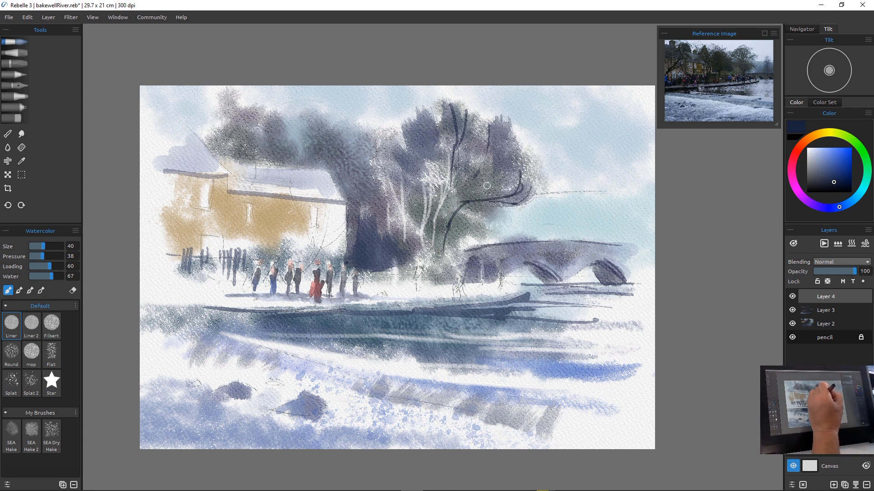
pyautogui.moveTo(507, 162); pyautogui.dragTo(480, 196)
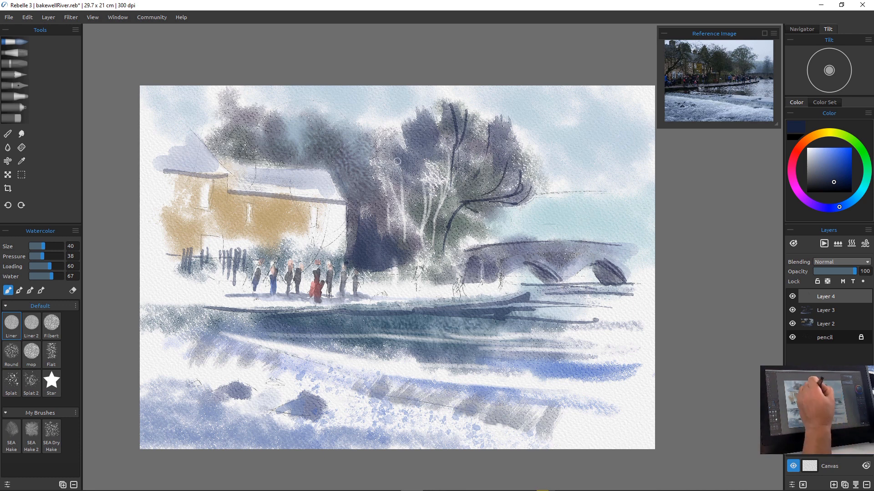
# Add dark navy branches to the large tree's left side and to the dark tree behind the house
pyautogui.moveTo(404, 134); pyautogui.dragTo(404, 183)
pyautogui.moveTo(404, 176)
pyautogui.mouseDown()
pyautogui.moveTo(418, 137)
pyautogui.moveTo(405, 186)
pyautogui.moveTo(426, 168)
pyautogui.moveTo(408, 207)
pyautogui.mouseUp()
pyautogui.moveTo(428, 178); pyautogui.dragTo(403, 215)
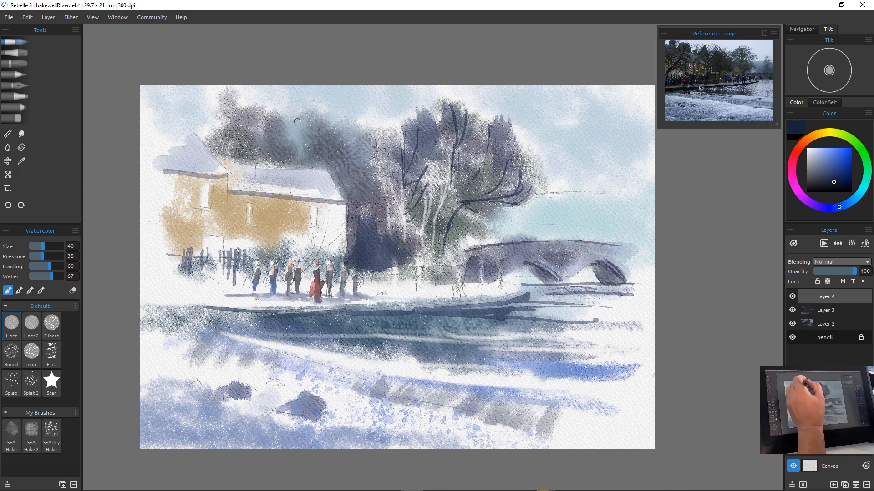
pyautogui.moveTo(314, 106)
pyautogui.mouseDown()
pyautogui.moveTo(323, 154)
pyautogui.moveTo(342, 143)
pyautogui.moveTo(343, 167)
pyautogui.mouseUp()
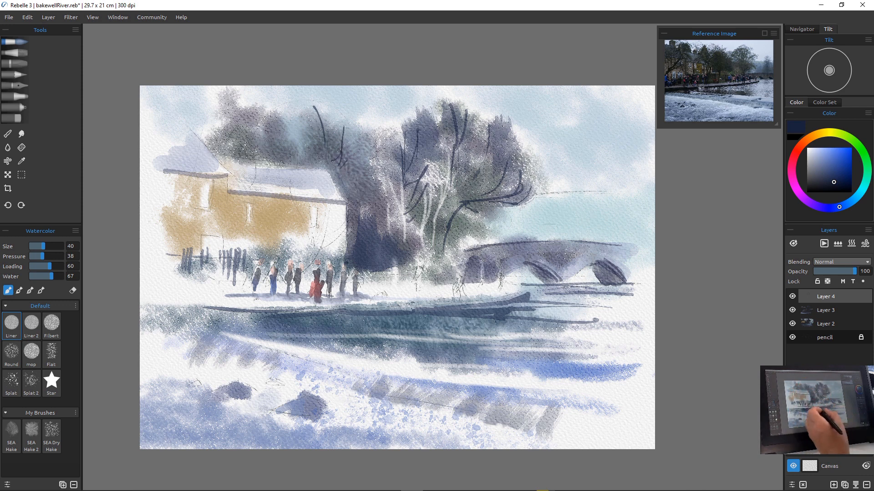
# Darken the edge of the riverbank and paint dark standing figures on the bank in front of the bridge's left end
pyautogui.moveTo(427, 308)
pyautogui.mouseDown()
pyautogui.moveTo(359, 308)
pyautogui.moveTo(472, 311)
pyautogui.mouseUp()
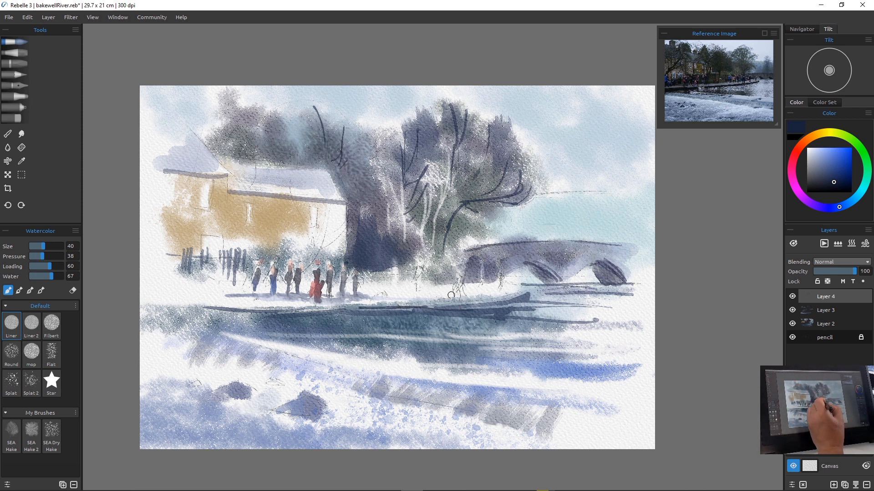
pyautogui.moveTo(458, 273); pyautogui.dragTo(457, 301)
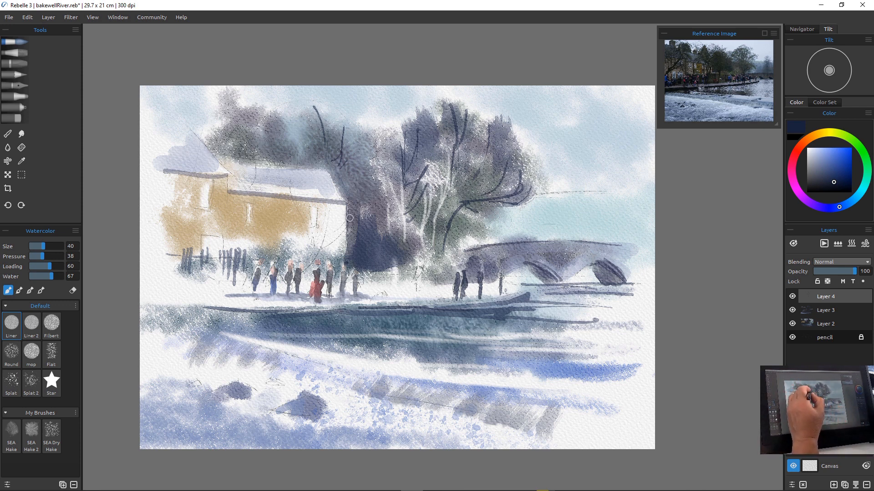
# Paint dark lines down the house's right corner and along the eaves of both roofs with the Liner brush
pyautogui.moveTo(345, 204); pyautogui.dragTo(347, 256)
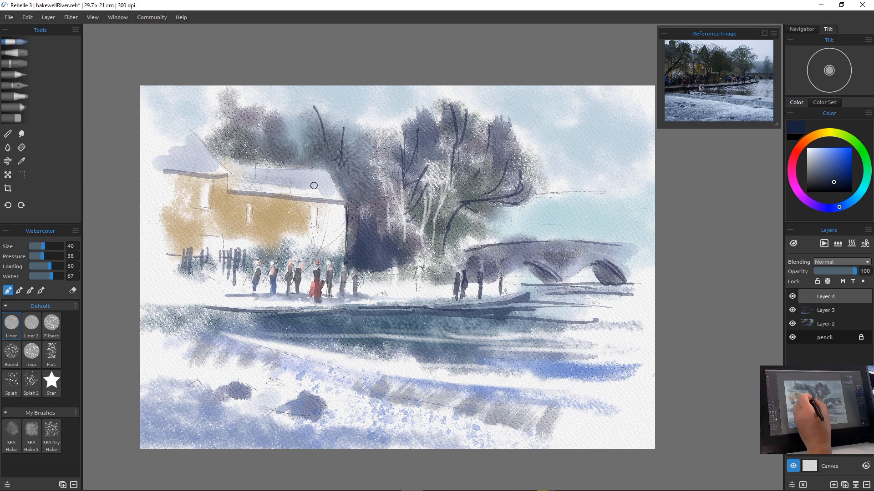
pyautogui.moveTo(346, 203); pyautogui.dragTo(308, 199)
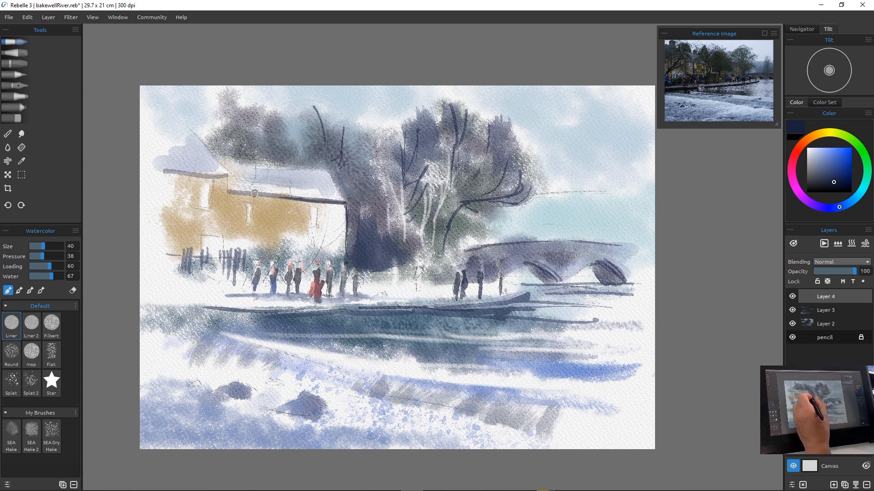
pyautogui.moveTo(229, 176); pyautogui.dragTo(201, 173)
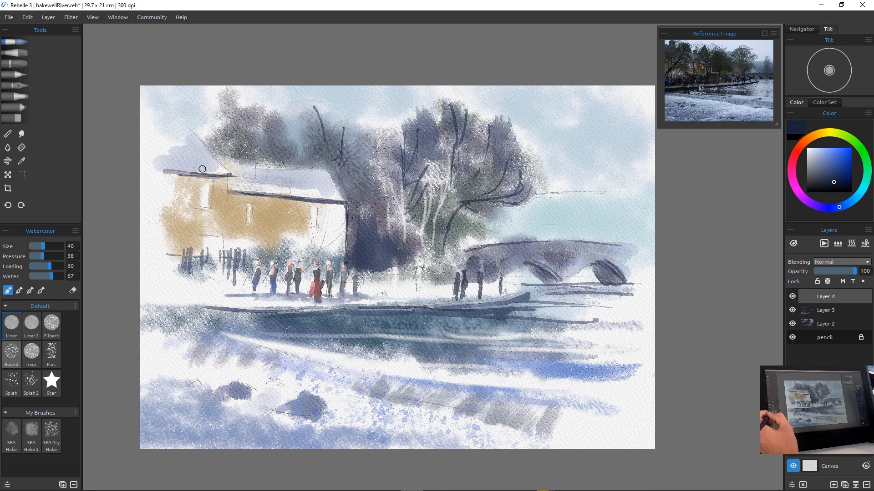
# Try to paint a dark shadow where the two roofs meet with the Round brush
pyautogui.click(12, 353)
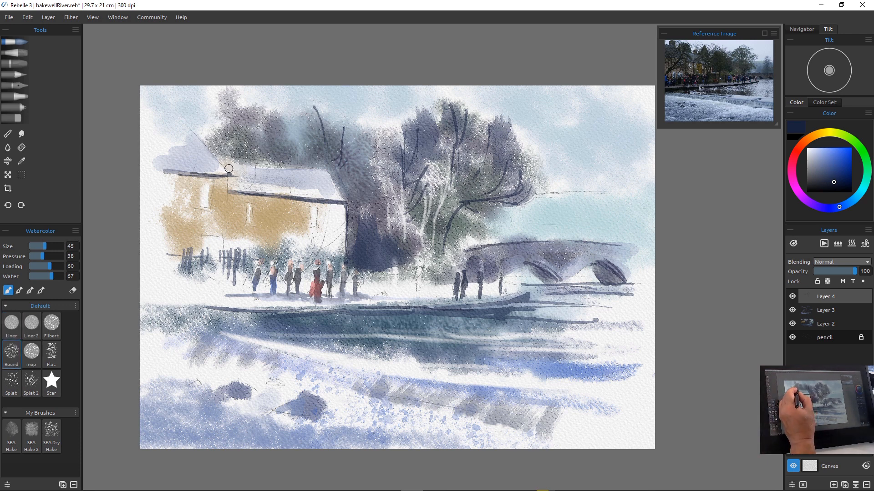
pyautogui.moveTo(225, 164)
pyautogui.mouseDown()
pyautogui.moveTo(259, 173)
pyautogui.moveTo(229, 171)
pyautogui.moveTo(245, 187)
pyautogui.moveTo(227, 183)
pyautogui.mouseUp()
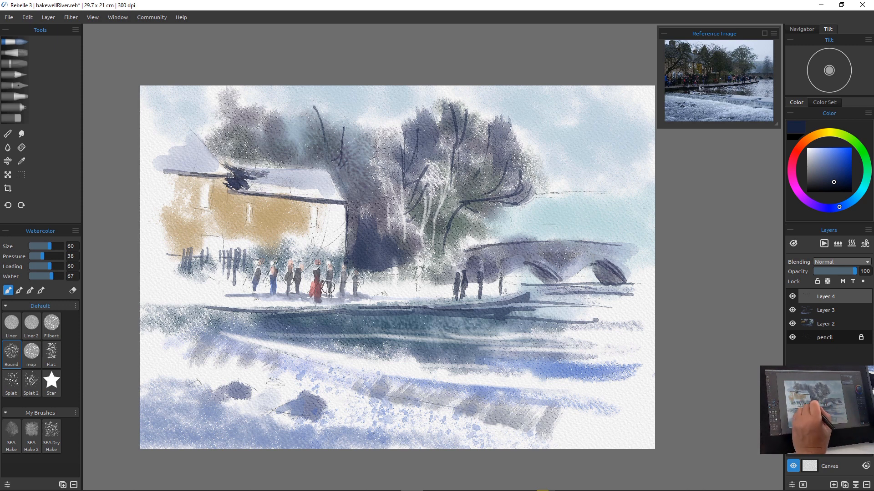
pyautogui.hotkey('ctrl', 'z')
pyautogui.hotkey('ctrl', 'z')
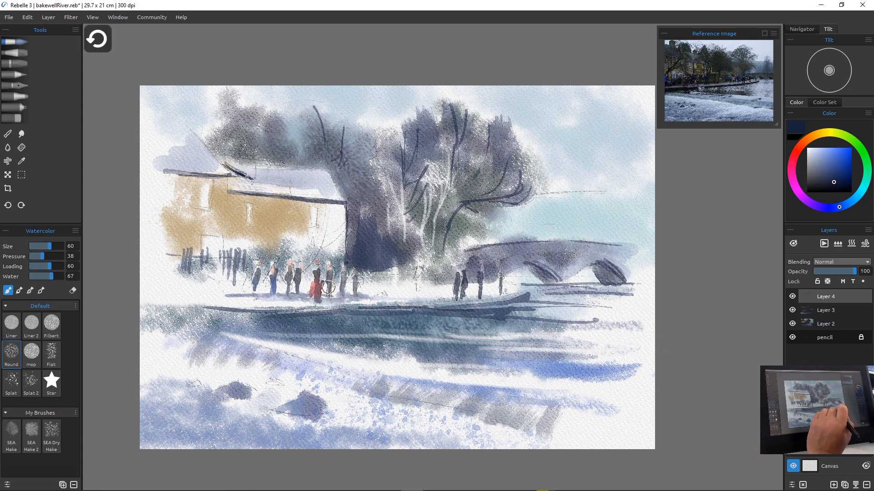
pyautogui.hotkey('ctrl', 'z')
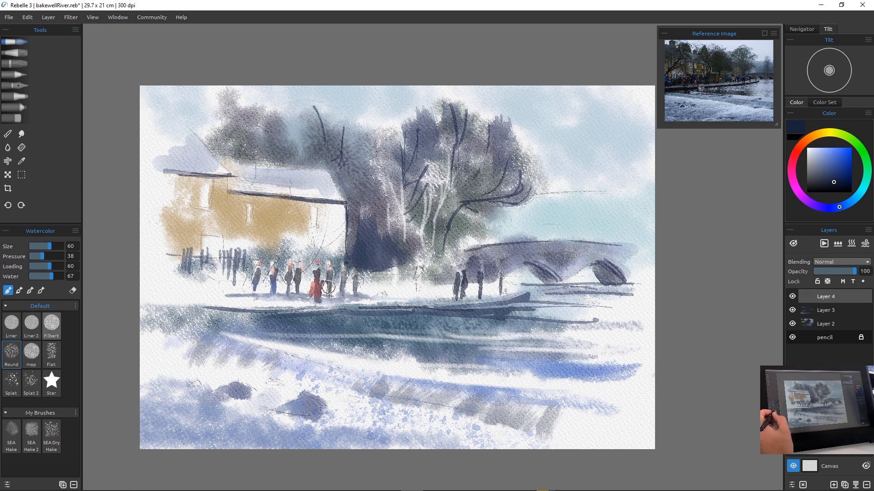
# Brush a soft dark shadow over the lower roof where it meets the taller one, using the Filbert brush at size 90
pyautogui.click(51, 324)
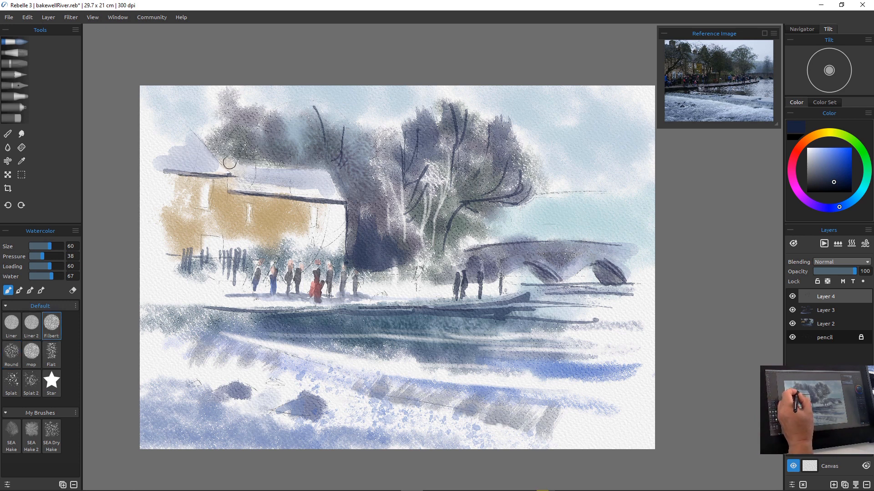
pyautogui.press(']')
pyautogui.press(']')
pyautogui.press(']')
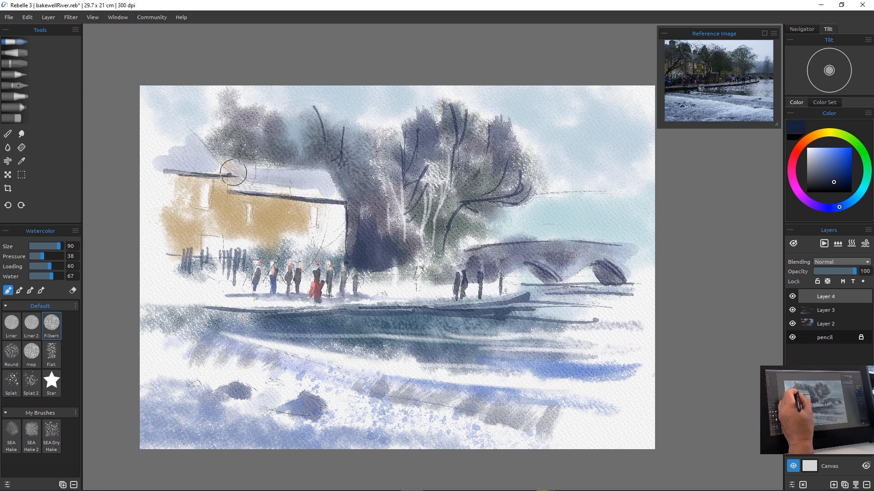
pyautogui.moveTo(233, 173)
pyautogui.mouseDown()
pyautogui.moveTo(273, 187)
pyautogui.moveTo(294, 194)
pyautogui.moveTo(249, 187)
pyautogui.moveTo(302, 197)
pyautogui.mouseUp()
# Erase the shadow spilling past the roof's edge onto the house wall with the Round Soft eraser at size 35
pyautogui.press('e')
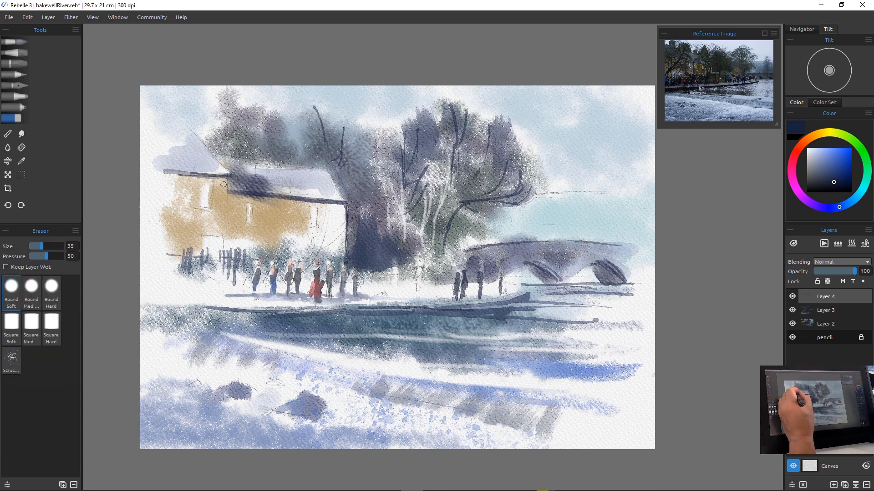
pyautogui.moveTo(262, 199); pyautogui.dragTo(275, 197)
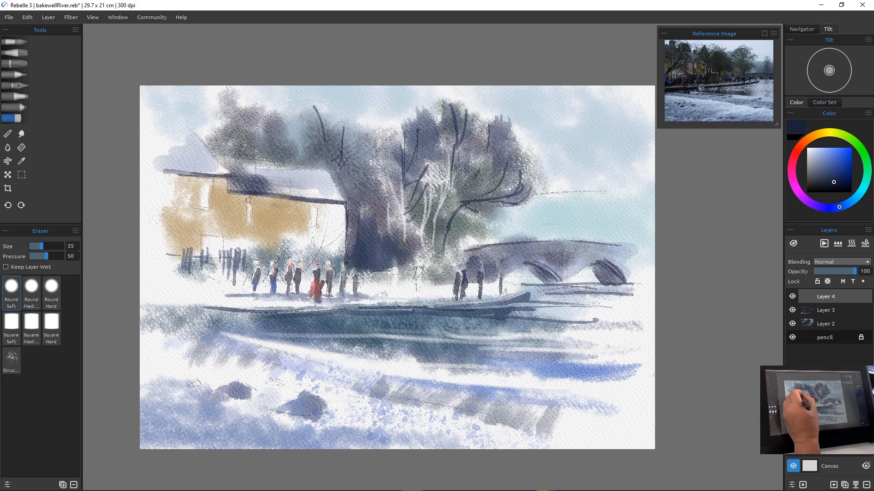
pyautogui.press('e')
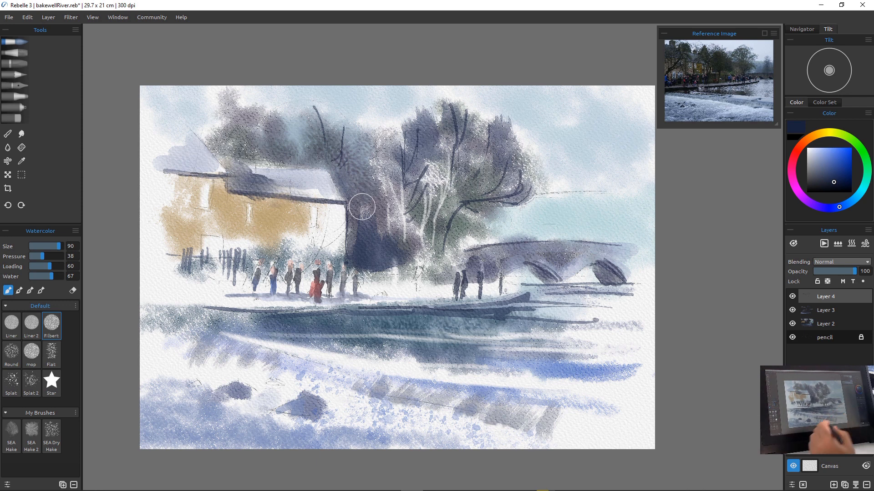
# Tint the house's side wall, lower walls and right corner with dark red using the Filbert brush at size 90
pyautogui.click(797, 150)
pyautogui.click(841, 173)
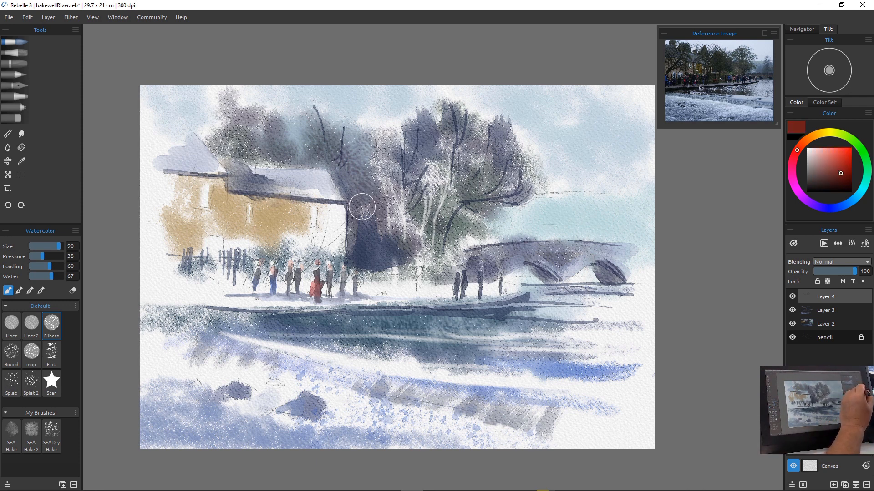
pyautogui.click(845, 180)
pyautogui.click(845, 171)
pyautogui.click(843, 179)
pyautogui.moveTo(361, 204)
pyautogui.mouseDown()
pyautogui.moveTo(333, 247)
pyautogui.moveTo(335, 223)
pyautogui.moveTo(335, 251)
pyautogui.moveTo(321, 243)
pyautogui.moveTo(300, 253)
pyautogui.mouseUp()
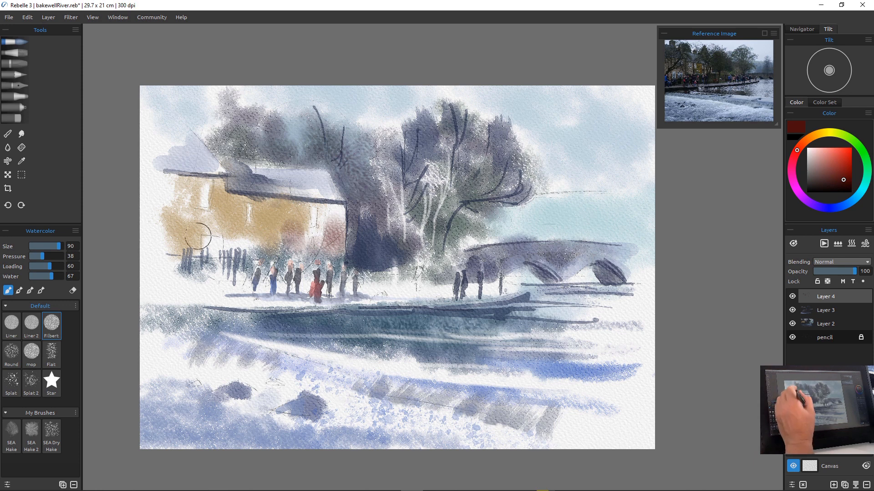
pyautogui.moveTo(209, 207)
pyautogui.mouseDown()
pyautogui.moveTo(220, 189)
pyautogui.moveTo(223, 221)
pyautogui.moveTo(240, 236)
pyautogui.moveTo(220, 244)
pyautogui.moveTo(214, 223)
pyautogui.moveTo(219, 229)
pyautogui.moveTo(188, 241)
pyautogui.moveTo(210, 253)
pyautogui.moveTo(216, 243)
pyautogui.moveTo(219, 267)
pyautogui.moveTo(236, 237)
pyautogui.moveTo(217, 262)
pyautogui.mouseUp()
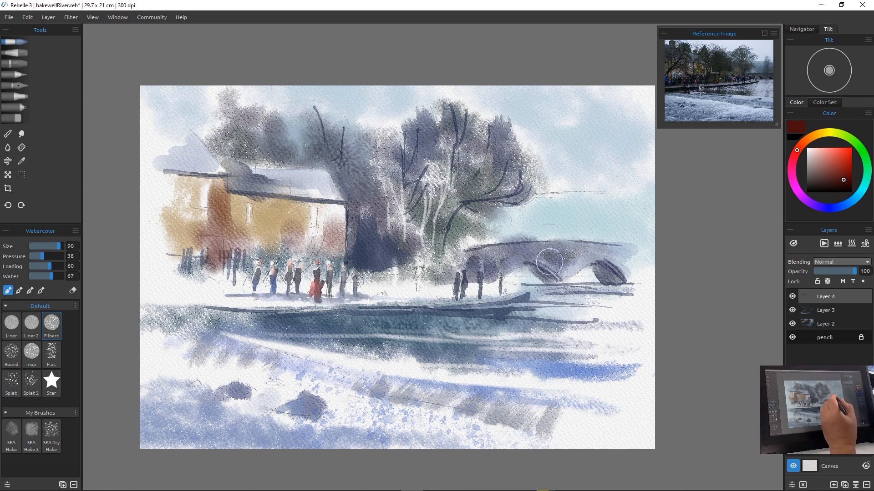
# Add dark red tints across the bridge's stonework and wash pale pink over the snowy bank around the dark figures
pyautogui.moveTo(547, 262)
pyautogui.mouseDown()
pyautogui.moveTo(603, 261)
pyautogui.moveTo(602, 273)
pyautogui.mouseUp()
pyautogui.moveTo(487, 265)
pyautogui.mouseDown()
pyautogui.moveTo(483, 291)
pyautogui.moveTo(499, 289)
pyautogui.mouseUp()
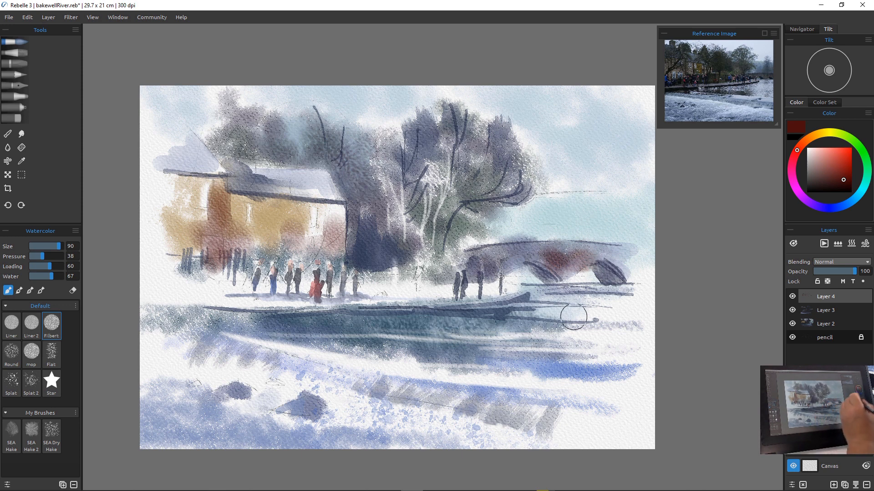
pyautogui.keyDown('alt'); pyautogui.click(638, 287); pyautogui.keyUp('alt')
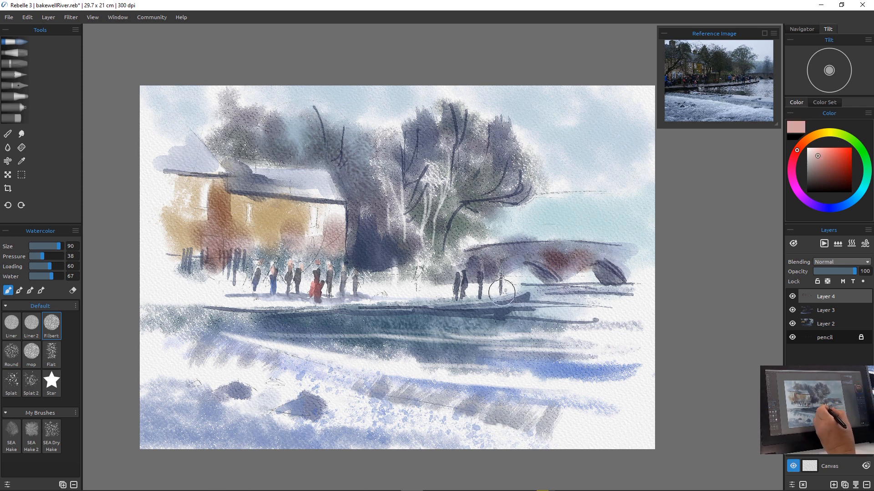
pyautogui.moveTo(515, 299); pyautogui.dragTo(377, 295)
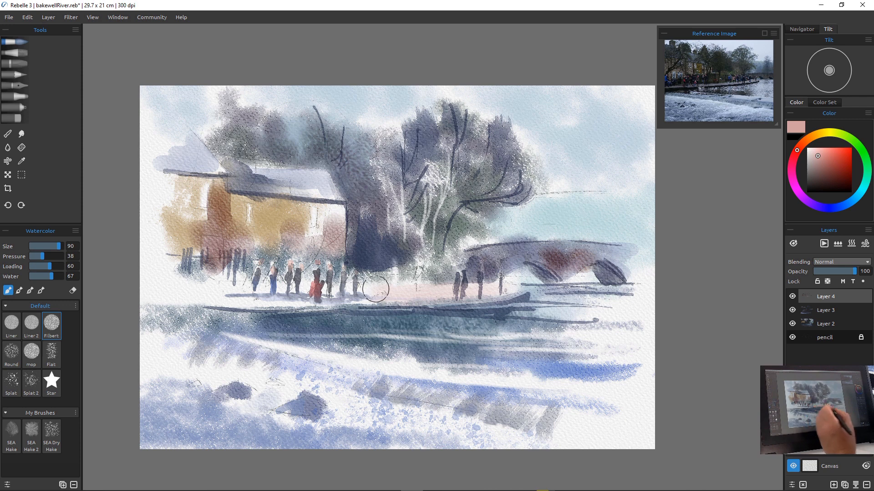
# Extend the pale pink wash along the snowy bank beneath the figures and the house
pyautogui.moveTo(298, 293); pyautogui.dragTo(152, 293)
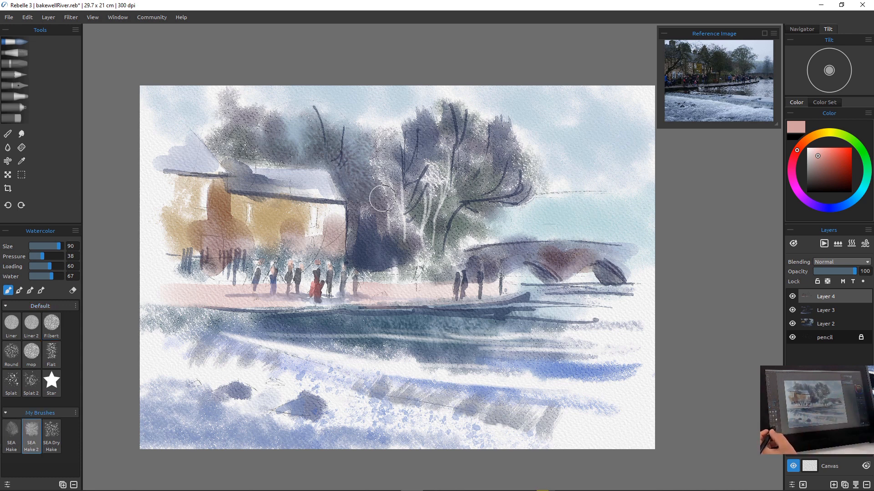
# Dab in a soft distant tree in the sky above the bridge's right end with the SEA Hake 2 brush in pale pink, lavender and grey-blue
pyautogui.click(31, 430)
pyautogui.moveTo(591, 142)
pyautogui.mouseDown()
pyautogui.moveTo(616, 168)
pyautogui.moveTo(596, 150)
pyautogui.moveTo(599, 172)
pyautogui.mouseUp()
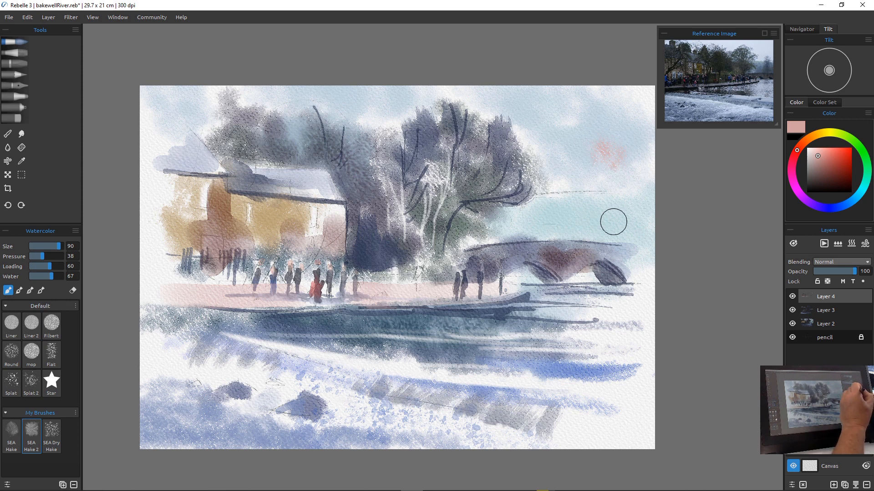
pyautogui.click(834, 208)
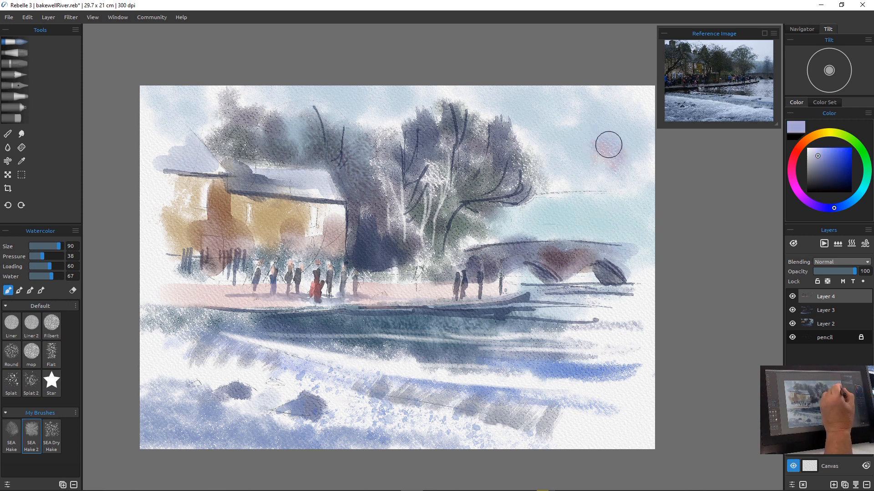
pyautogui.moveTo(608, 144)
pyautogui.mouseDown()
pyautogui.moveTo(617, 179)
pyautogui.moveTo(597, 179)
pyautogui.mouseUp()
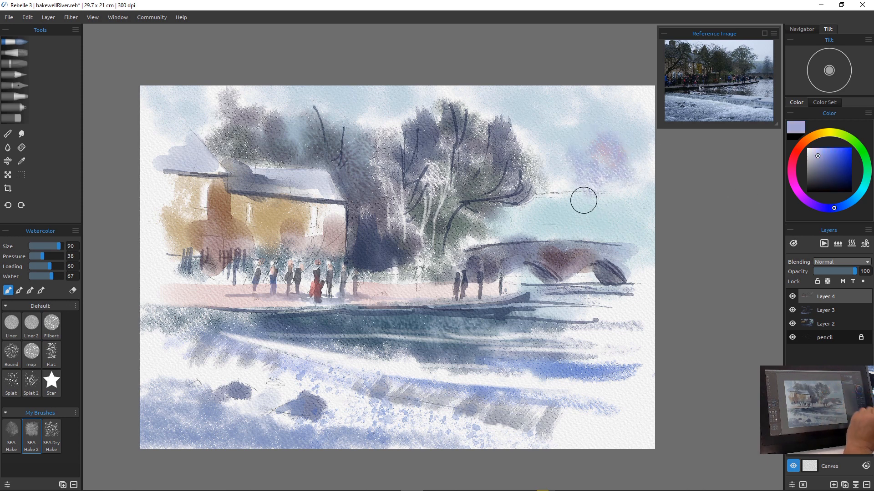
pyautogui.click(818, 171)
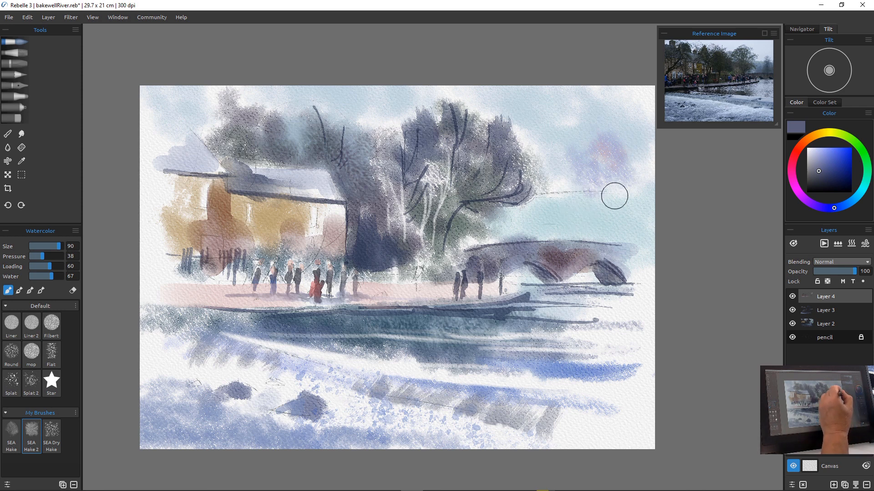
pyautogui.moveTo(614, 196)
pyautogui.mouseDown()
pyautogui.moveTo(596, 219)
pyautogui.moveTo(598, 200)
pyautogui.moveTo(600, 237)
pyautogui.mouseUp()
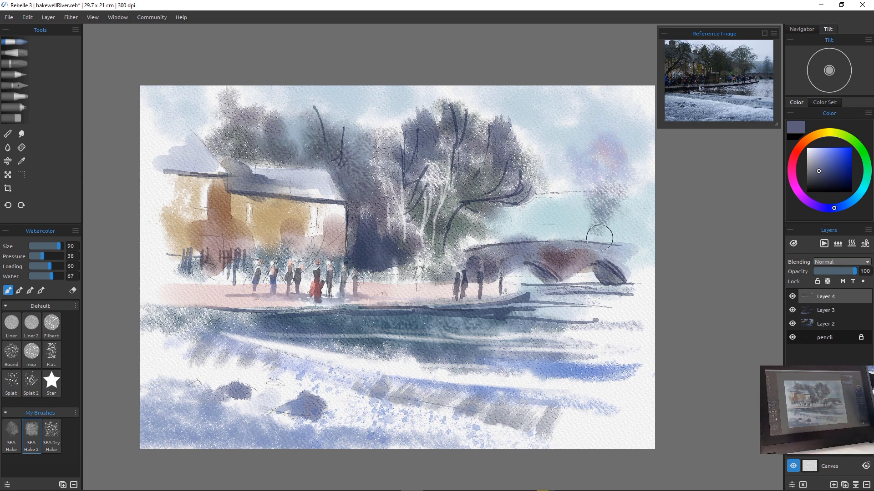
# Try a dark trunk stroke down the distant tree with the Liner brush at size 45, and undo it
pyautogui.click(11, 324)
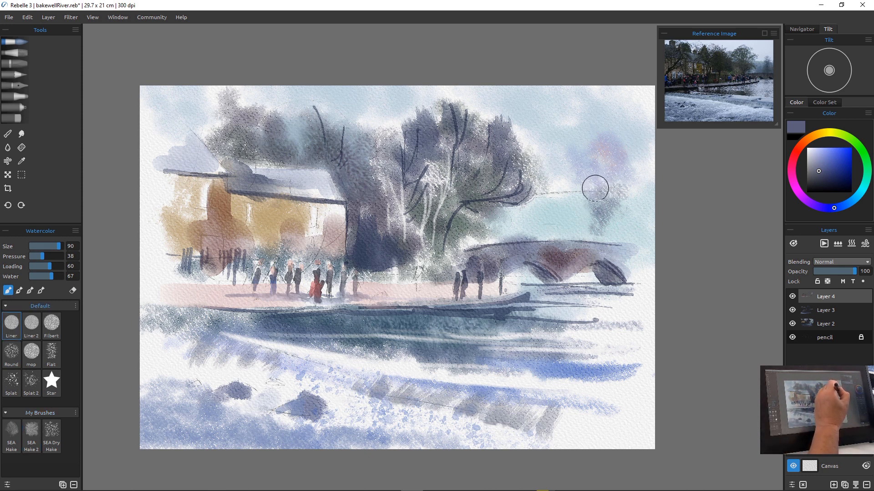
pyautogui.press('[')
pyautogui.press('[')
pyautogui.press('[')
pyautogui.press('[')
pyautogui.press('[')
pyautogui.press('[')
pyautogui.press('[')
pyautogui.press('[')
pyautogui.press('[')
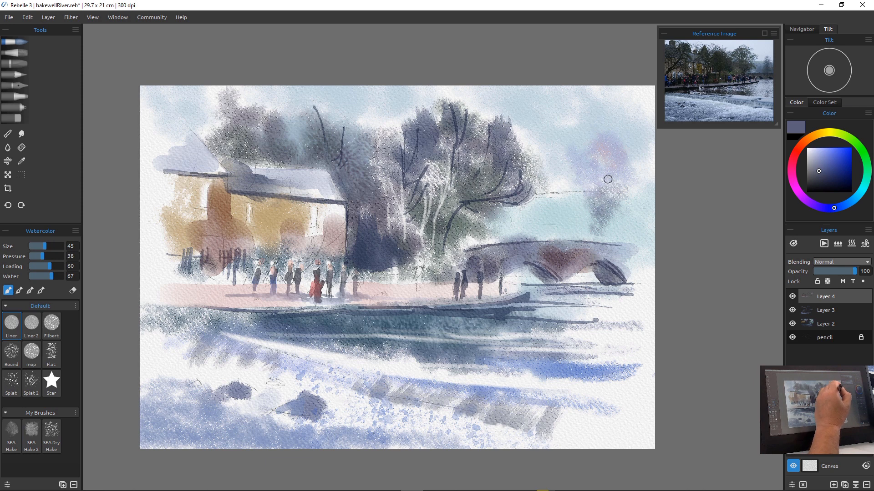
pyautogui.moveTo(605, 172); pyautogui.dragTo(602, 226)
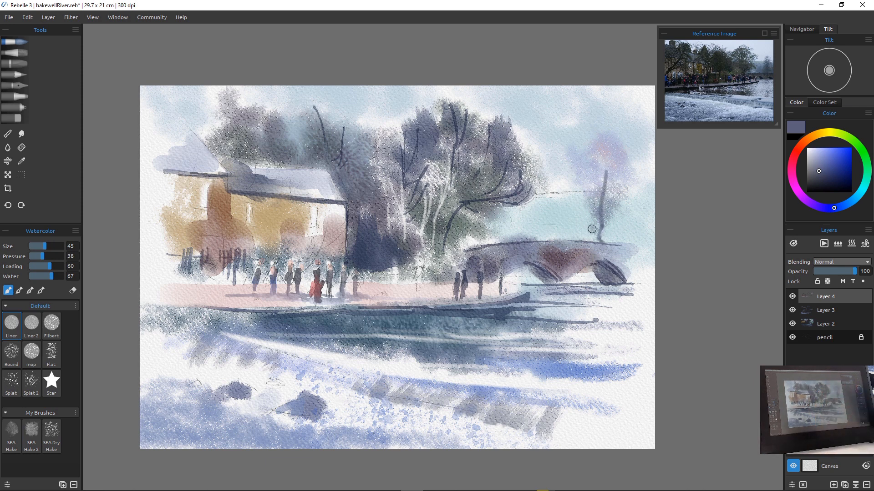
pyautogui.hotkey('ctrl', 'z')
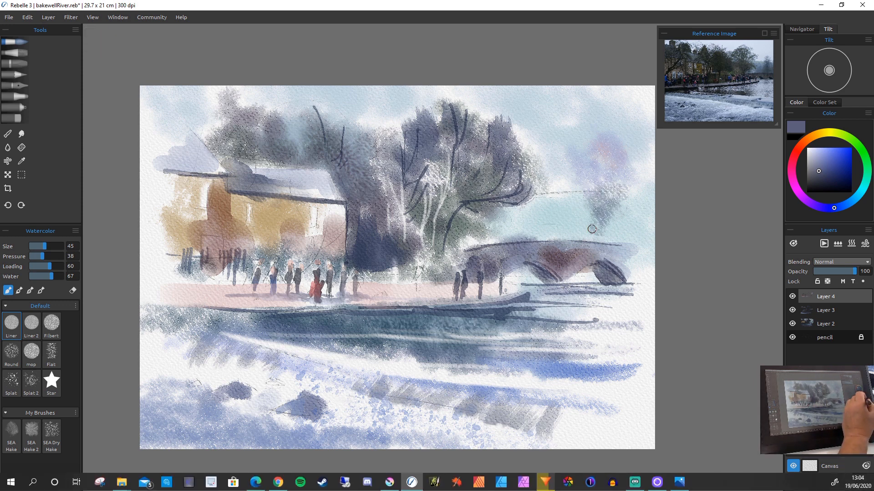
# Dry the layer and paint the distant tree's thin trunk and branches with the Liner brush at size 35
pyautogui.click(837, 244)
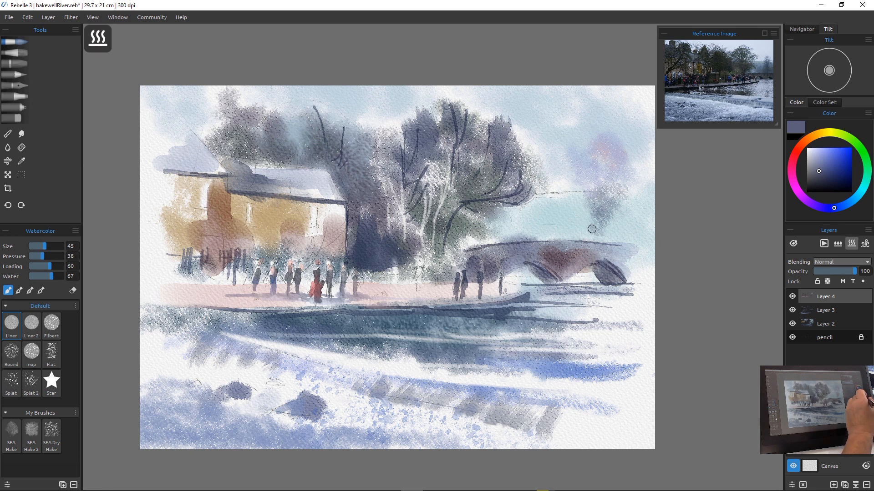
pyautogui.press('[')
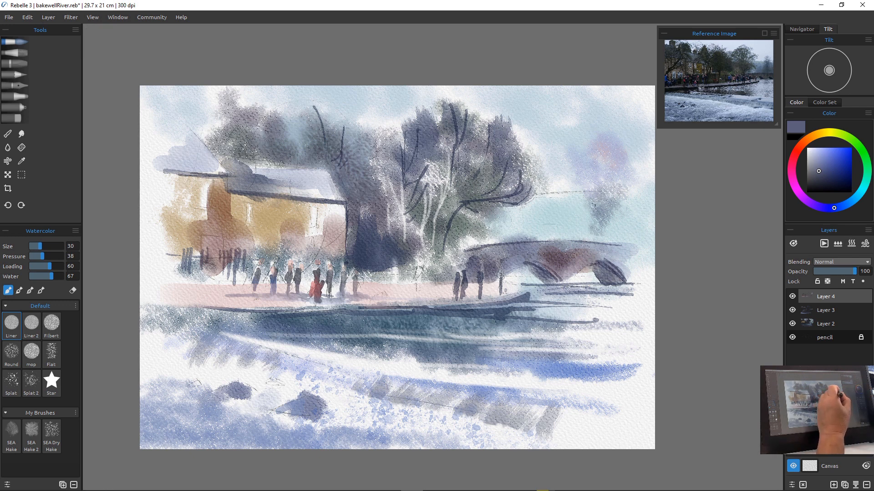
pyautogui.press(']')
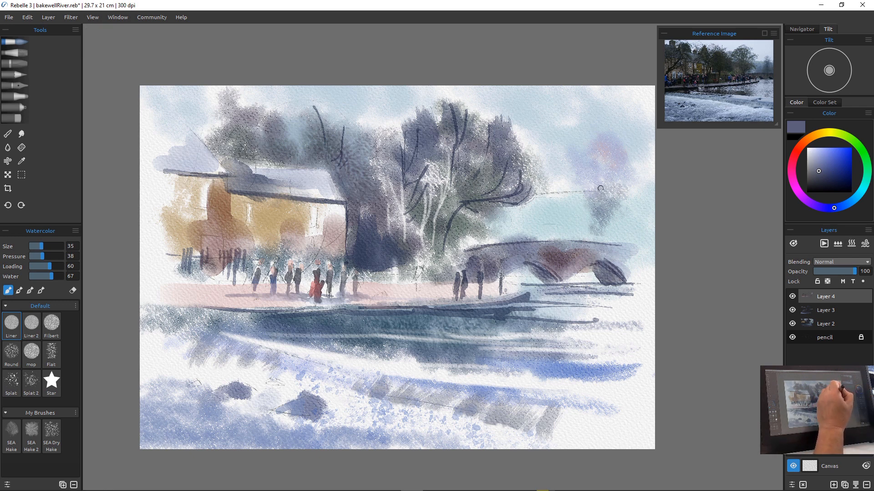
pyautogui.moveTo(604, 159); pyautogui.dragTo(600, 207)
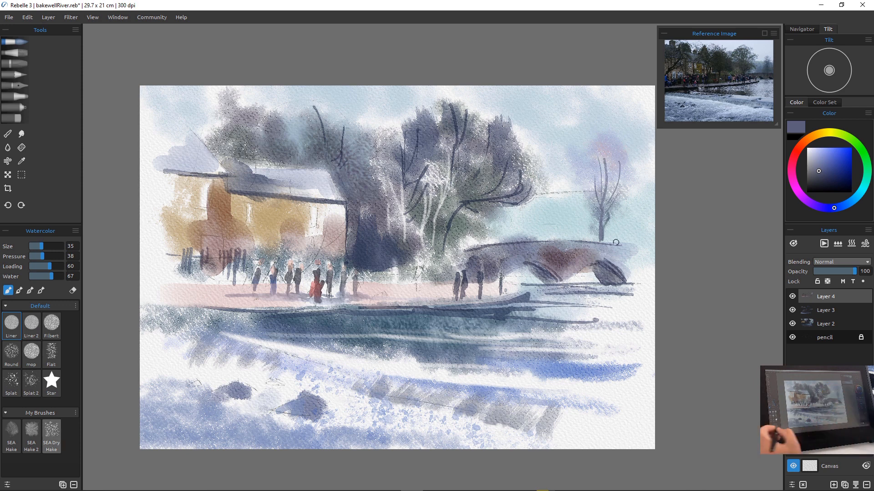
# Brush light grey-blue foliage around the distant tree's branches with the SEA Dry Hake brush, enlarging it from size 50 to 90
pyautogui.click(51, 430)
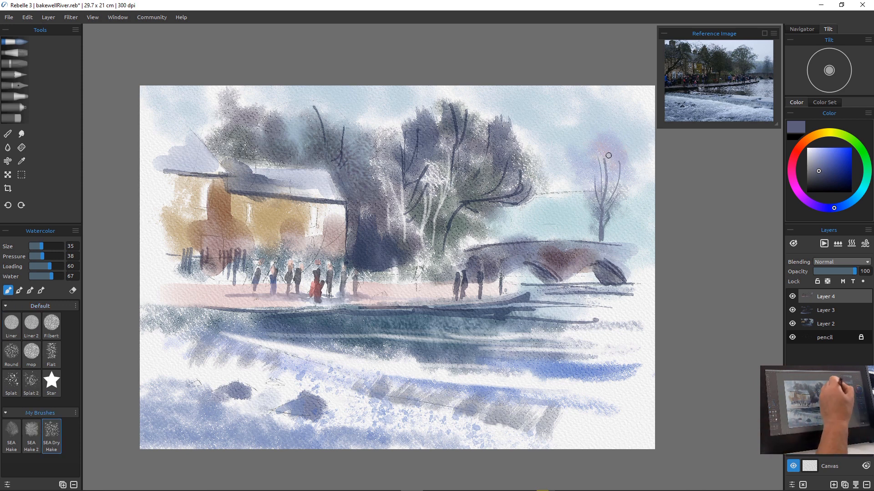
pyautogui.press(']')
pyautogui.press(']')
pyautogui.press(']')
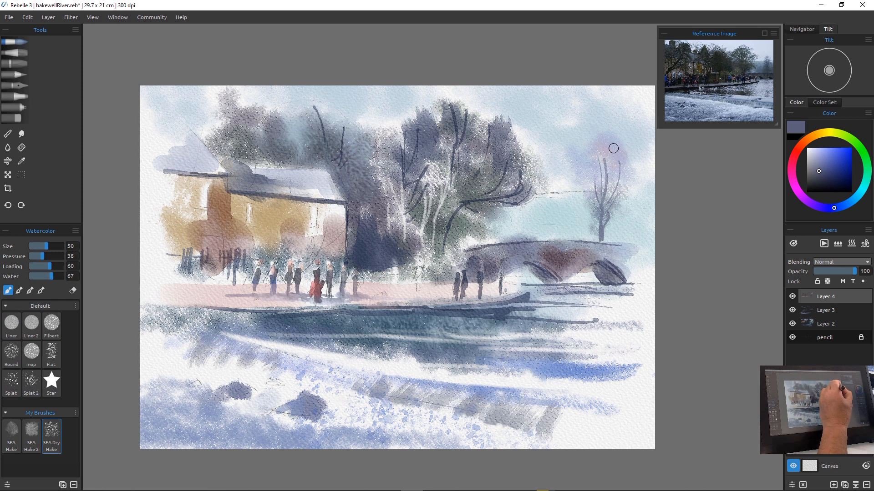
pyautogui.moveTo(613, 148)
pyautogui.mouseDown()
pyautogui.moveTo(620, 195)
pyautogui.moveTo(606, 168)
pyautogui.moveTo(593, 194)
pyautogui.moveTo(614, 217)
pyautogui.moveTo(621, 200)
pyautogui.moveTo(609, 219)
pyautogui.mouseUp()
pyautogui.press(']')
pyautogui.press(']')
pyautogui.press(']')
pyautogui.press(']')
pyautogui.press(']')
pyautogui.press(']')
pyautogui.press(']')
pyautogui.press(']')
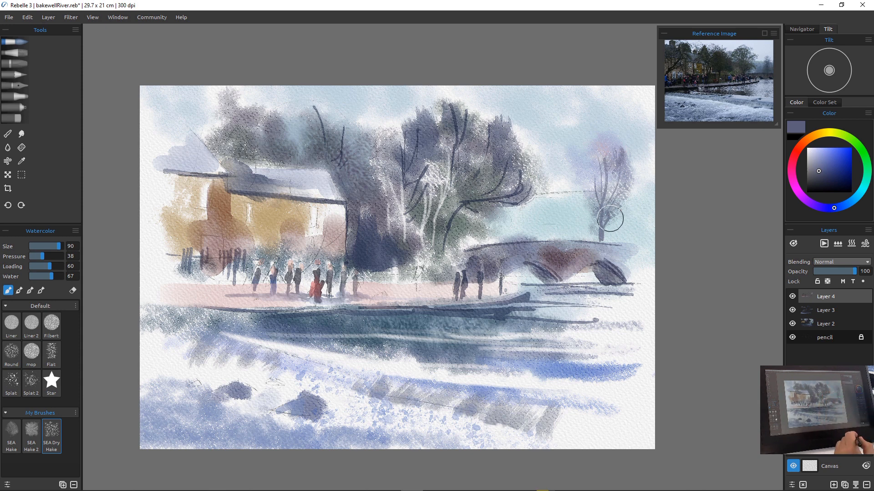
# Undo the distant tree's foliage, branch and trunk strokes, back to its soft base wash
pyautogui.hotkey('ctrl', 'z')
pyautogui.hotkey('ctrl', 'z')
pyautogui.hotkey('ctrl', 'z')
pyautogui.hotkey('ctrl', 'z')
pyautogui.hotkey('ctrl', 'z')
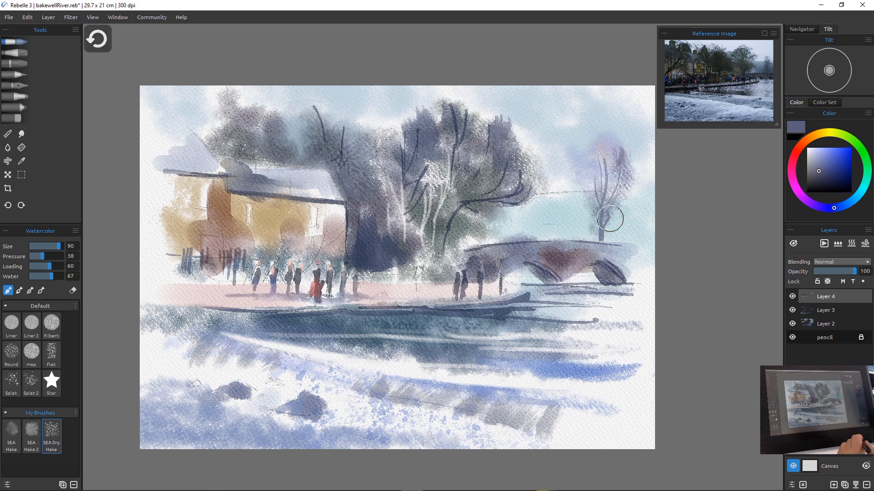
pyautogui.hotkey('ctrl', 'z')
pyautogui.hotkey('ctrl', 'z')
pyautogui.hotkey('ctrl', 'z')
pyautogui.hotkey('ctrl', 'z')
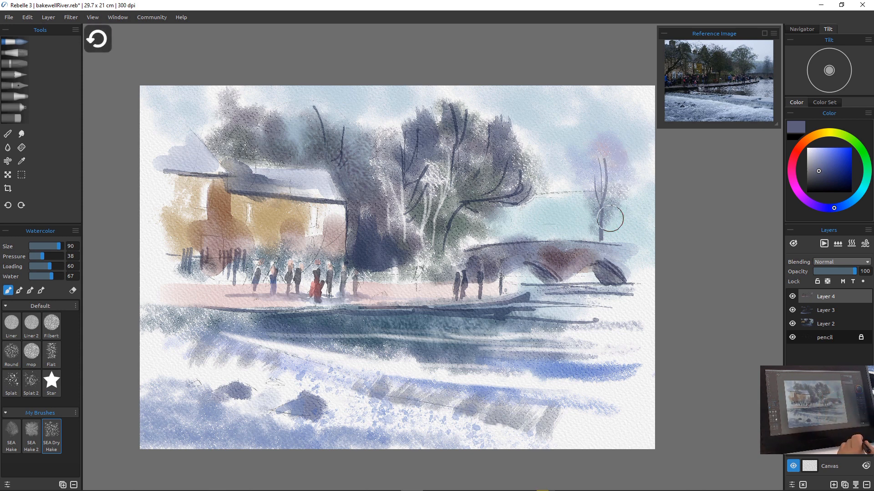
pyautogui.hotkey('ctrl', 'z')
pyautogui.hotkey('ctrl', 'z')
pyautogui.hotkey('ctrl', 'z')
pyautogui.hotkey('ctrl', 'z')
pyautogui.hotkey('ctrl', 'z')
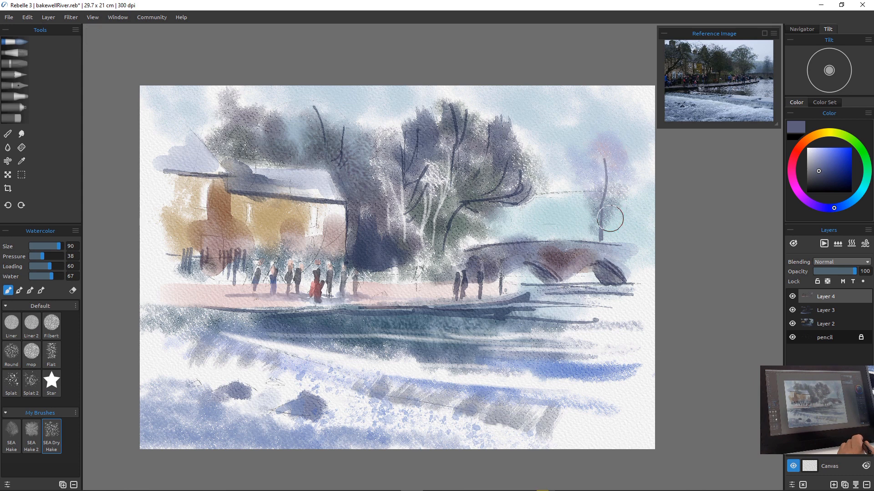
pyautogui.hotkey('ctrl', 'z')
pyautogui.hotkey('ctrl', 'z')
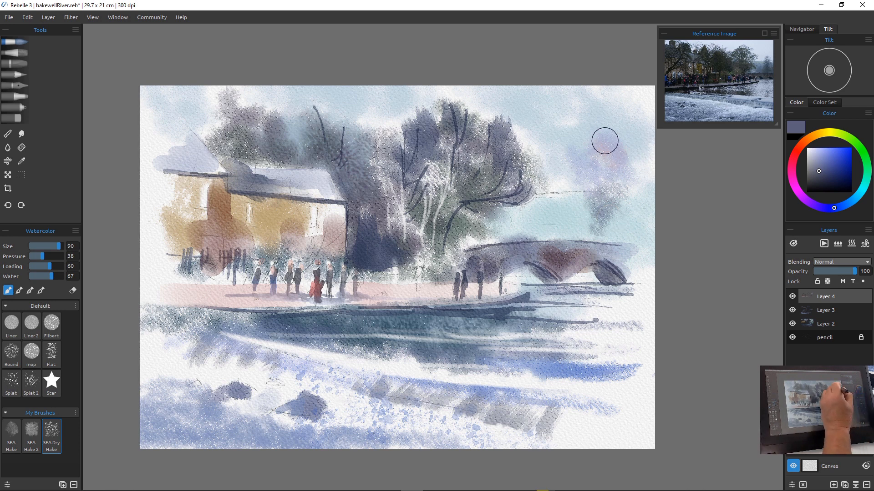
# Build up the distant tree and a bank of foliage behind the bridge in grey-blue and brighter blue with the SEA Dry Hake brush at size 90
pyautogui.moveTo(604, 141)
pyautogui.mouseDown()
pyautogui.moveTo(610, 171)
pyautogui.moveTo(621, 161)
pyautogui.moveTo(623, 179)
pyautogui.moveTo(611, 156)
pyautogui.mouseUp()
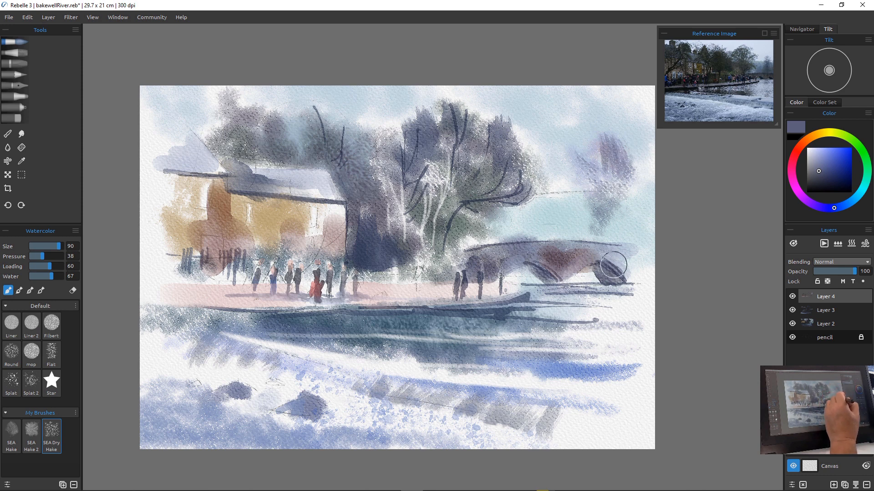
pyautogui.moveTo(624, 227)
pyautogui.mouseDown()
pyautogui.moveTo(598, 214)
pyautogui.moveTo(637, 231)
pyautogui.moveTo(591, 240)
pyautogui.moveTo(595, 226)
pyautogui.moveTo(606, 234)
pyautogui.moveTo(572, 236)
pyautogui.moveTo(583, 222)
pyautogui.moveTo(534, 237)
pyautogui.mouseUp()
pyautogui.click(826, 158)
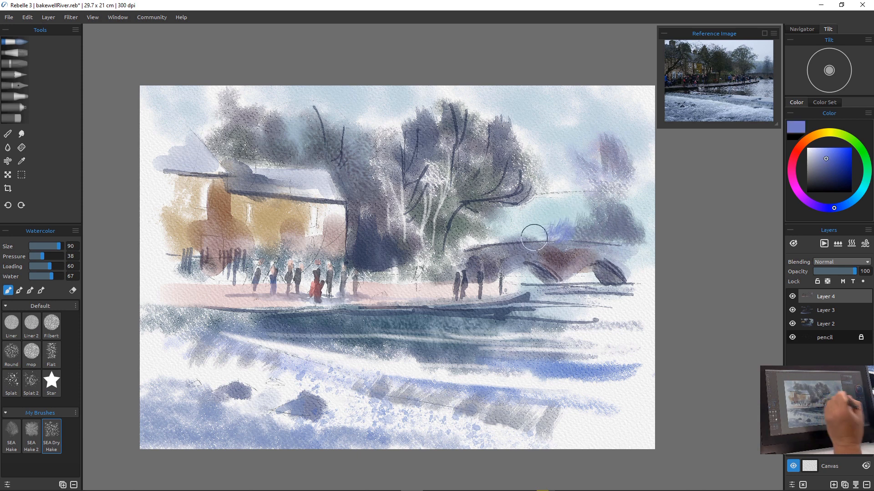
pyautogui.click(819, 168)
pyautogui.moveTo(552, 226)
pyautogui.mouseDown()
pyautogui.moveTo(565, 241)
pyautogui.moveTo(534, 227)
pyautogui.moveTo(530, 236)
pyautogui.moveTo(482, 243)
pyautogui.mouseUp()
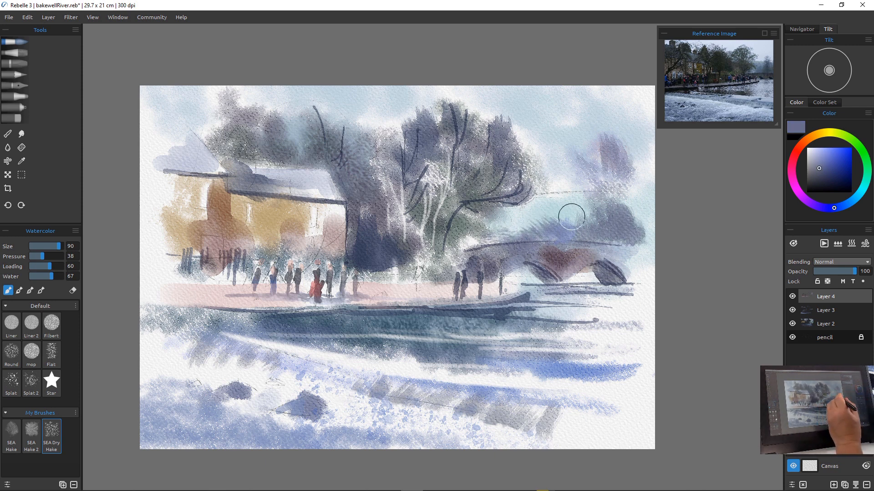
pyautogui.moveTo(572, 217); pyautogui.dragTo(628, 245)
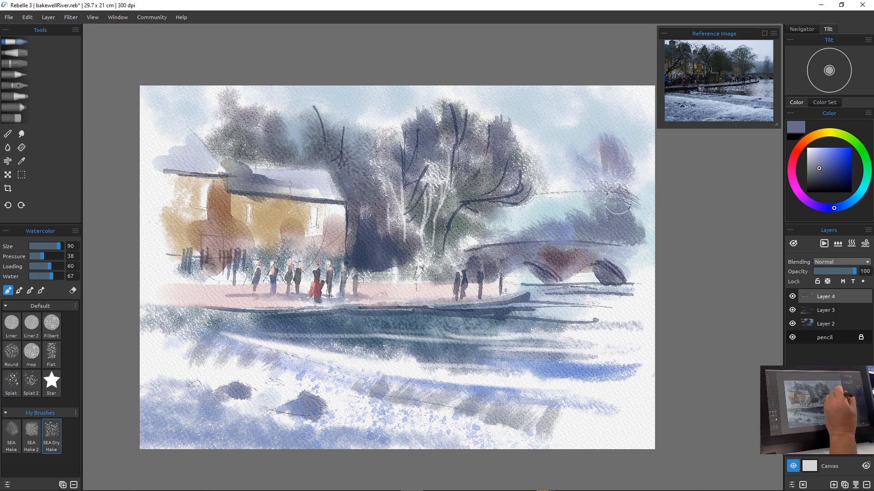
pyautogui.moveTo(611, 186)
pyautogui.mouseDown()
pyautogui.moveTo(590, 214)
pyautogui.moveTo(621, 201)
pyautogui.moveTo(611, 226)
pyautogui.moveTo(605, 186)
pyautogui.moveTo(590, 184)
pyautogui.moveTo(584, 168)
pyautogui.moveTo(623, 210)
pyautogui.moveTo(585, 195)
pyautogui.moveTo(581, 207)
pyautogui.moveTo(629, 206)
pyautogui.moveTo(618, 205)
pyautogui.moveTo(615, 234)
pyautogui.mouseUp()
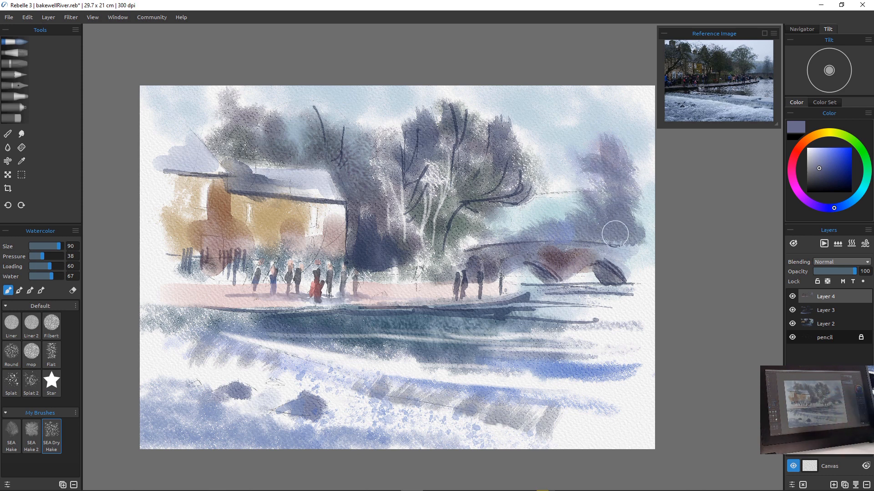
# Add muted grey-blue strokes to the large central tree's canopy and to the foliage at its foot beside the bridge
pyautogui.moveTo(496, 211); pyautogui.dragTo(469, 204)
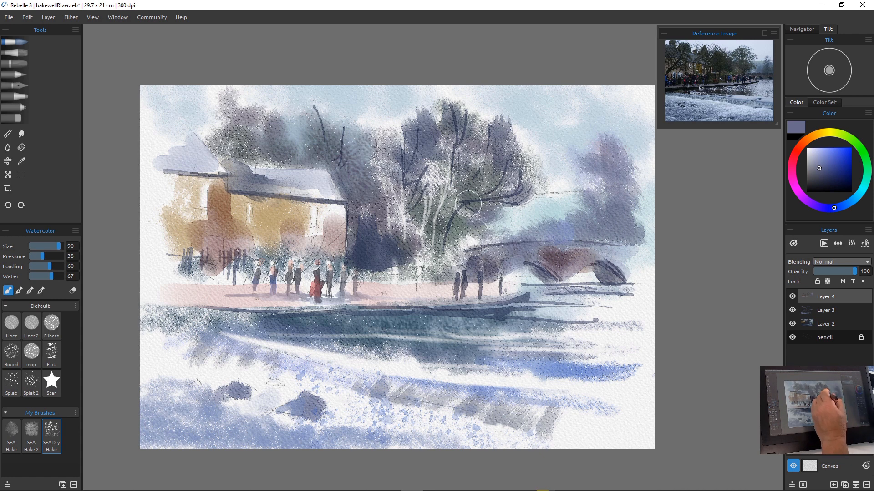
pyautogui.moveTo(465, 141)
pyautogui.mouseDown()
pyautogui.moveTo(482, 128)
pyautogui.moveTo(481, 146)
pyautogui.mouseUp()
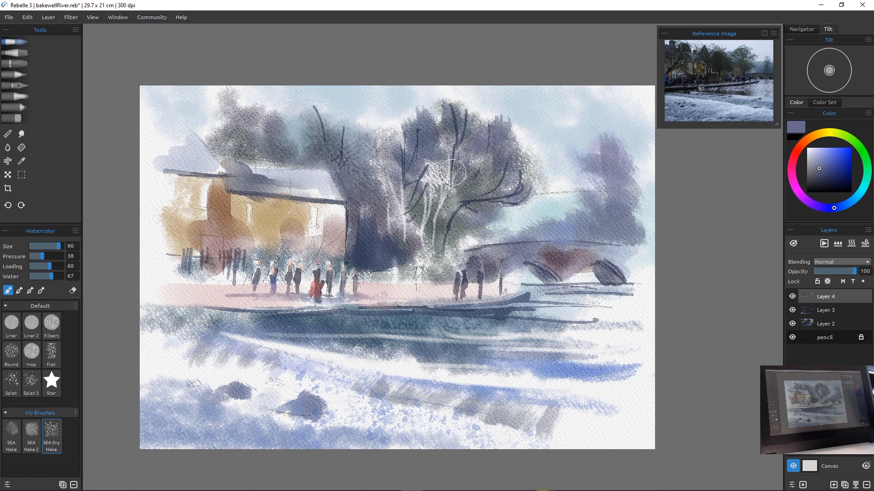
pyautogui.press('e')
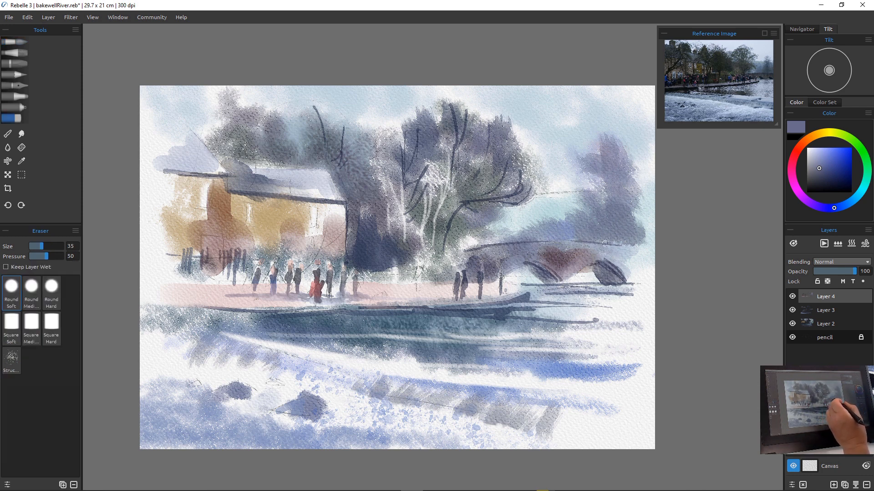
pyautogui.press('w')
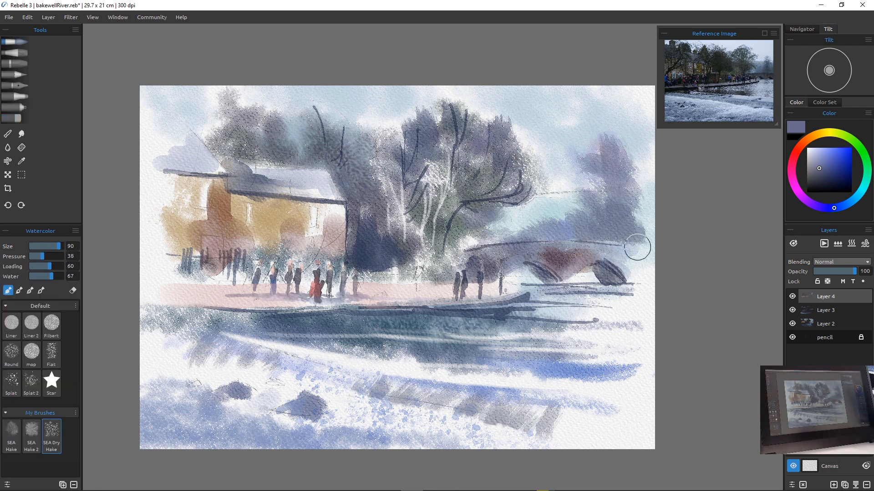
pyautogui.moveTo(422, 258)
pyautogui.mouseDown()
pyautogui.moveTo(465, 239)
pyautogui.moveTo(451, 246)
pyautogui.moveTo(446, 284)
pyautogui.moveTo(404, 275)
pyautogui.moveTo(403, 257)
pyautogui.moveTo(408, 277)
pyautogui.moveTo(412, 258)
pyautogui.moveTo(430, 279)
pyautogui.mouseUp()
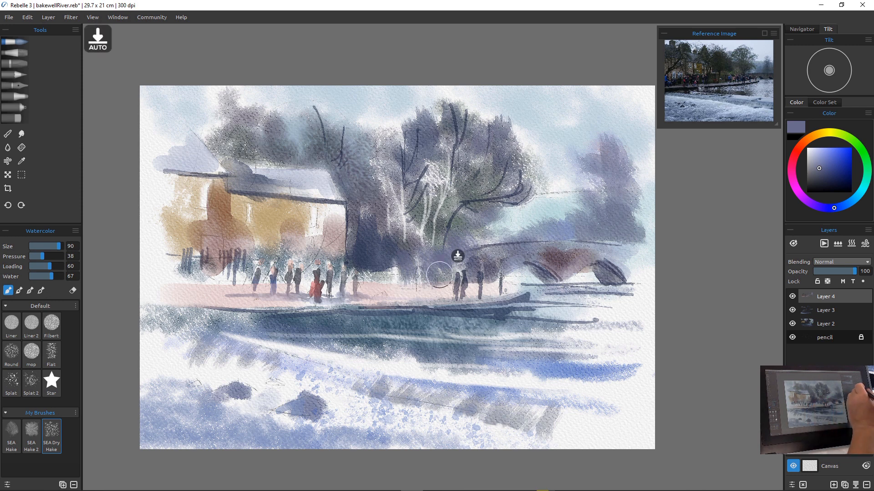
# Try a muted green patch of grass on the bank beside the central figures, and undo it
pyautogui.click(851, 140)
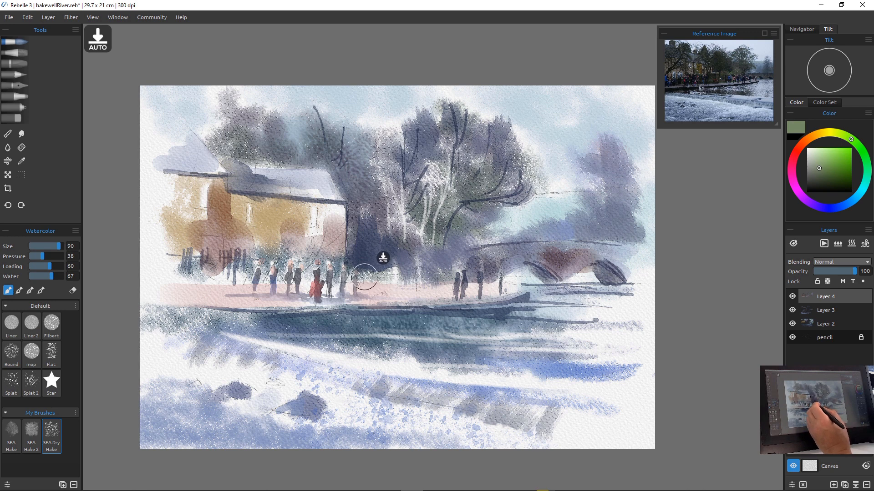
pyautogui.moveTo(362, 284); pyautogui.dragTo(416, 287)
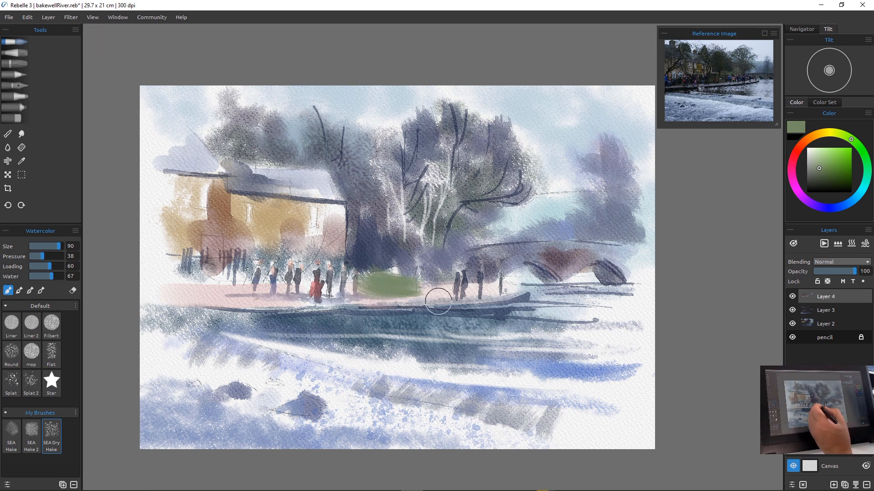
pyautogui.hotkey('ctrl', 'z')
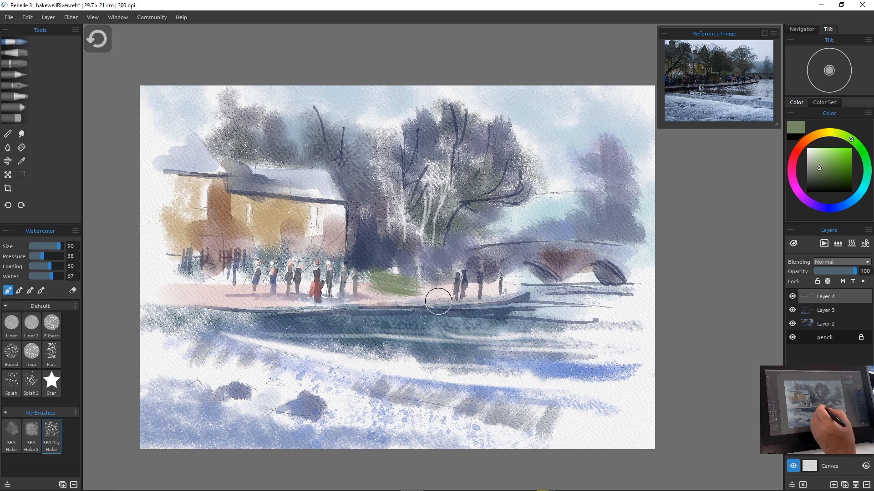
pyautogui.hotkey('ctrl', 'z')
pyautogui.hotkey('ctrl', 'z')
pyautogui.hotkey('ctrl', 'z')
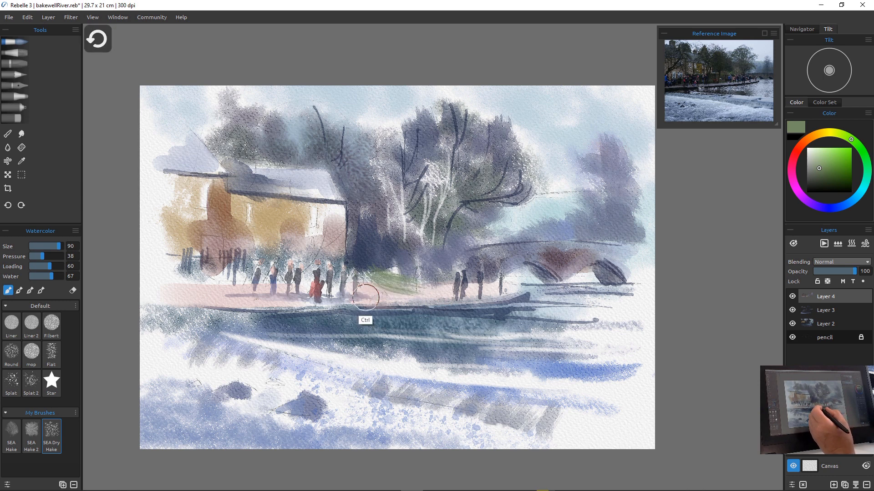
pyautogui.hotkey('ctrl', 'z')
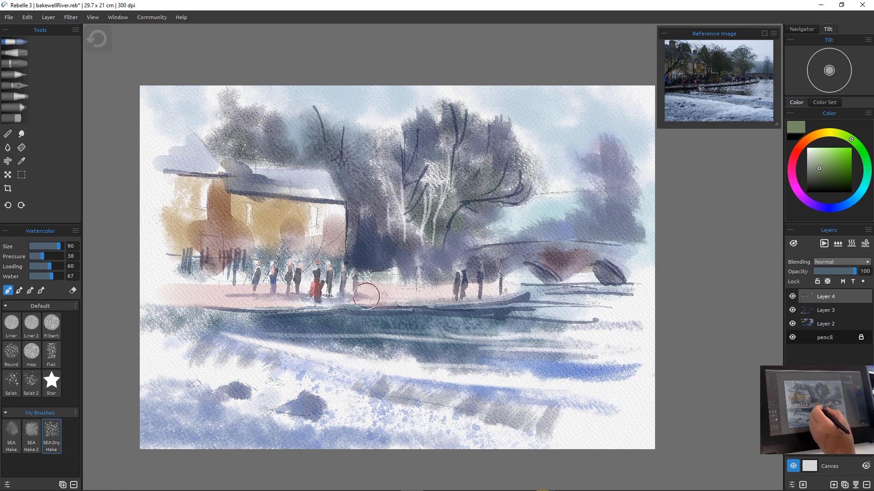
# Brush a muted olive-green strip of grass along the bank between the red figure and the bridge with the SEA Dry Hake brush
pyautogui.click(834, 133)
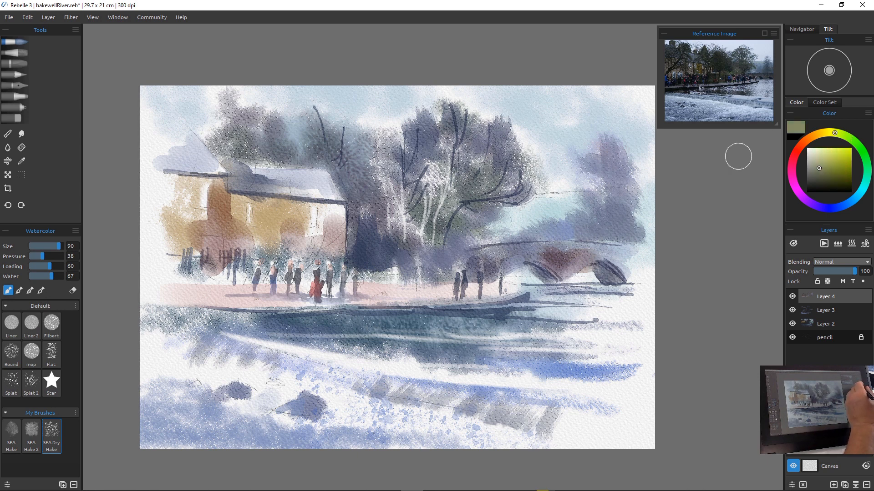
pyautogui.moveTo(360, 283)
pyautogui.mouseDown()
pyautogui.moveTo(405, 288)
pyautogui.moveTo(431, 284)
pyautogui.moveTo(406, 280)
pyautogui.moveTo(515, 287)
pyautogui.mouseUp()
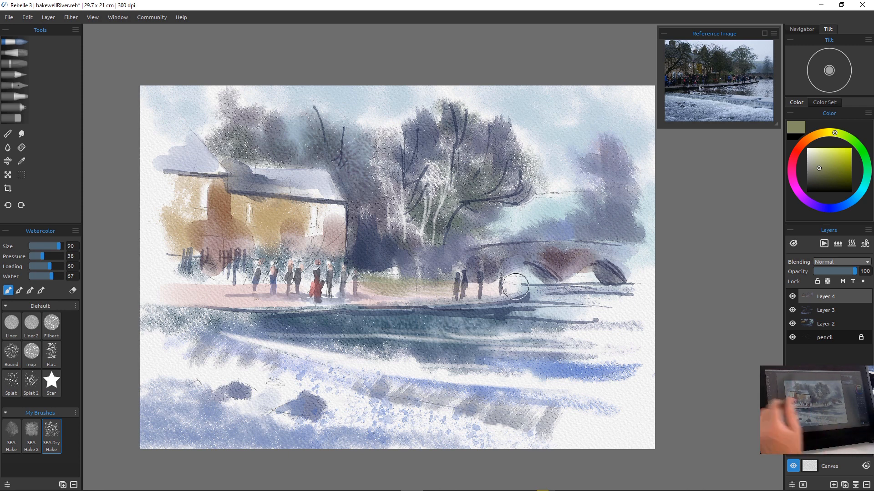
# Paint a cluster of dark purple figures beside those near the bridge with the Liner brush at size 40
pyautogui.click(11, 324)
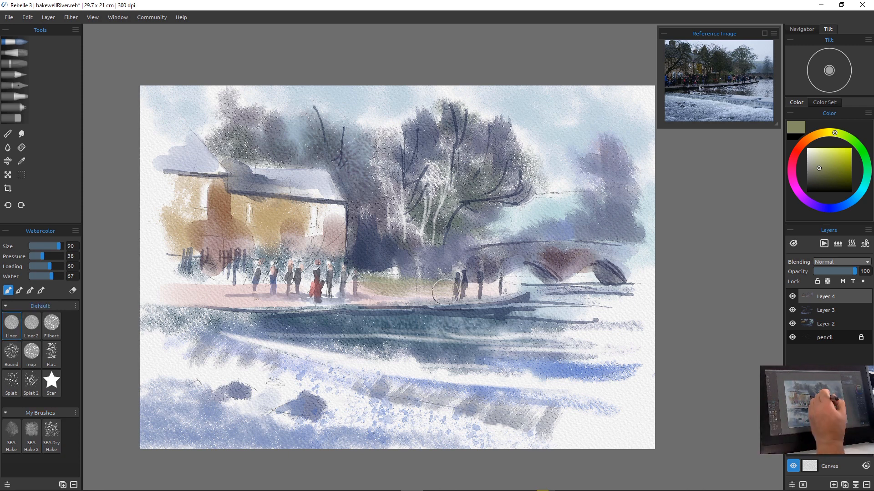
pyautogui.press('[')
pyautogui.press('[')
pyautogui.press('[')
pyautogui.press('[')
pyautogui.press('[')
pyautogui.press('[')
pyautogui.press('[')
pyautogui.press('[')
pyautogui.press('[')
pyautogui.press('[')
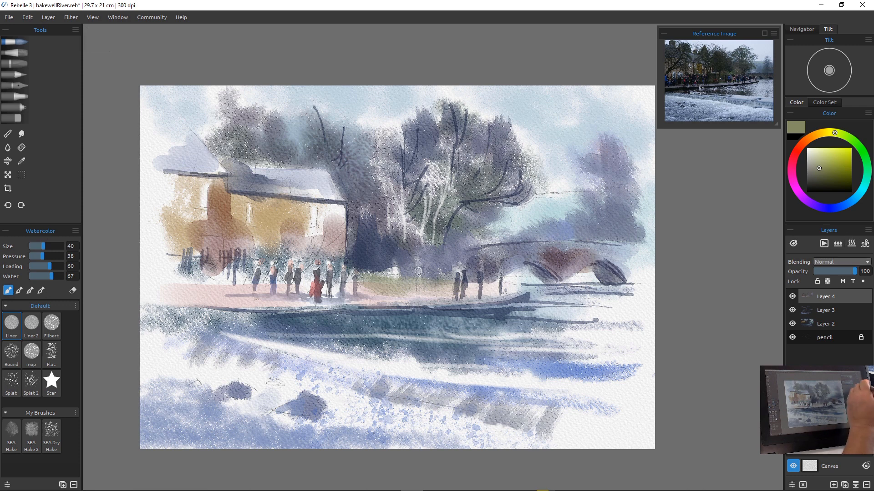
pyautogui.click(811, 204)
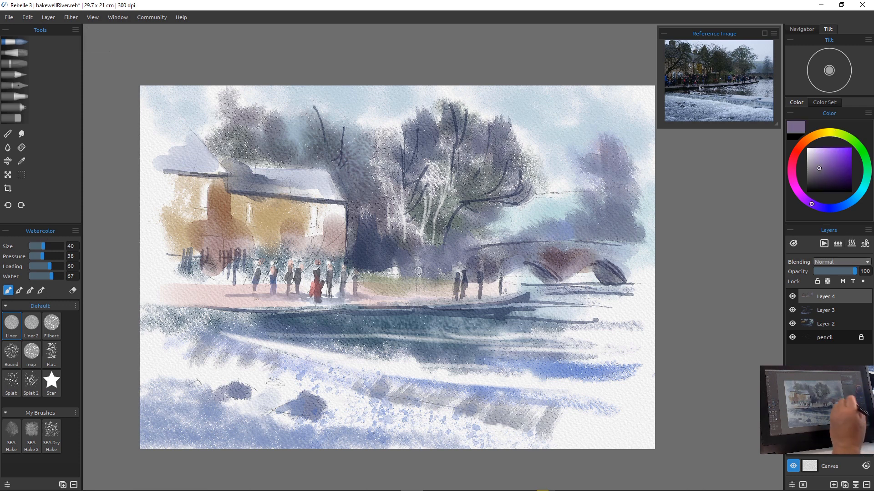
pyautogui.click(820, 180)
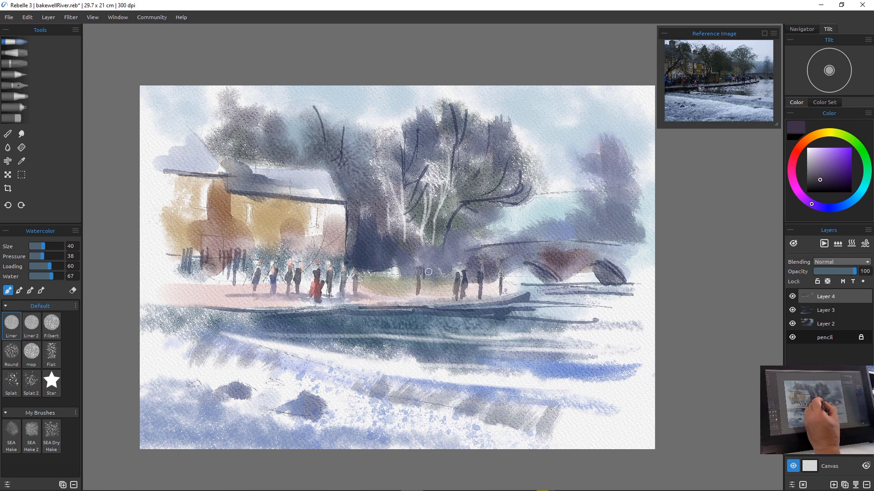
pyautogui.moveTo(428, 272); pyautogui.dragTo(438, 301)
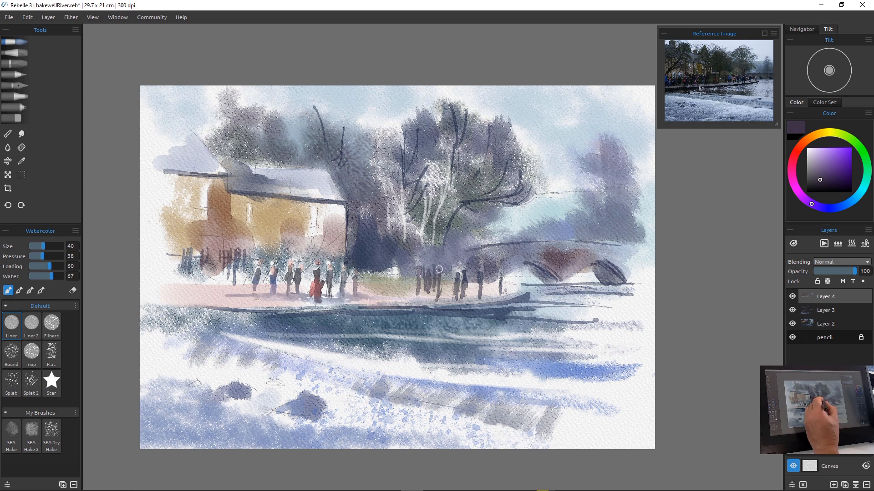
pyautogui.moveTo(439, 269)
pyautogui.mouseDown()
pyautogui.moveTo(440, 292)
pyautogui.moveTo(450, 274)
pyautogui.moveTo(449, 297)
pyautogui.mouseUp()
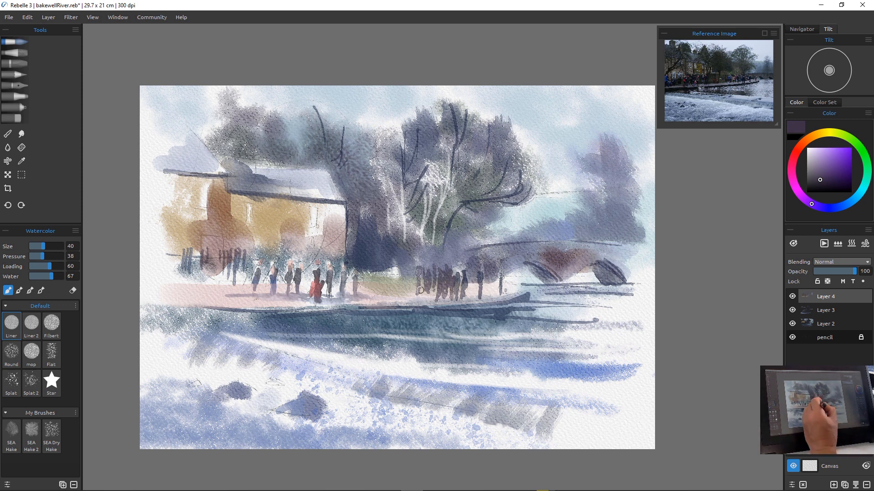
pyautogui.moveTo(422, 283); pyautogui.dragTo(422, 296)
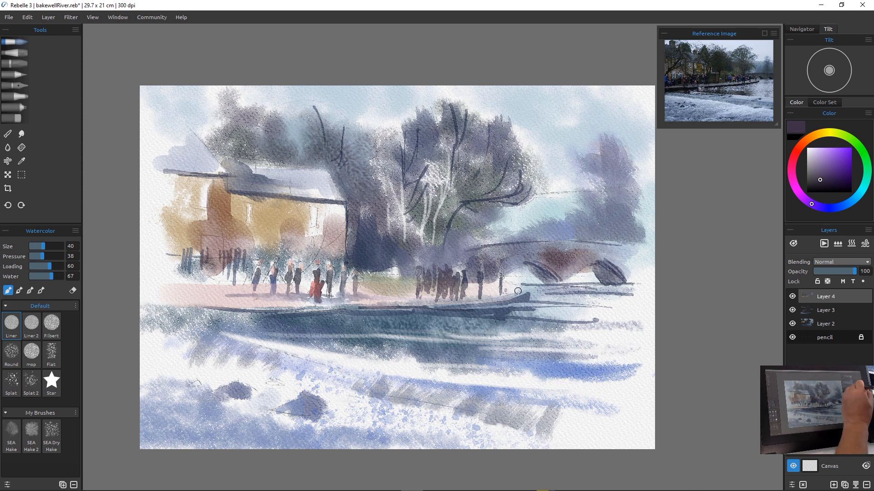
# Add a light pink figure and dark blue figure strokes at the left end of the crowd near the bridge
pyautogui.click(822, 153)
pyautogui.click(795, 186)
pyautogui.moveTo(407, 272); pyautogui.dragTo(407, 282)
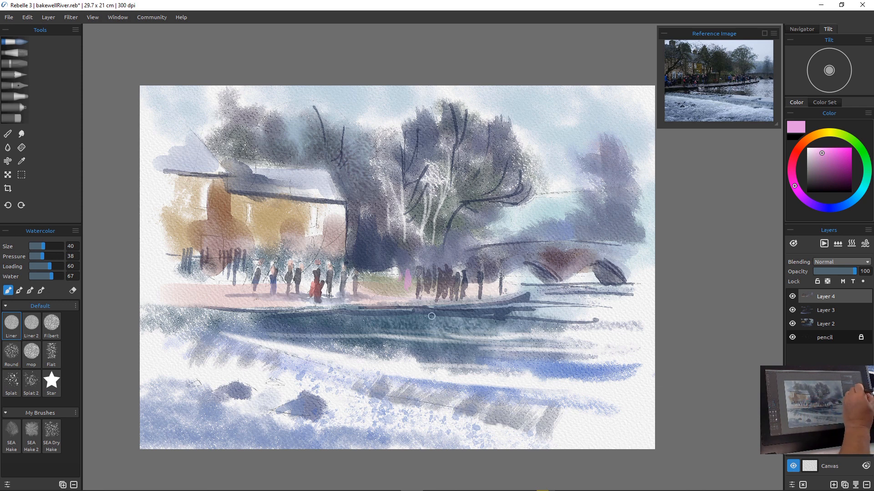
pyautogui.click(824, 208)
pyautogui.click(837, 179)
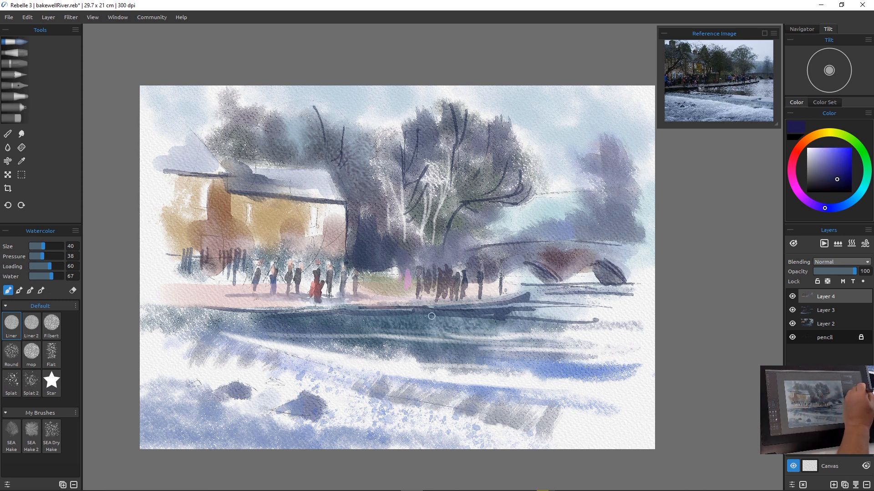
pyautogui.moveTo(412, 270); pyautogui.dragTo(416, 285)
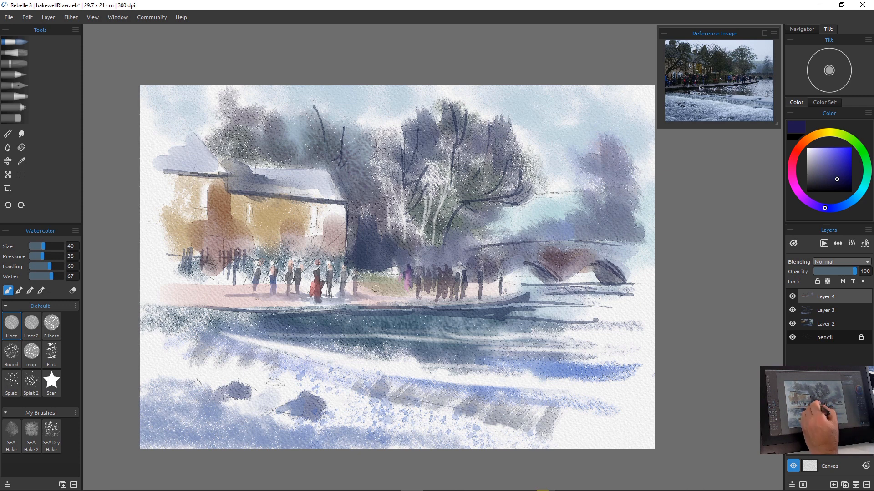
pyautogui.moveTo(387, 269); pyautogui.dragTo(388, 274)
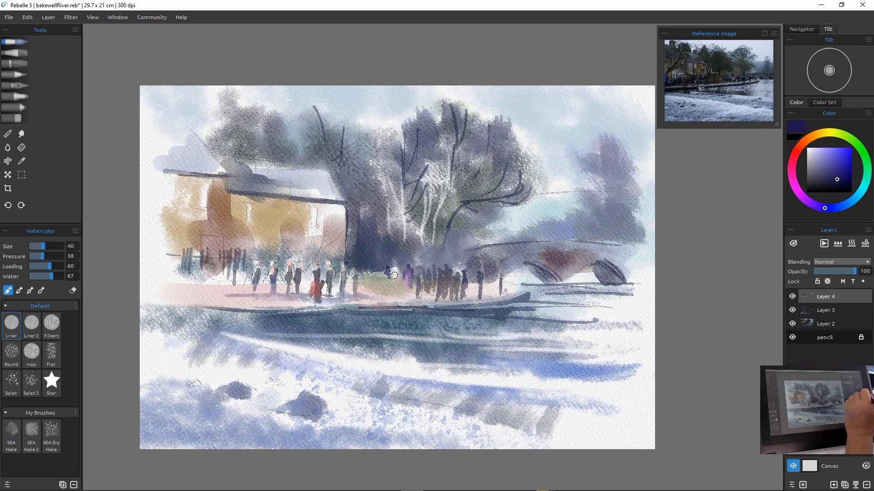
# Paint muted red figures on the grass just left of the pink figure
pyautogui.click(794, 156)
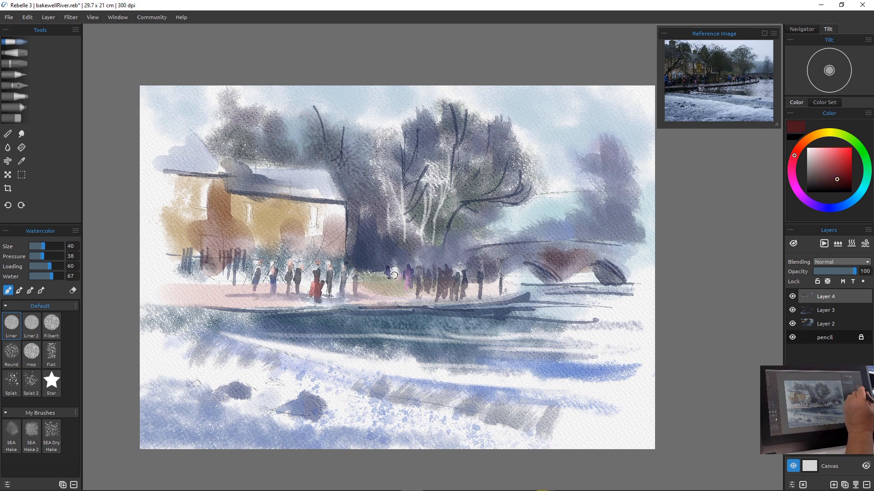
pyautogui.click(826, 170)
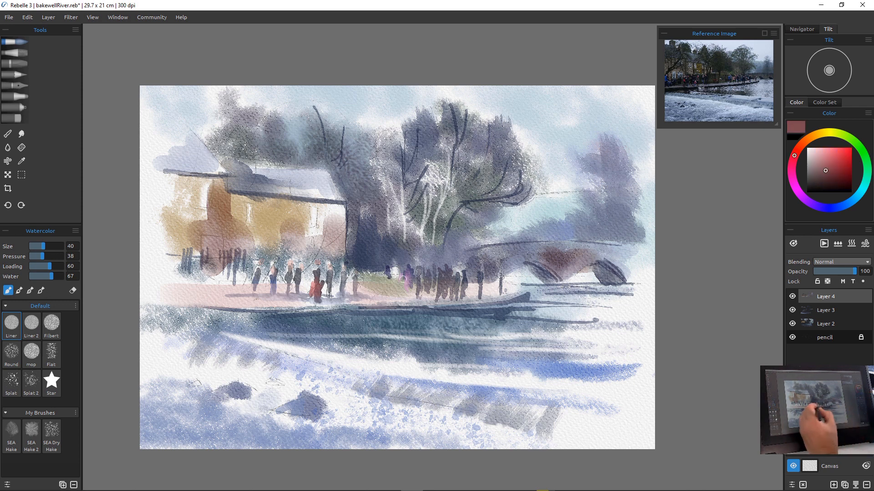
pyautogui.moveTo(400, 274)
pyautogui.mouseDown()
pyautogui.moveTo(405, 288)
pyautogui.moveTo(386, 279)
pyautogui.mouseUp()
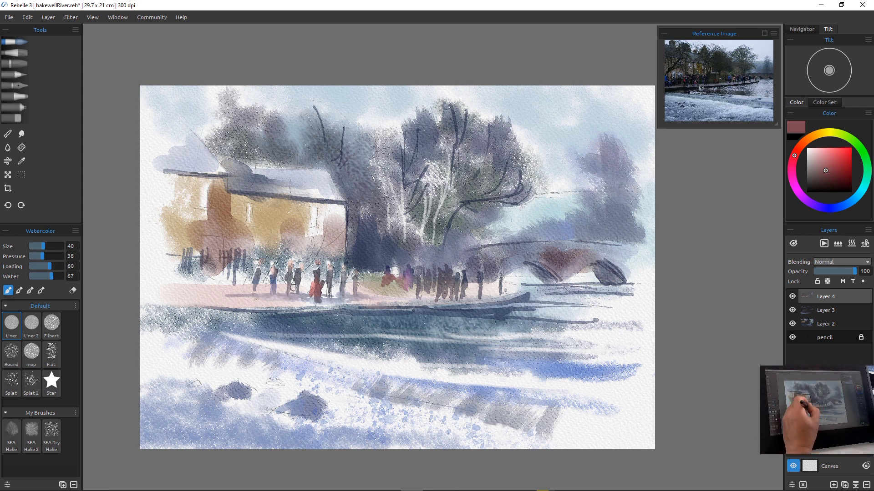
# Darken the group of figures in front of the house with near-black reddish brown
pyautogui.moveTo(296, 288); pyautogui.dragTo(298, 296)
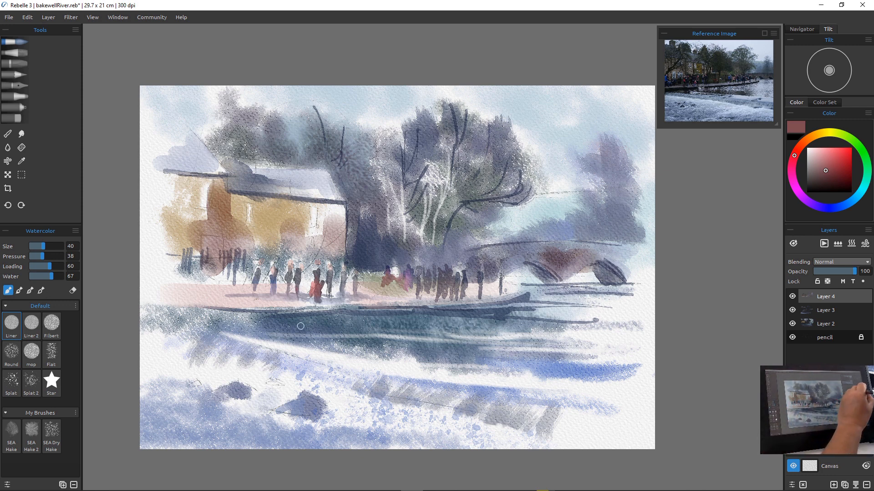
pyautogui.click(822, 187)
pyautogui.moveTo(298, 288)
pyautogui.mouseDown()
pyautogui.moveTo(298, 297)
pyautogui.moveTo(272, 293)
pyautogui.mouseUp()
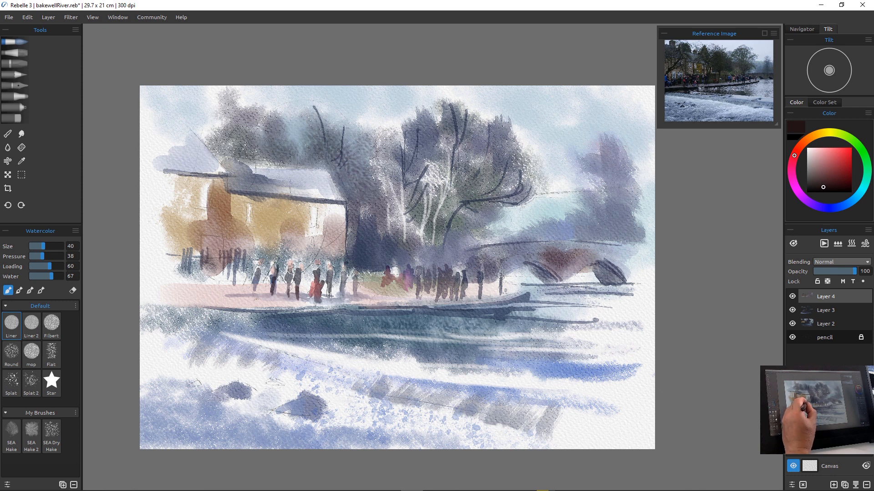
pyautogui.moveTo(291, 270)
pyautogui.mouseDown()
pyautogui.moveTo(298, 292)
pyautogui.moveTo(288, 312)
pyautogui.moveTo(255, 293)
pyautogui.mouseUp()
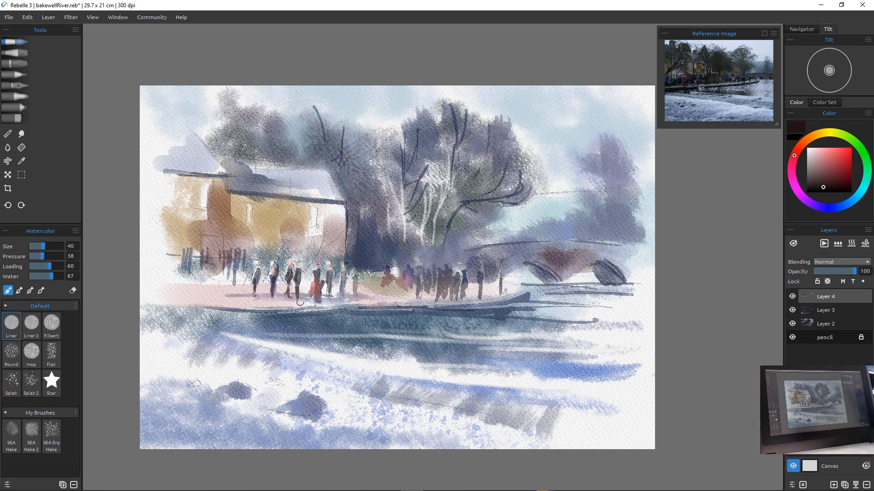
# Draw dark horizontal shadow lines along the quay's lower edge below the figures in front of the house
pyautogui.moveTo(343, 309)
pyautogui.mouseDown()
pyautogui.moveTo(280, 308)
pyautogui.moveTo(384, 313)
pyautogui.moveTo(353, 317)
pyautogui.mouseUp()
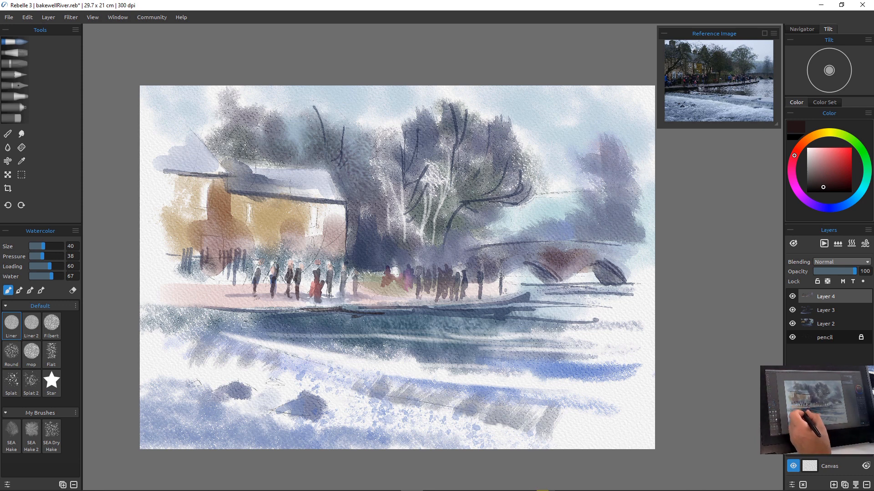
pyautogui.moveTo(233, 317); pyautogui.dragTo(331, 321)
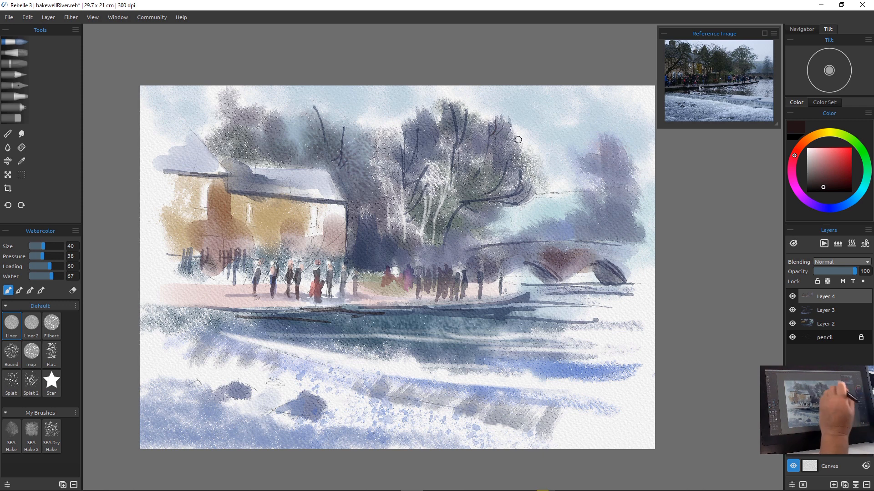
# Draw fine dark blue-violet branches through the central trees and stone outlines on the house's right corner with the Liner brush at size 16
pyautogui.press('[')
pyautogui.press('[')
pyautogui.press('[')
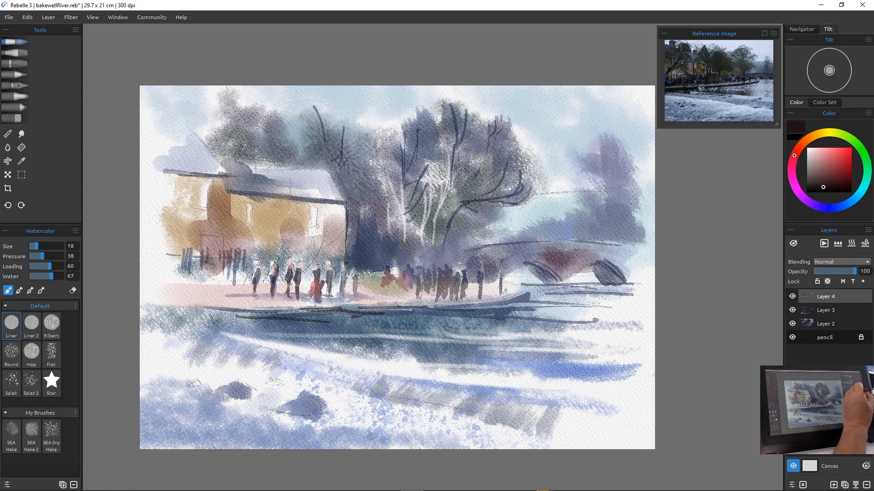
pyautogui.click(820, 207)
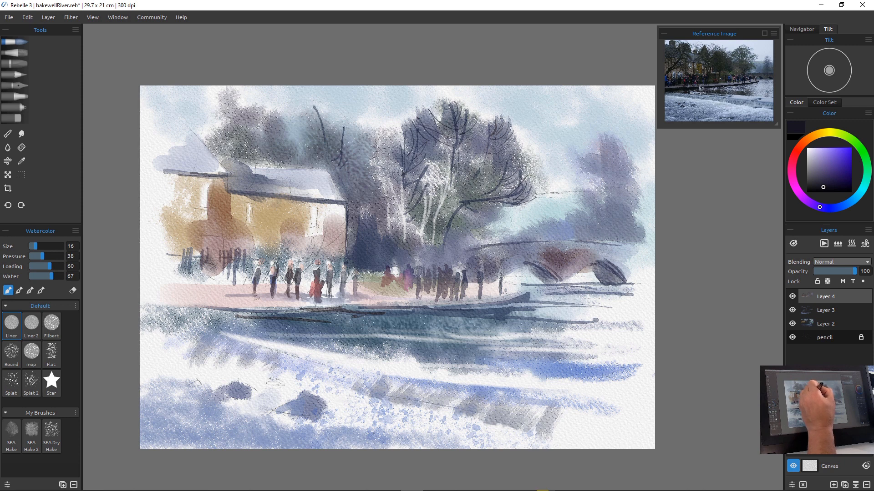
pyautogui.moveTo(402, 169); pyautogui.dragTo(372, 177)
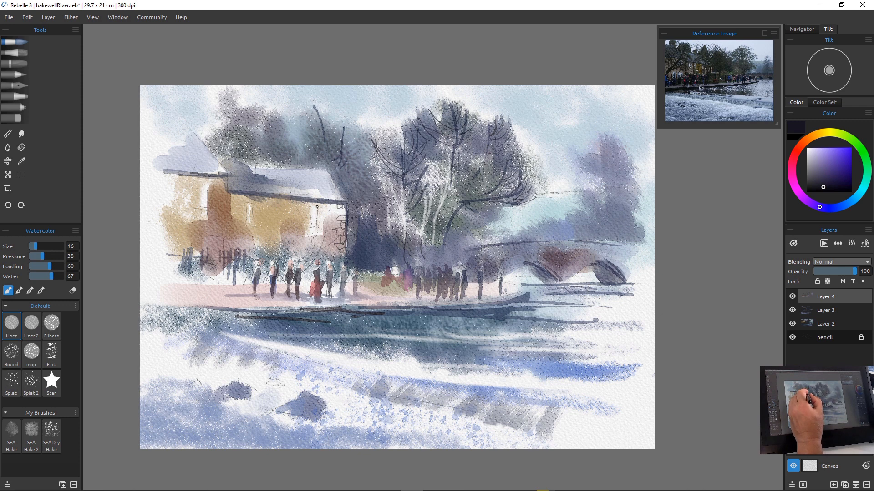
# Outline the house's windows, the stones on its middle corner and the fence posts with fine dark lines
pyautogui.moveTo(312, 207); pyautogui.dragTo(315, 234)
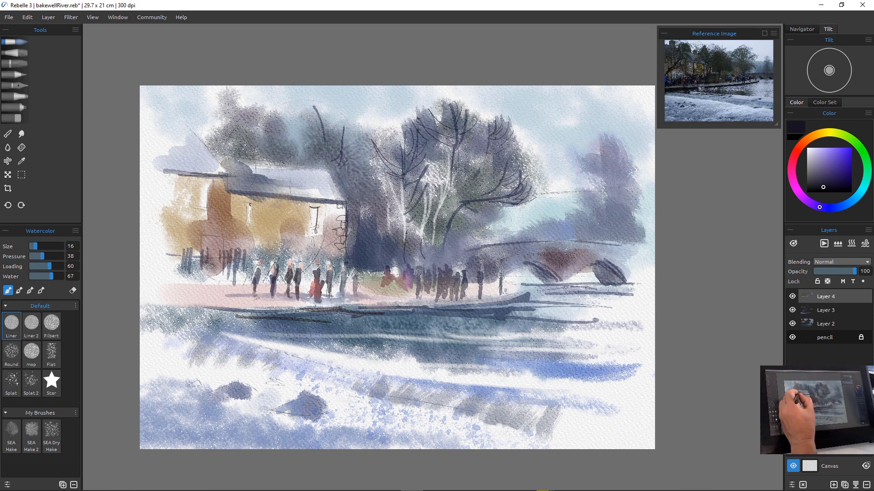
pyautogui.moveTo(251, 203); pyautogui.dragTo(250, 231)
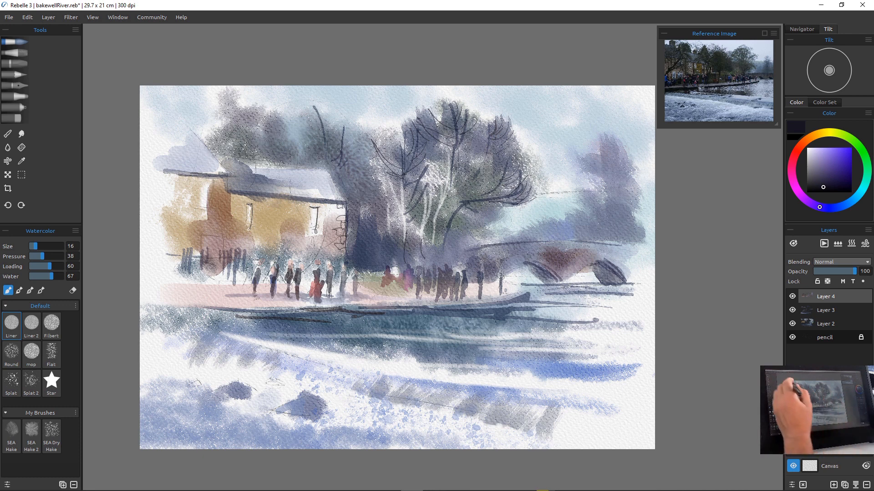
pyautogui.moveTo(208, 185)
pyautogui.mouseDown()
pyautogui.moveTo(197, 210)
pyautogui.moveTo(218, 212)
pyautogui.moveTo(227, 194)
pyautogui.moveTo(220, 215)
pyautogui.mouseUp()
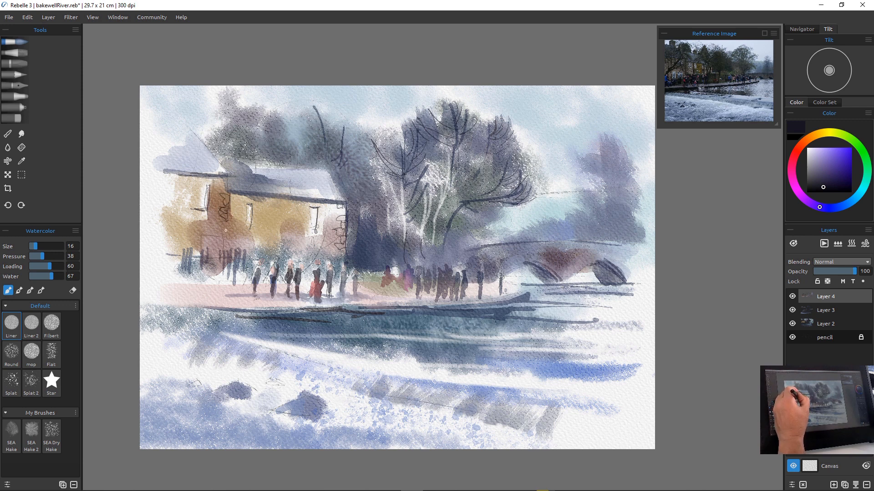
pyautogui.moveTo(237, 264); pyautogui.dragTo(242, 281)
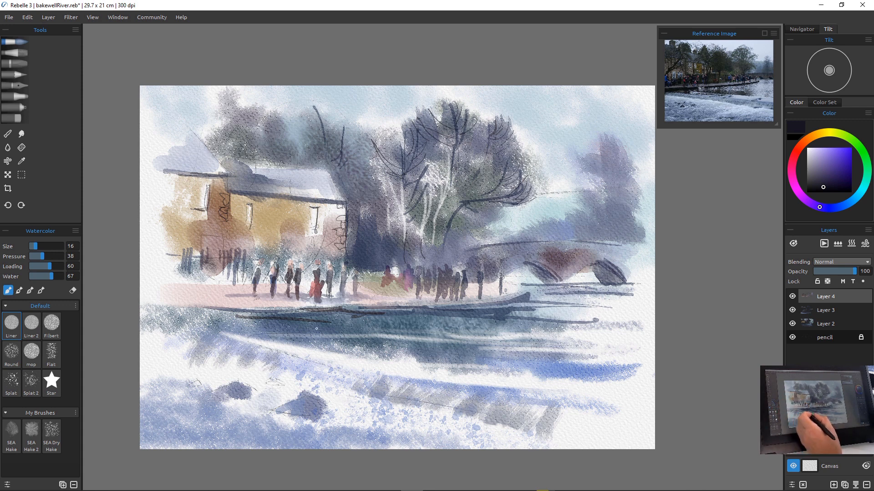
# Draw dark, near-horizontal ripple lines across the dark water just above the weir with the Liner brush at size 45
pyautogui.press(']')
pyautogui.press(']')
pyautogui.press(']')
pyautogui.press(']')
pyautogui.press(']')
pyautogui.press(']')
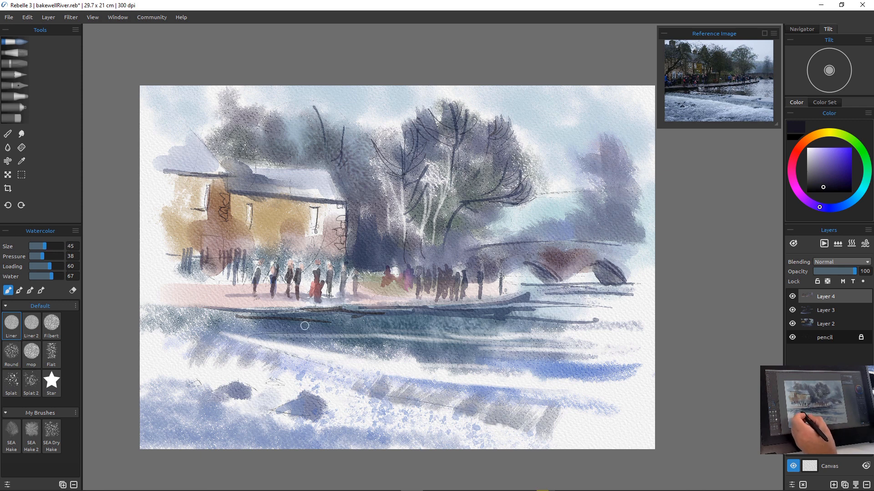
pyautogui.moveTo(235, 336); pyautogui.dragTo(344, 333)
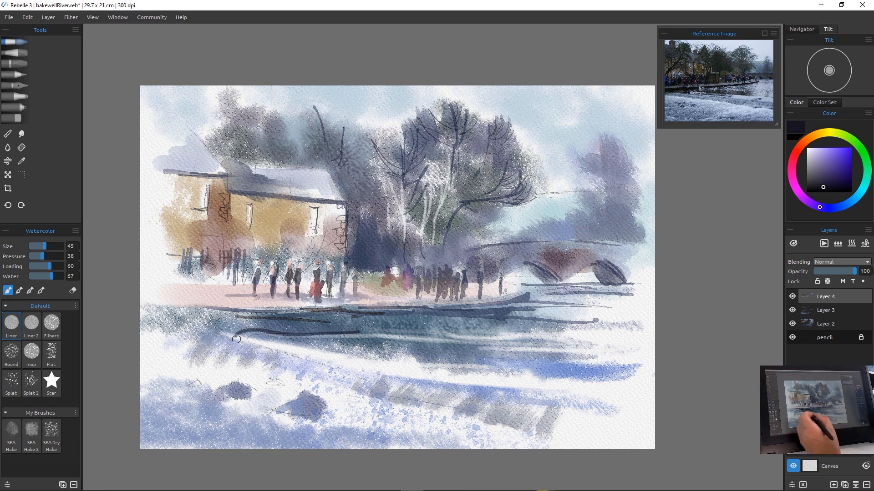
pyautogui.hotkey('ctrl', 'z')
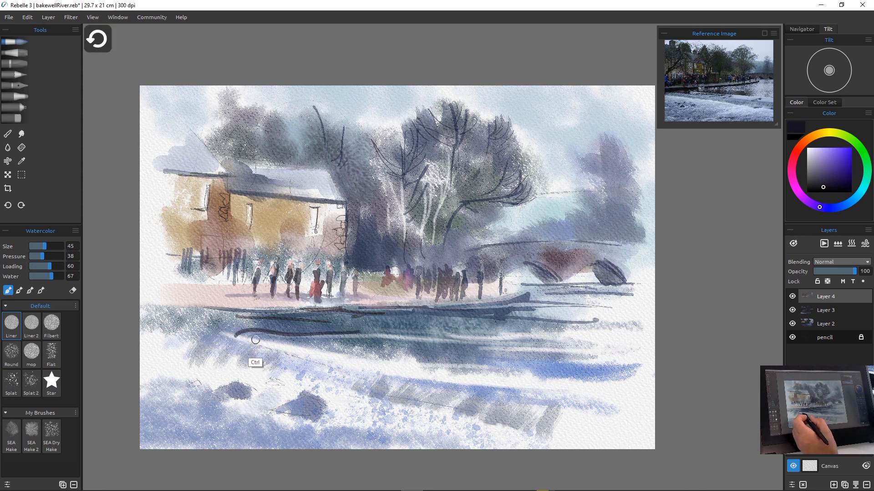
pyautogui.moveTo(236, 337); pyautogui.dragTo(332, 335)
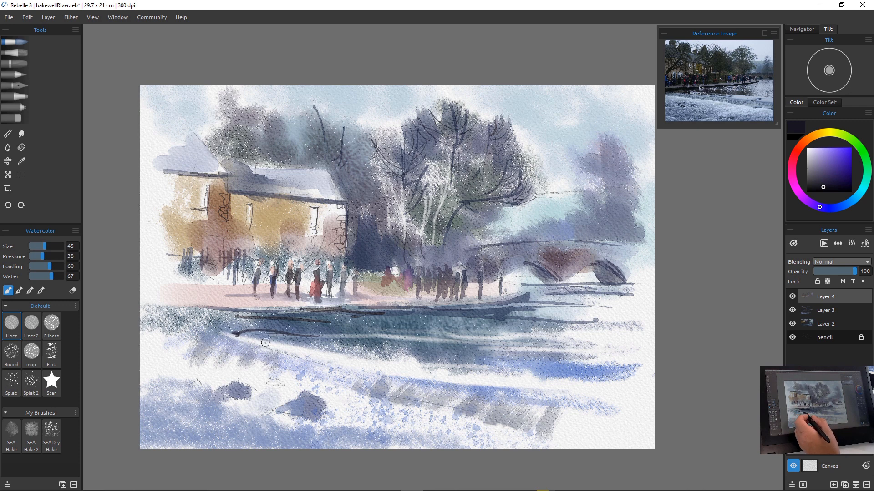
pyautogui.moveTo(265, 341); pyautogui.dragTo(366, 336)
pyautogui.moveTo(300, 350); pyautogui.dragTo(373, 344)
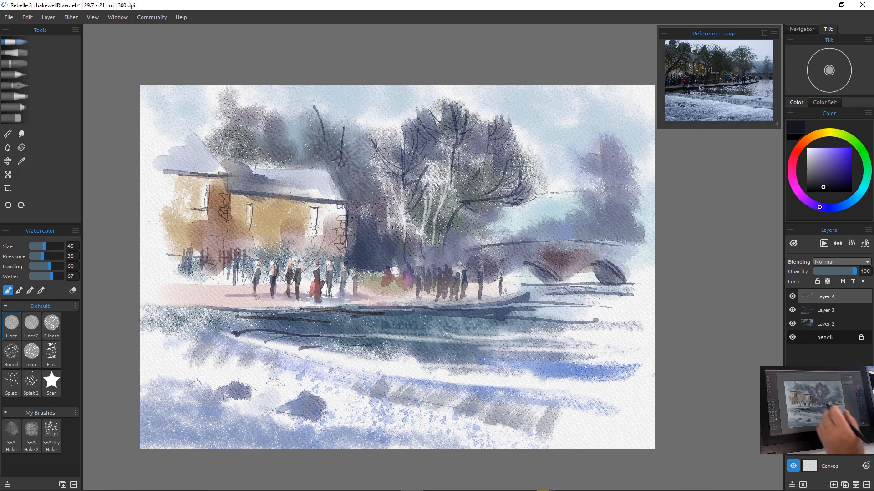
pyautogui.moveTo(329, 356); pyautogui.dragTo(412, 352)
# Draw long ripple lines on the water behind the weir and short strokes down its face in muted grey-violet
pyautogui.click(817, 171)
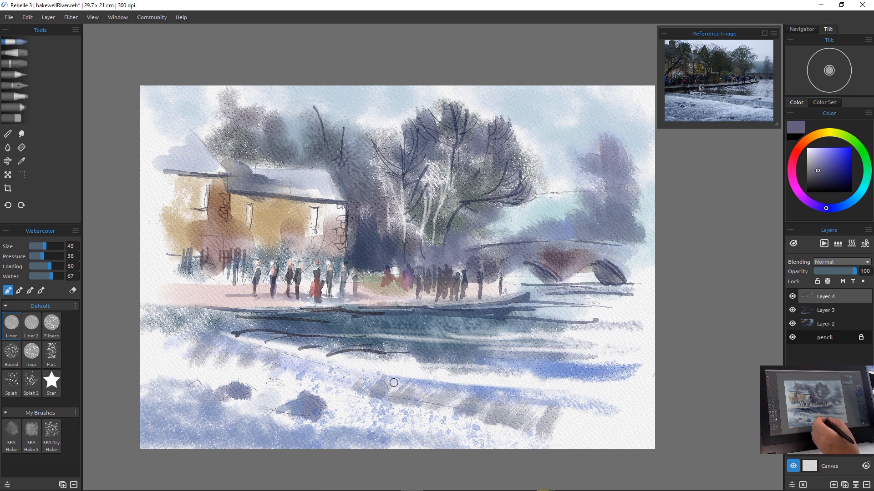
pyautogui.moveTo(412, 374); pyautogui.dragTo(519, 370)
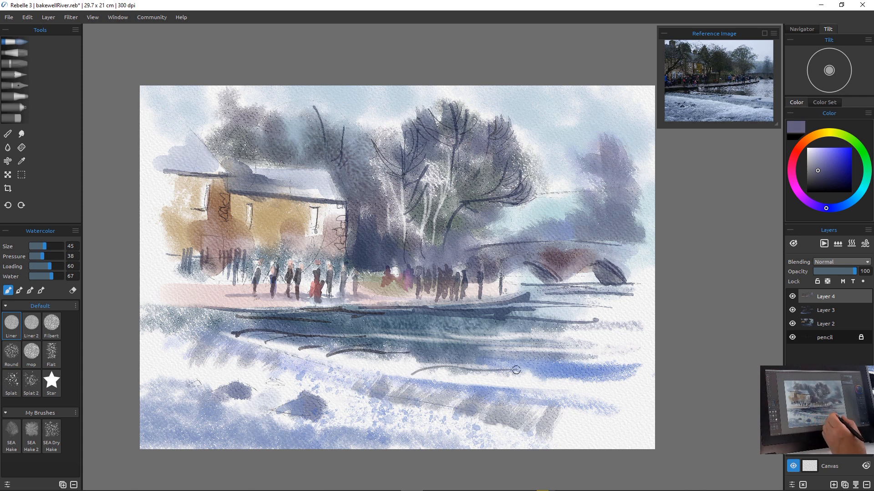
pyautogui.moveTo(453, 386); pyautogui.dragTo(548, 374)
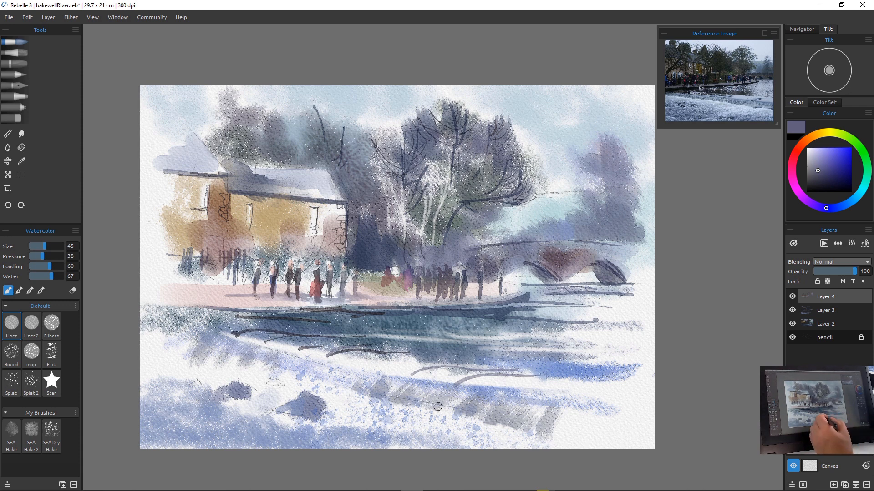
pyautogui.moveTo(403, 386)
pyautogui.mouseDown()
pyautogui.moveTo(383, 396)
pyautogui.moveTo(387, 384)
pyautogui.moveTo(376, 393)
pyautogui.moveTo(351, 390)
pyautogui.mouseUp()
pyautogui.moveTo(319, 363); pyautogui.dragTo(313, 374)
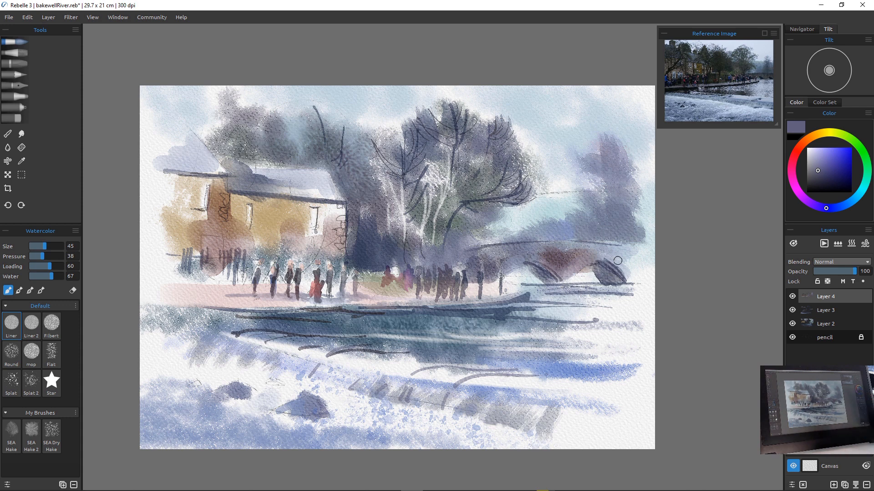
# Sign the painting with the artist's name in its lower-right corner using the 5B pencil at size 30
pyautogui.moveTo(561, 418); pyautogui.dragTo(552, 427)
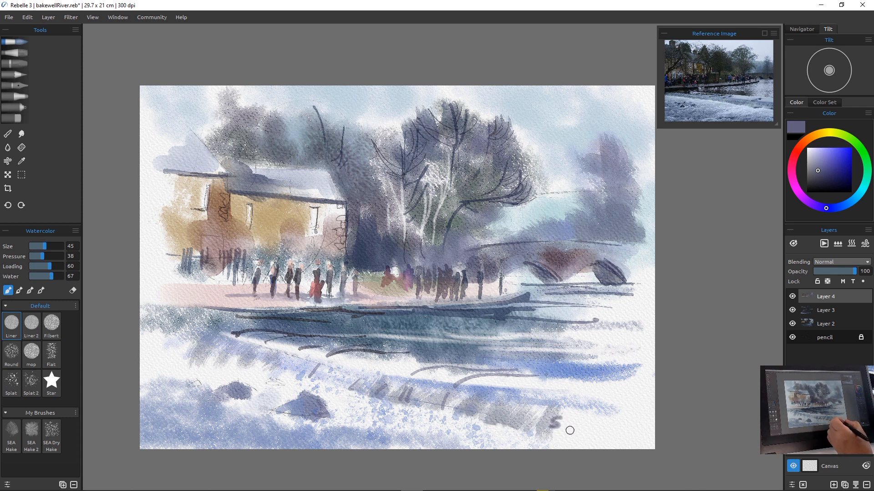
pyautogui.hotkey('ctrl', 'z')
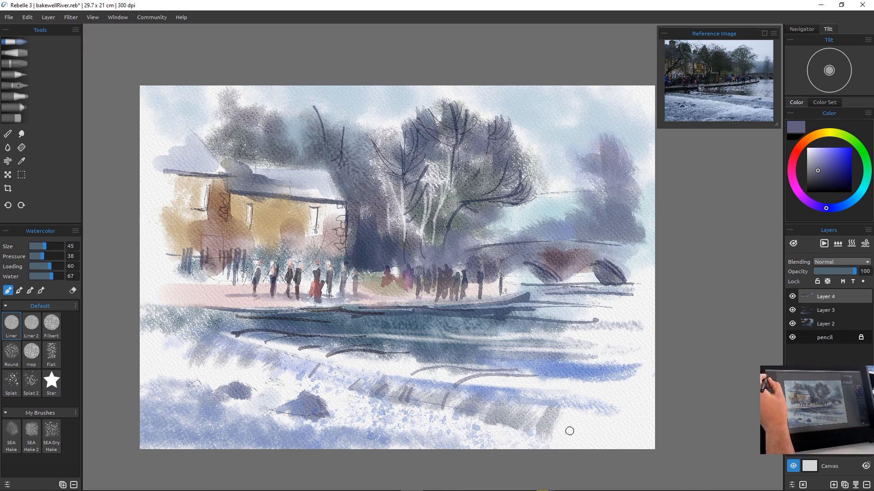
pyautogui.press('p')
pyautogui.moveTo(542, 418)
pyautogui.mouseDown()
pyautogui.moveTo(535, 426)
pyautogui.moveTo(545, 436)
pyautogui.moveTo(570, 427)
pyautogui.moveTo(580, 436)
pyautogui.moveTo(581, 421)
pyautogui.moveTo(585, 435)
pyautogui.moveTo(600, 439)
pyautogui.moveTo(608, 430)
pyautogui.mouseUp()
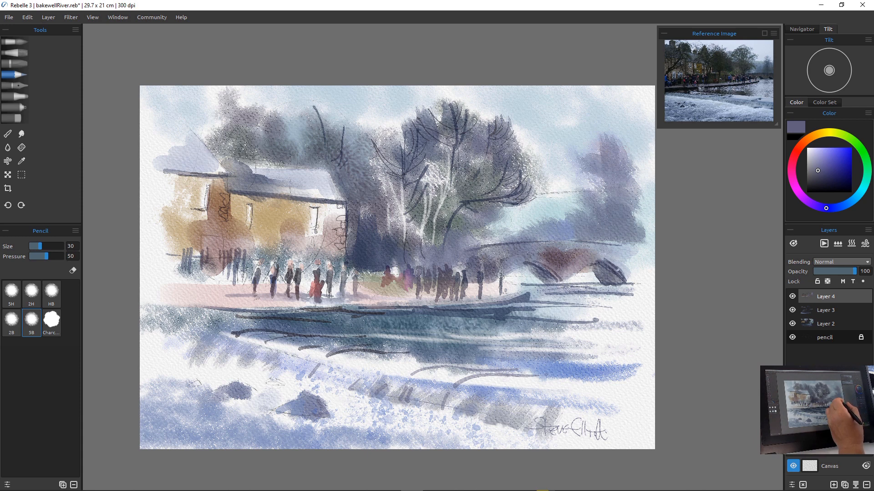
pyautogui.moveTo(575, 277); pyautogui.dragTo(591, 268)
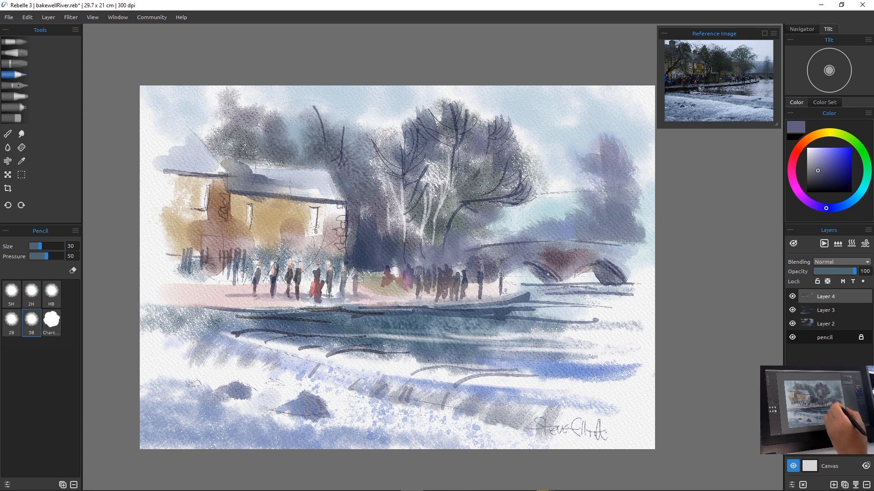